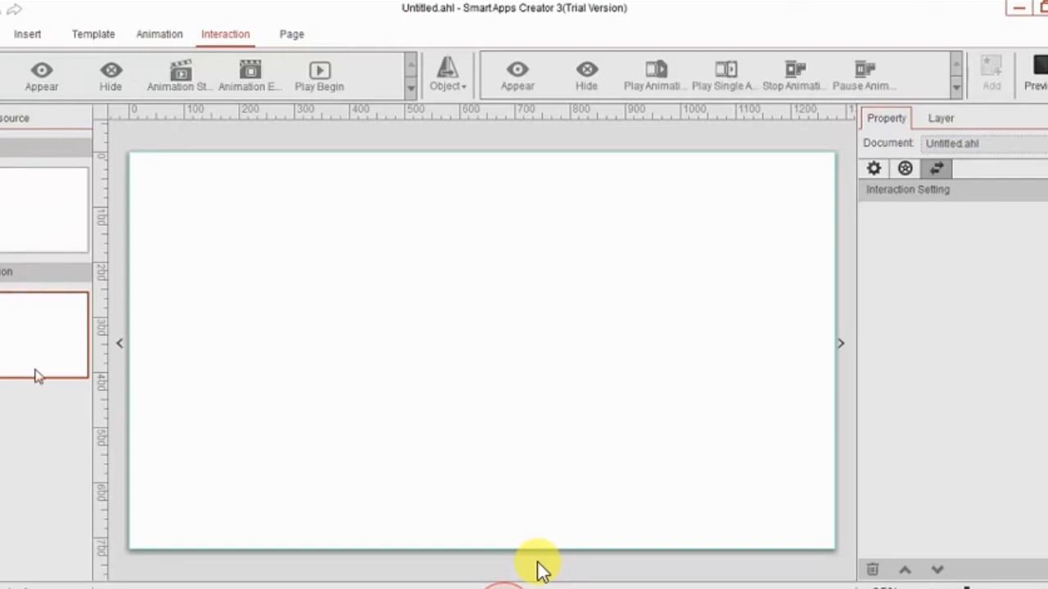
pyautogui.click(33, 232)
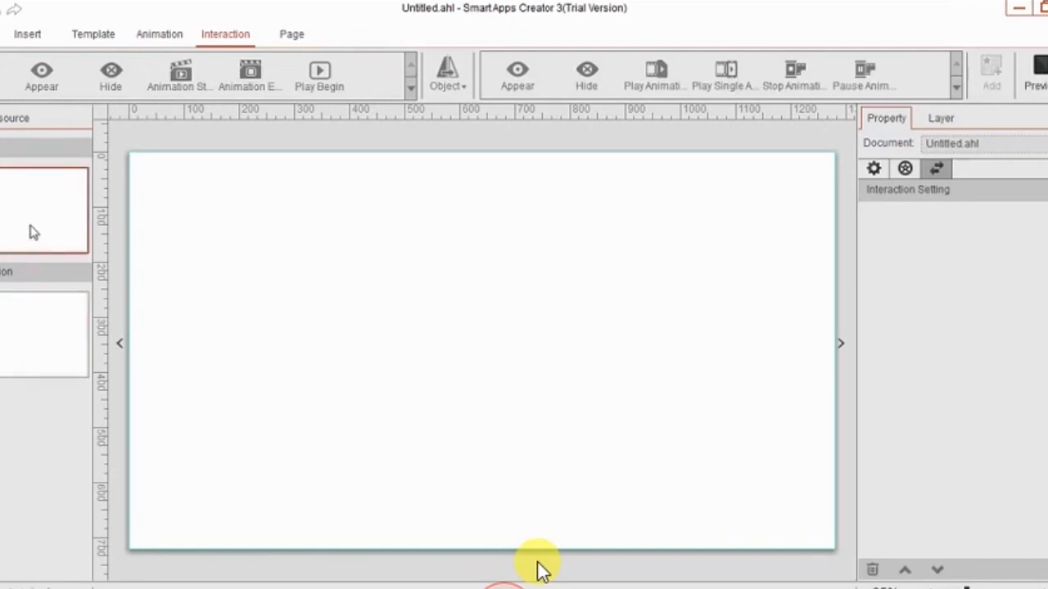
pyautogui.click(9, 310)
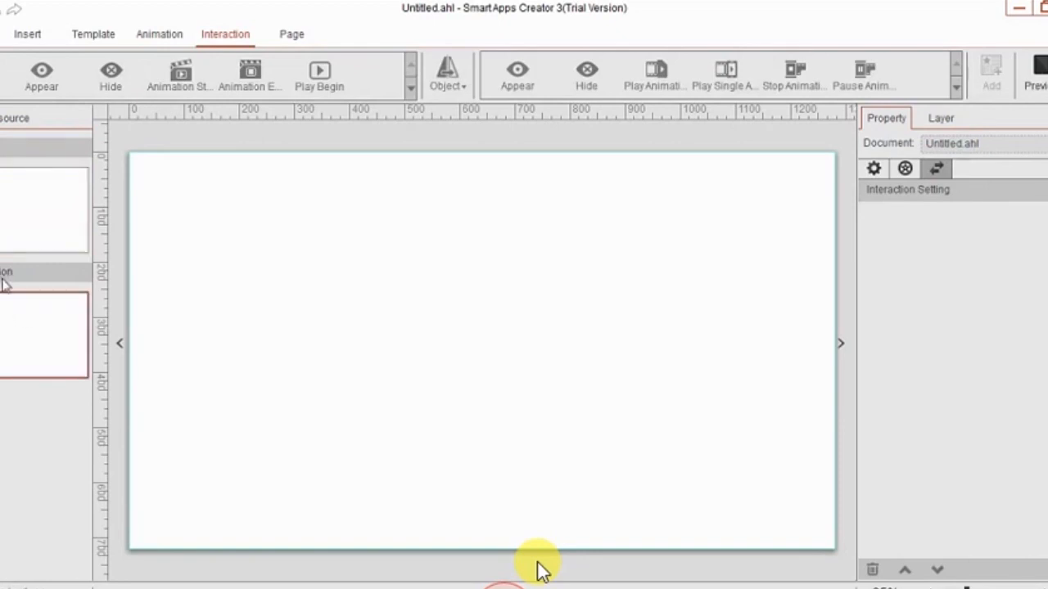
pyautogui.rightClick(20, 339)
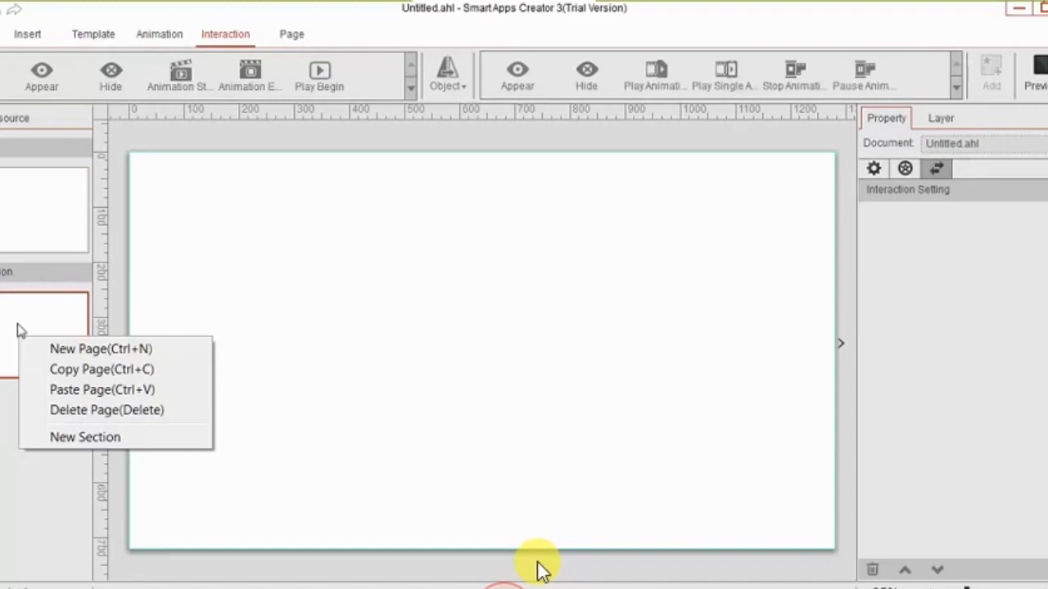
pyautogui.click(21, 331)
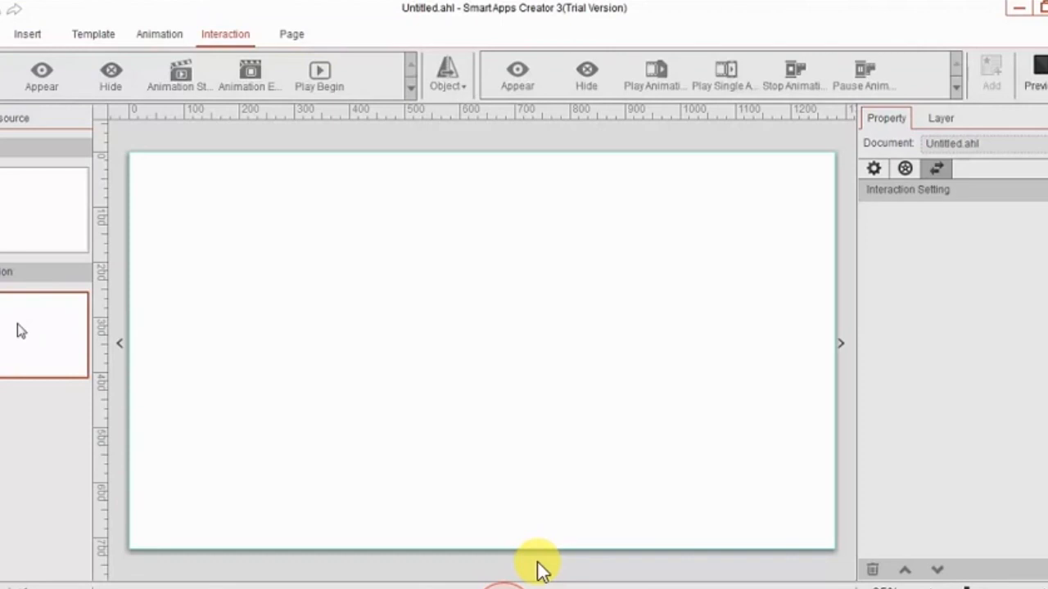
# Add four new sections to the document below the existing default section.
pyautogui.rightClick(51, 355)
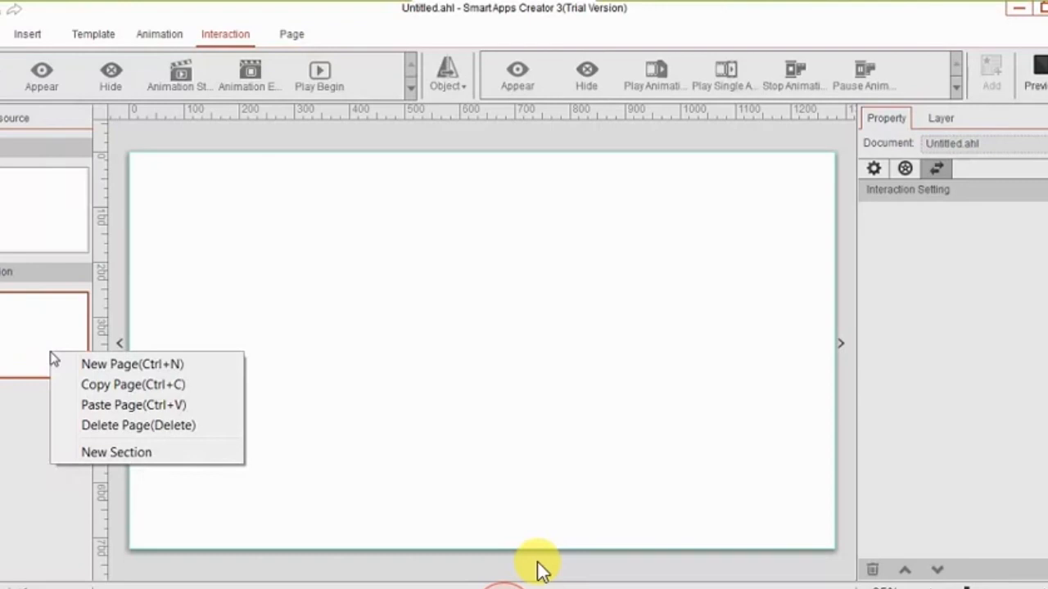
pyautogui.click(133, 458)
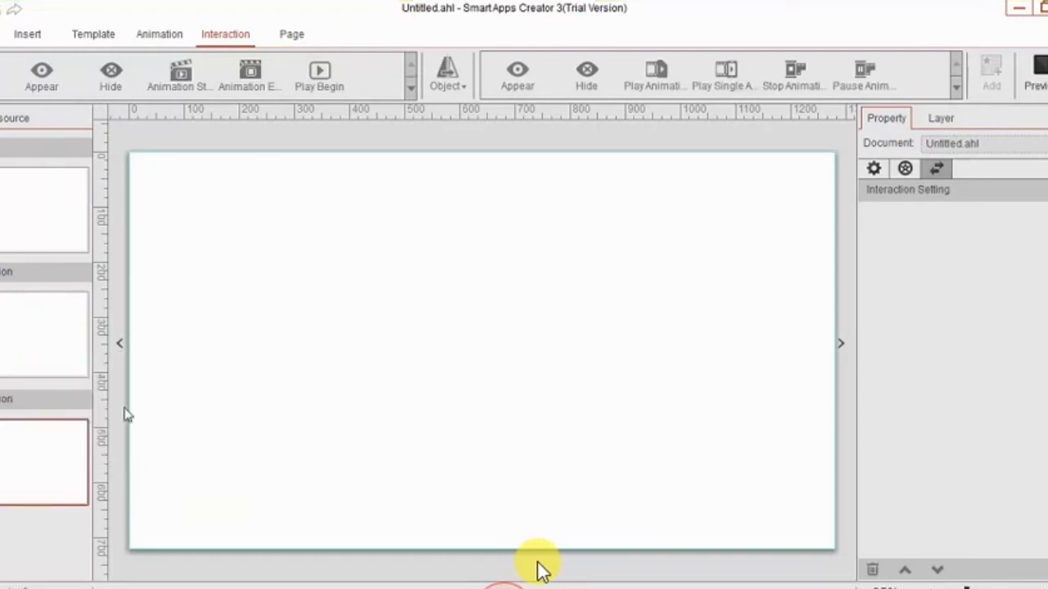
pyautogui.rightClick(16, 433)
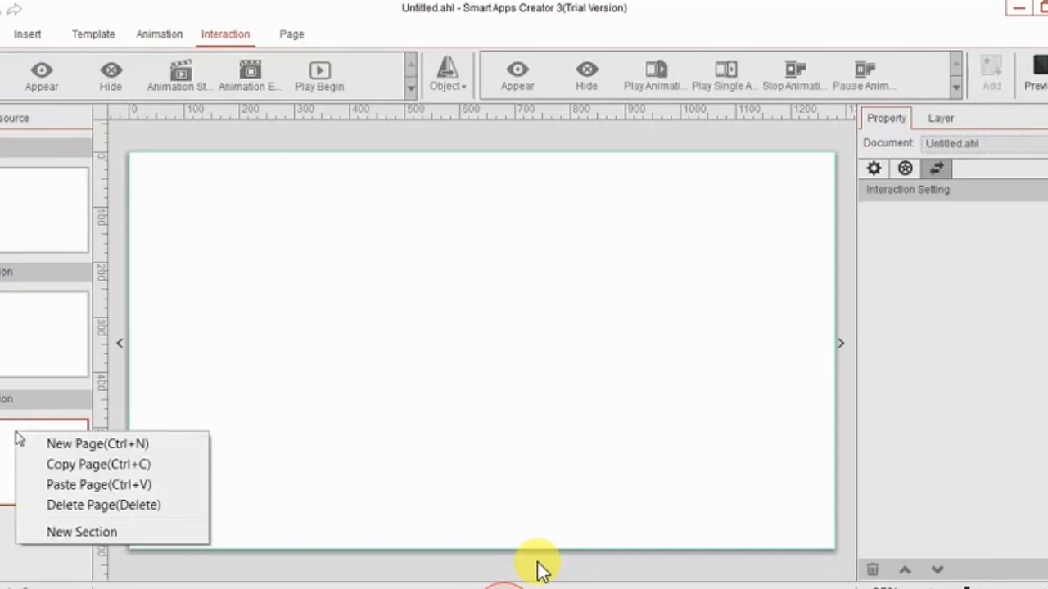
pyautogui.click(98, 533)
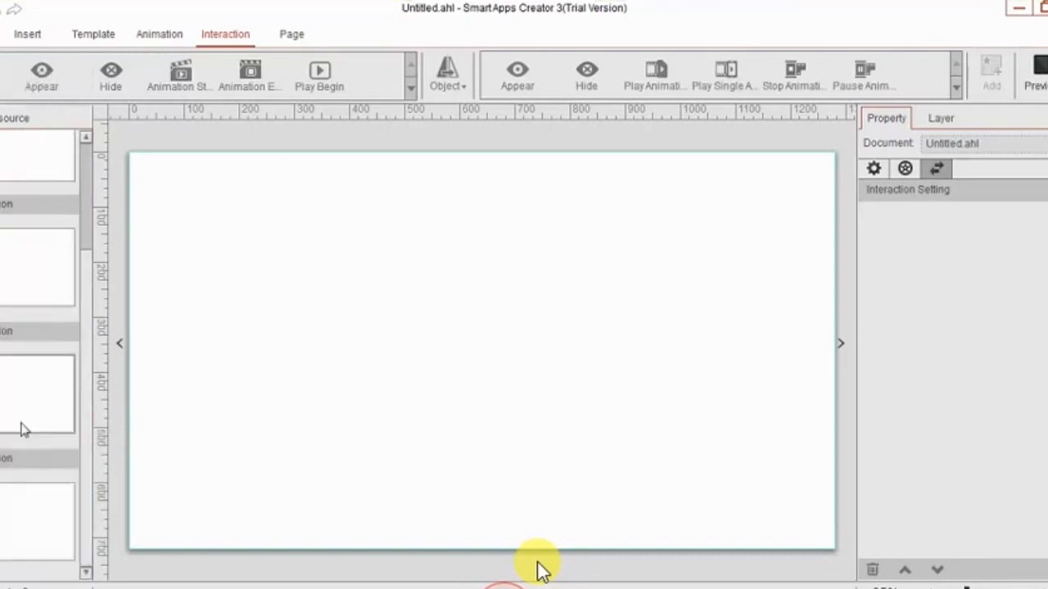
pyautogui.rightClick(20, 428)
pyautogui.click(104, 524)
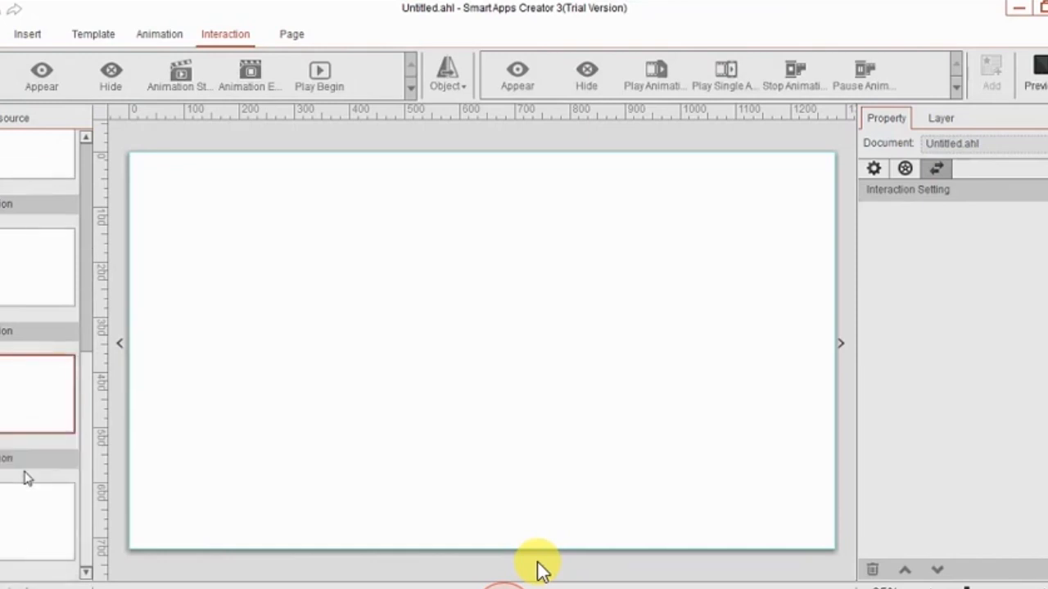
pyautogui.click(11, 501)
pyautogui.rightClick(11, 502)
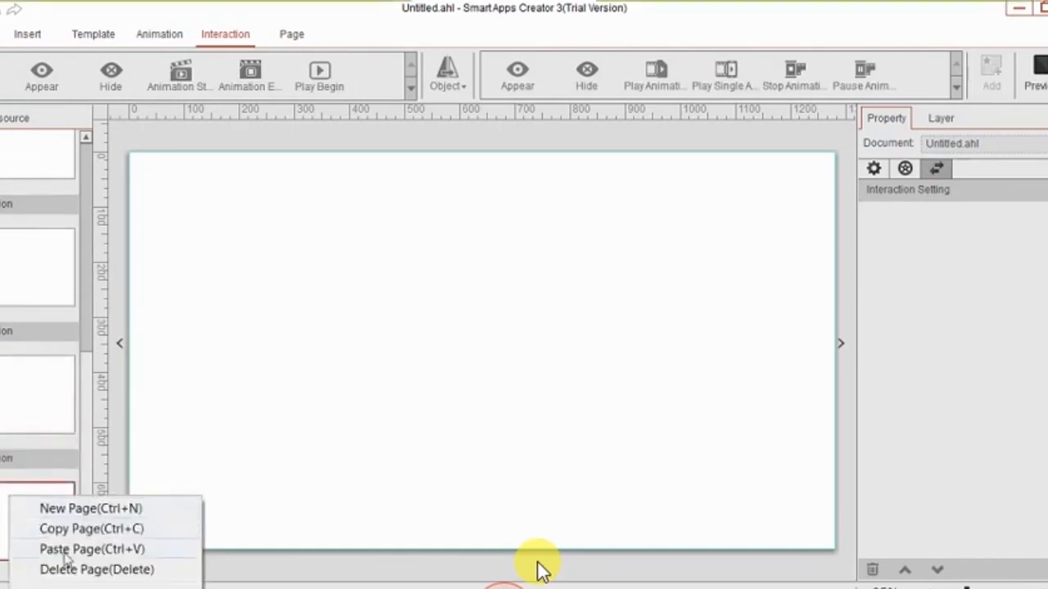
pyautogui.click(97, 569)
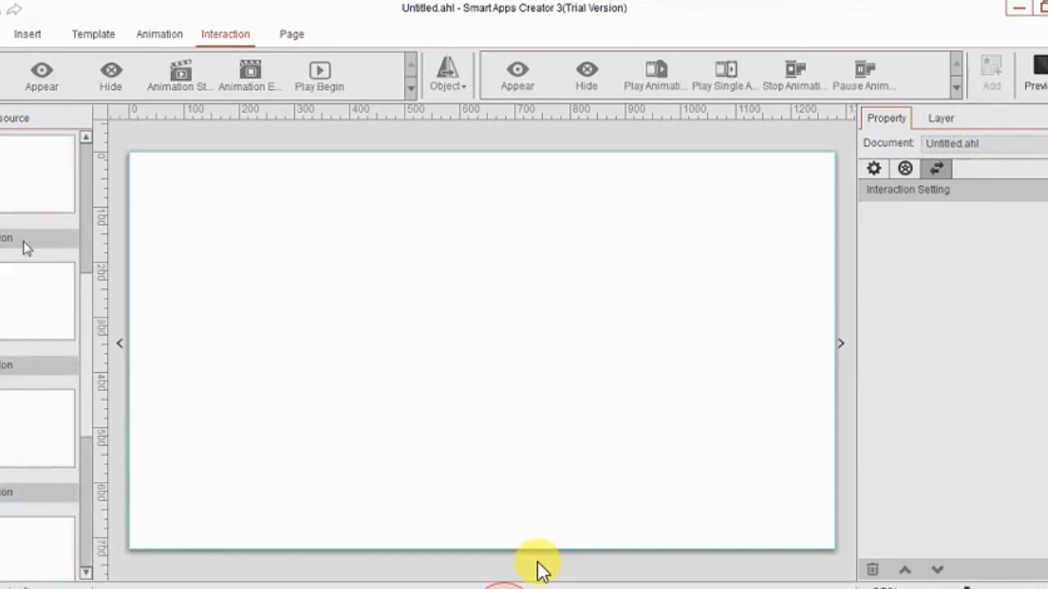
pyautogui.click(24, 241)
pyautogui.press('Delete')
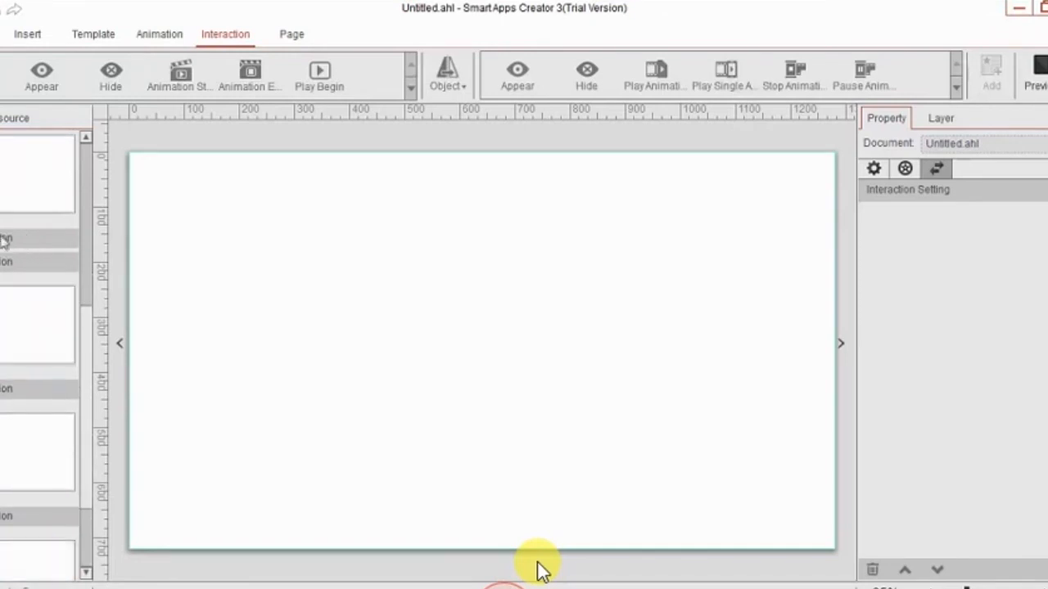
pyautogui.click(6, 241)
pyautogui.press('Delete')
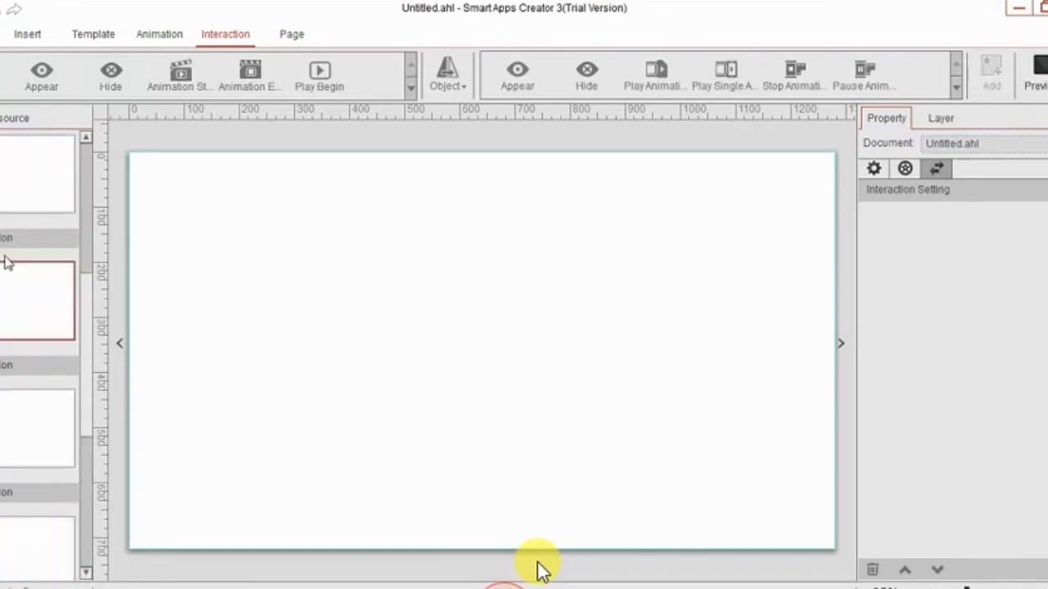
# Rename the second default section to "opening".
pyautogui.rightClick(16, 241)
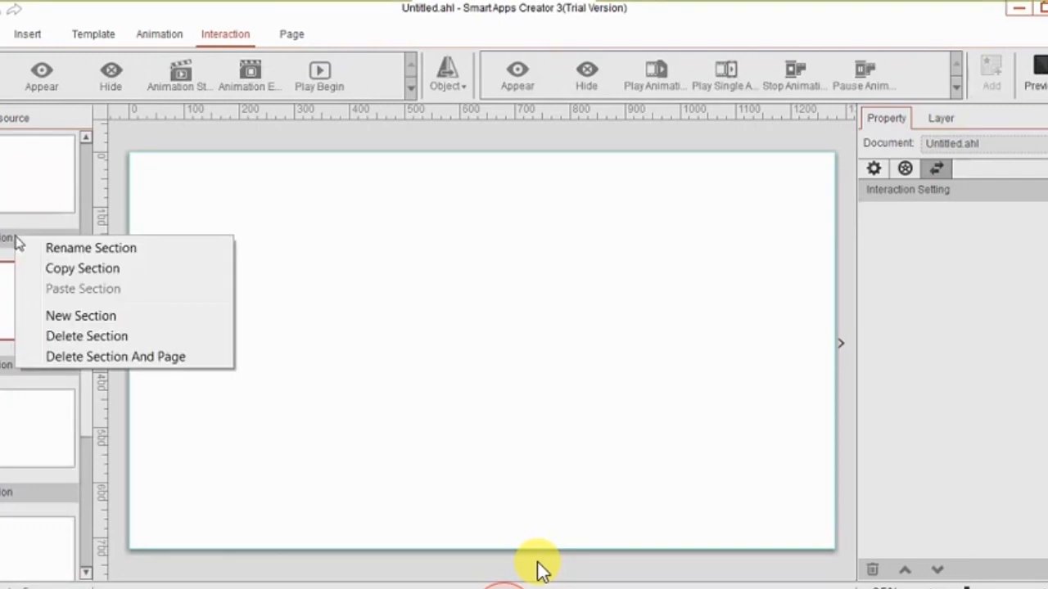
pyautogui.click(53, 248)
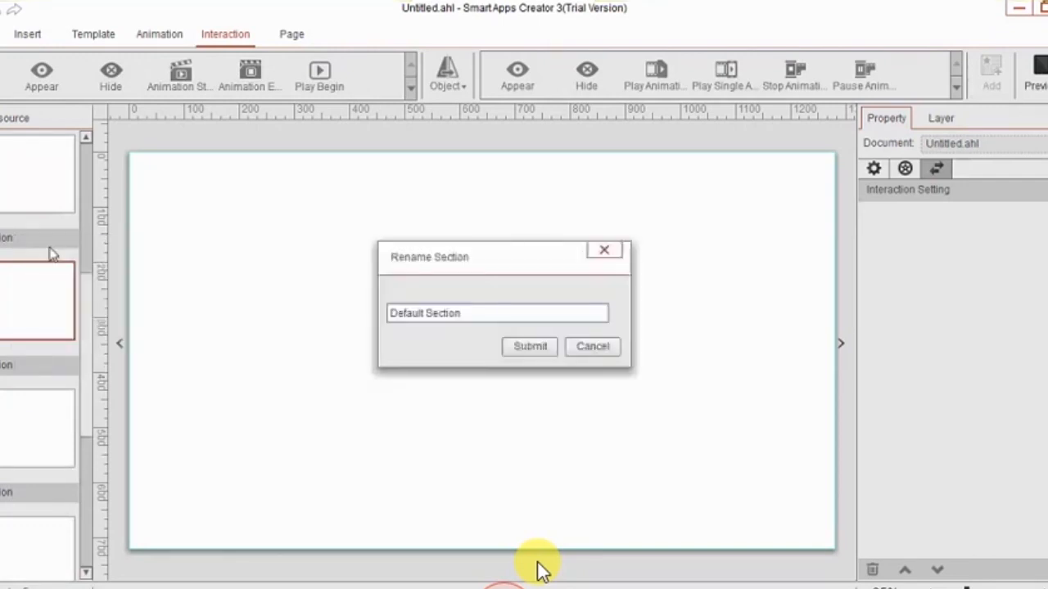
pyautogui.moveTo(471, 315); pyautogui.dragTo(346, 303)
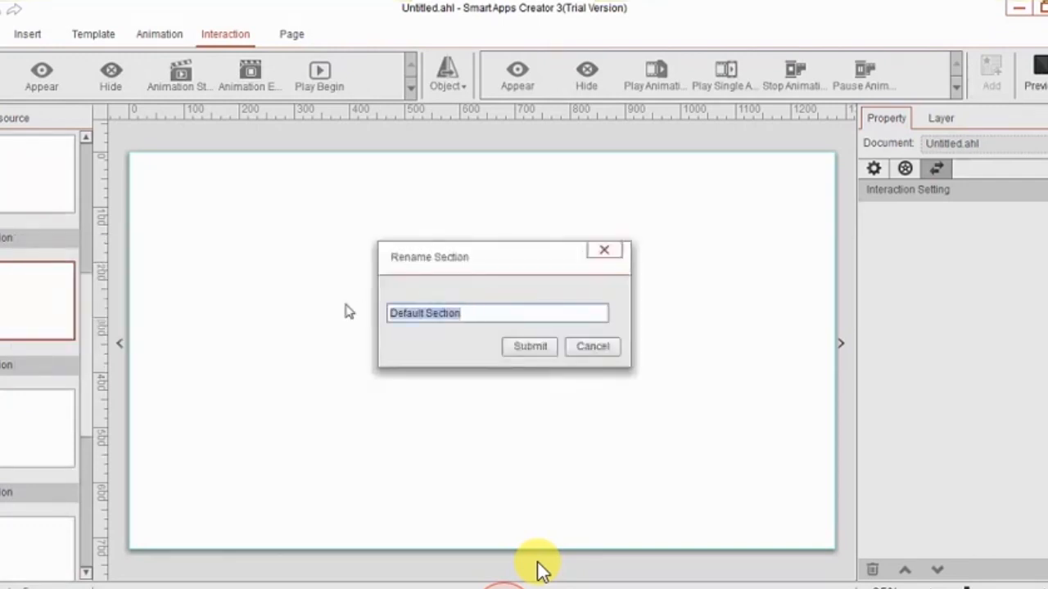
pyautogui.write('opening')
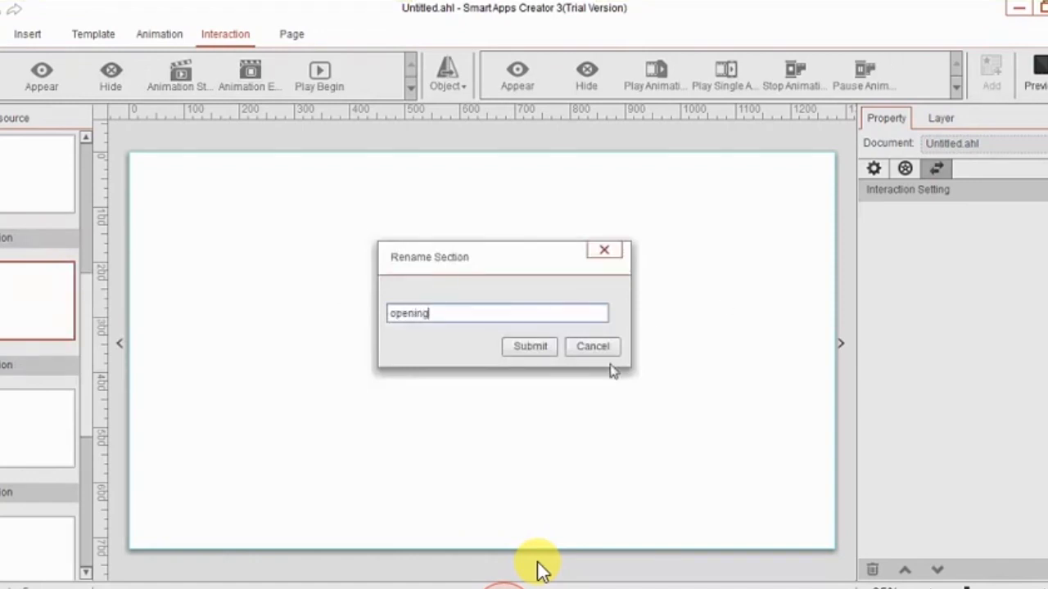
pyautogui.click(533, 349)
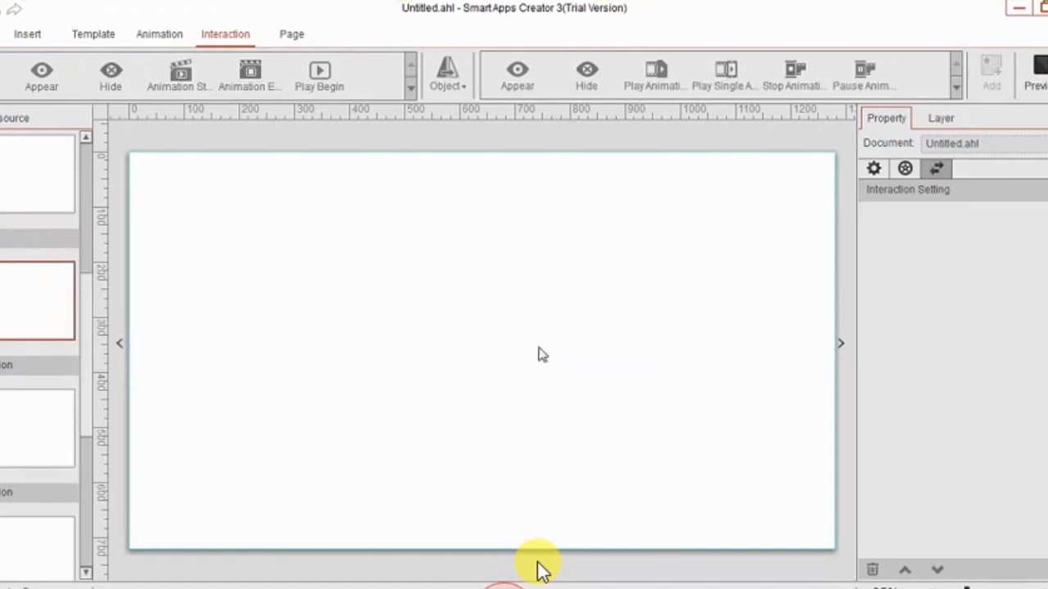
# Rename the first default section, directly above the one already called "opening", to "opening".
pyautogui.rightClick(45, 370)
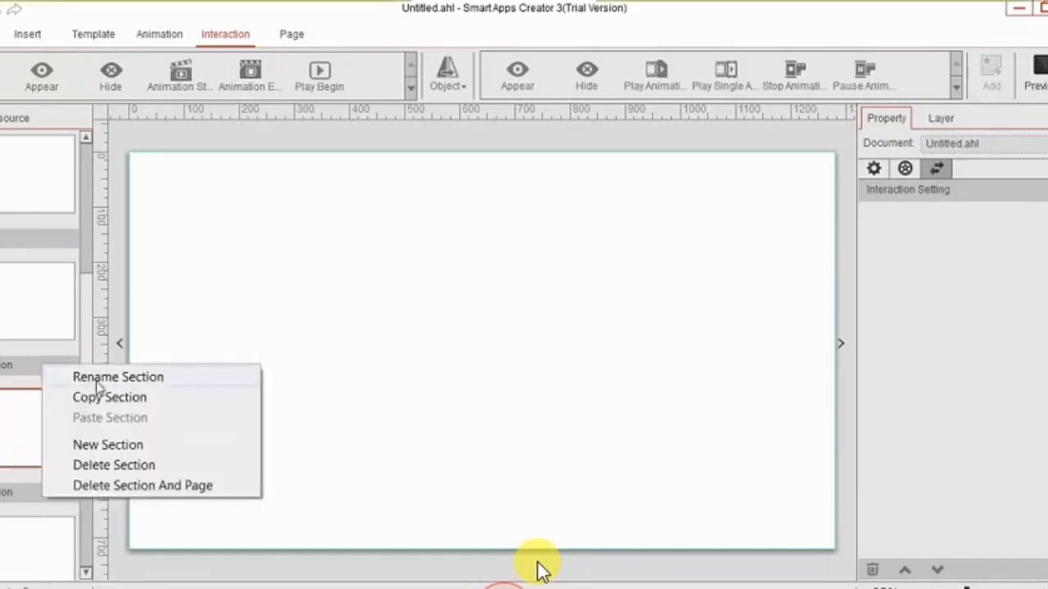
pyautogui.click(86, 282)
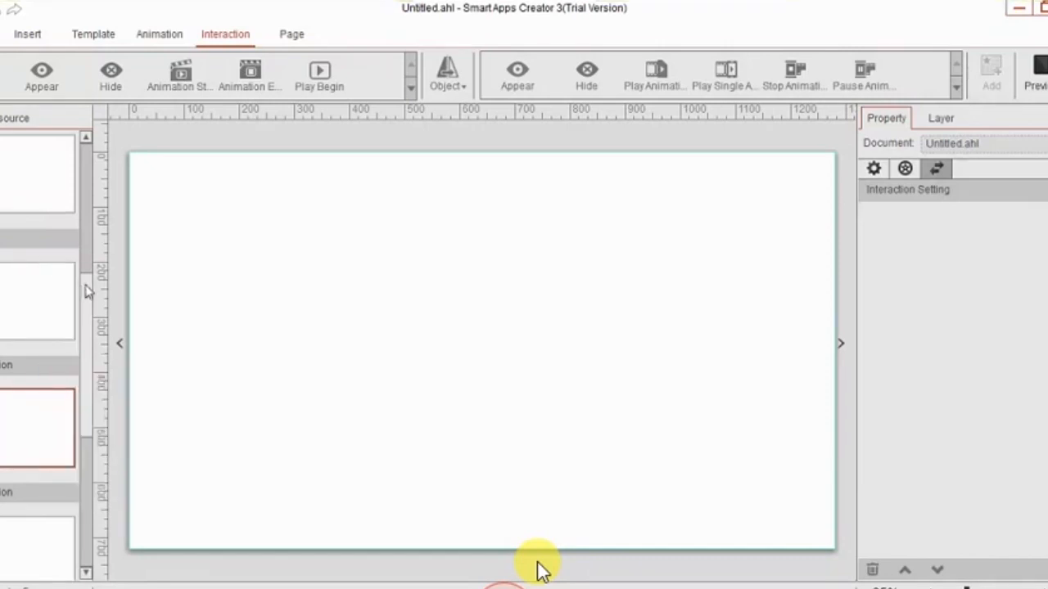
pyautogui.scroll(-3, 89, 280)
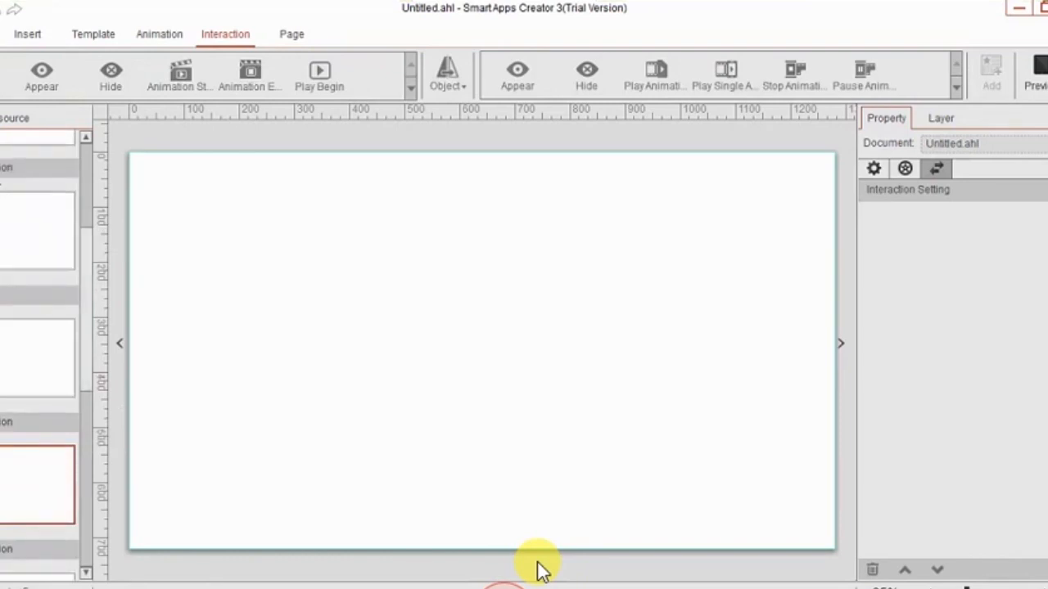
pyautogui.rightClick(0, 170)
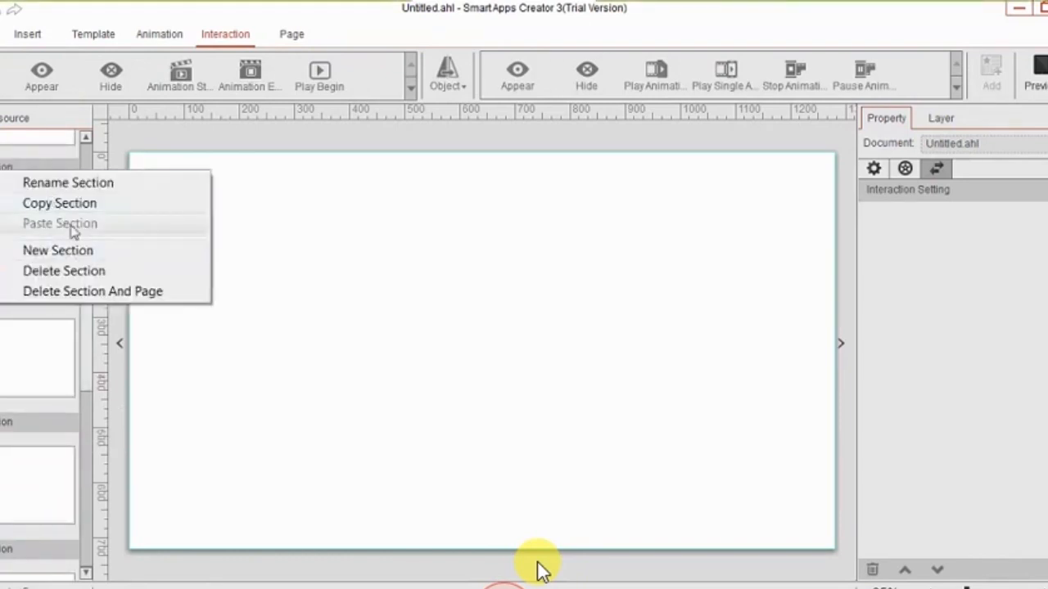
pyautogui.click(80, 183)
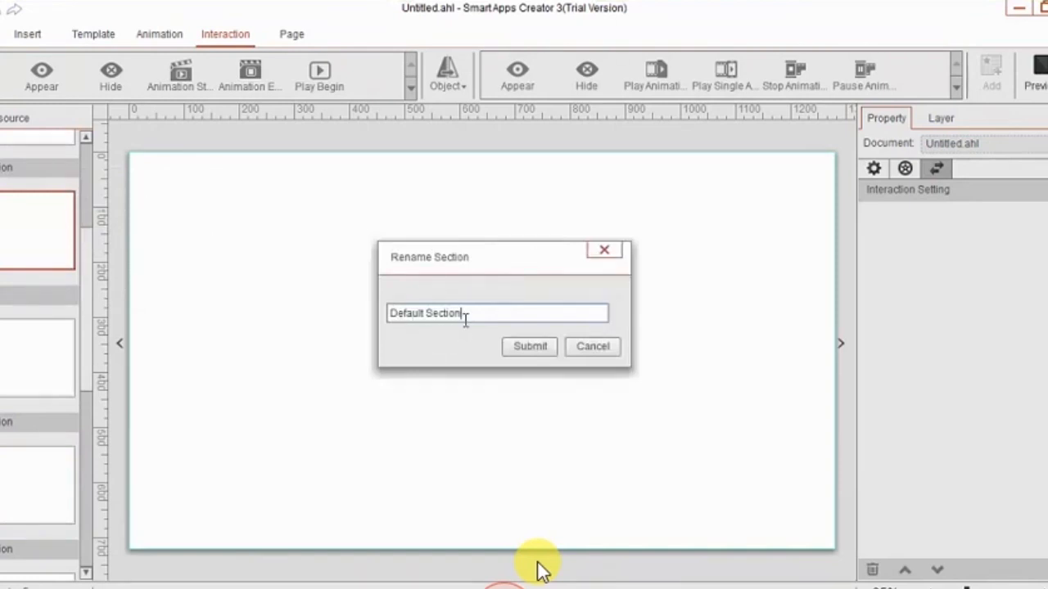
pyautogui.press('BackSpace')
pyautogui.press('BackSpace')
pyautogui.press('BackSpace')
pyautogui.press('BackSpace')
pyautogui.press('BackSpace')
pyautogui.press('BackSpace')
pyautogui.press('BackSpace')
pyautogui.press('BackSpace')
pyautogui.press('BackSpace')
pyautogui.press('BackSpace')
pyautogui.press('BackSpace')
pyautogui.press('BackSpace')
pyautogui.press('BackSpace')
pyautogui.press('BackSpace')
pyautogui.press('BackSpace')
pyautogui.write('opening')
pyautogui.click(521, 349)
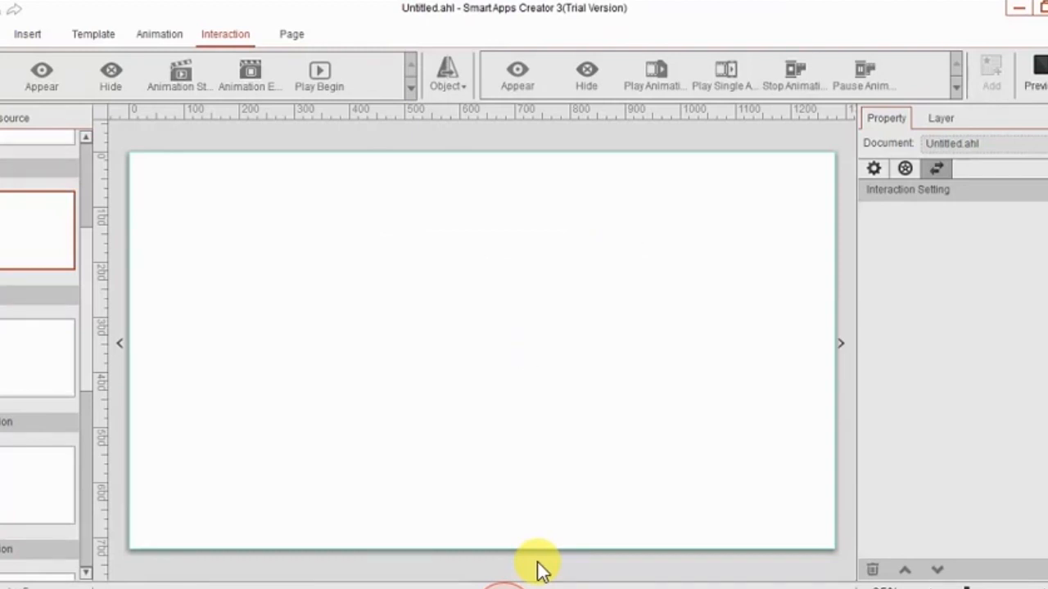
# Rename the second section, below the first "opening" section, to "home".
pyautogui.rightClick(12, 297)
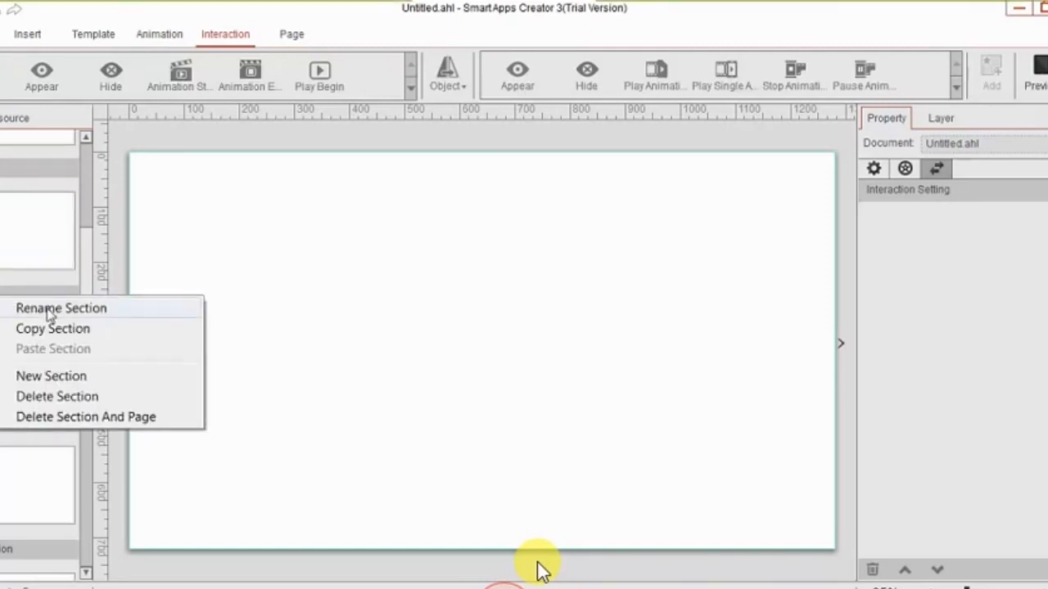
pyautogui.click(61, 309)
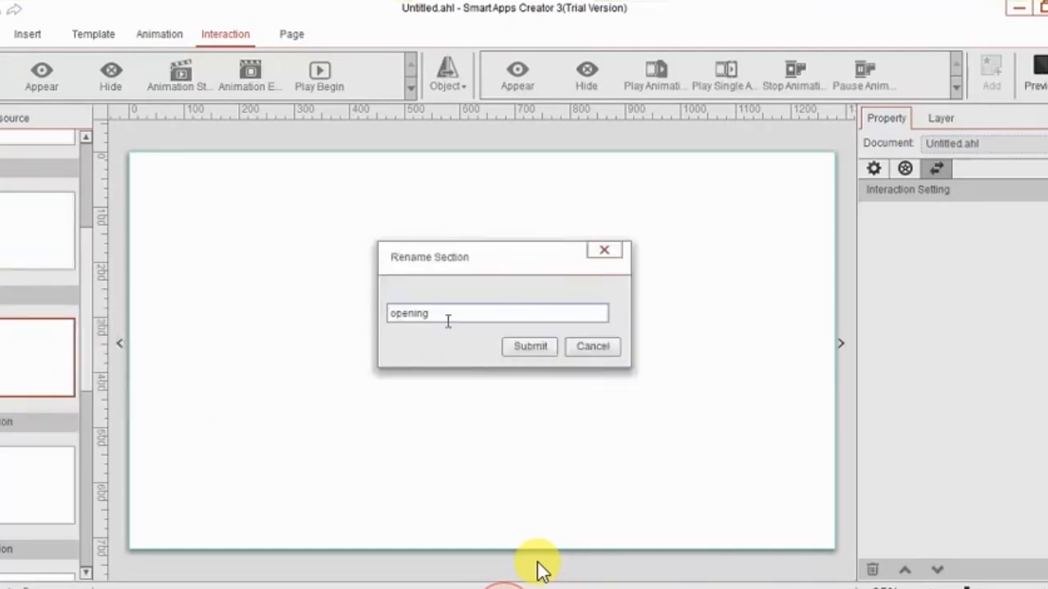
pyautogui.moveTo(447, 318); pyautogui.dragTo(381, 325)
pyautogui.write('ome')
pyautogui.click(530, 348)
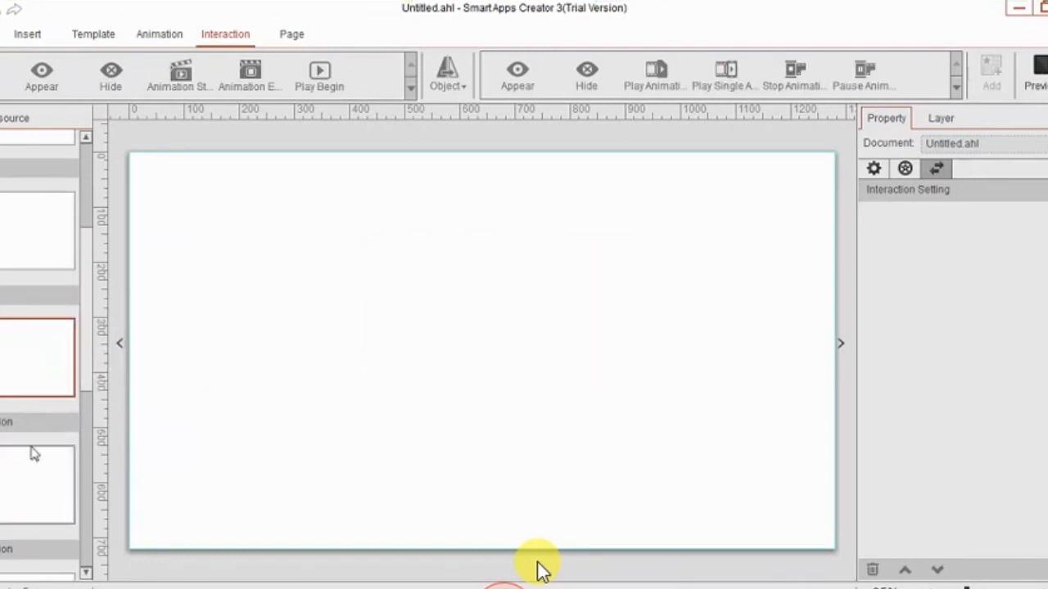
# Rename the third section, directly below the "home" section, to "konten".
pyautogui.click(35, 426)
pyautogui.rightClick(34, 425)
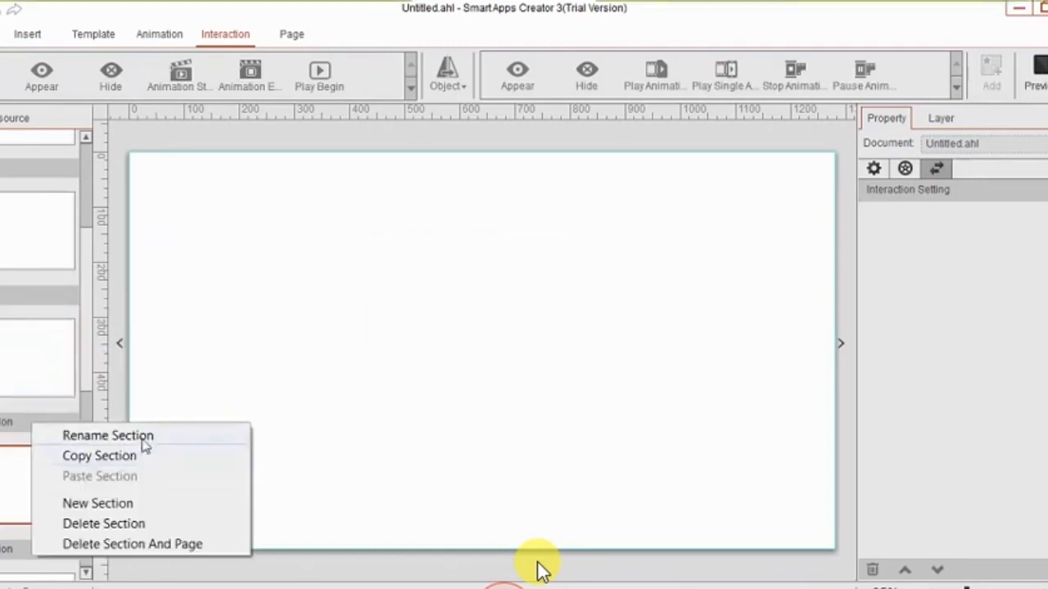
pyautogui.click(123, 436)
pyautogui.moveTo(479, 313); pyautogui.dragTo(369, 305)
pyautogui.write('konten')
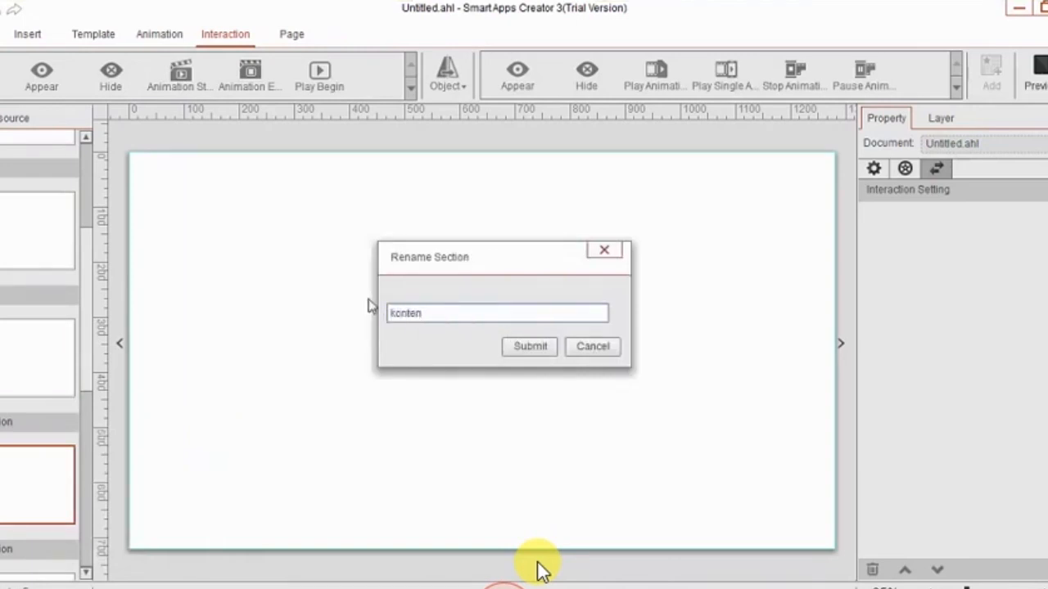
pyautogui.click(509, 350)
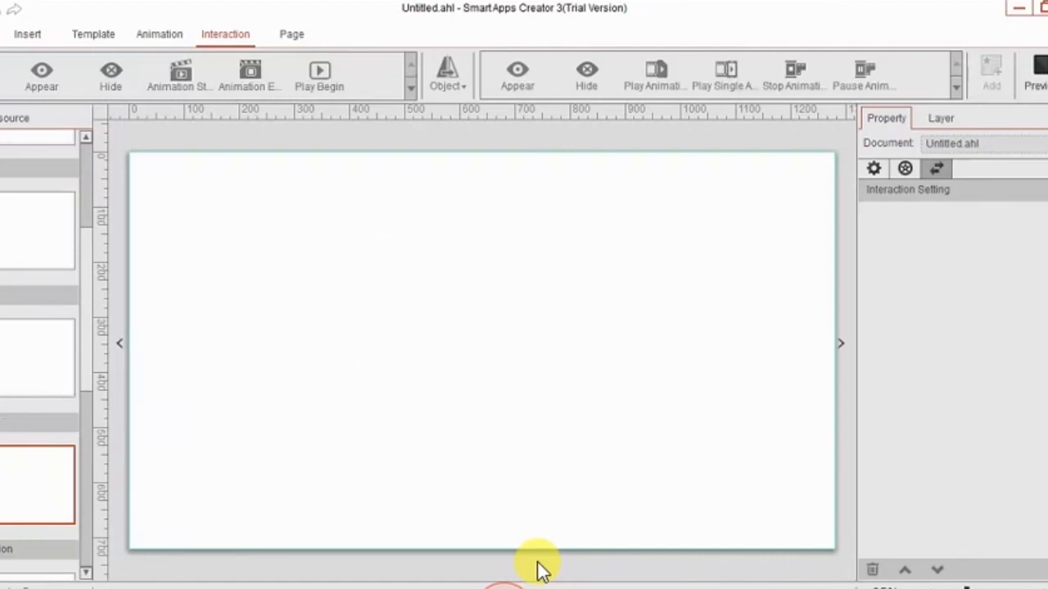
# Rename the default section directly below "konten" to "evalausi".
pyautogui.rightClick(25, 413)
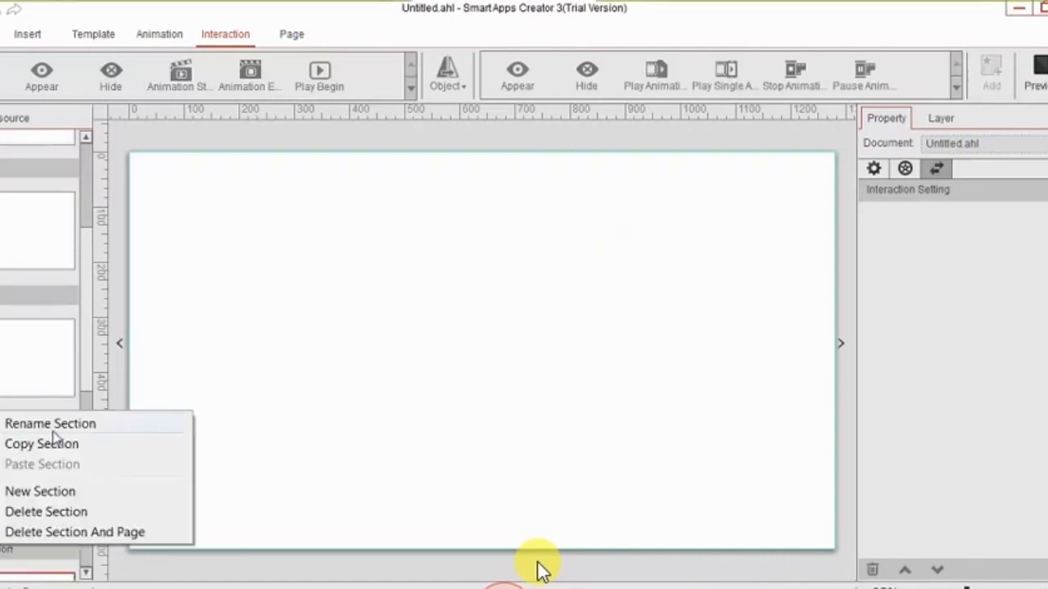
pyautogui.click(49, 424)
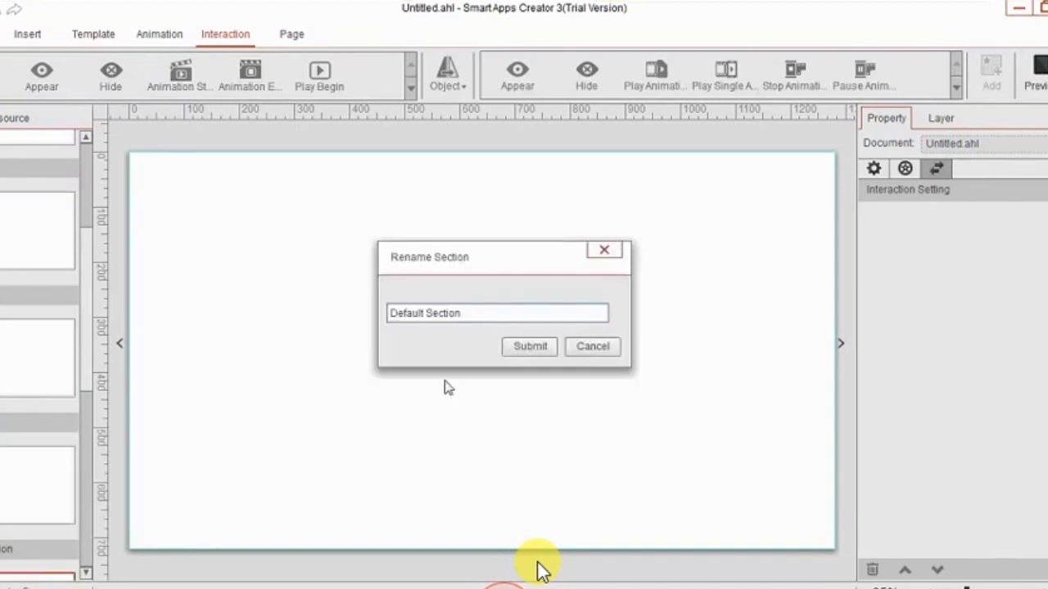
pyautogui.moveTo(515, 320); pyautogui.dragTo(342, 297)
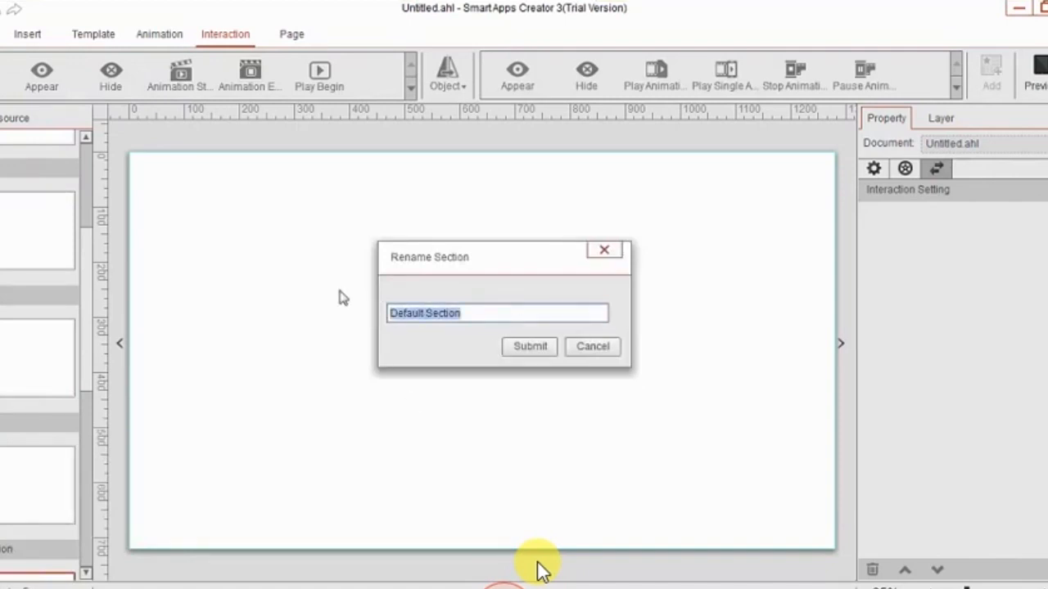
pyautogui.write('evala')
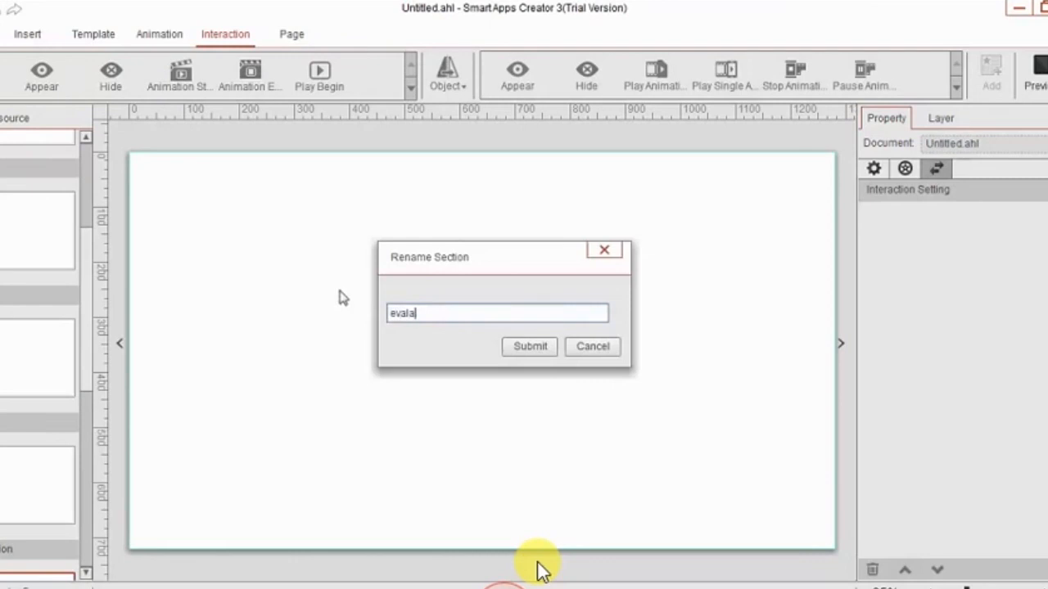
pyautogui.write('usi')
pyautogui.click(528, 347)
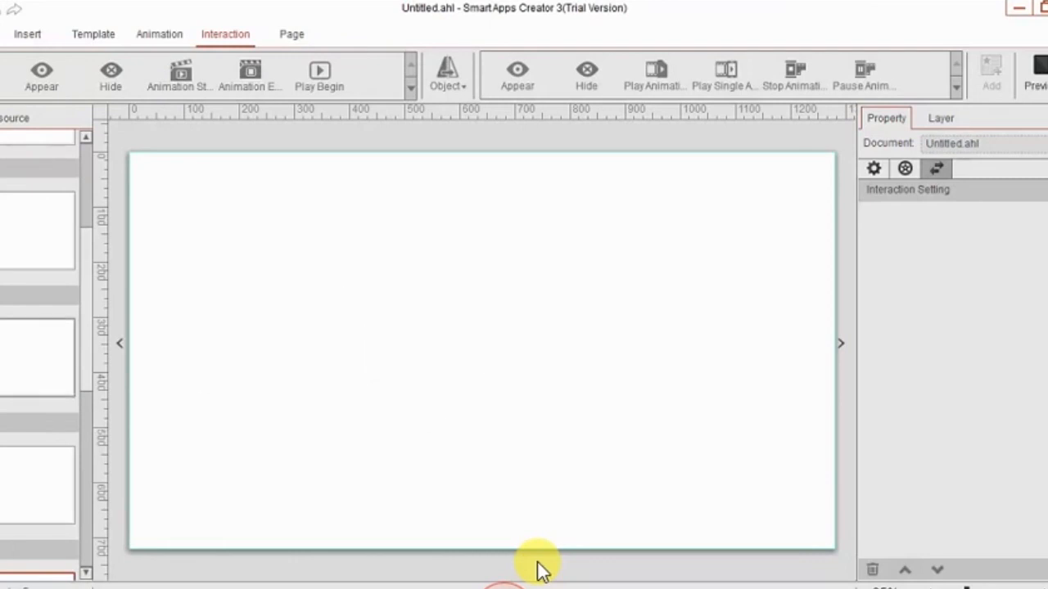
# Rename the last default section, directly below the "evalausi" section, to "developer".
pyautogui.moveTo(88, 367); pyautogui.dragTo(86, 460)
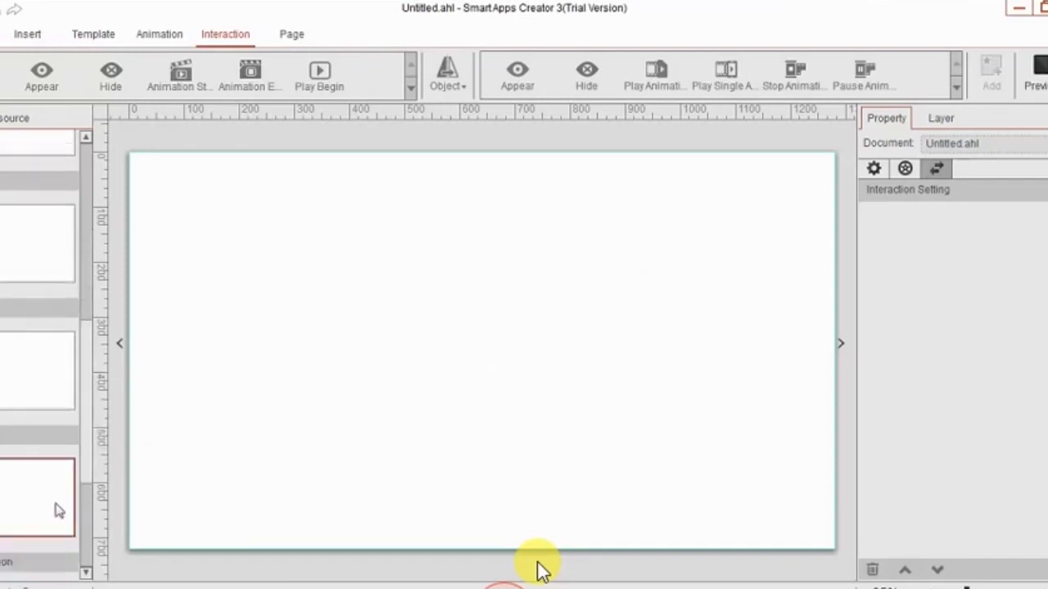
pyautogui.rightClick(3, 563)
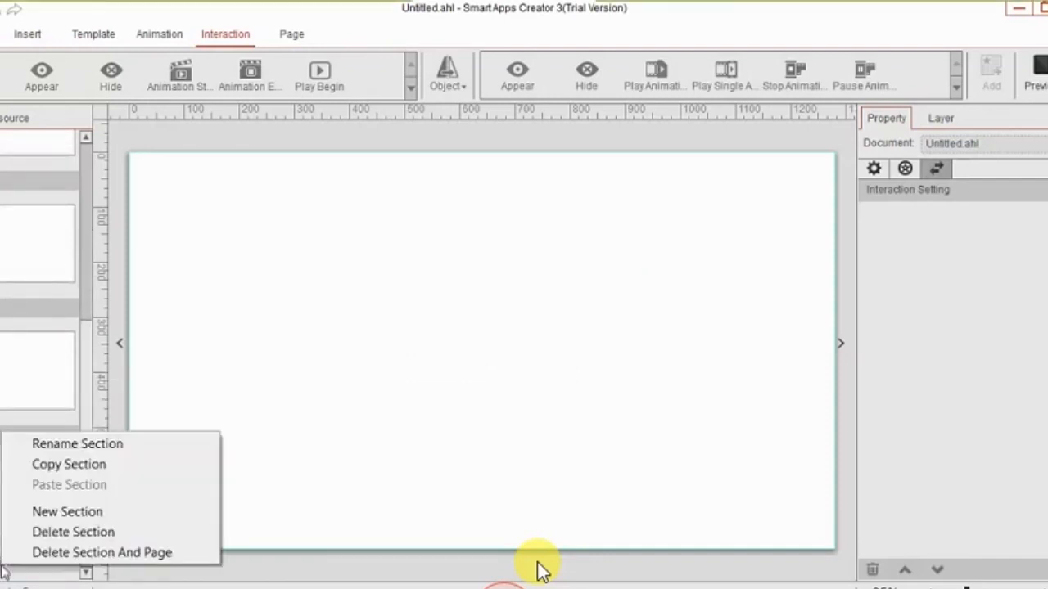
pyautogui.click(102, 443)
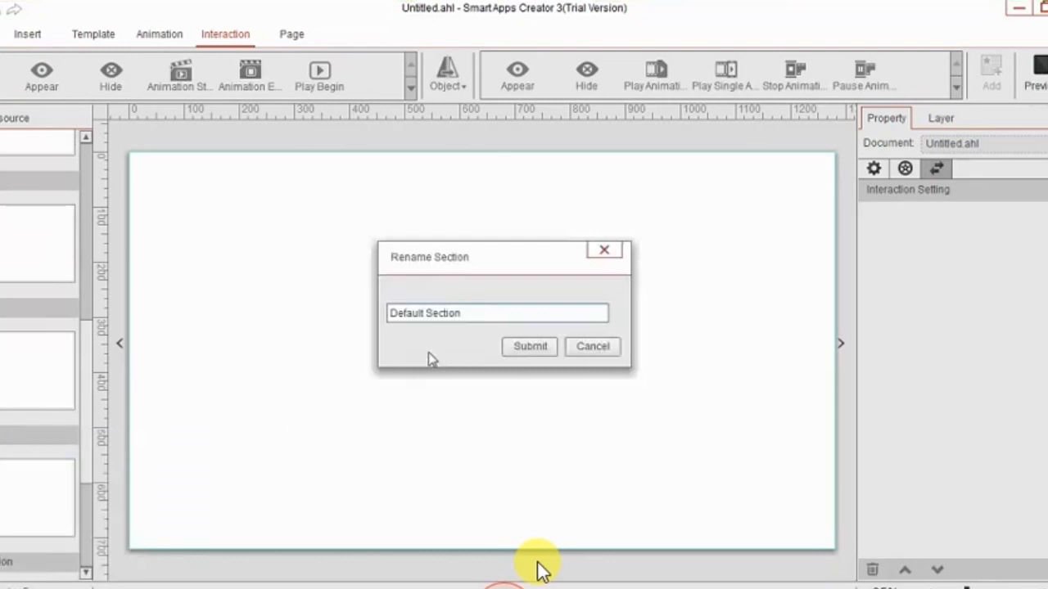
pyautogui.moveTo(494, 312); pyautogui.dragTo(385, 340)
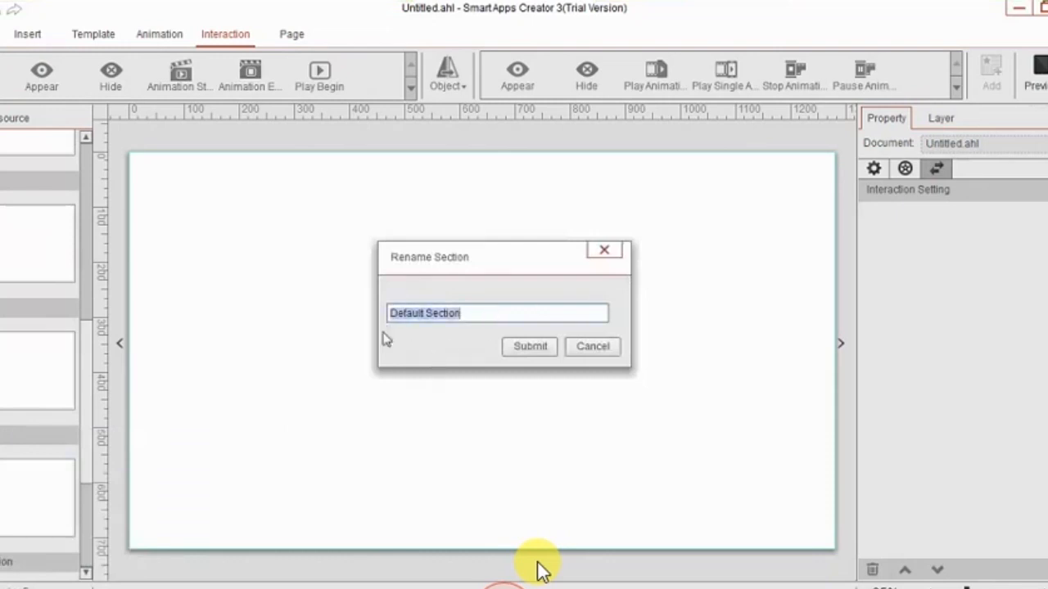
pyautogui.write('developer')
pyautogui.click(516, 350)
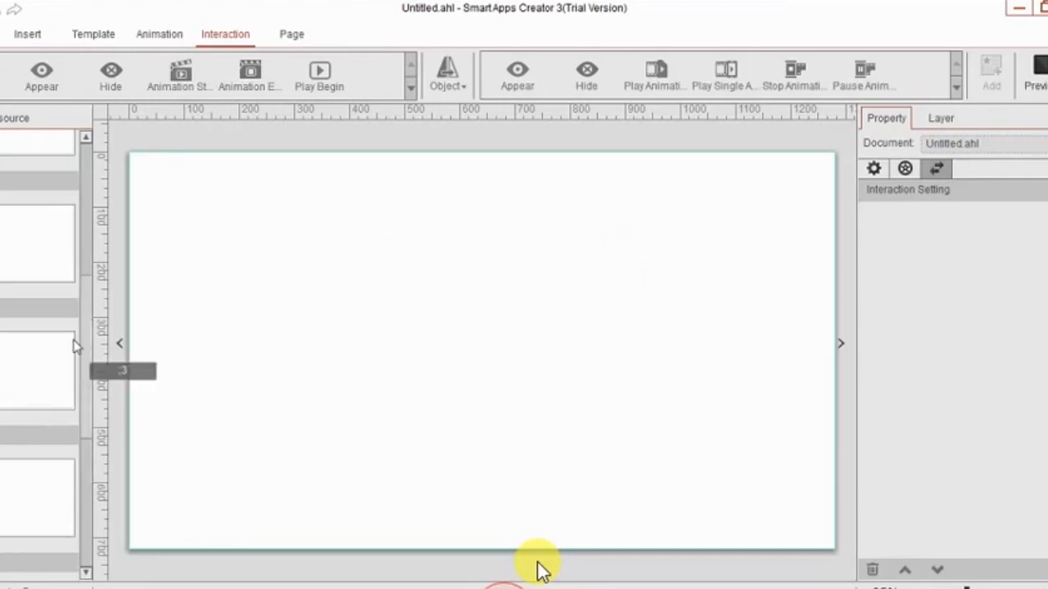
# Insert the image PEMANDANGAN4.jpg from the background folder on the page of the "opening" section.
pyautogui.scroll(-1, 66, 246)
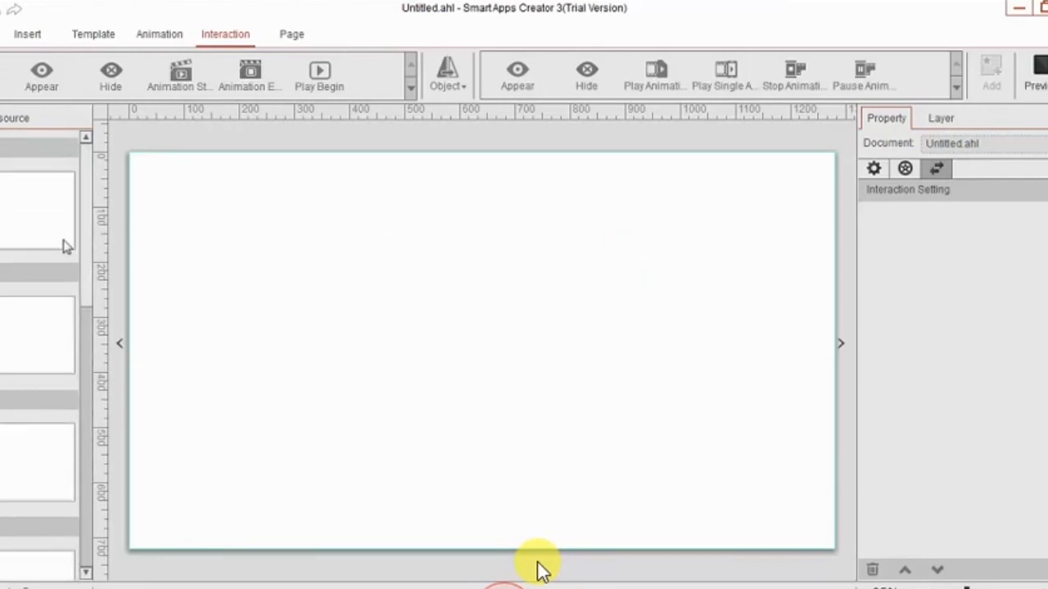
pyautogui.click(43, 326)
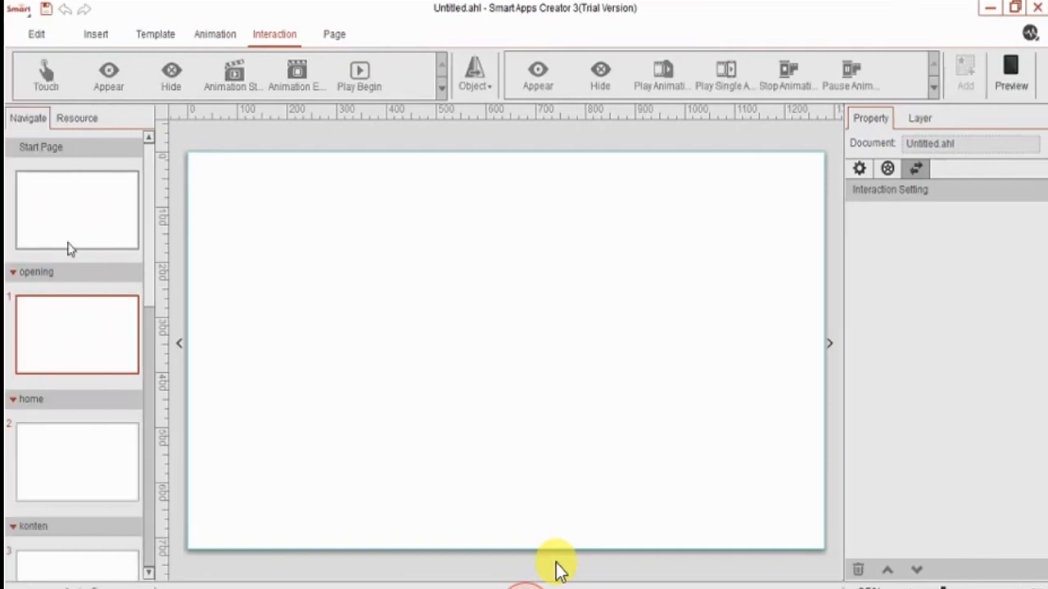
pyautogui.click(96, 36)
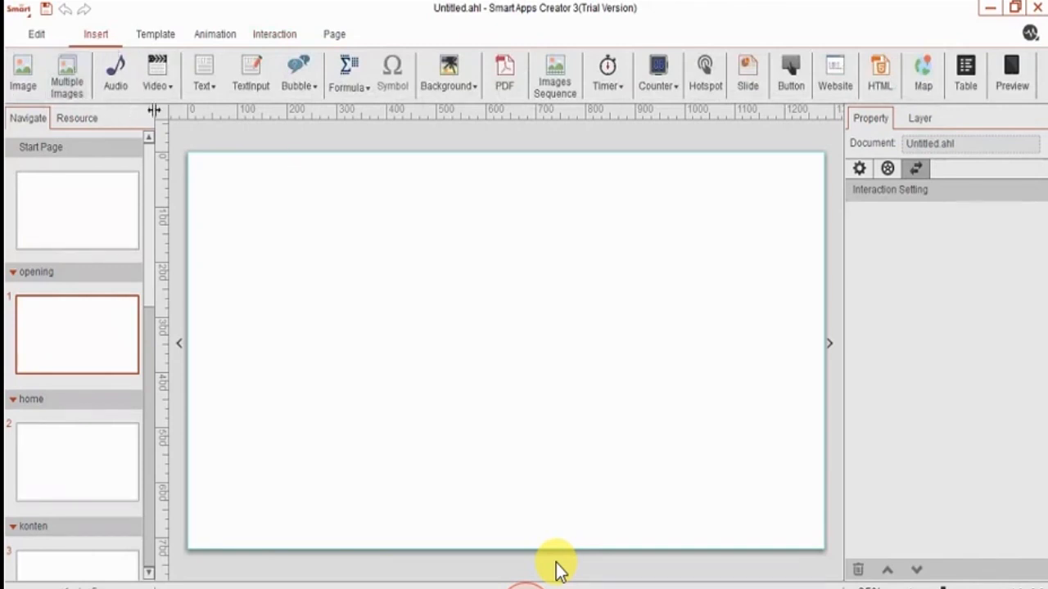
pyautogui.click(22, 85)
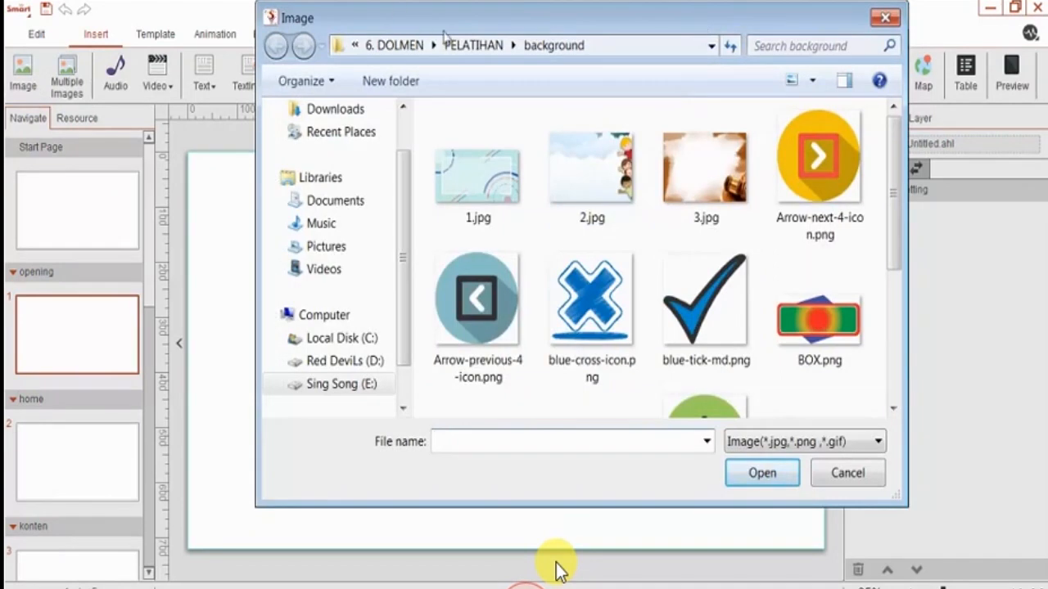
pyautogui.moveTo(466, 32); pyautogui.dragTo(237, 49)
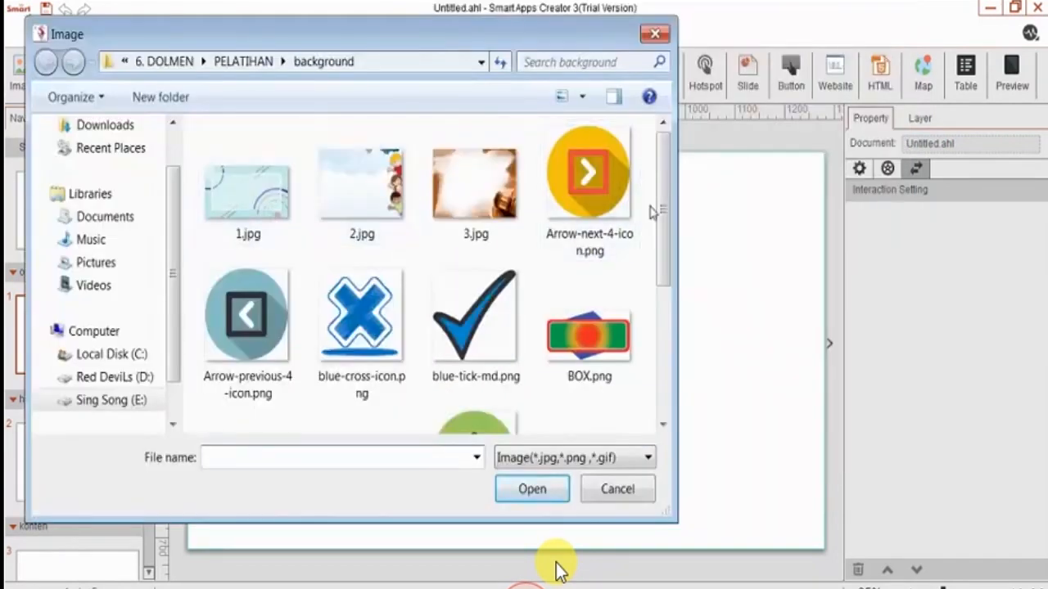
pyautogui.moveTo(664, 232); pyautogui.dragTo(663, 301)
pyautogui.scroll(-3, 631, 344)
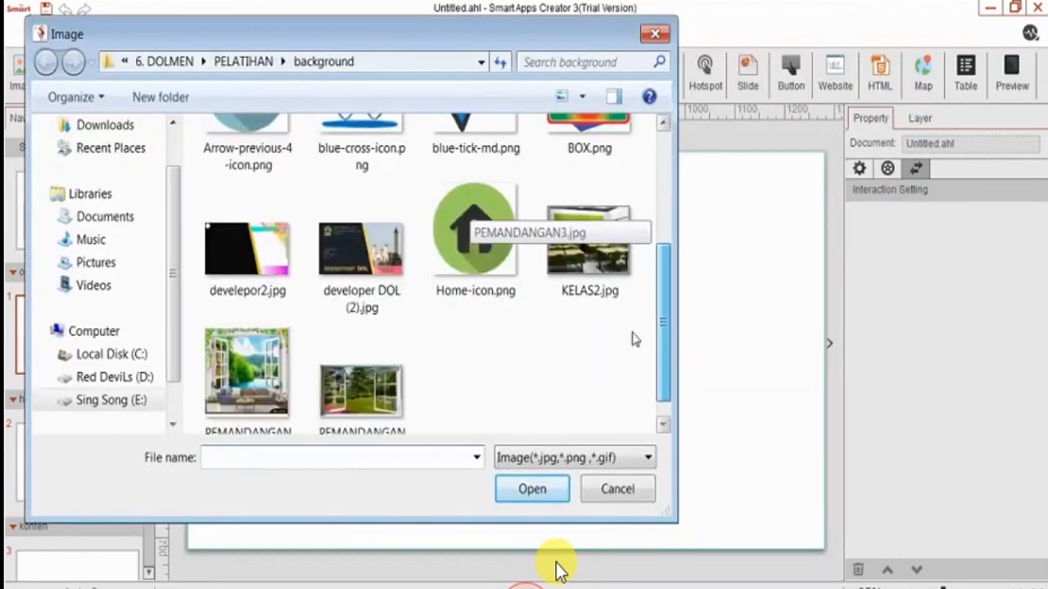
pyautogui.scroll(5, 609, 258)
pyautogui.scroll(1, 612, 238)
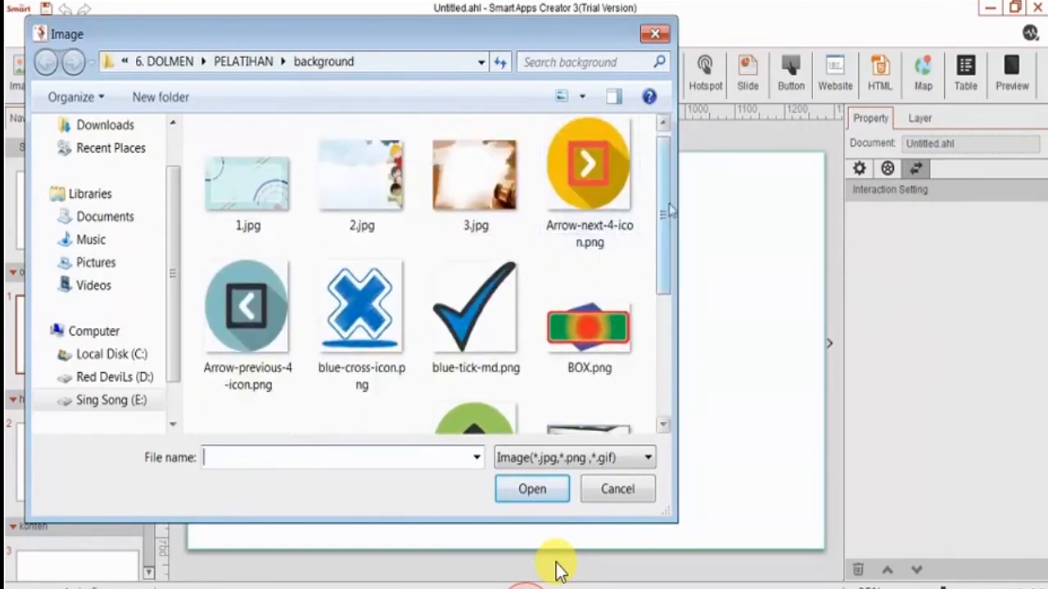
pyautogui.scroll(-1, 665, 225)
pyautogui.scroll(2, 665, 225)
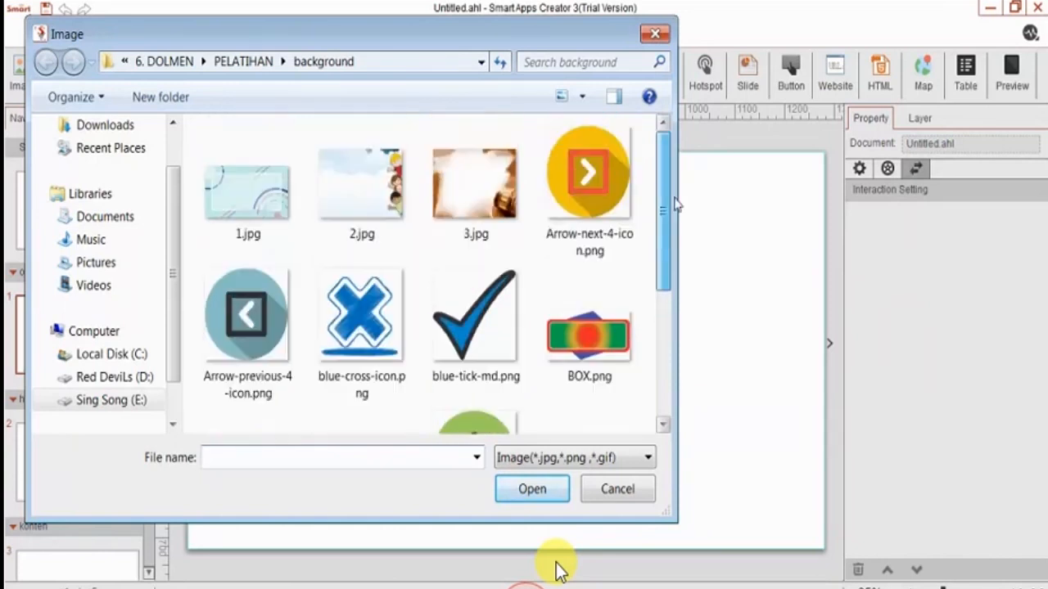
pyautogui.moveTo(675, 203); pyautogui.dragTo(676, 326)
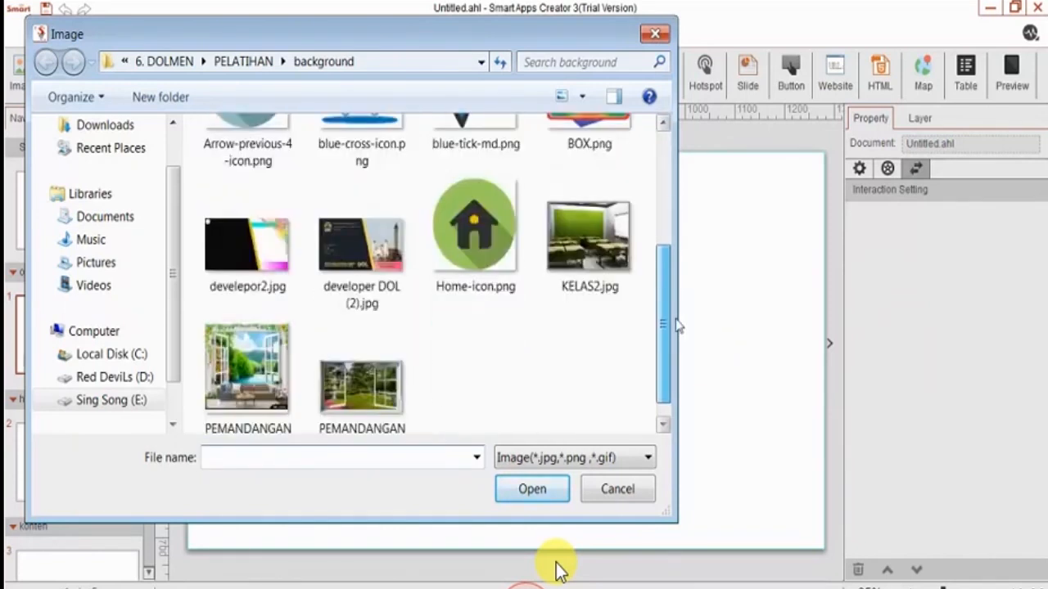
pyautogui.click(278, 385)
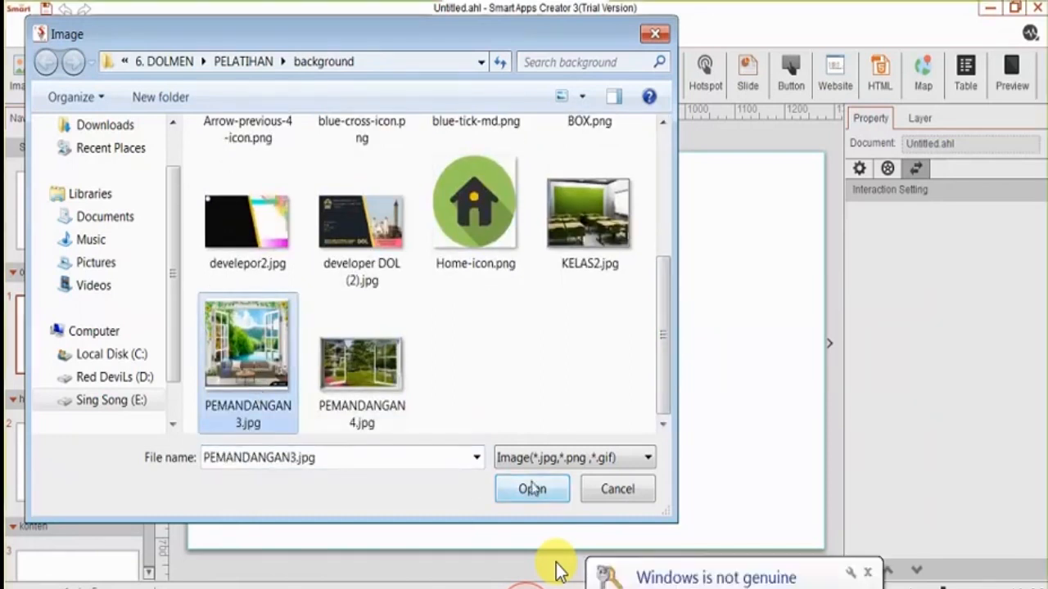
pyautogui.doubleClick(377, 388)
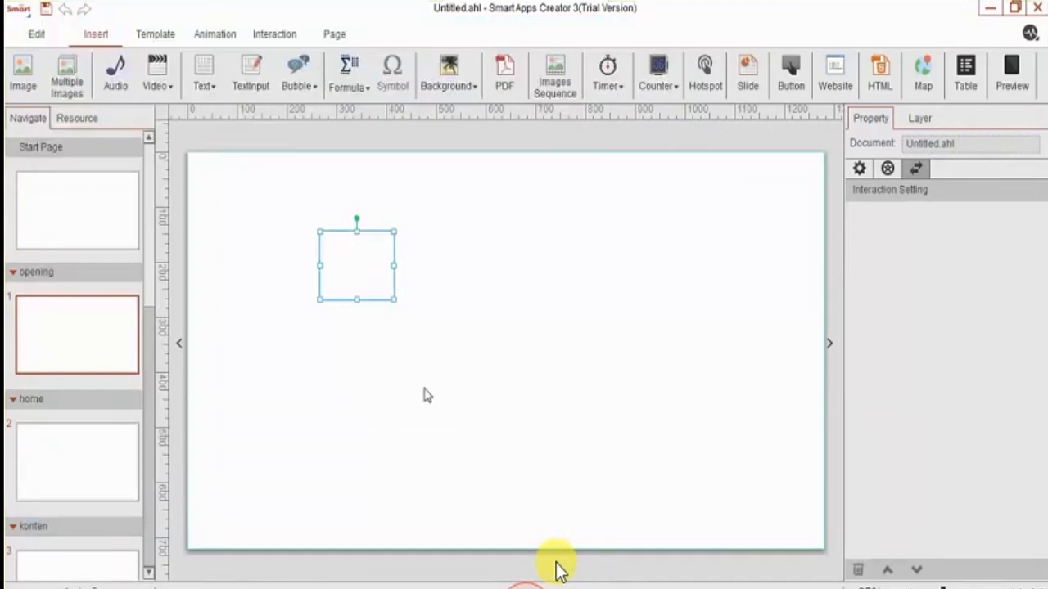
# Move the window-view image to the upper-left corner of the opening page and enlarge it to cover the whole page.
pyautogui.moveTo(506, 351)
pyautogui.mouseDown()
pyautogui.moveTo(402, 302)
pyautogui.moveTo(381, 274)
pyautogui.mouseUp()
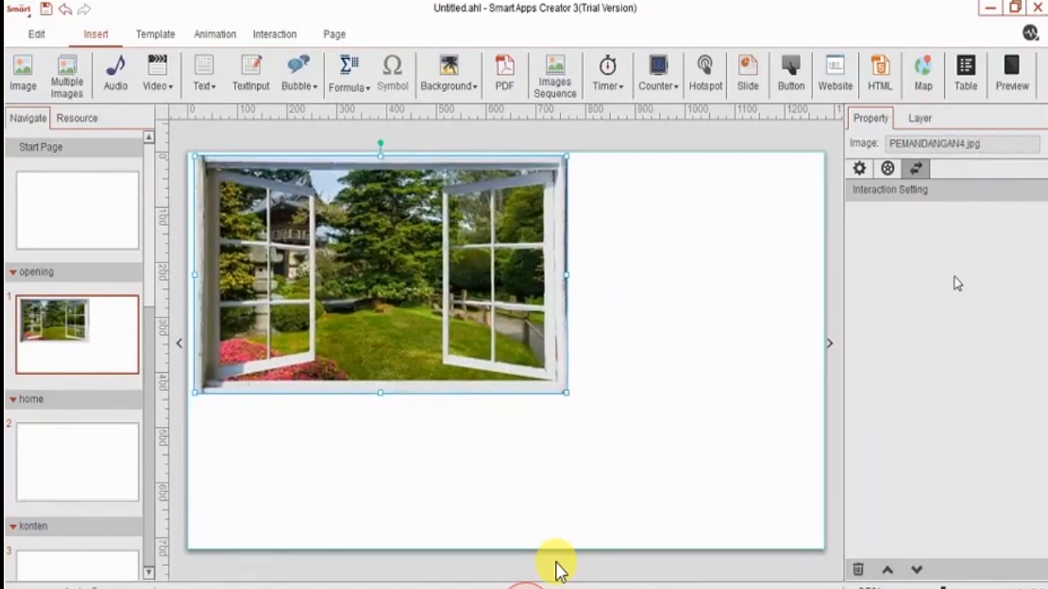
pyautogui.moveTo(308, 304); pyautogui.dragTo(301, 301)
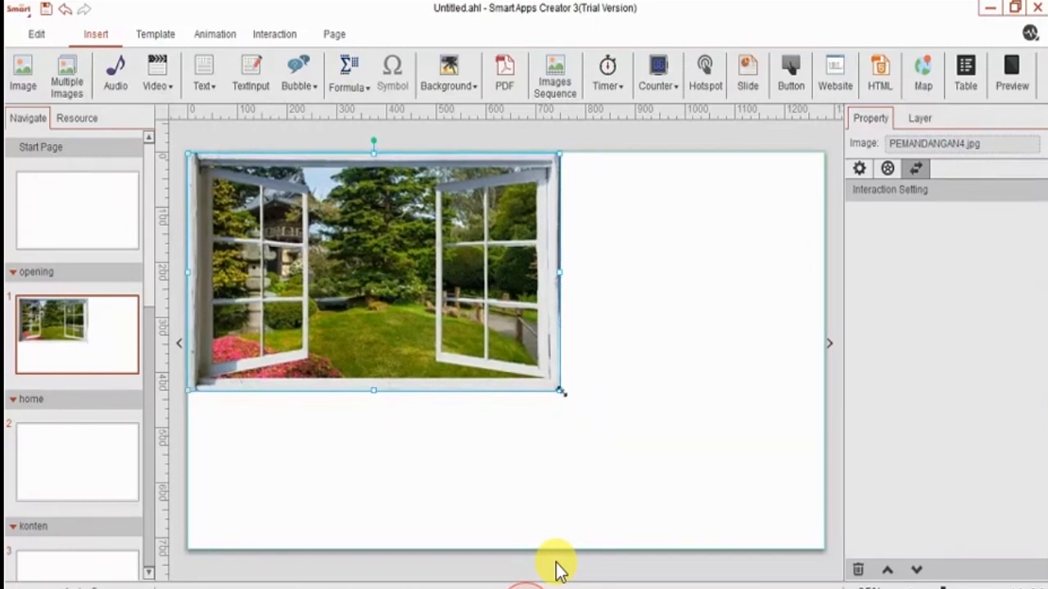
pyautogui.moveTo(558, 390); pyautogui.dragTo(821, 525)
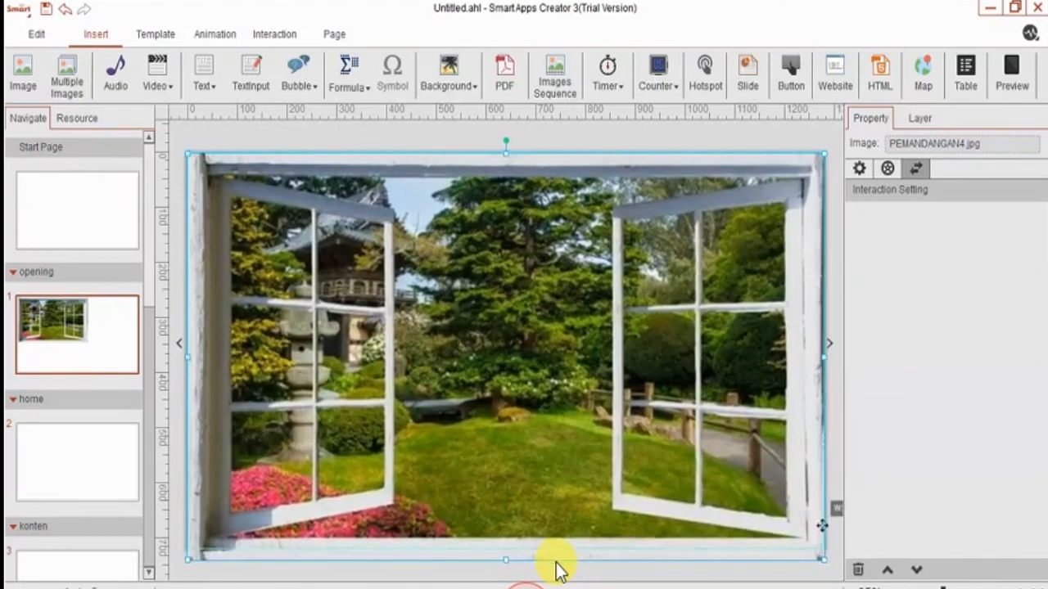
# Insert the image KELAS2.jpg on the page of the "home" section.
pyautogui.click(49, 492)
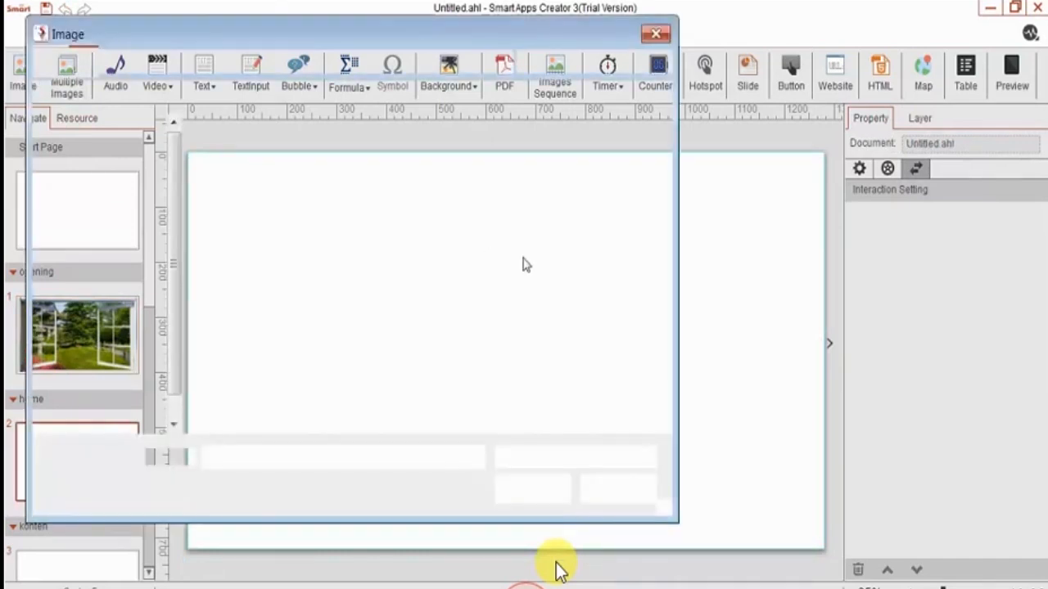
pyautogui.moveTo(665, 245); pyautogui.dragTo(667, 335)
pyautogui.click(557, 299)
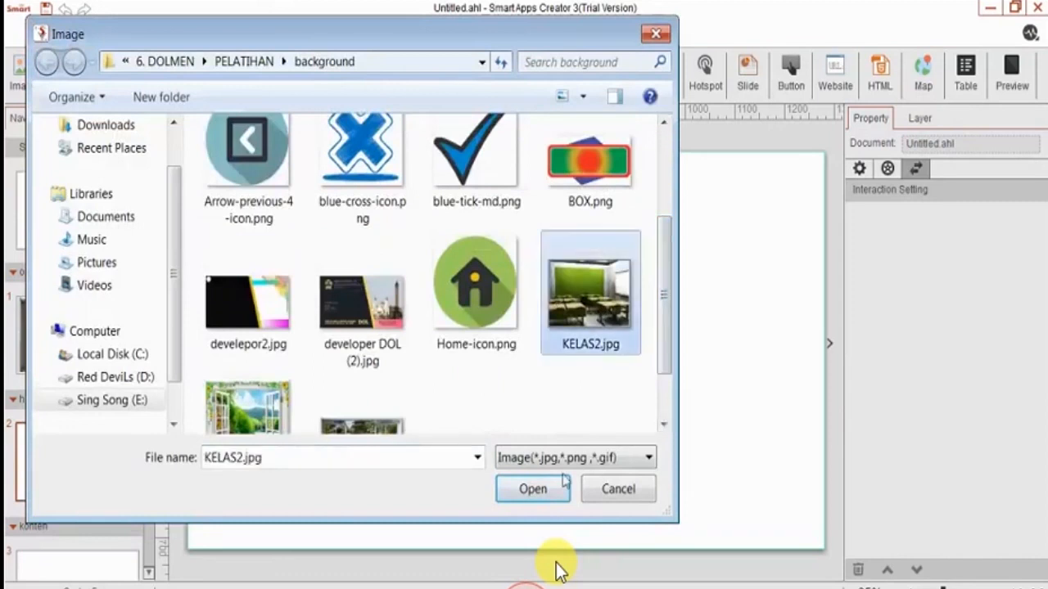
pyautogui.click(533, 489)
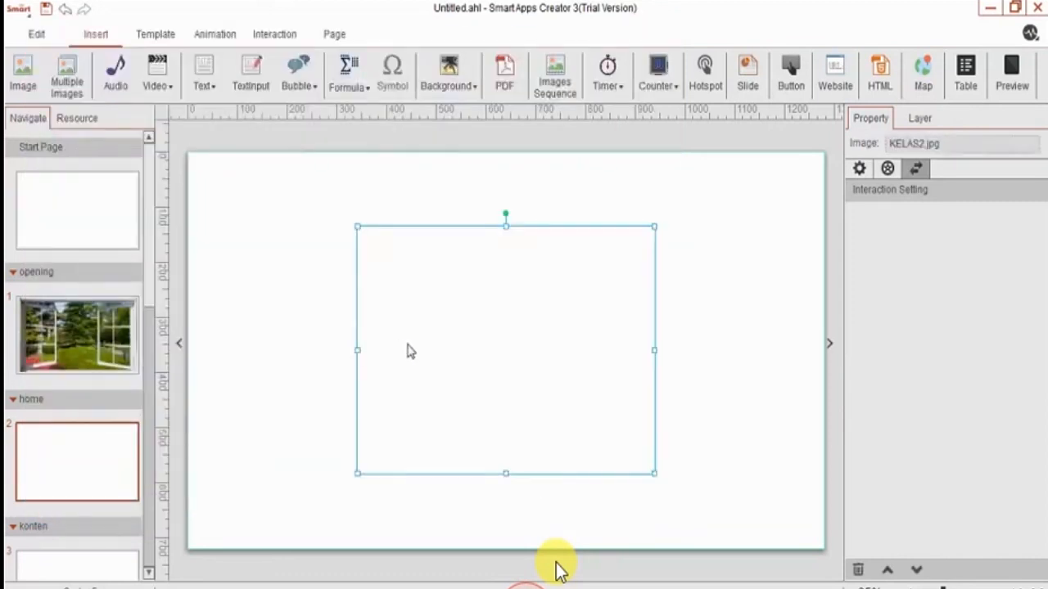
# Align the classroom image with the home page's upper-left corner, then enlarge and widen it to cover the whole page.
pyautogui.moveTo(411, 350); pyautogui.dragTo(284, 287)
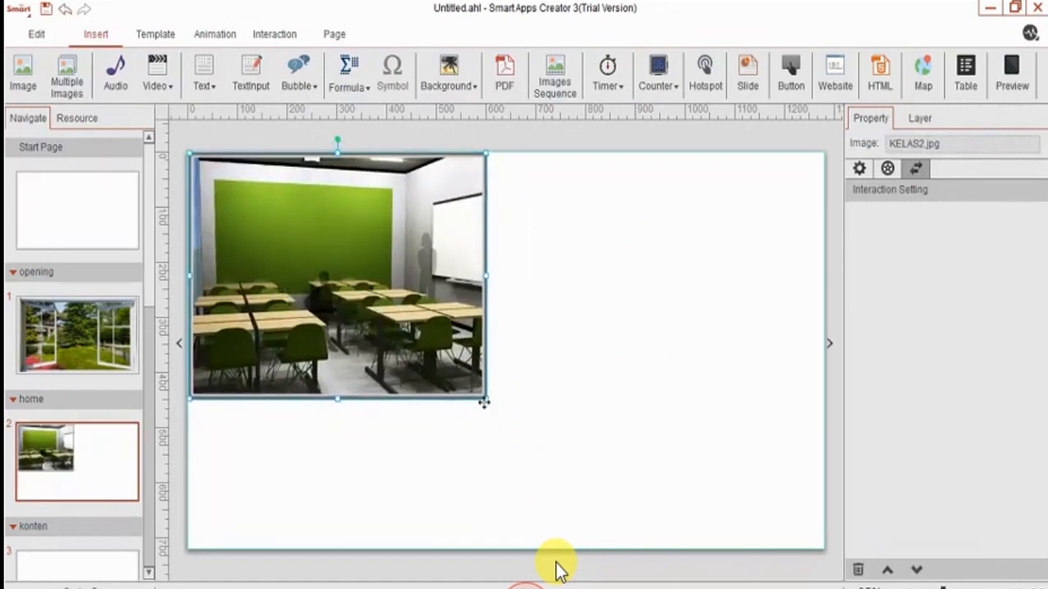
pyautogui.moveTo(484, 399); pyautogui.dragTo(654, 540)
pyautogui.moveTo(652, 463); pyautogui.dragTo(664, 475)
pyautogui.moveTo(662, 350); pyautogui.dragTo(821, 351)
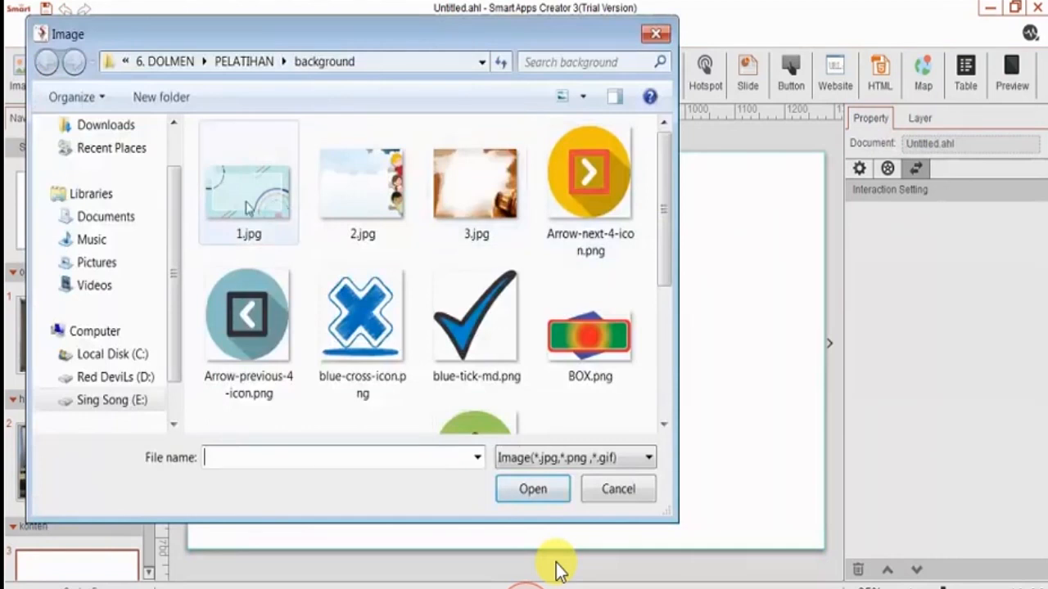
# Insert the image 1.jpg on the "konten" page and scale it from the upper-left corner to cover the page.
pyautogui.click(245, 201)
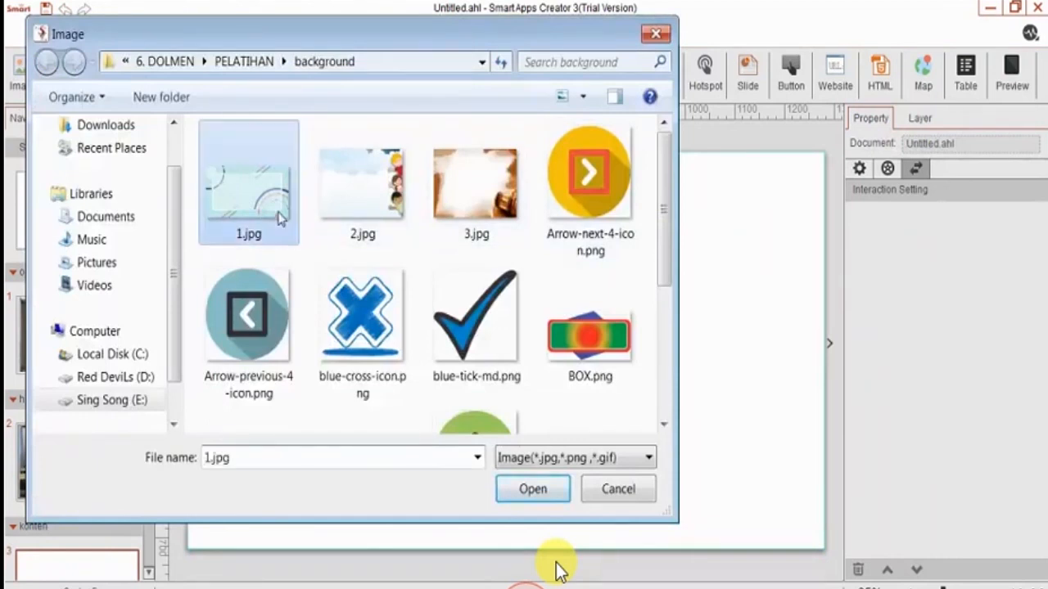
pyautogui.click(554, 492)
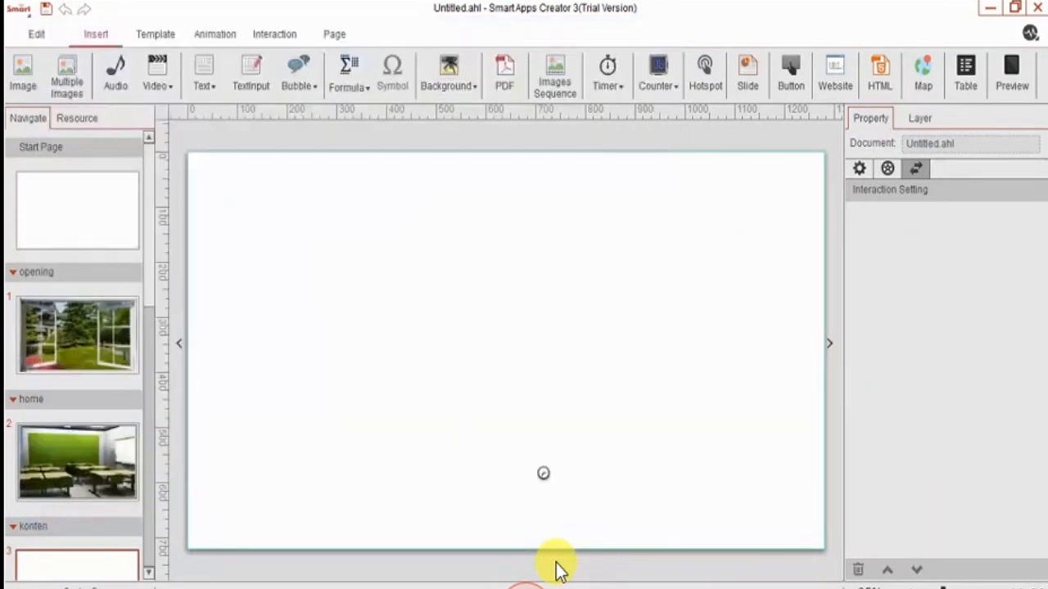
pyautogui.moveTo(494, 346); pyautogui.dragTo(416, 300)
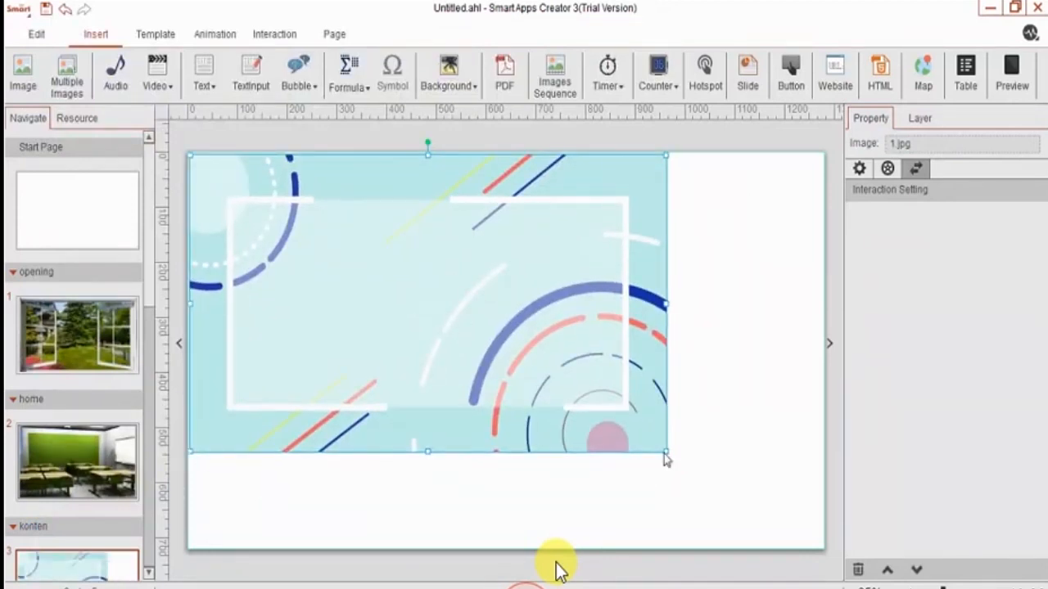
pyautogui.moveTo(666, 450); pyautogui.dragTo(818, 502)
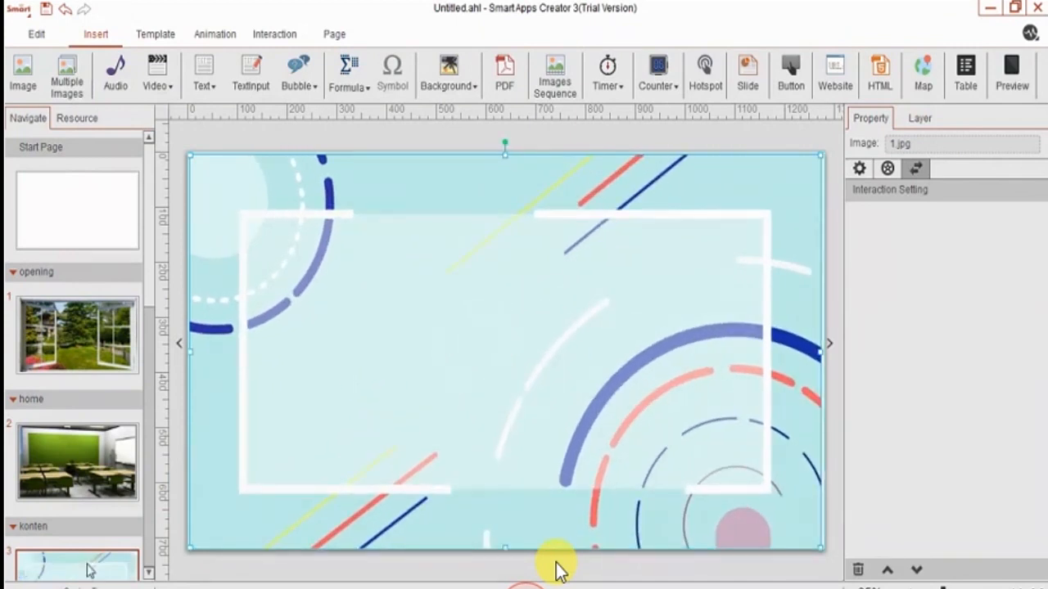
# Insert the image 2.jpg on the "evalausi" page, align it with the upper-left corner and enlarge it to about the page's height.
pyautogui.scroll(-3, 89, 568)
pyautogui.click(92, 516)
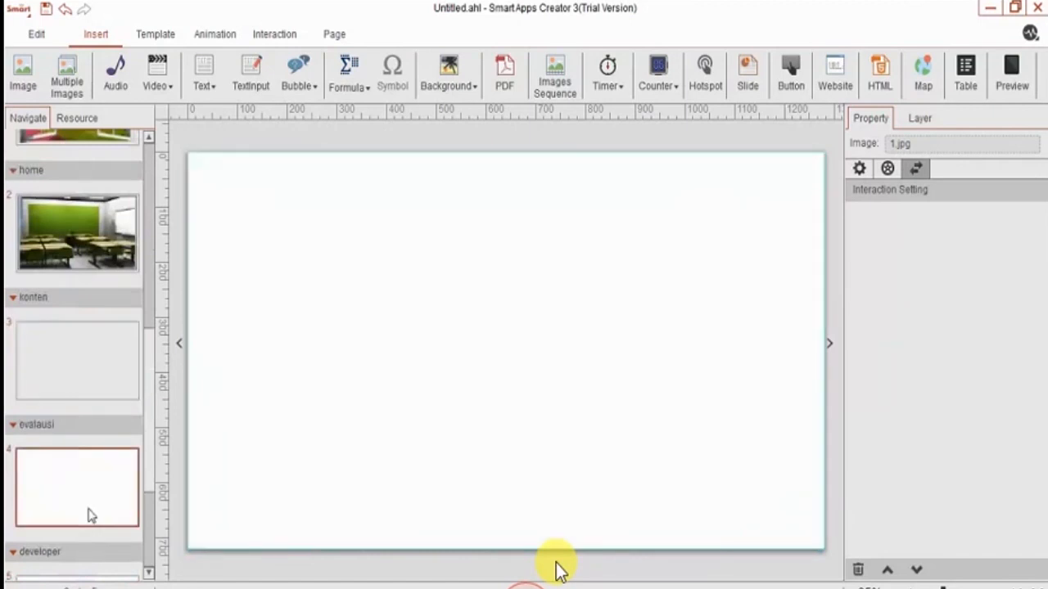
pyautogui.click(33, 96)
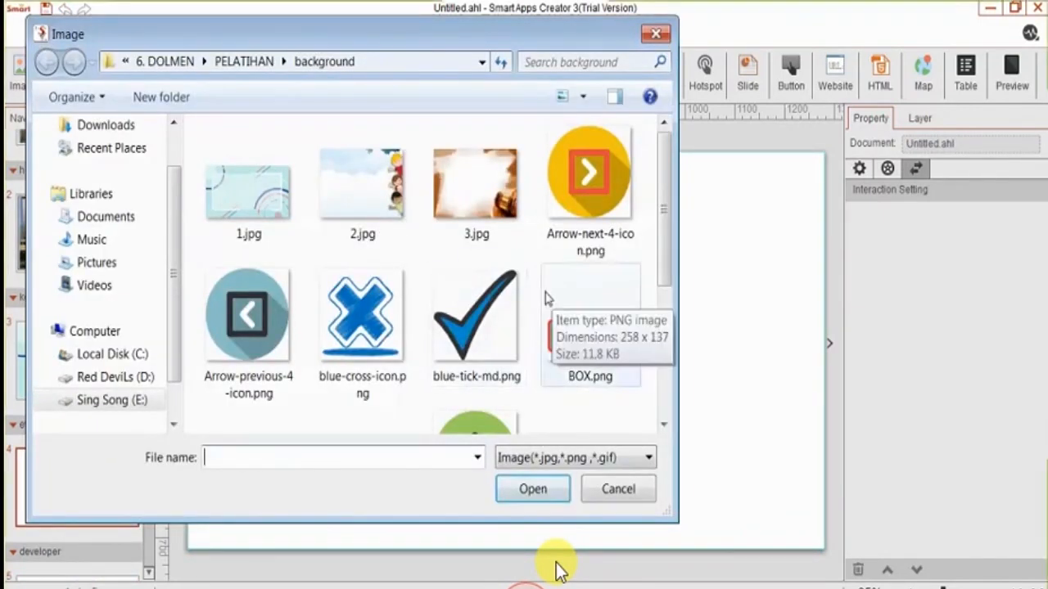
pyautogui.click(355, 200)
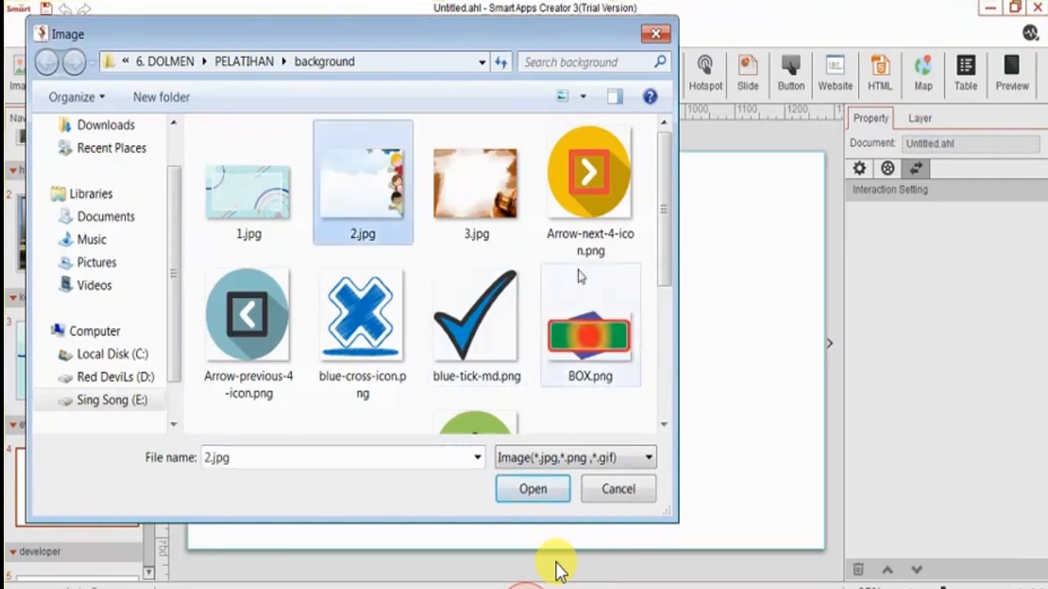
pyautogui.click(534, 490)
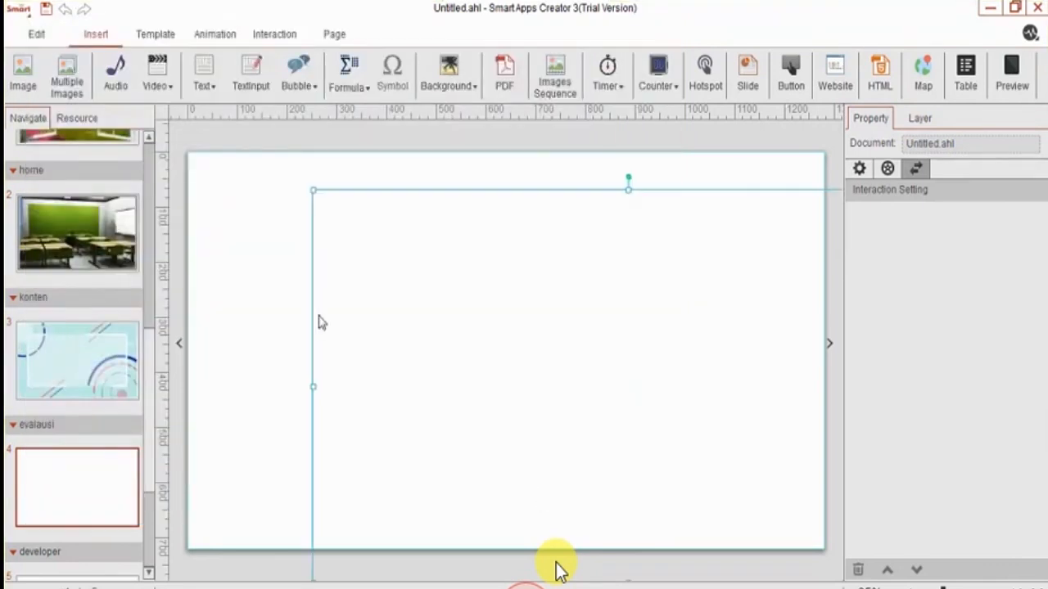
pyautogui.moveTo(382, 273); pyautogui.dragTo(257, 237)
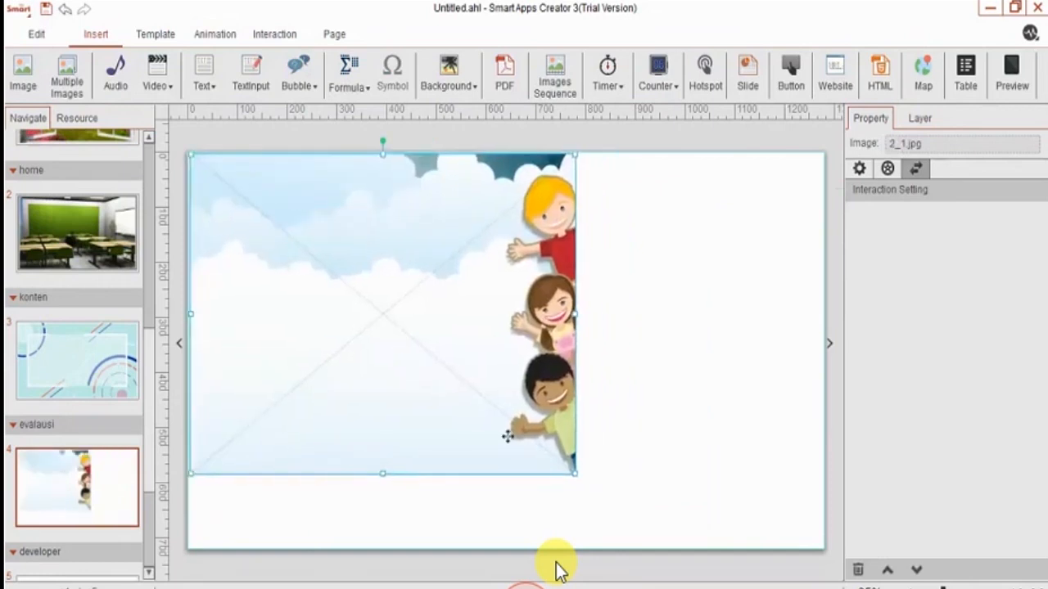
pyautogui.moveTo(574, 473); pyautogui.dragTo(659, 493)
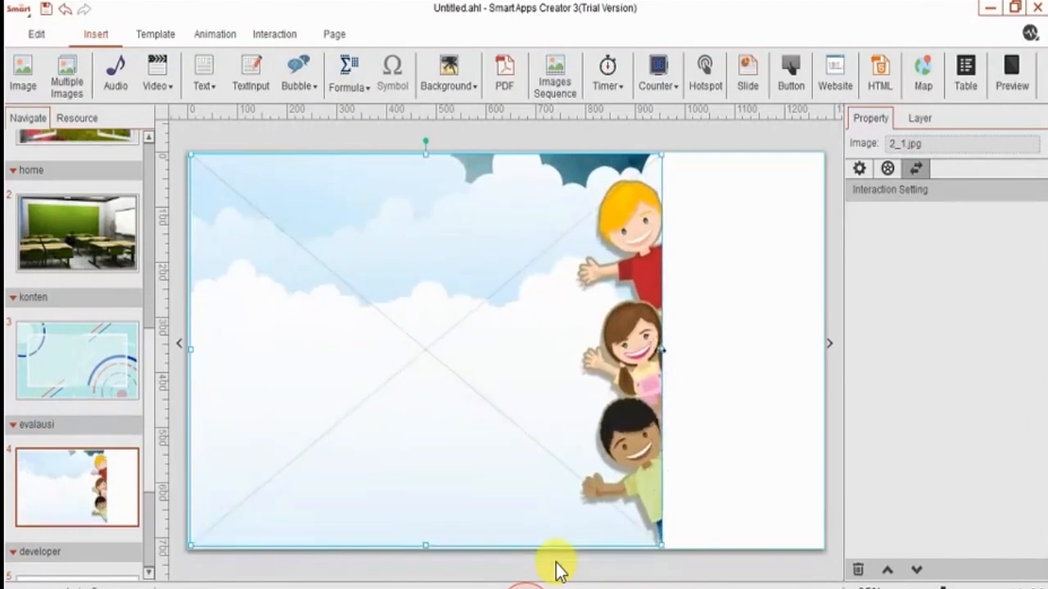
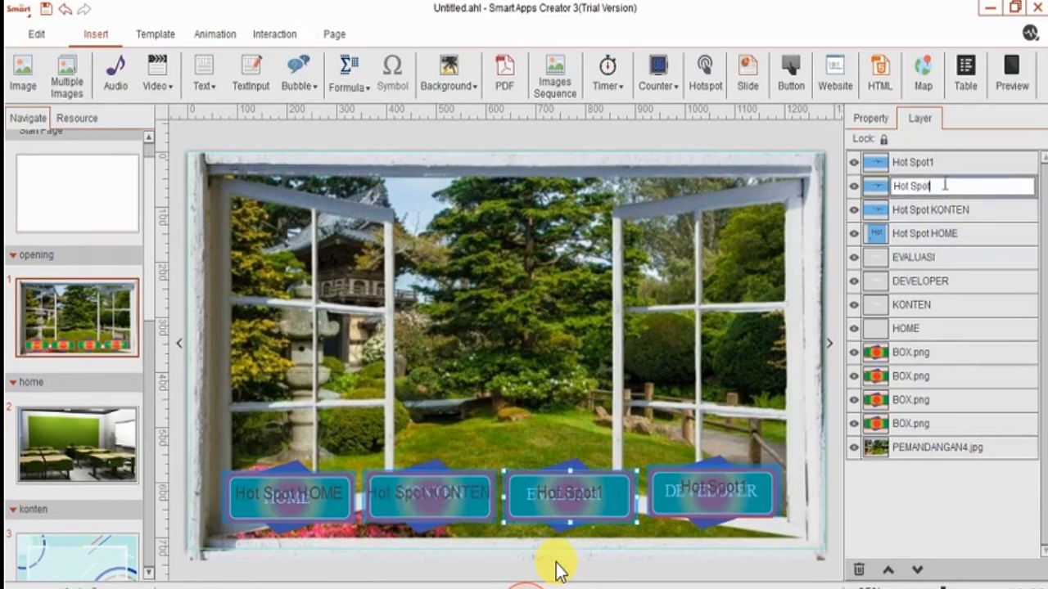
# Rename the hotspot layers over the evaluation and developer buttons as "Hot Spot EVA;UASI" and "Hot Spot DEVELOPER".
pyautogui.write('EVALUASI')
pyautogui.doubleClick(984, 163)
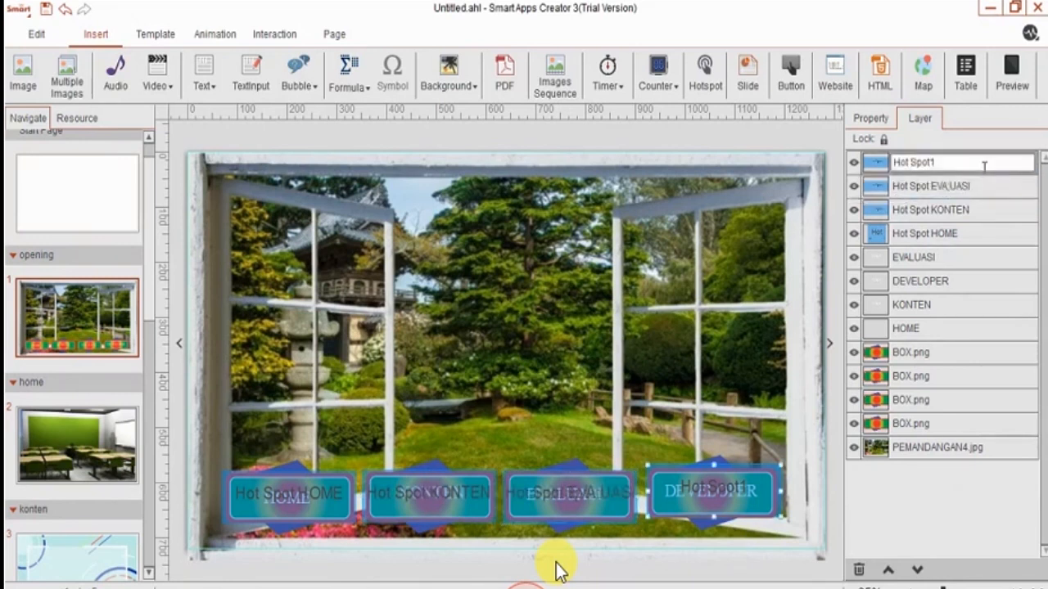
pyautogui.press('BackSpace')
pyautogui.write('DEVELOPER')
pyautogui.press('Return')
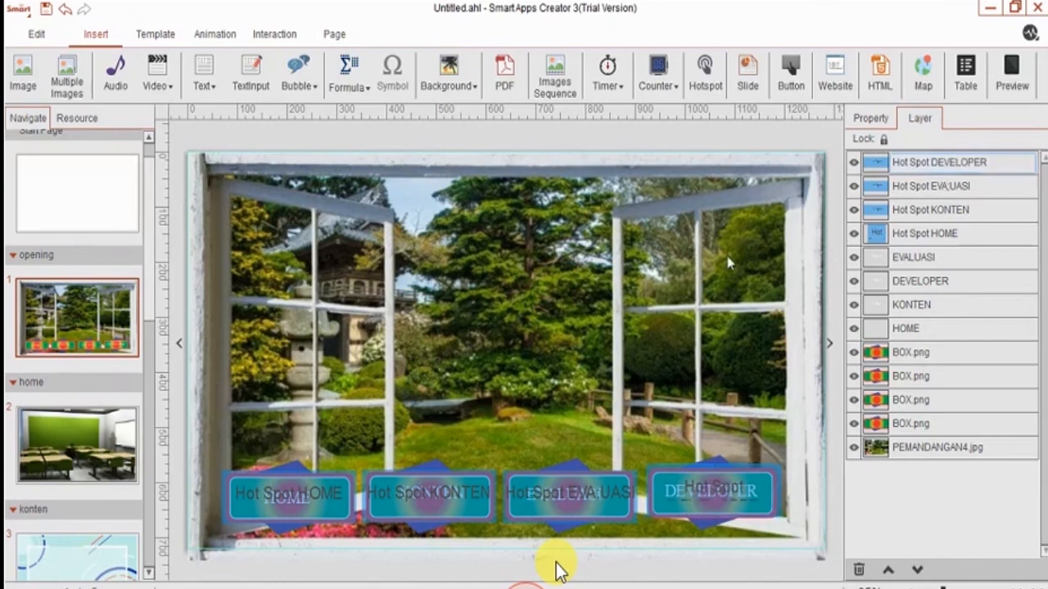
pyautogui.click(556, 562)
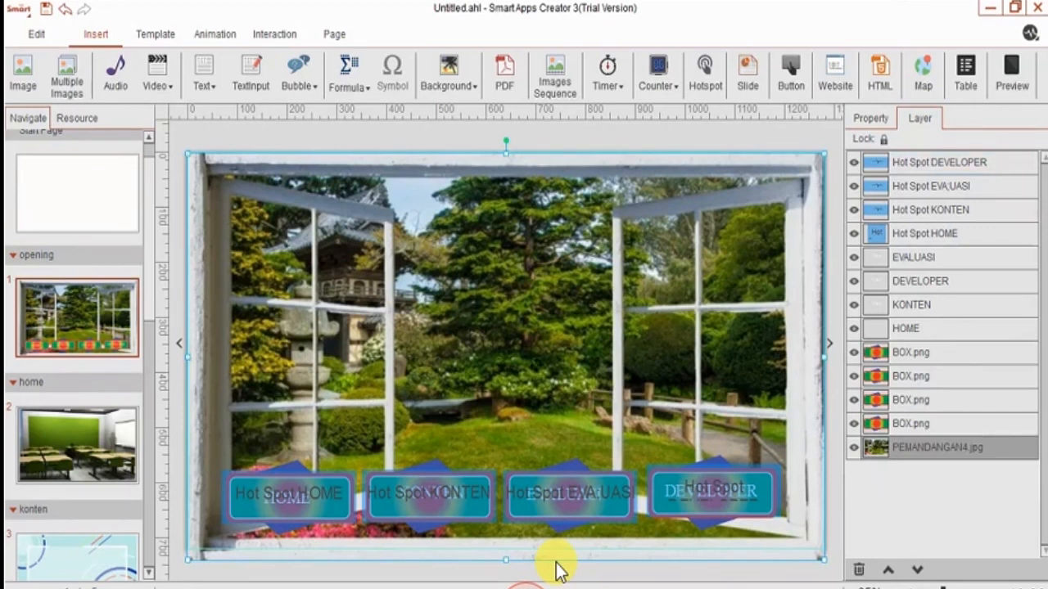
# Start an interaction on the Hot Spot HOME layer with a Touch trigger and the HOME text as its target object.
pyautogui.click(304, 514)
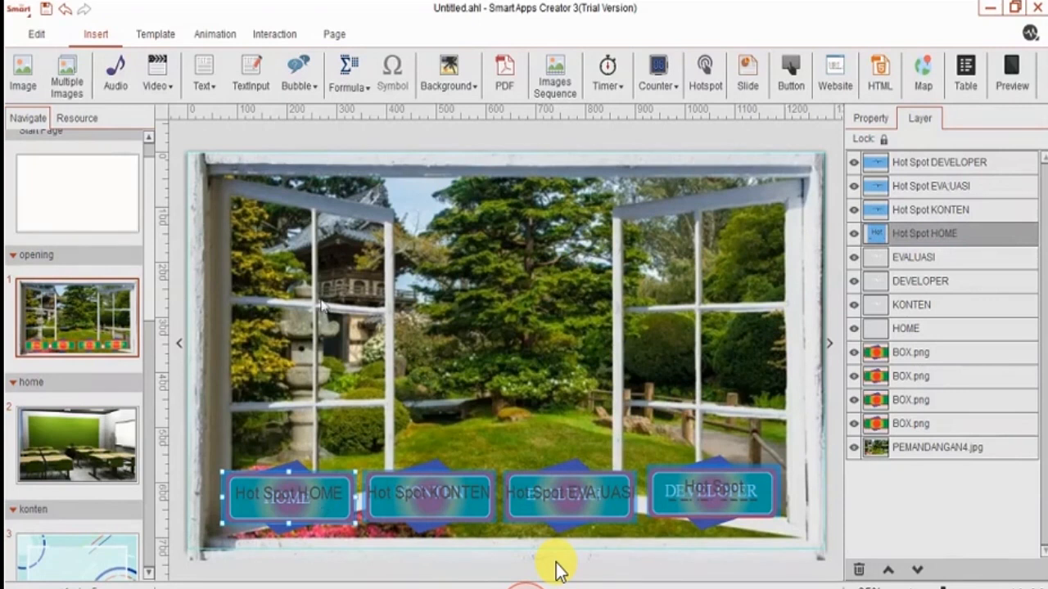
pyautogui.click(275, 34)
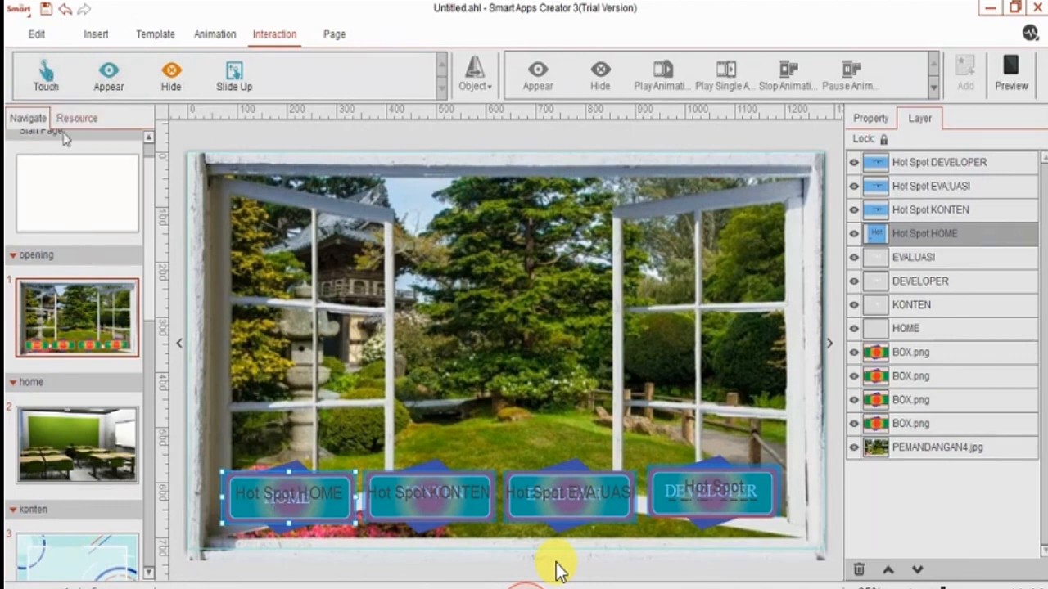
pyautogui.click(47, 77)
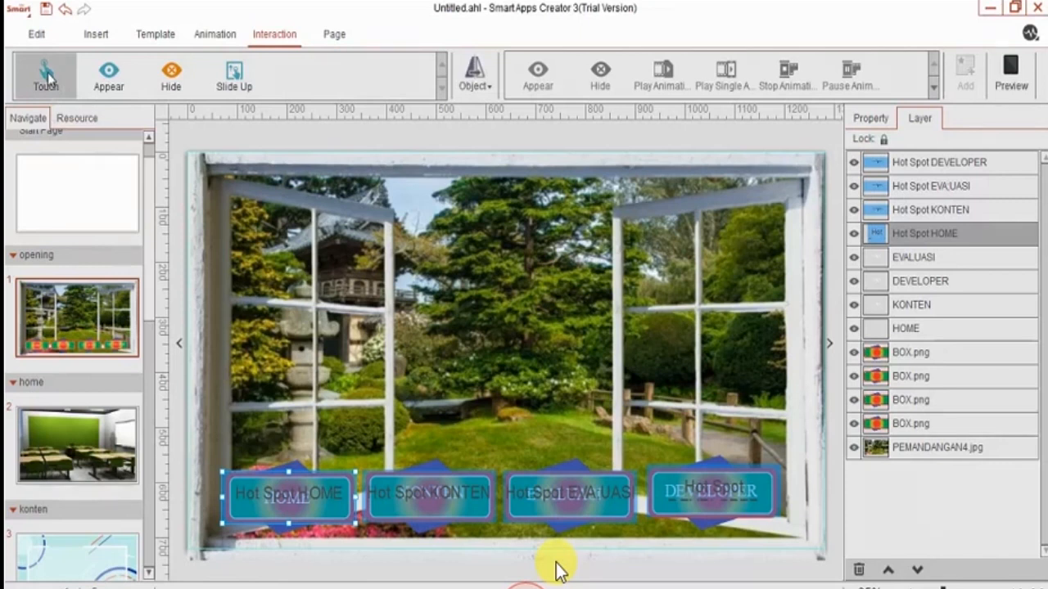
pyautogui.click(472, 91)
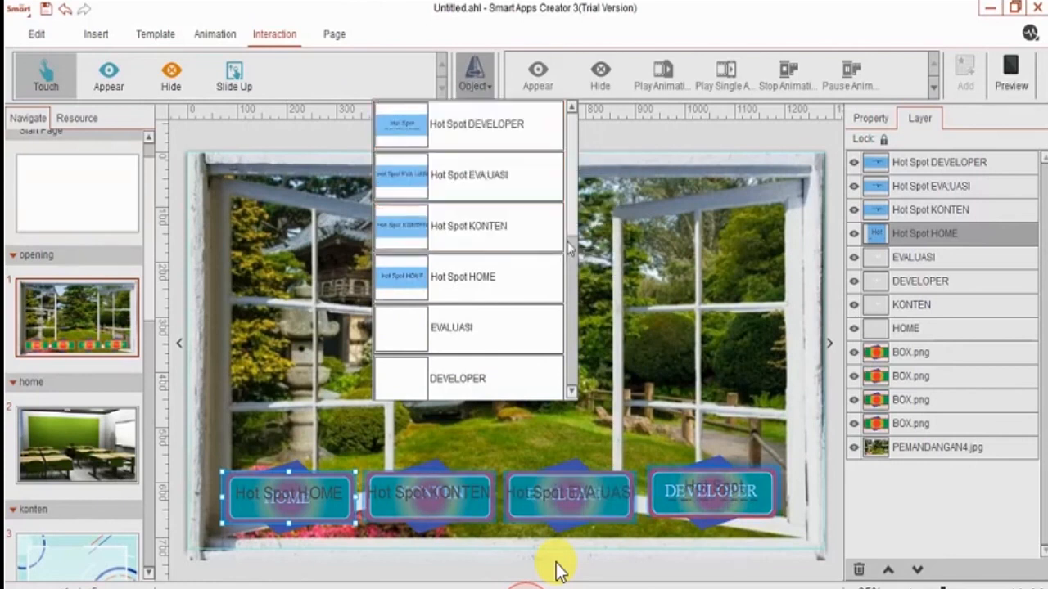
pyautogui.moveTo(571, 219); pyautogui.dragTo(571, 335)
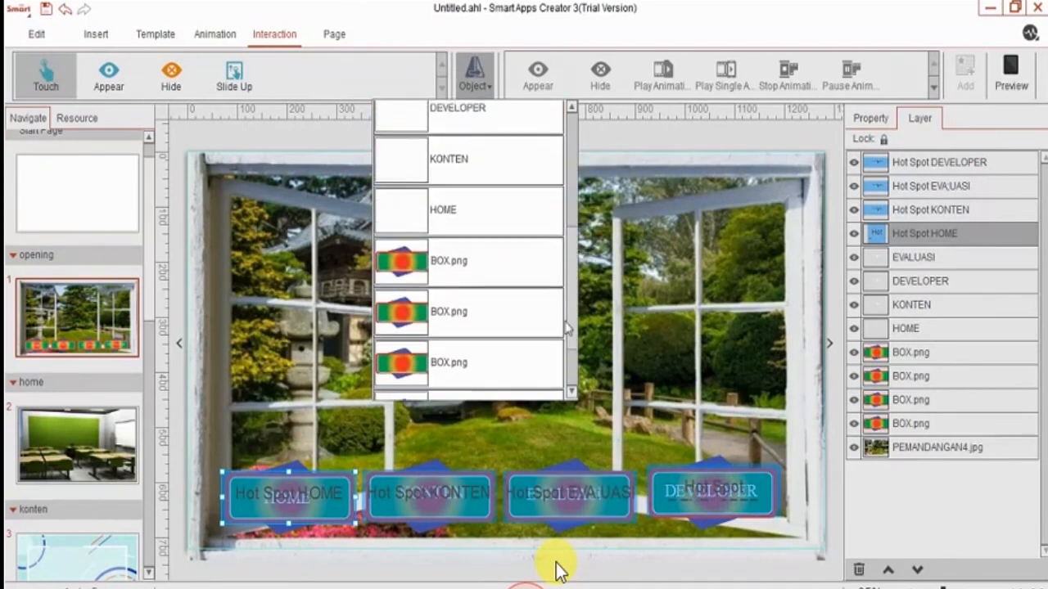
pyautogui.click(467, 210)
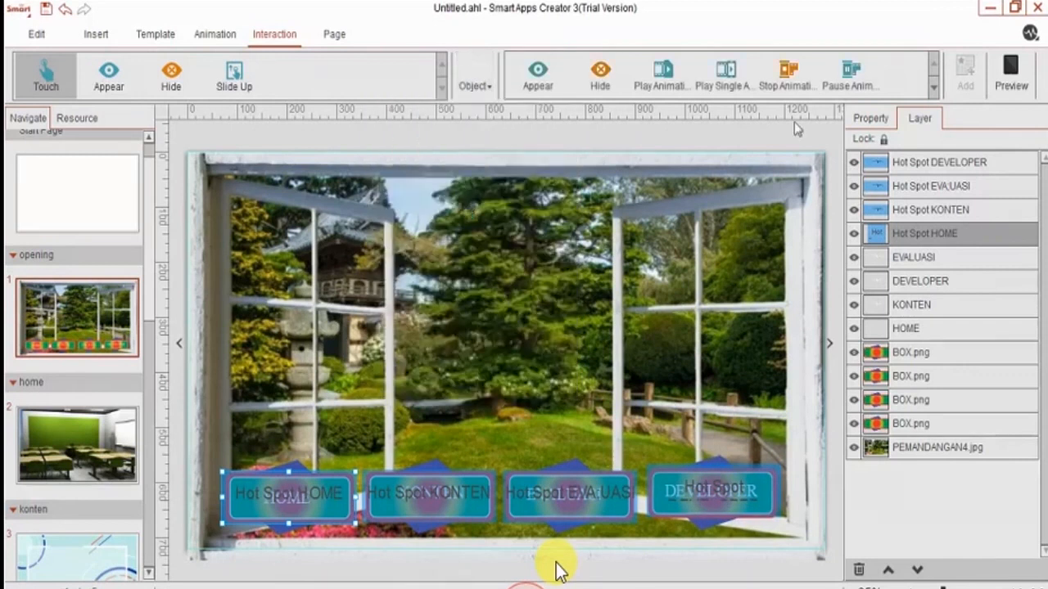
# Assign the Switch Page action to the HOME hotspot's interaction, with page 2 of the "home" section as the destination.
pyautogui.click(933, 87)
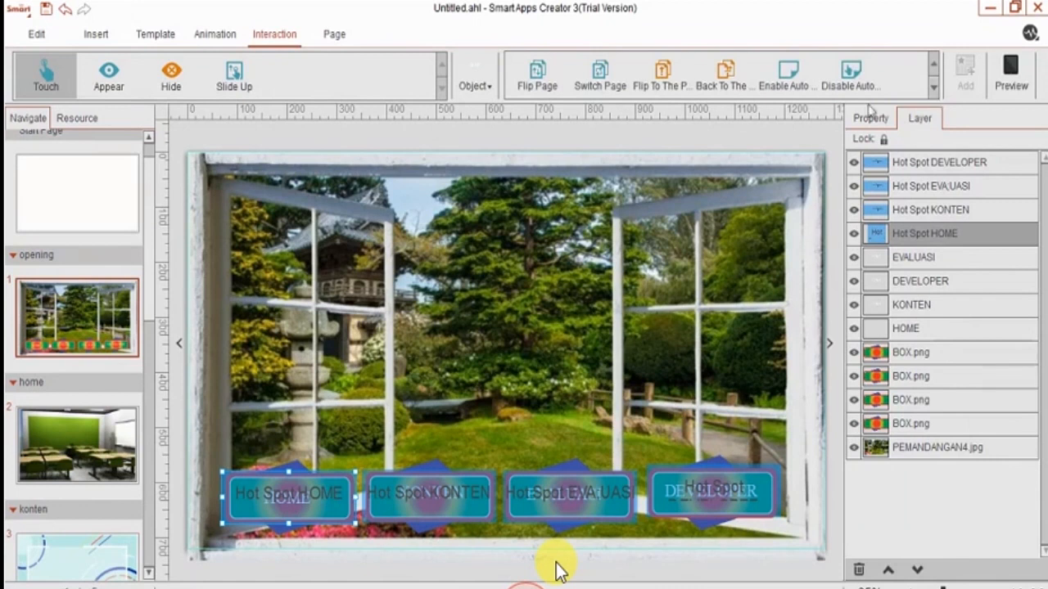
pyautogui.click(601, 81)
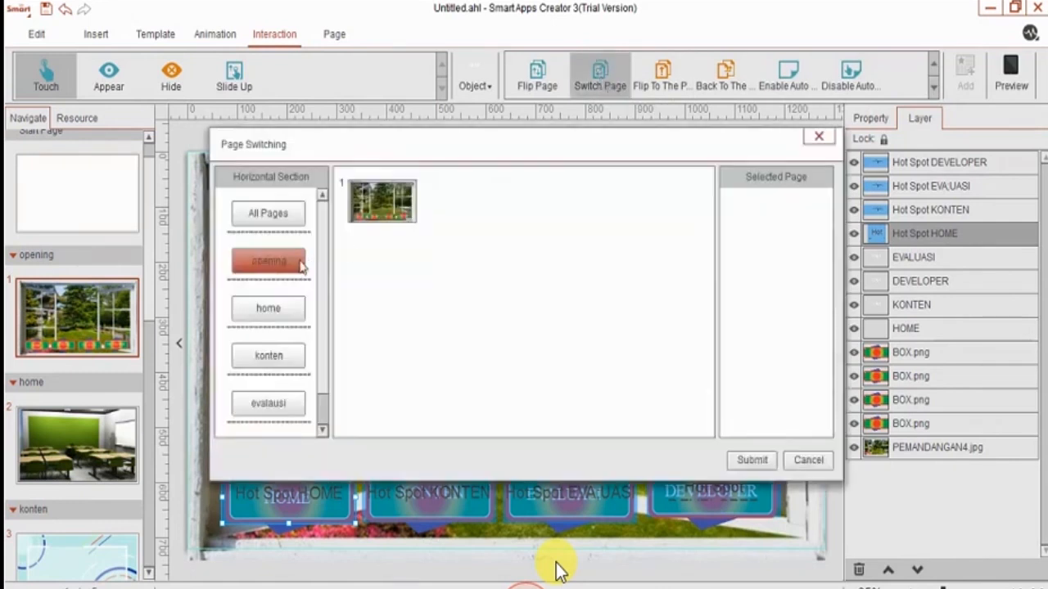
pyautogui.click(293, 306)
pyautogui.click(297, 270)
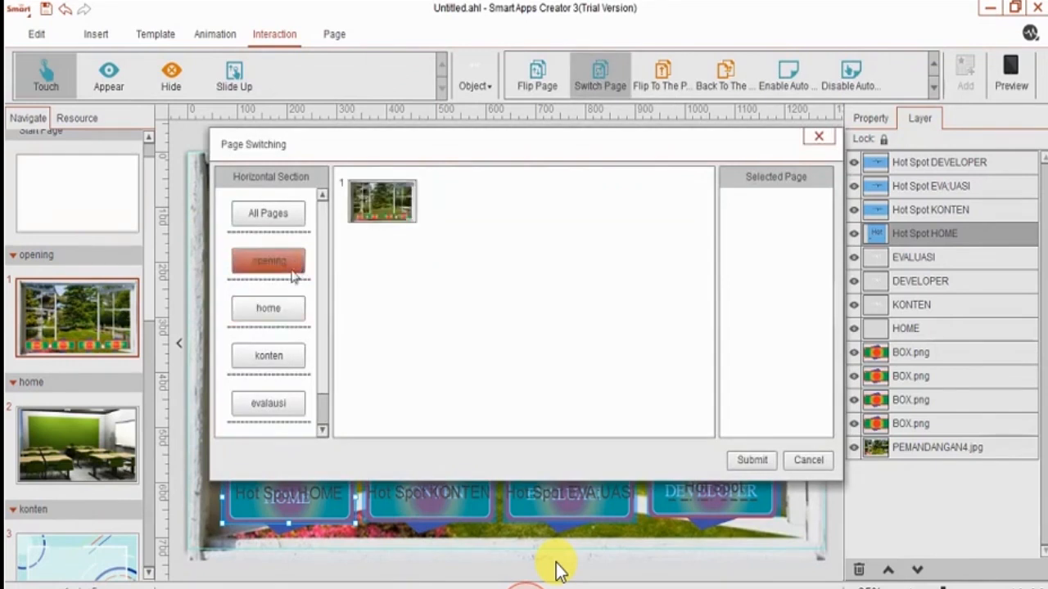
pyautogui.click(294, 306)
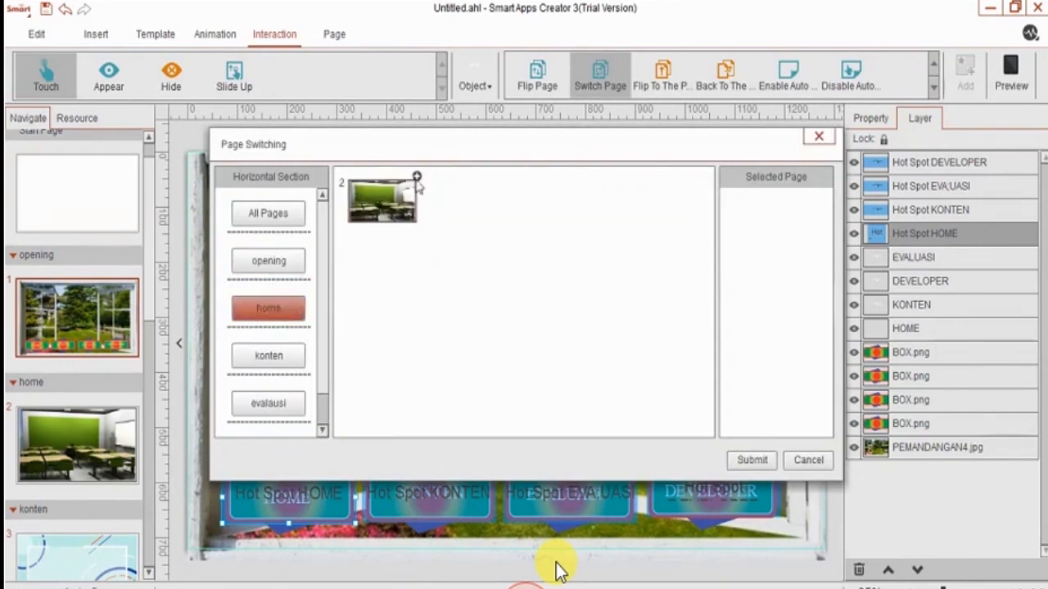
pyautogui.click(416, 178)
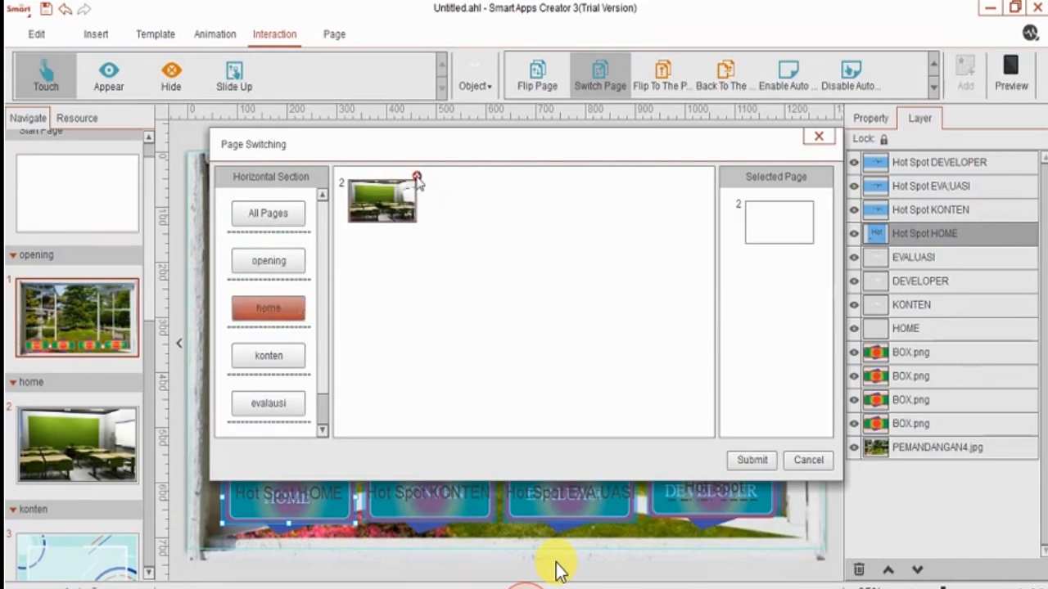
pyautogui.click(752, 460)
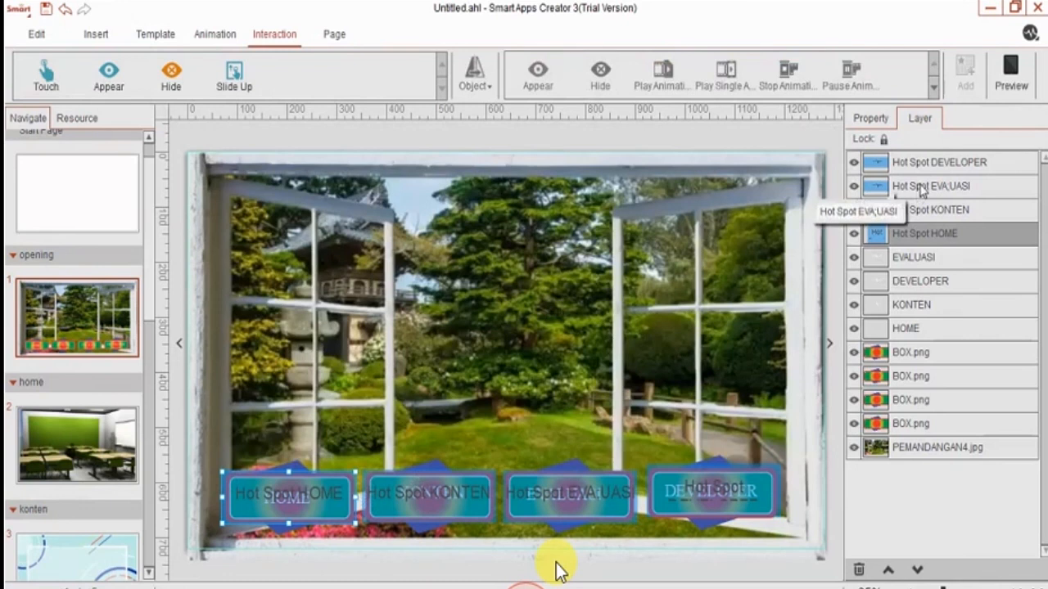
# Preview the project, test the HOME button's page link, and exit the preview.
pyautogui.click(1011, 73)
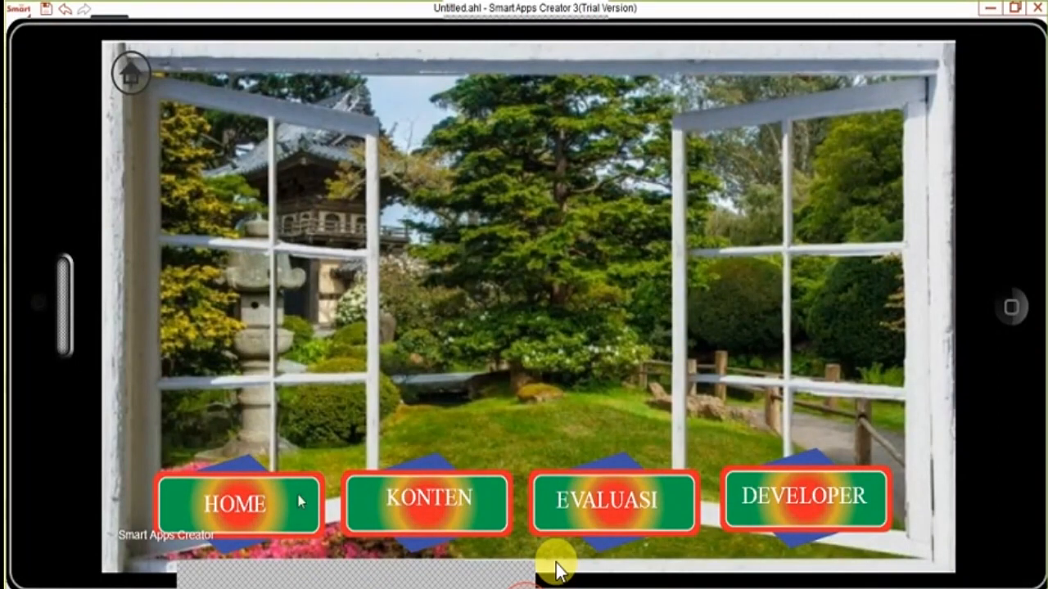
pyautogui.click(269, 503)
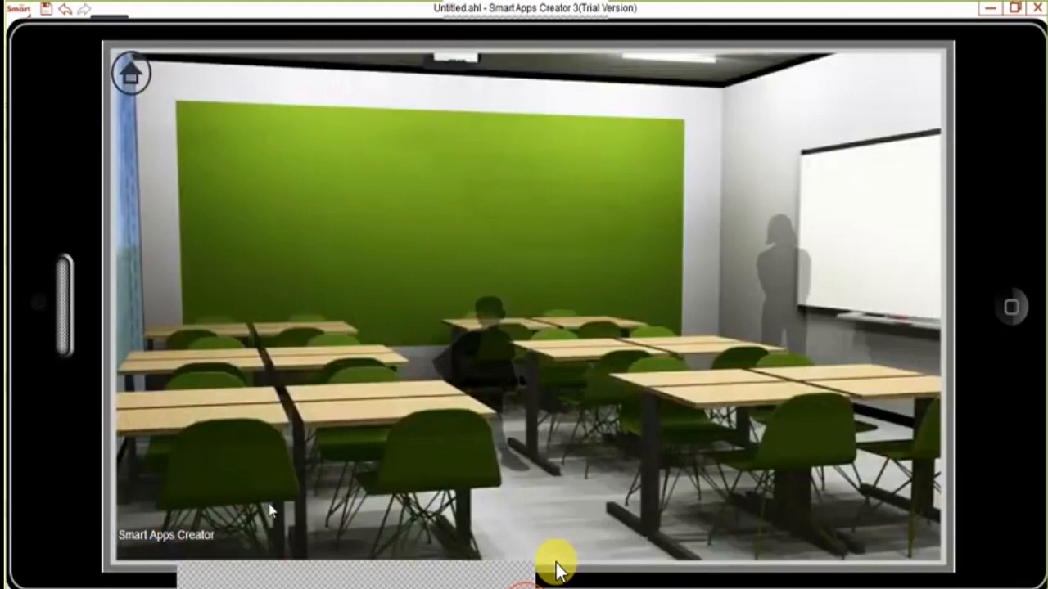
pyautogui.click(1012, 316)
pyautogui.click(459, 491)
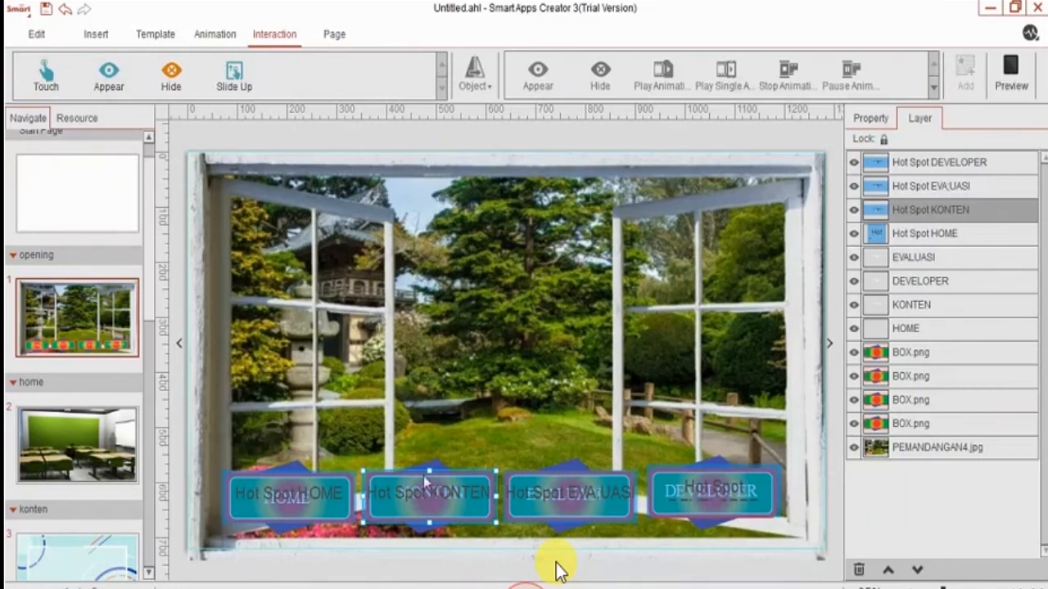
pyautogui.click(46, 76)
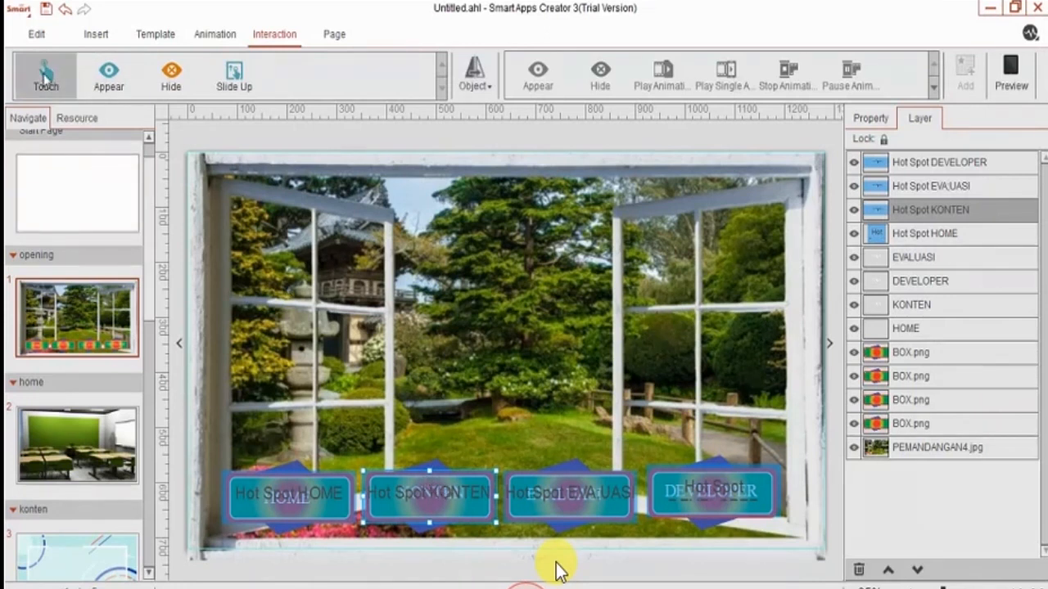
pyautogui.click(475, 78)
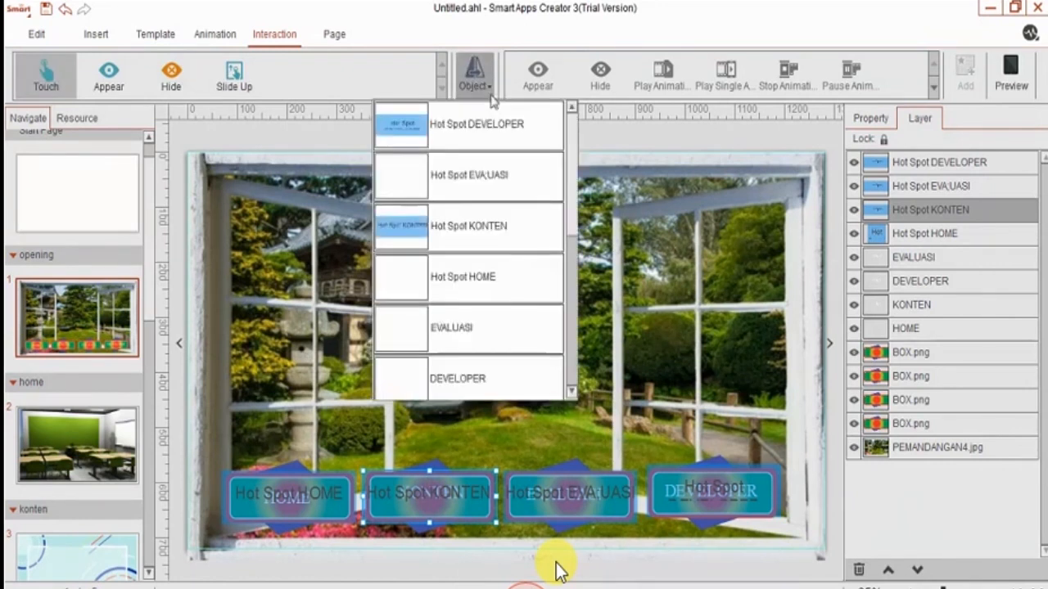
pyautogui.click(513, 236)
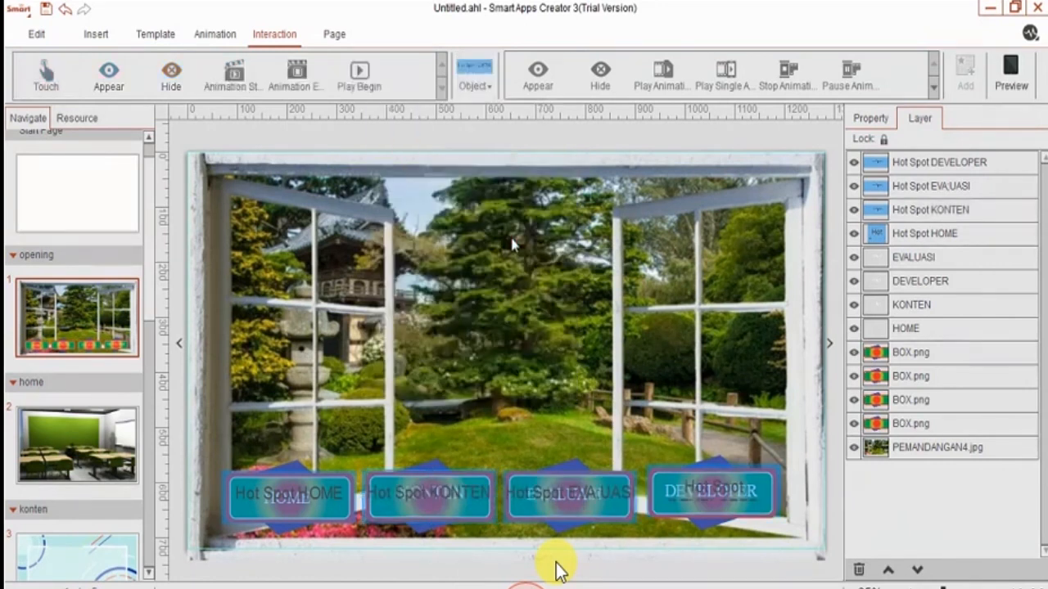
pyautogui.click(556, 564)
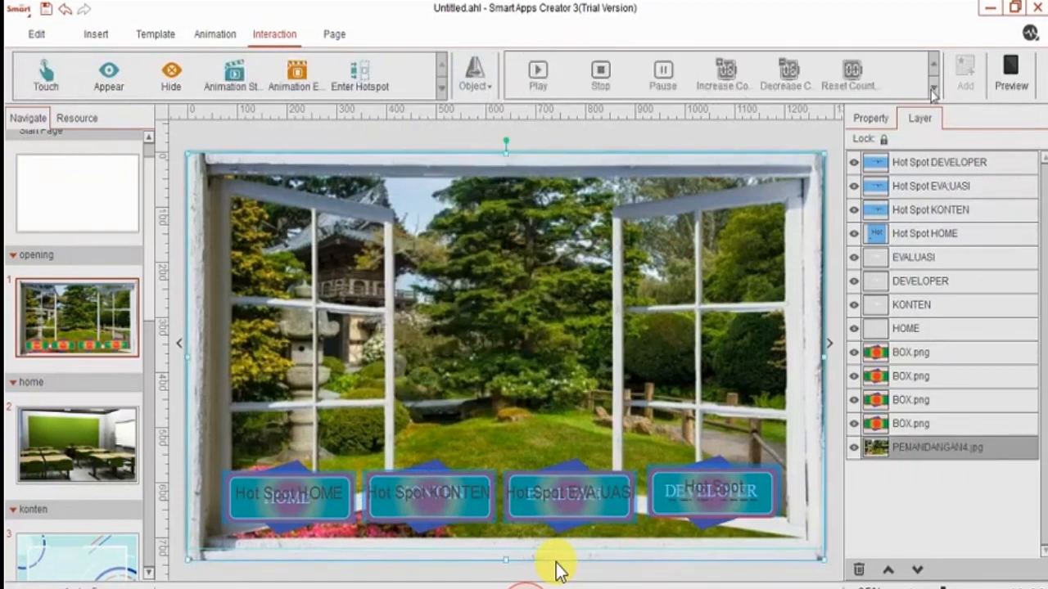
# Start an interaction on the Hot Spot KONTEN layer with a Touch trigger and the KONTEN text as its target object.
pyautogui.click(446, 495)
pyautogui.click(446, 491)
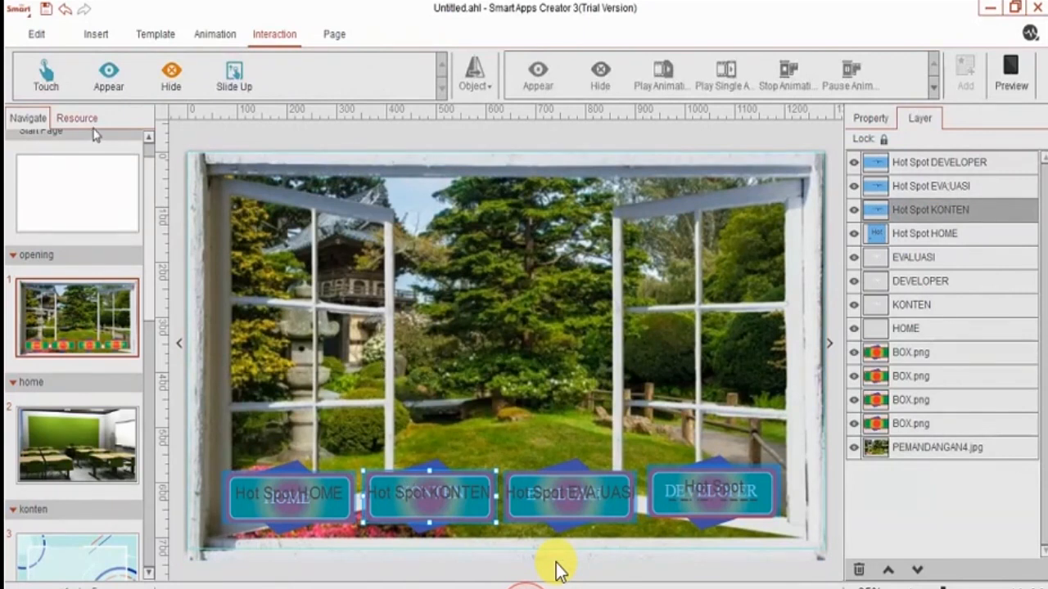
pyautogui.click(51, 85)
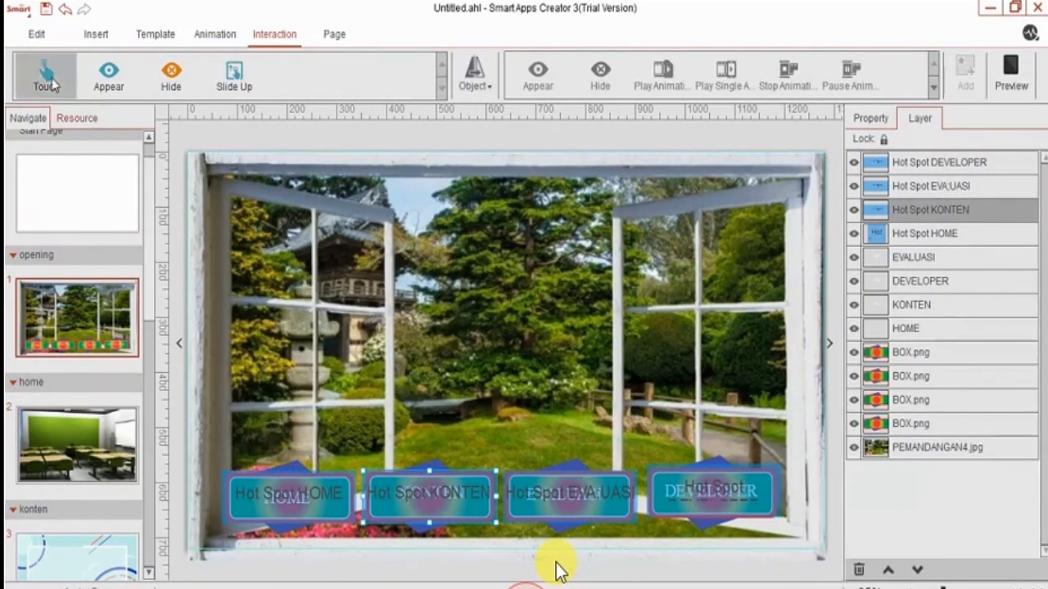
pyautogui.click(490, 87)
pyautogui.scroll(-1, 571, 167)
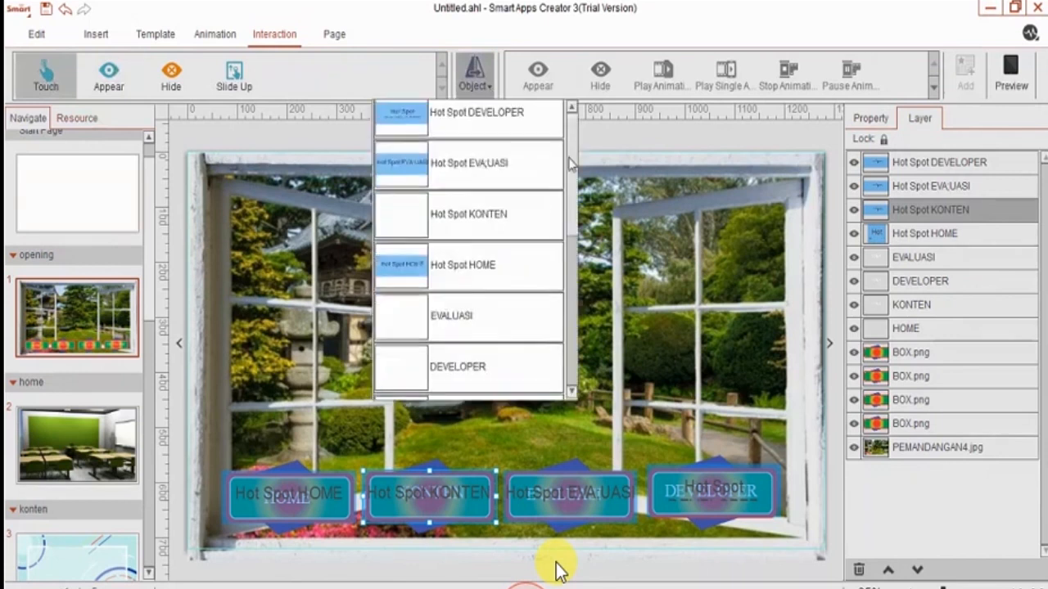
pyautogui.scroll(-4, 571, 166)
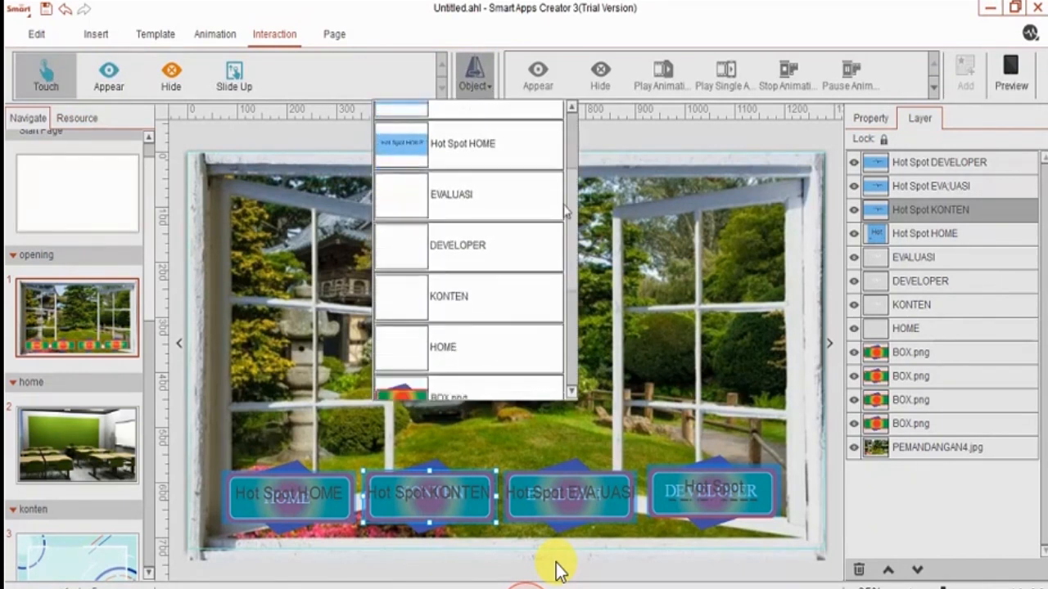
pyautogui.click(527, 289)
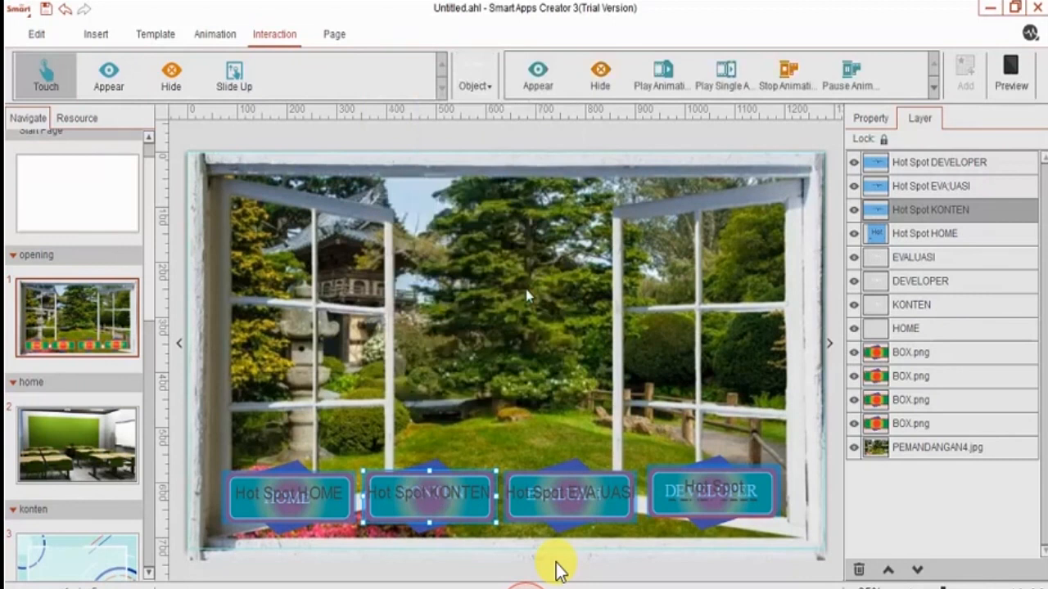
# Assign the Switch Page action to the KONTEN hotspot's interaction, with page 3 of the "konten" section as the destination.
pyautogui.click(933, 88)
pyautogui.click(625, 89)
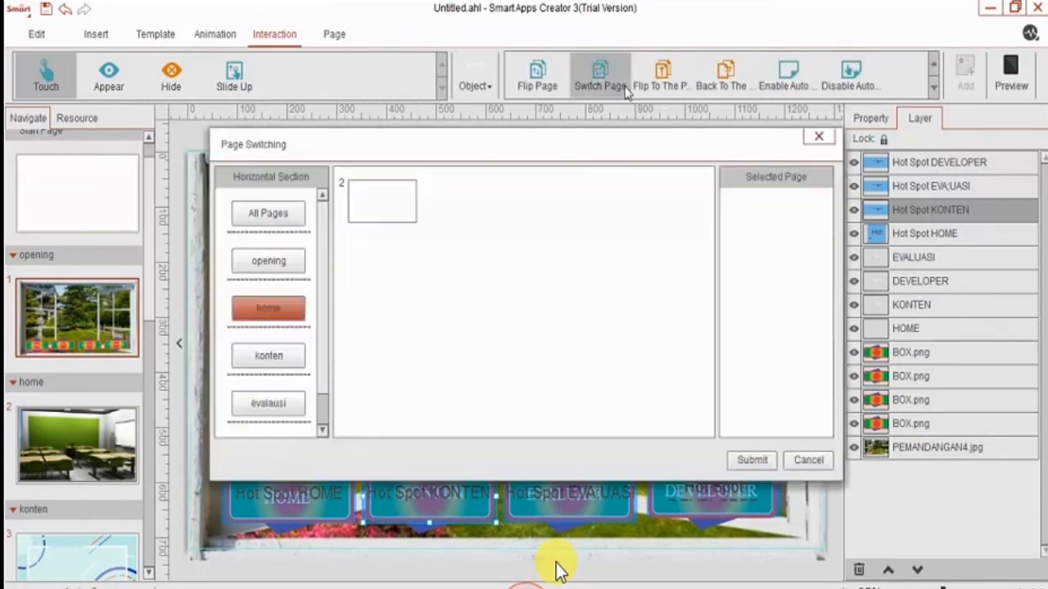
pyautogui.click(289, 355)
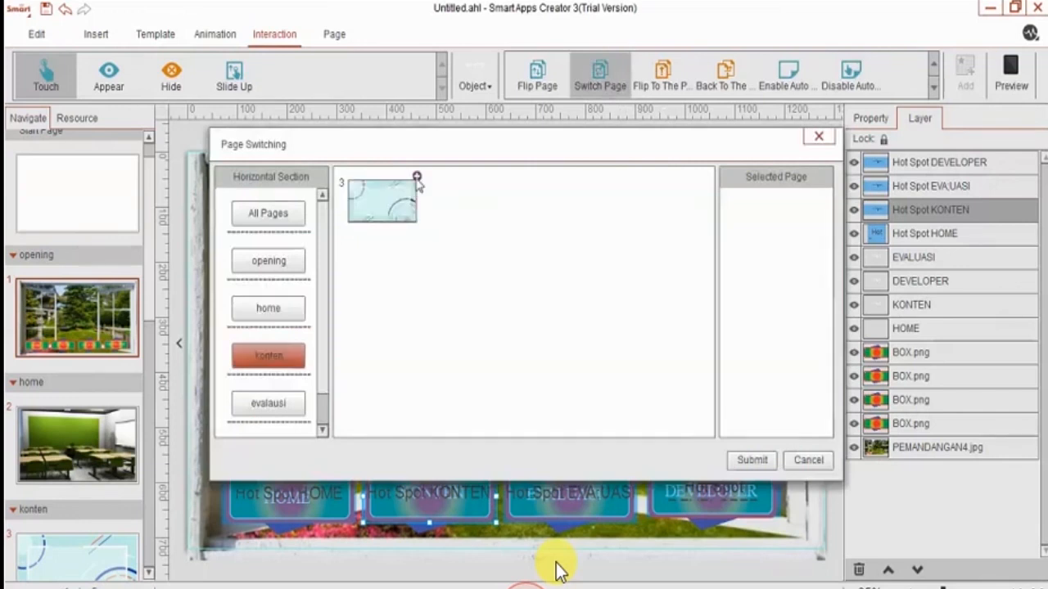
pyautogui.click(416, 178)
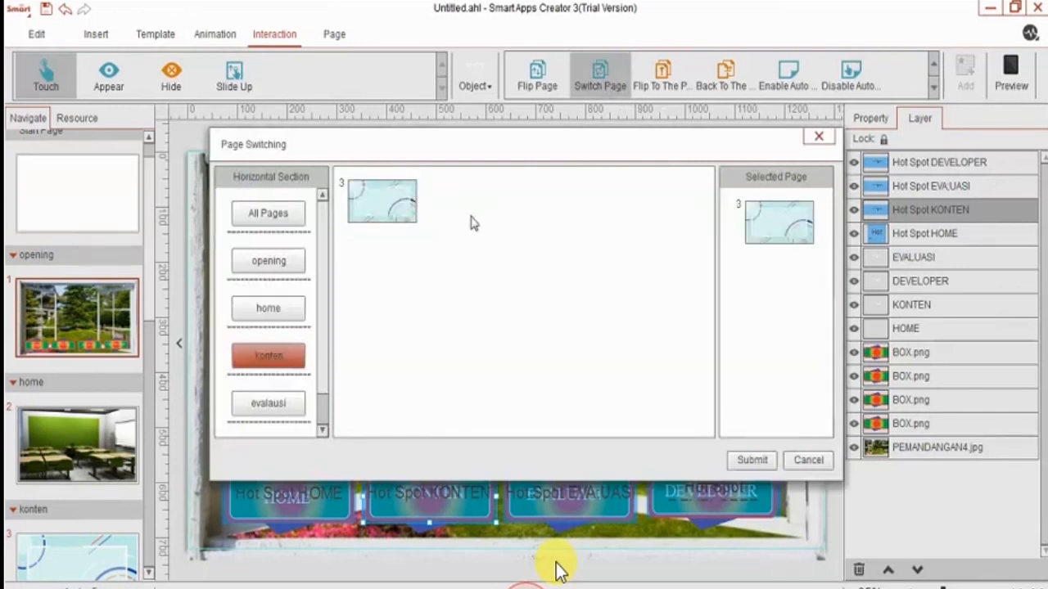
pyautogui.click(746, 460)
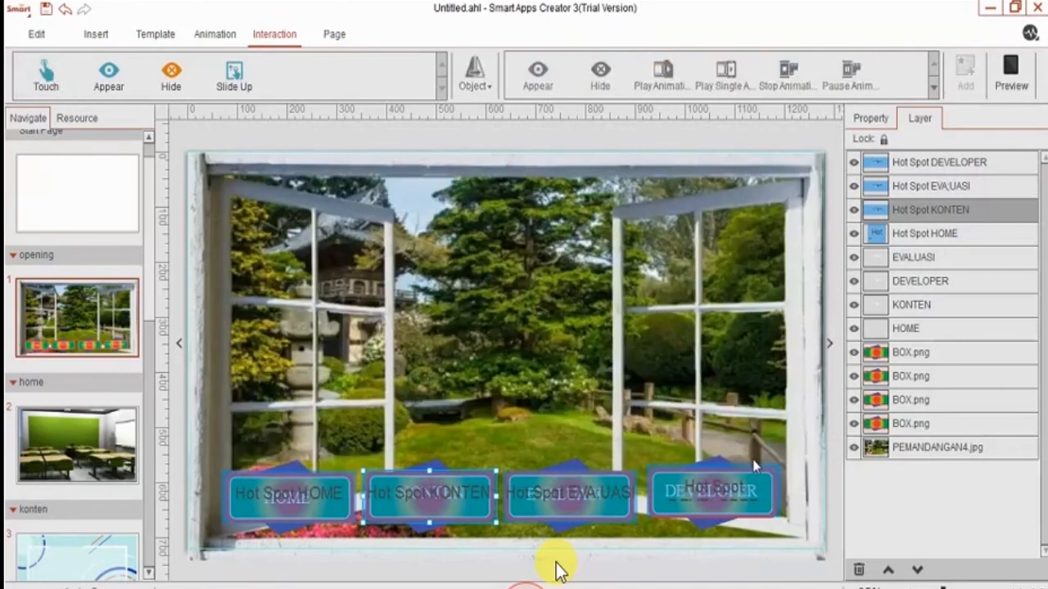
pyautogui.click(333, 507)
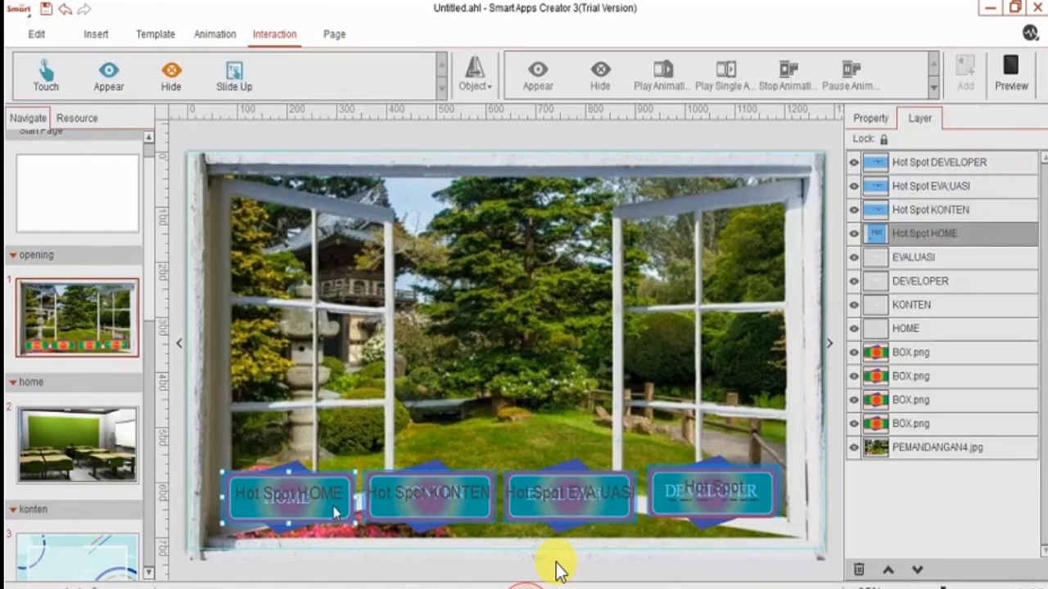
pyautogui.click(51, 78)
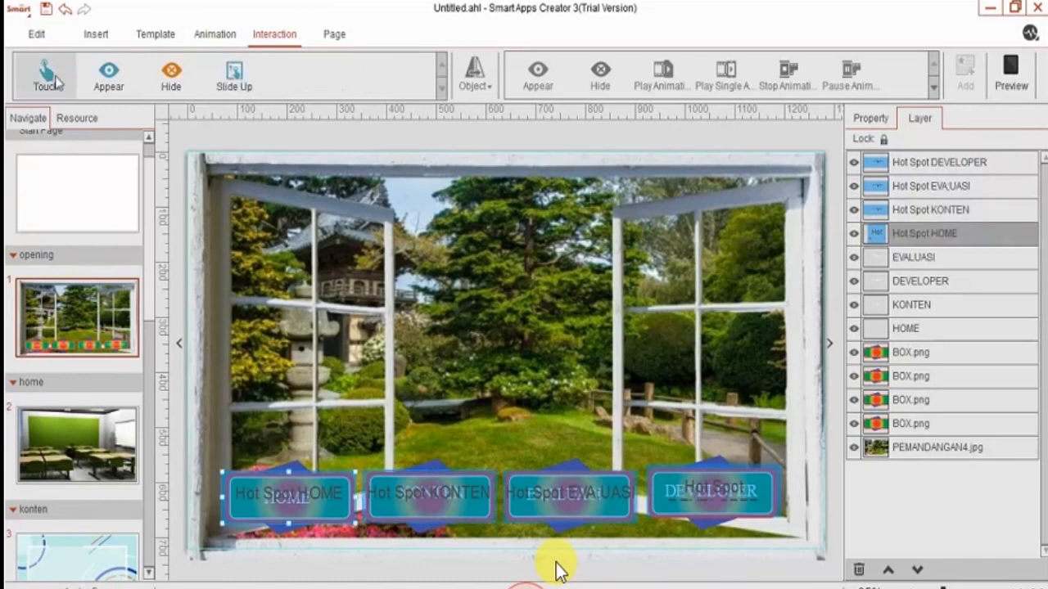
pyautogui.click(475, 82)
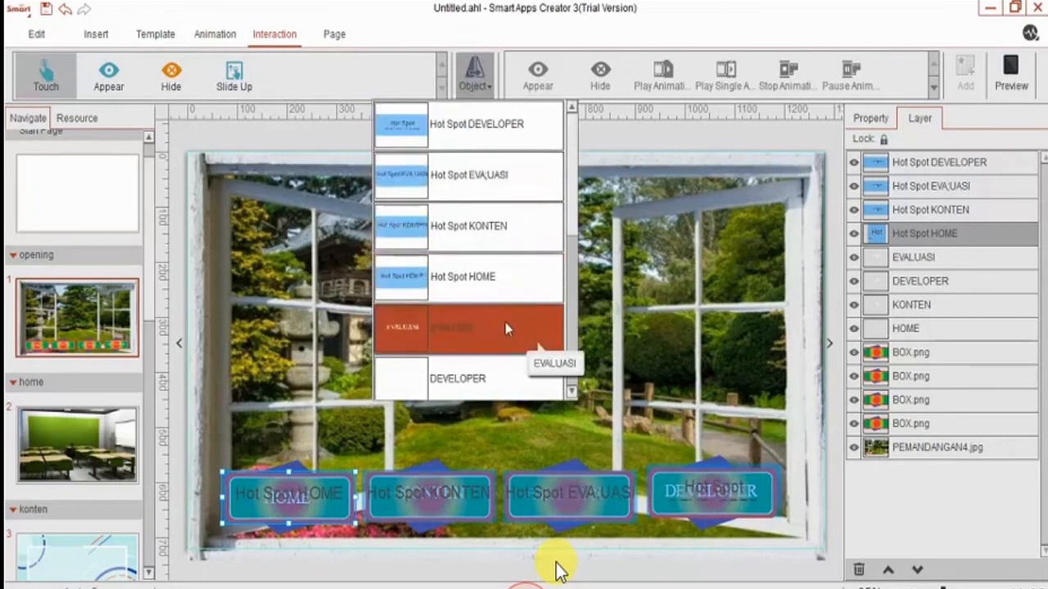
pyautogui.moveTo(577, 226); pyautogui.dragTo(576, 296)
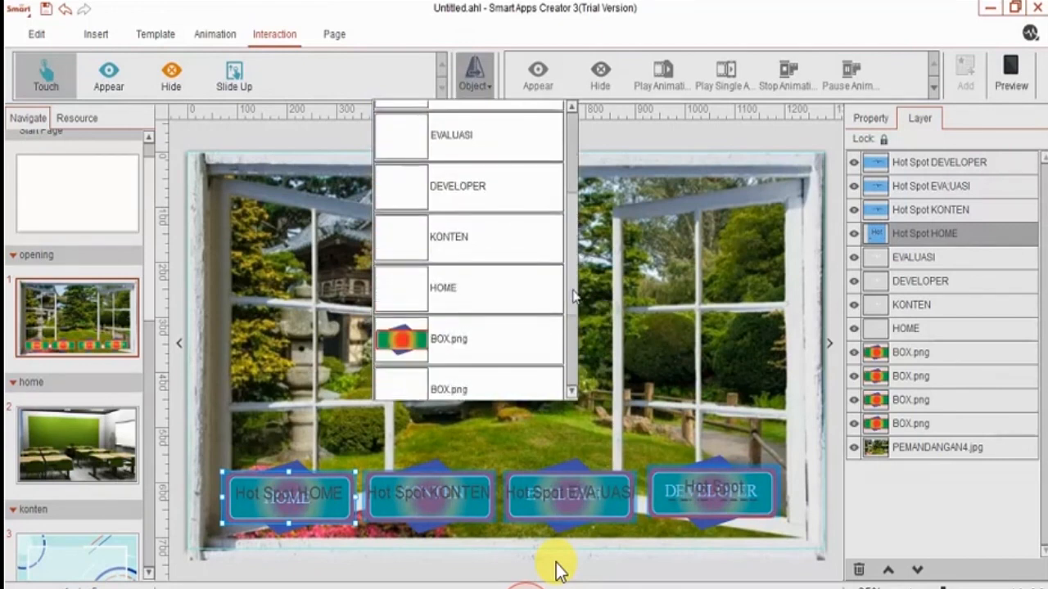
pyautogui.click(533, 291)
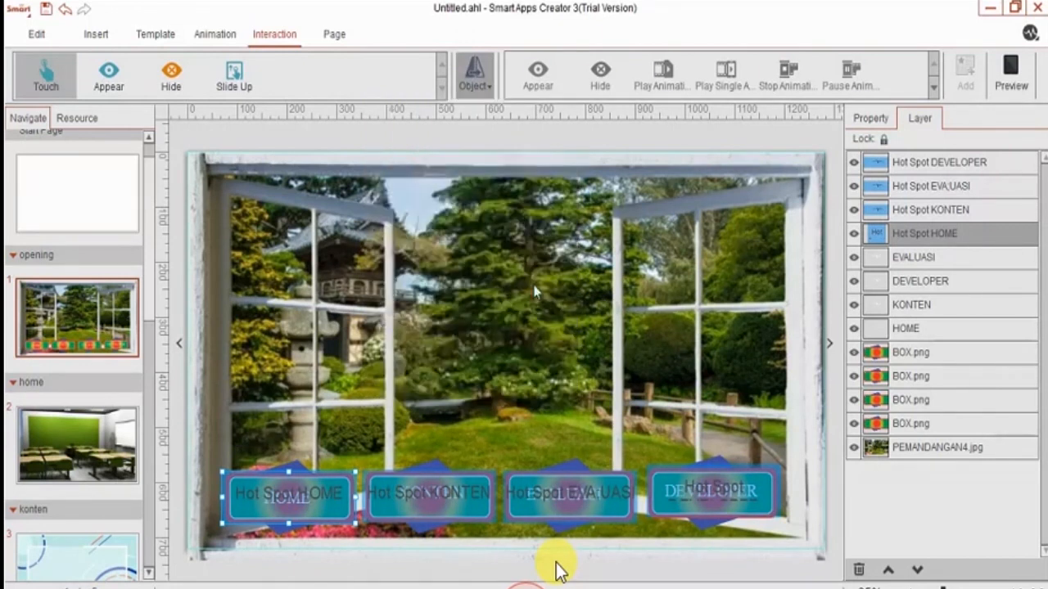
pyautogui.click(933, 86)
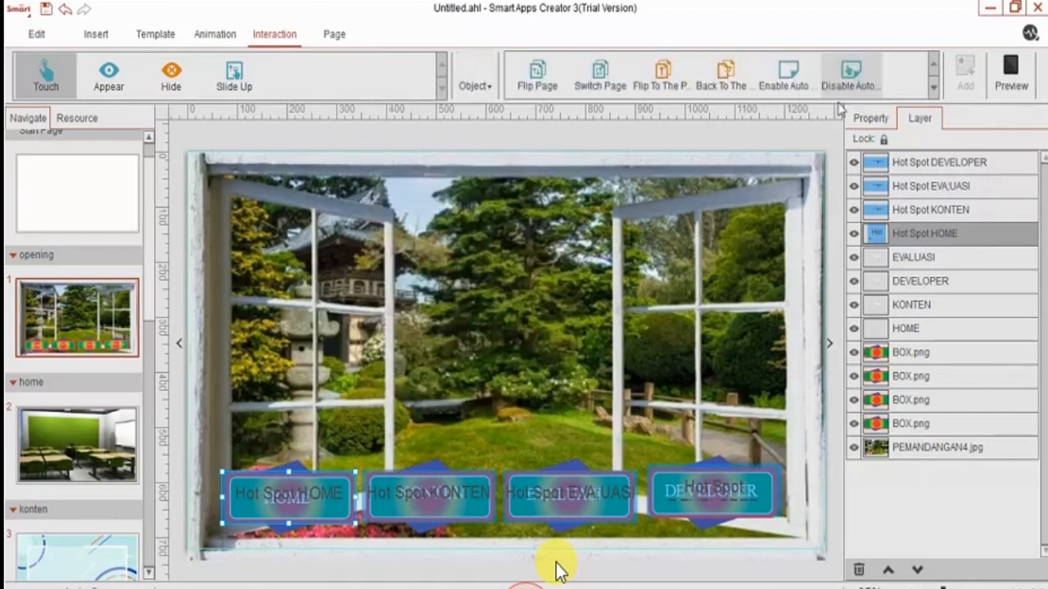
pyautogui.click(605, 74)
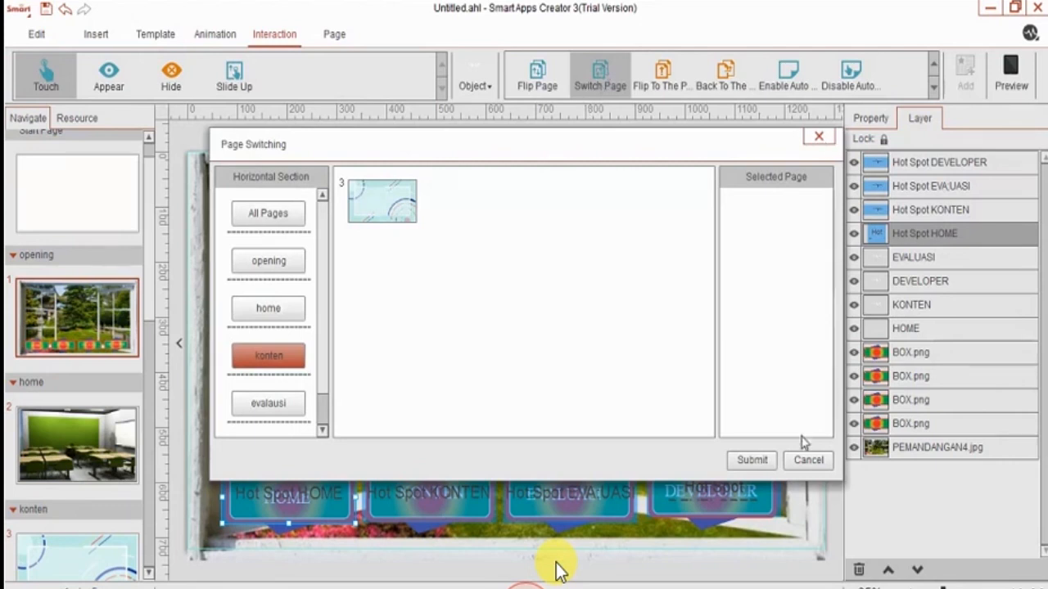
pyautogui.click(807, 462)
# Start an interaction on the Hot Spot EVA;UASI layer with a Touch trigger and choose its target object.
pyautogui.click(607, 496)
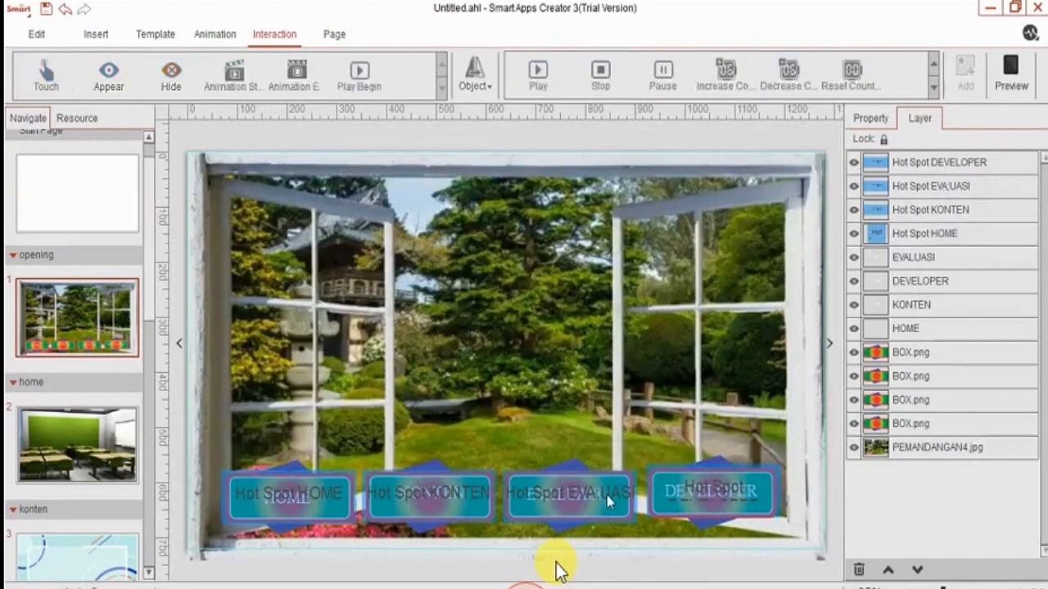
pyautogui.click(605, 495)
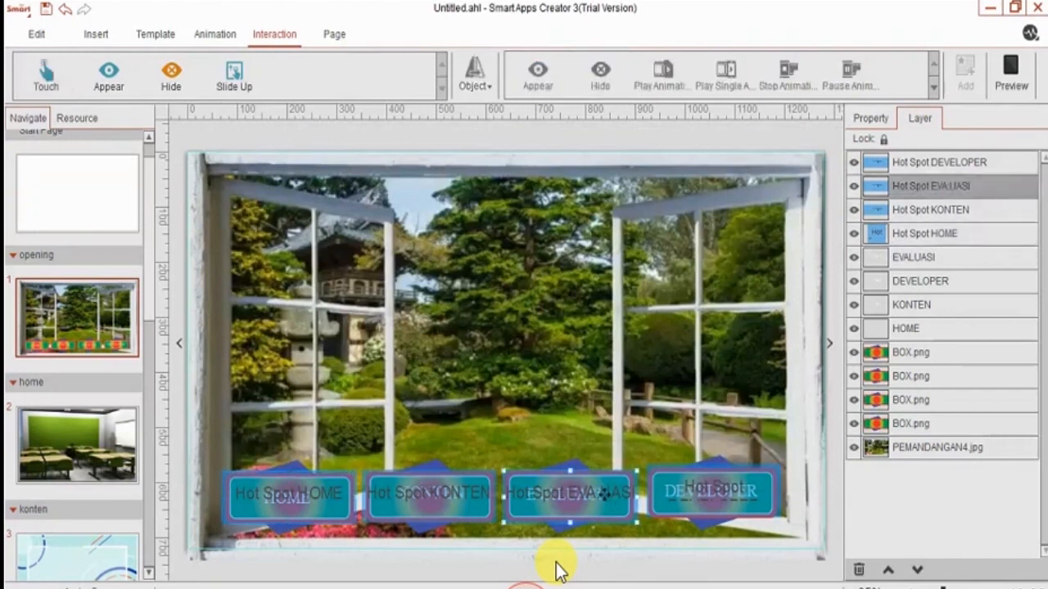
pyautogui.click(52, 75)
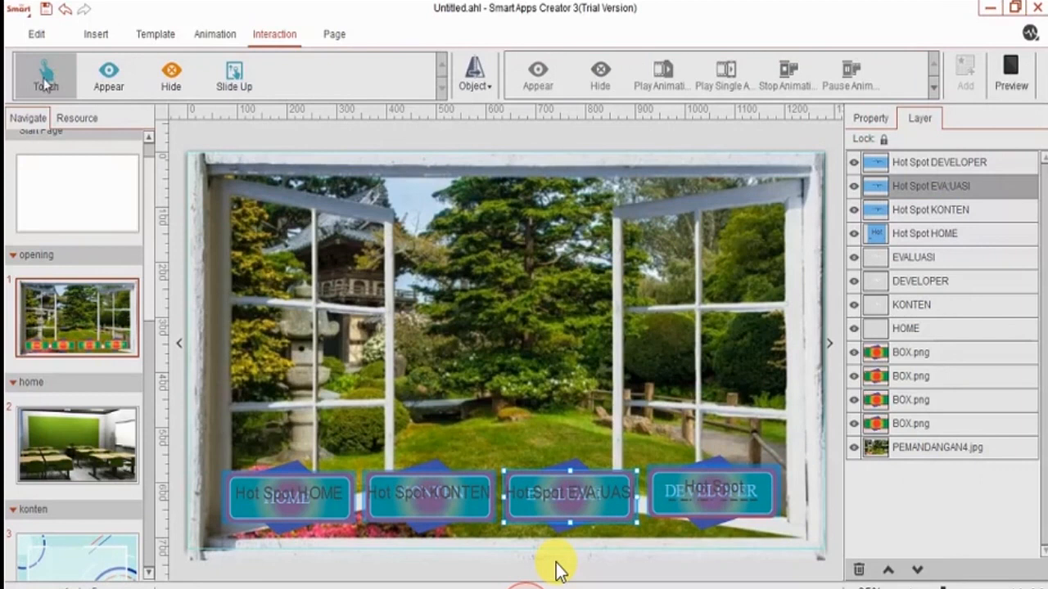
pyautogui.click(474, 76)
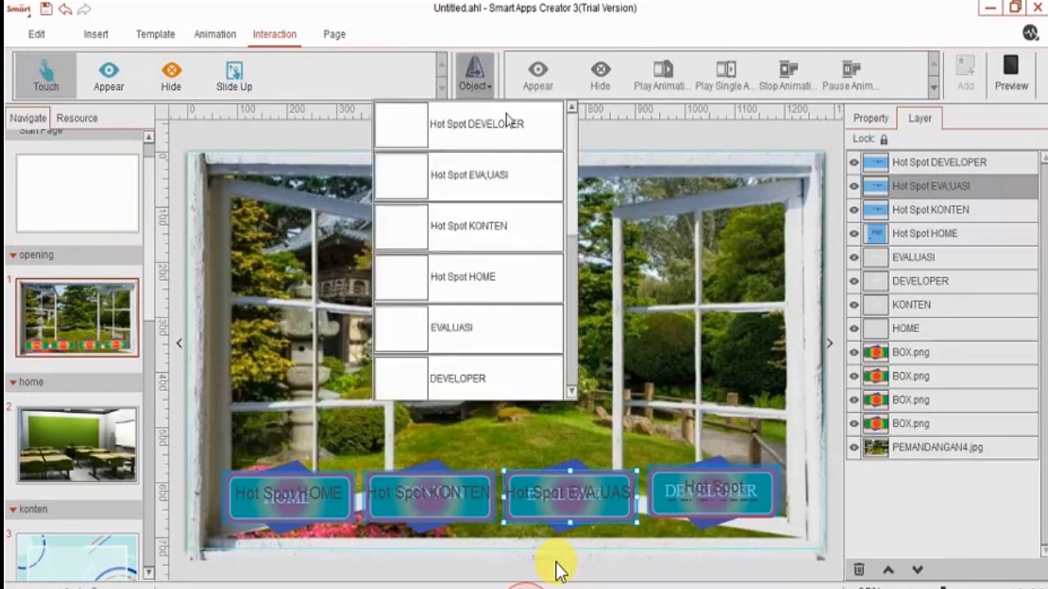
pyautogui.scroll(-1, 546, 180)
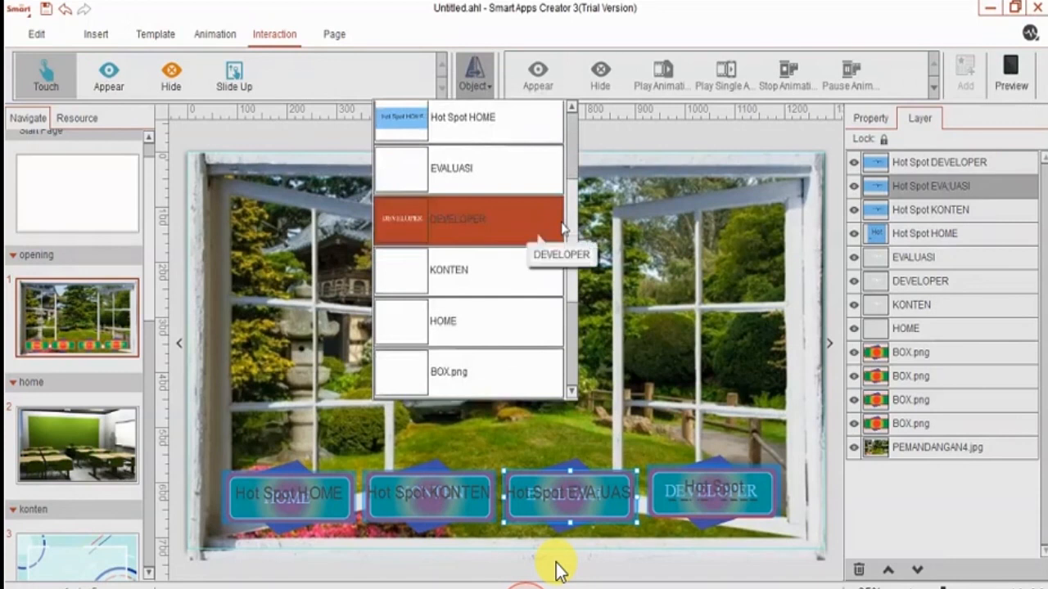
pyautogui.click(563, 230)
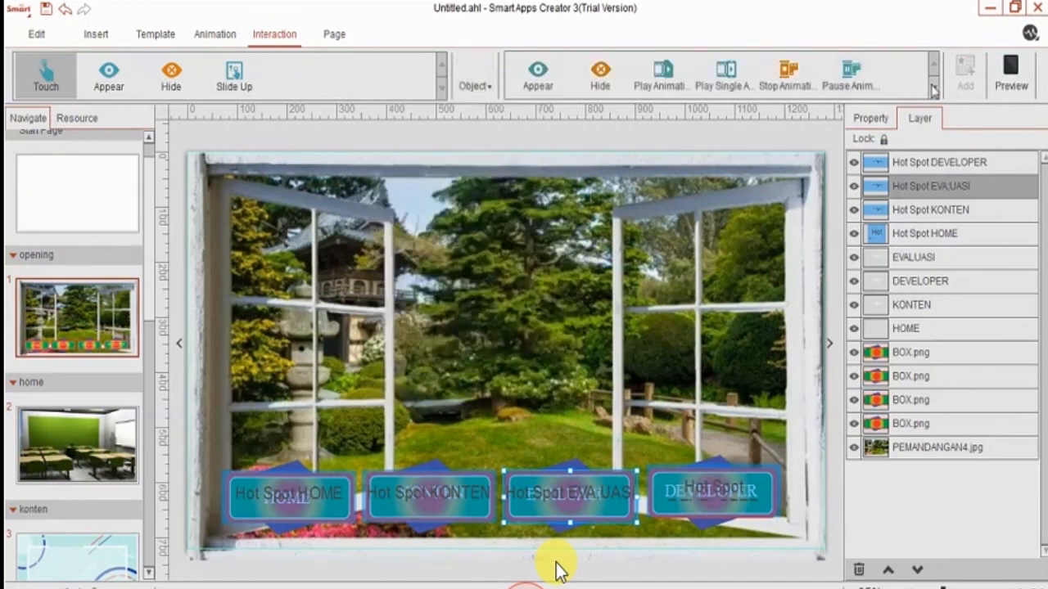
# Assign the Switch Page action to the EVALUASI hotspot's interaction, with page 4 of the "evalausi" section as the destination.
pyautogui.click(602, 79)
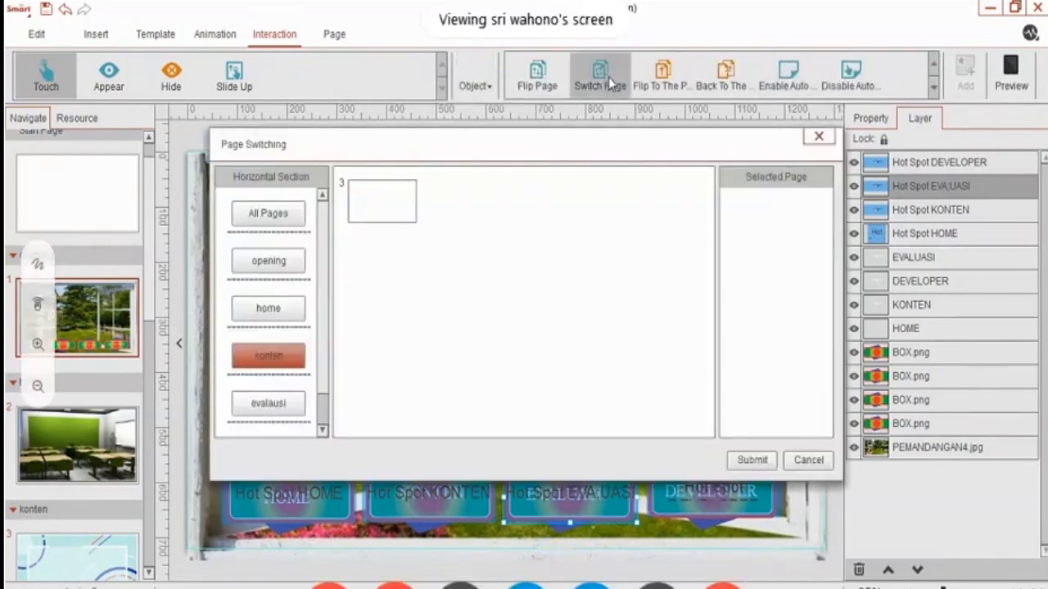
pyautogui.click(293, 410)
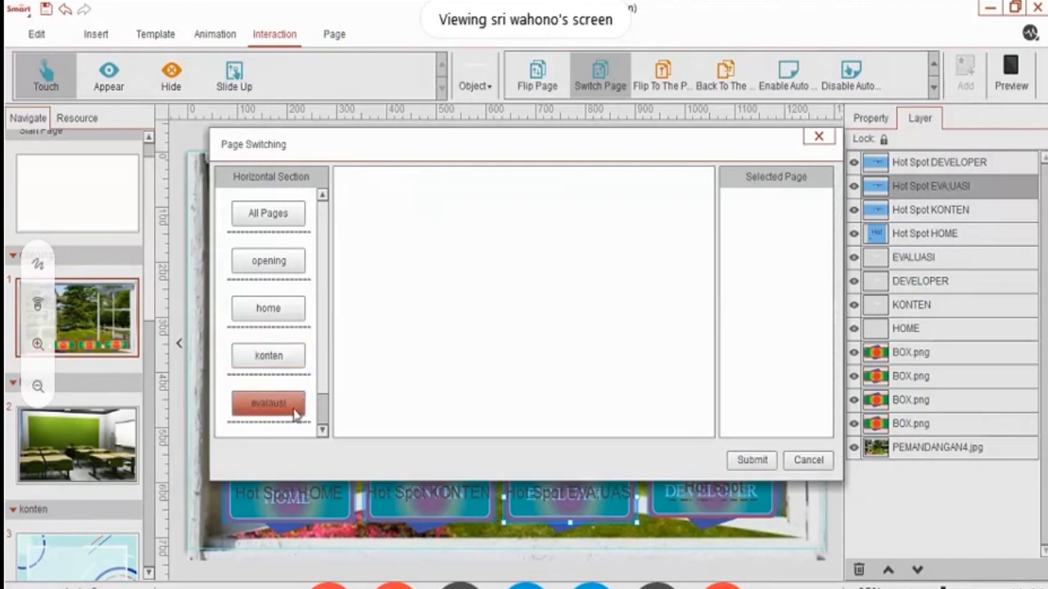
pyautogui.click(413, 191)
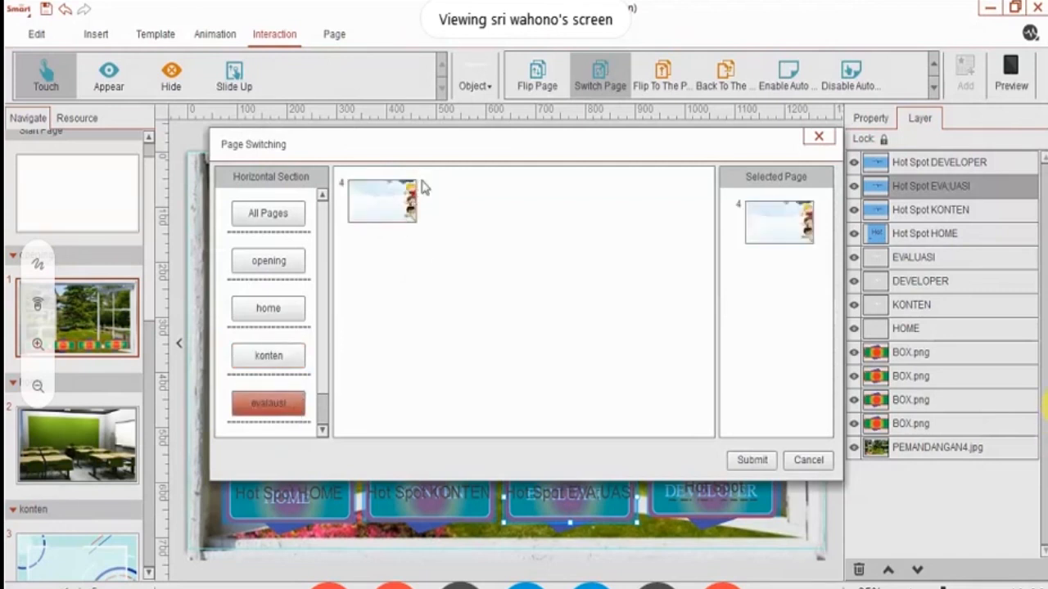
pyautogui.click(753, 461)
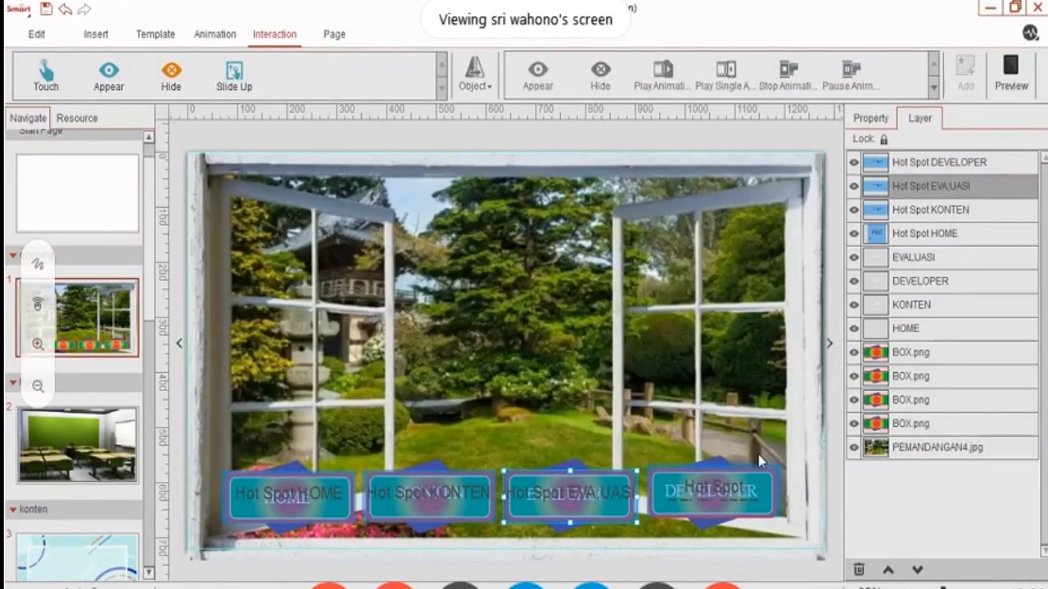
# Start an interaction on the Hot Spot DEVELOPER layer with a Touch trigger and choose its target object.
pyautogui.click(758, 468)
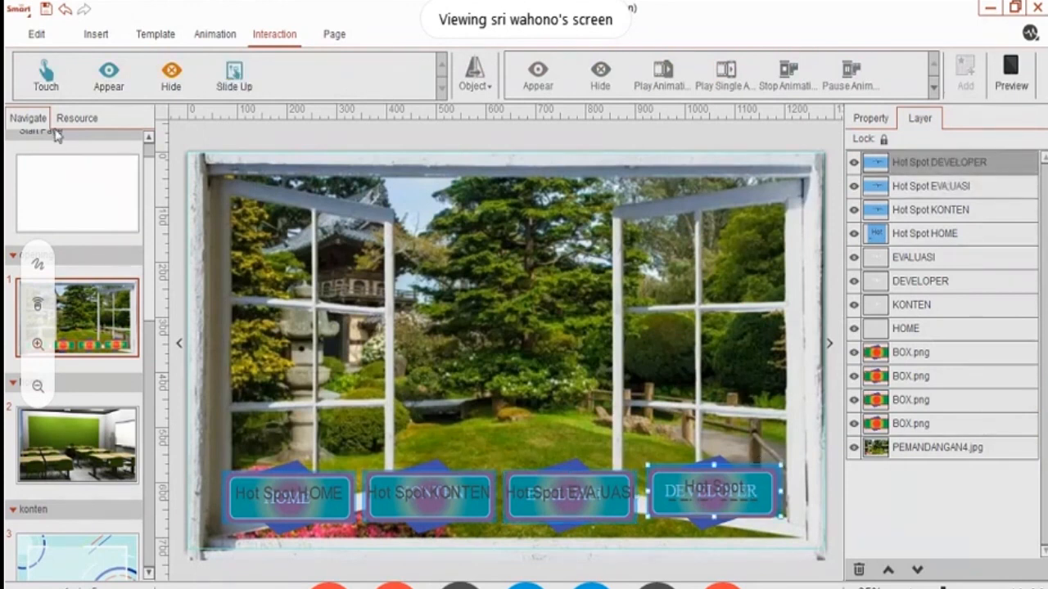
pyautogui.click(45, 82)
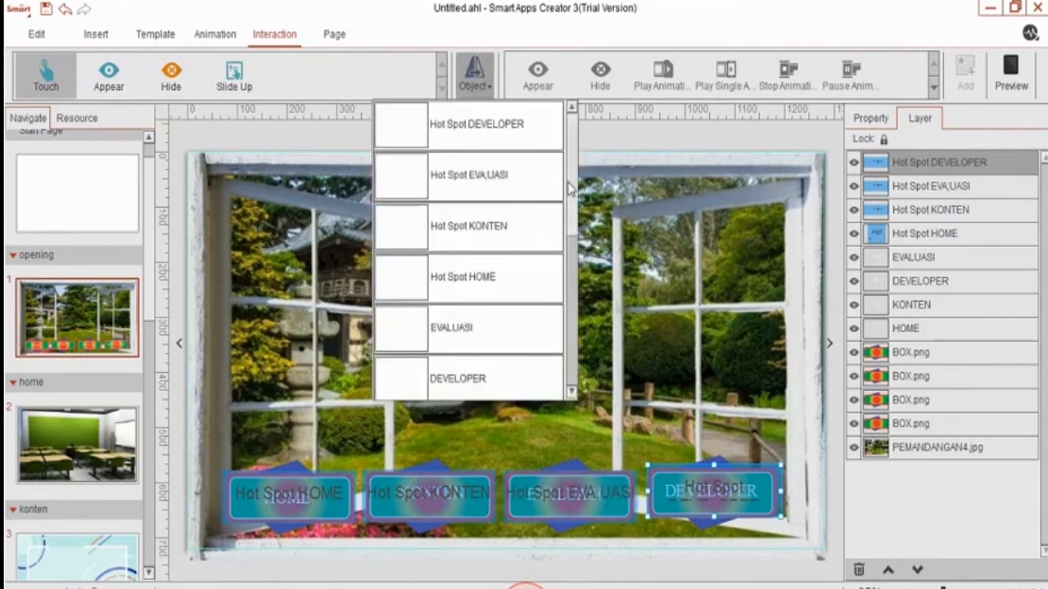
pyautogui.moveTo(568, 194); pyautogui.dragTo(514, 218)
pyautogui.click(461, 182)
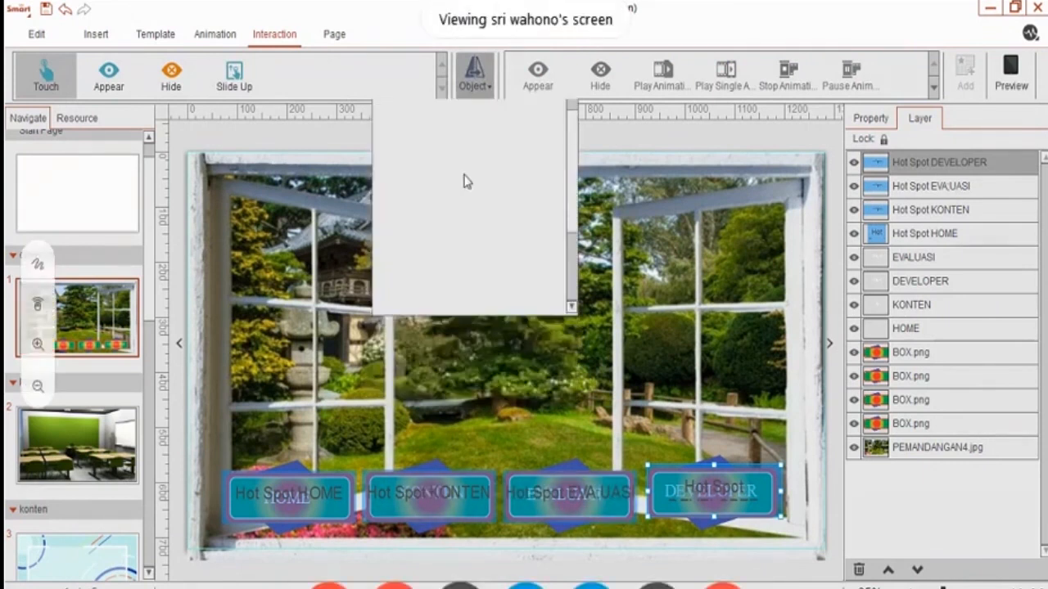
# Assign the Switch Page action to the DEVELOPER hotspot's interaction, with page 5 of the "developer" section as the destination.
pyautogui.click(934, 88)
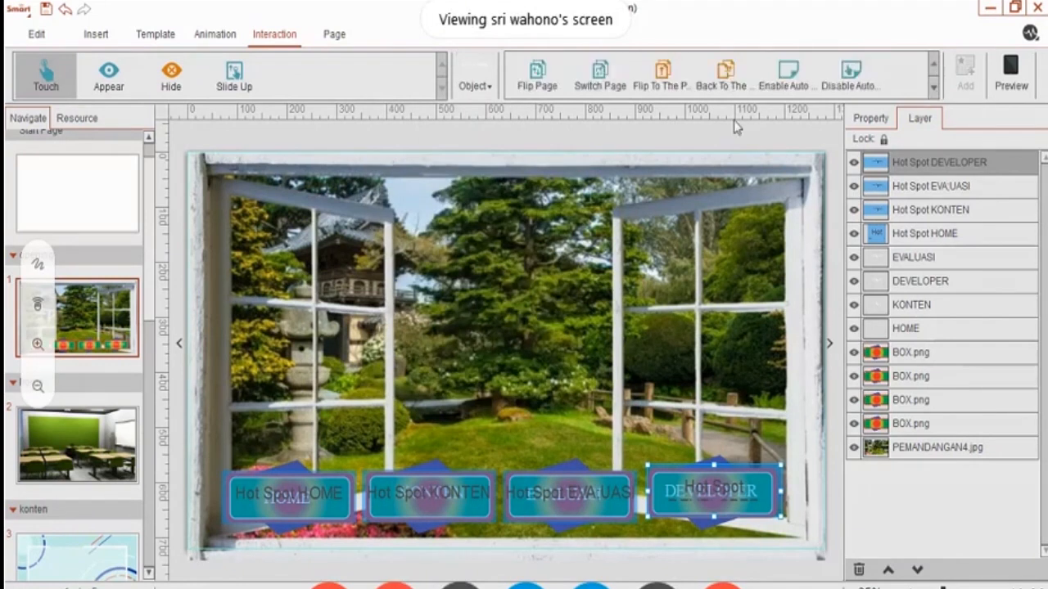
pyautogui.click(623, 94)
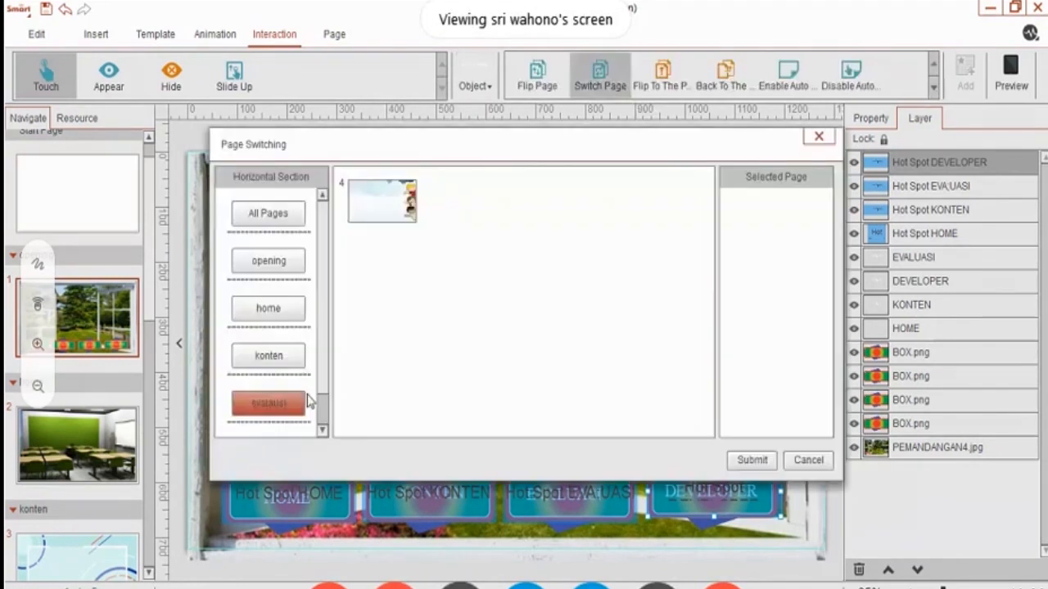
pyautogui.scroll(-1, 292, 404)
pyautogui.click(292, 412)
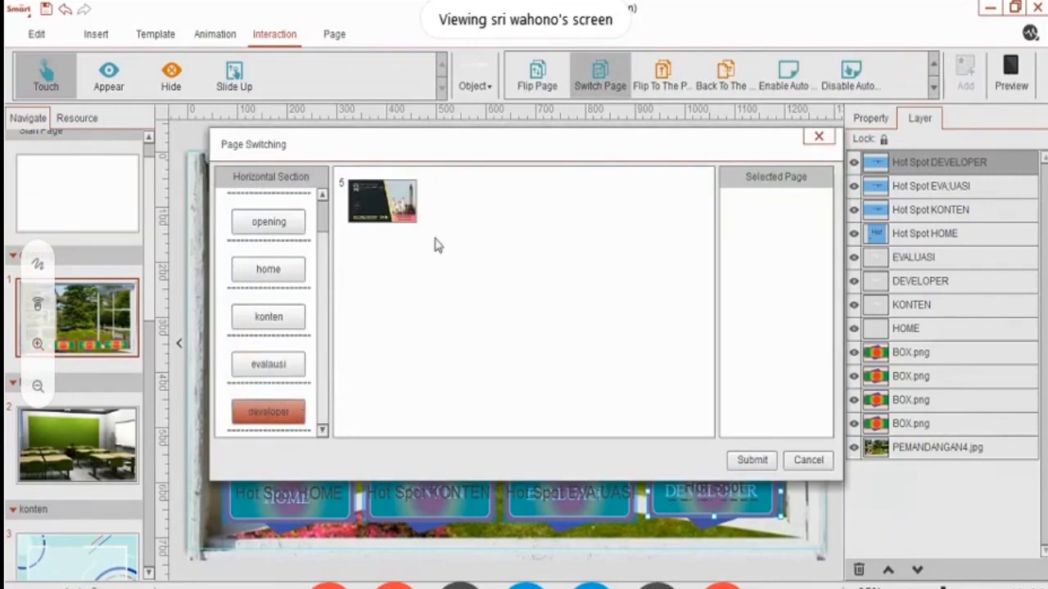
pyautogui.moveTo(415, 186)
pyautogui.click(416, 178)
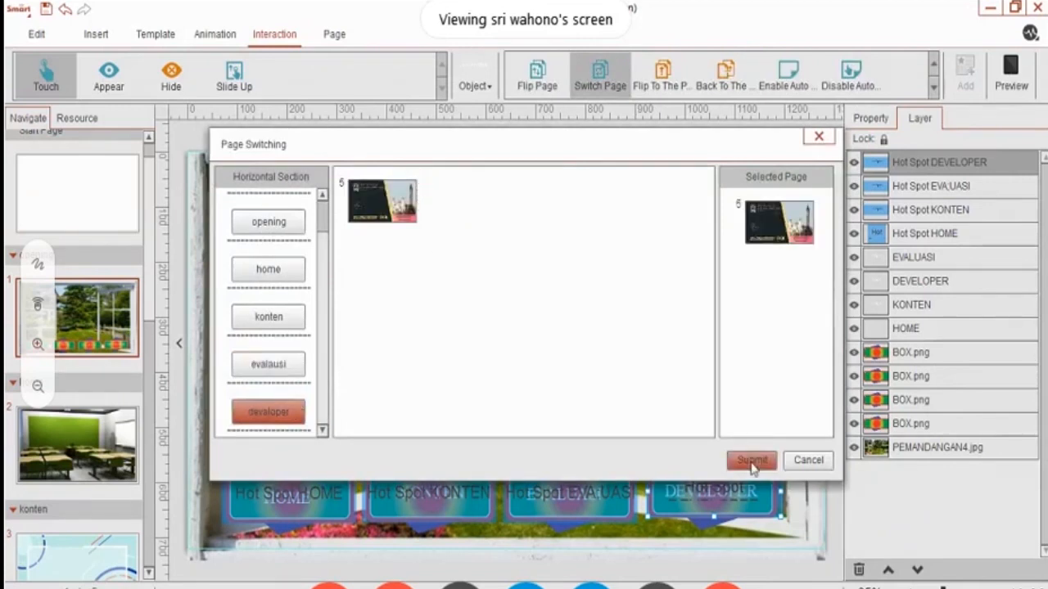
pyautogui.click(751, 460)
# Preview the project to test the HOME and KONTEN buttons' page links, exiting the preview after each test.
pyautogui.click(1007, 87)
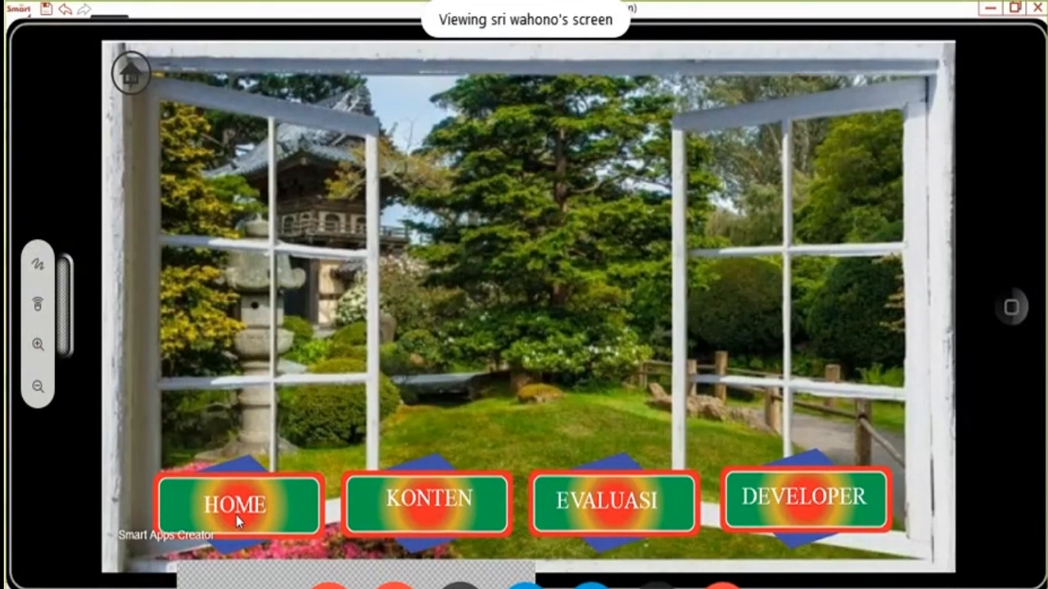
pyautogui.click(235, 515)
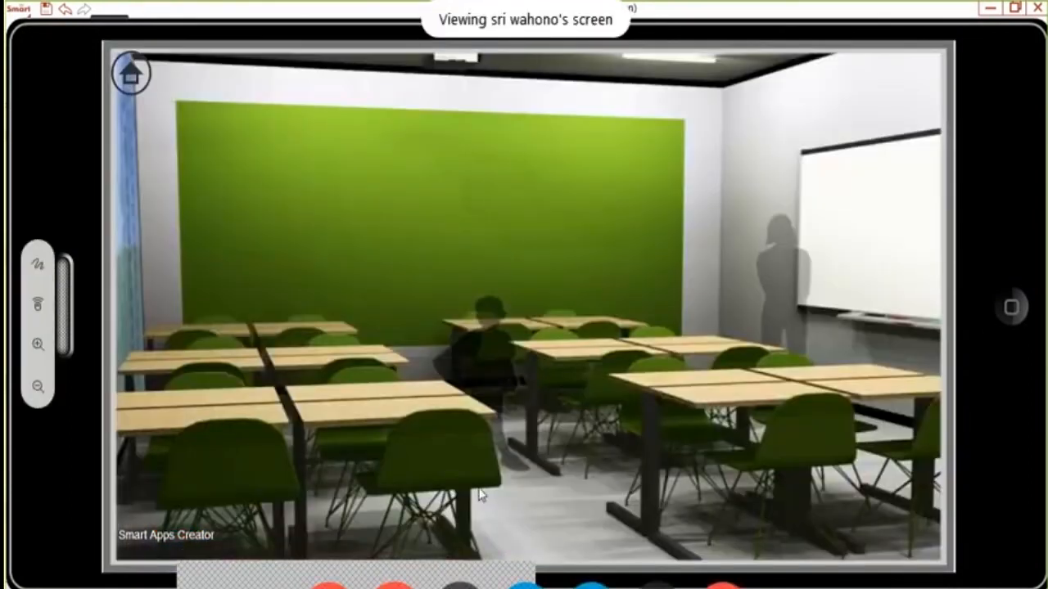
pyautogui.click(1013, 319)
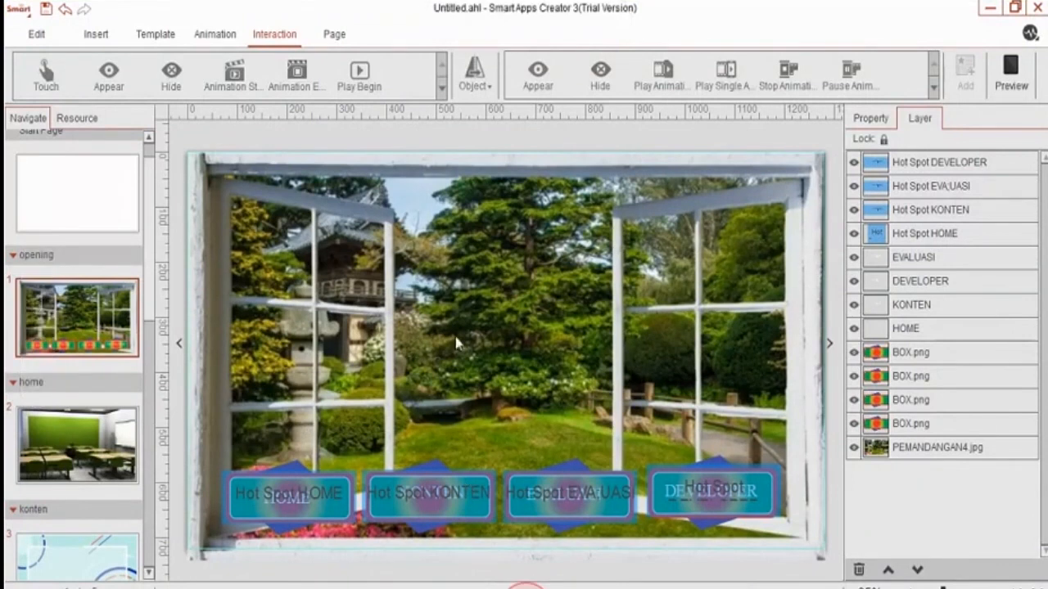
pyautogui.click(1011, 73)
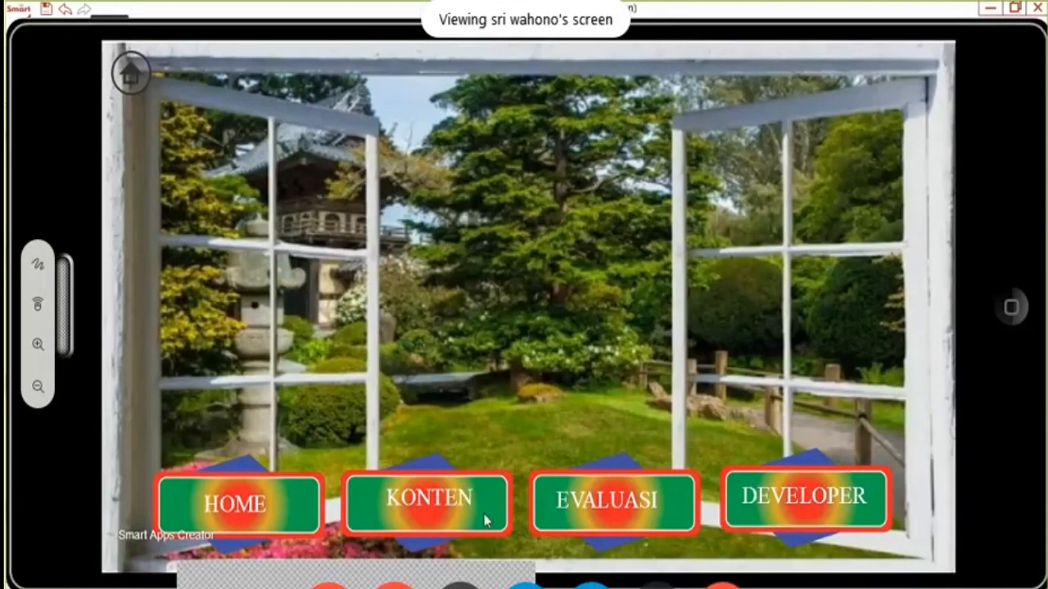
pyautogui.click(484, 516)
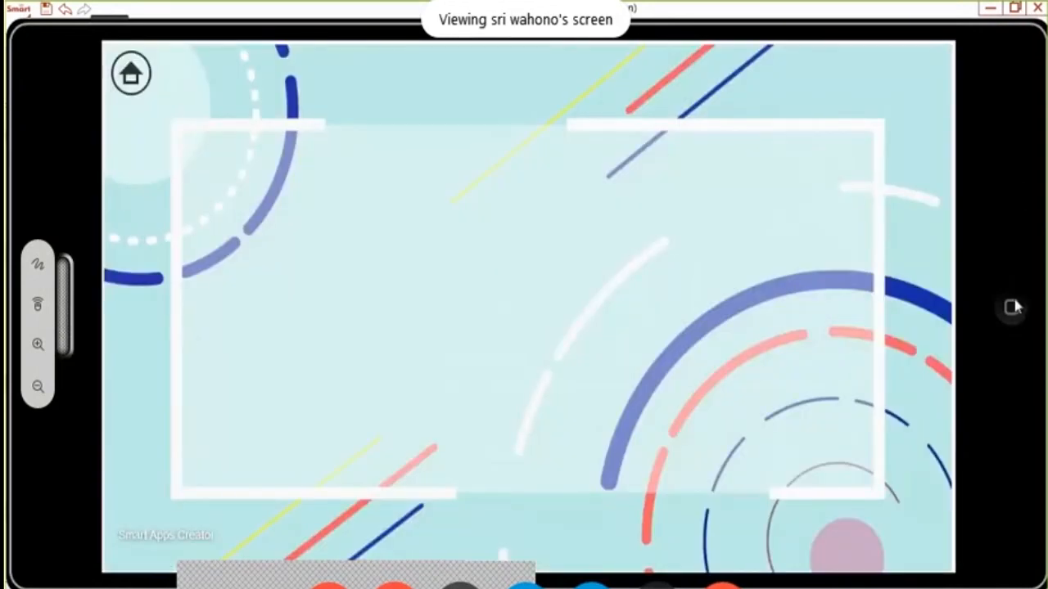
pyautogui.click(1012, 306)
# Preview the project again and test the EVALUASI button's page link.
pyautogui.click(577, 501)
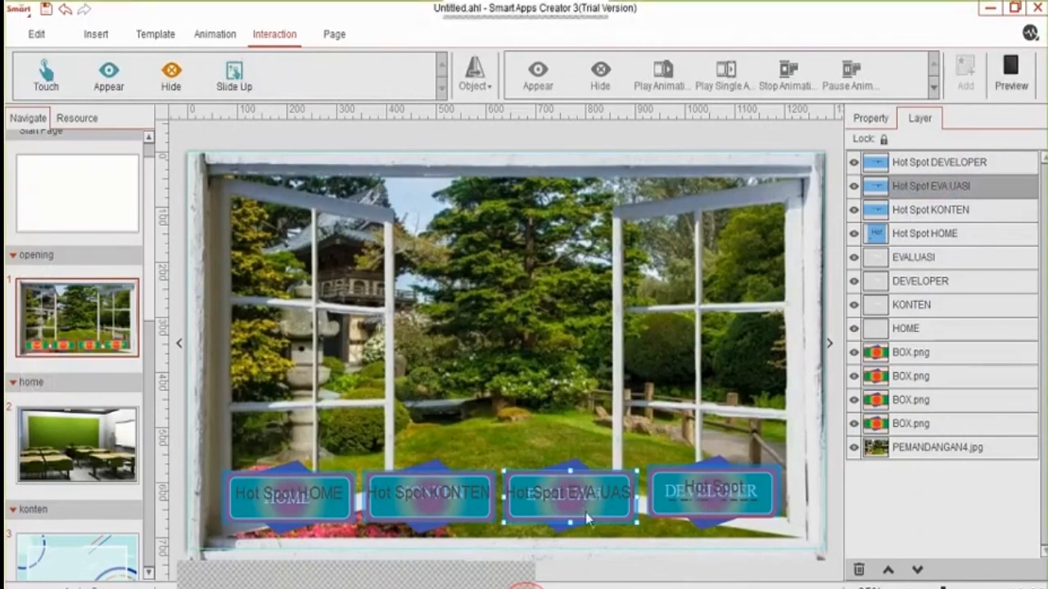
pyautogui.press('F5')
pyautogui.click(655, 503)
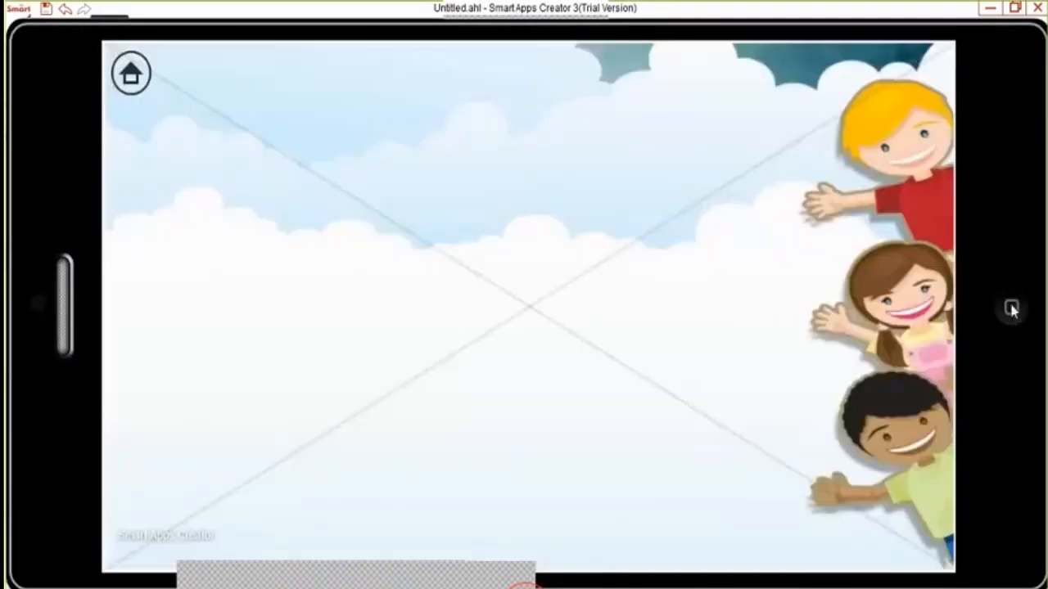
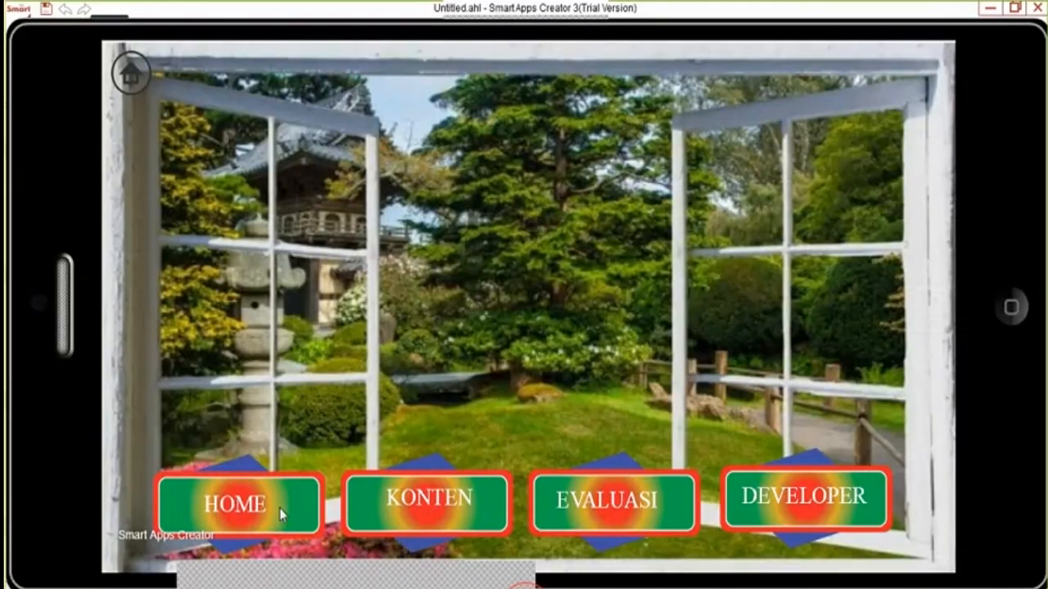
# Test the HOME, KONTEN, EVALUASI and DEVELOPER page links in the preview, return to the opening page and exit the preview.
pyautogui.click(280, 514)
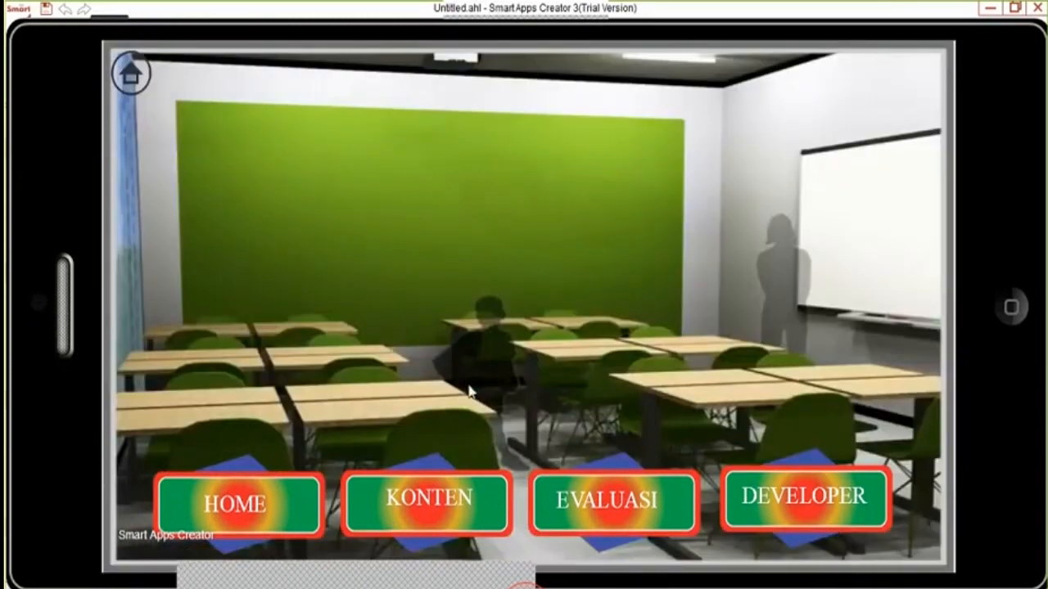
pyautogui.click(460, 516)
pyautogui.click(591, 508)
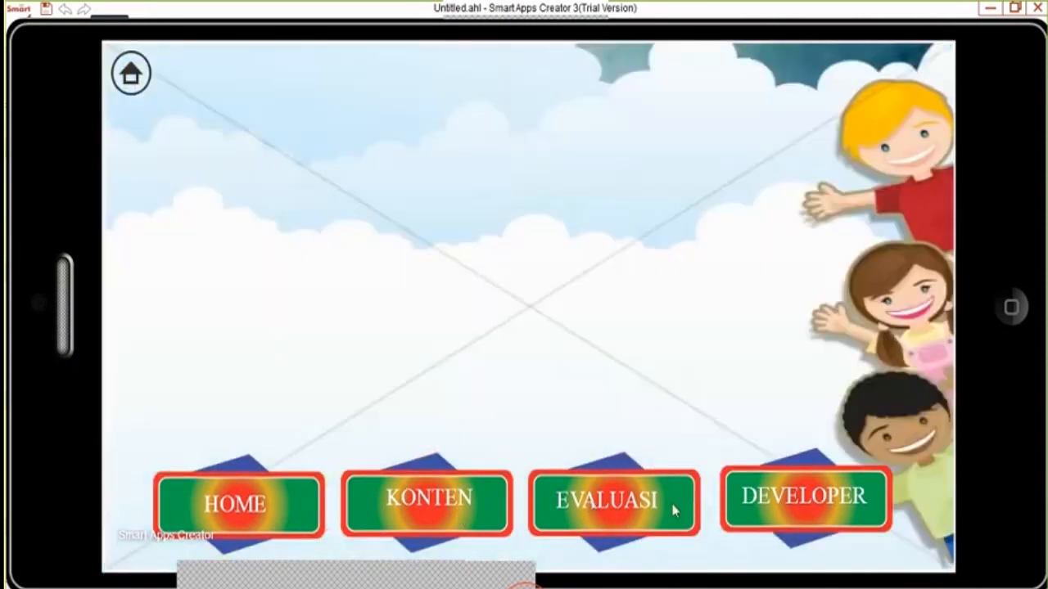
pyautogui.click(750, 517)
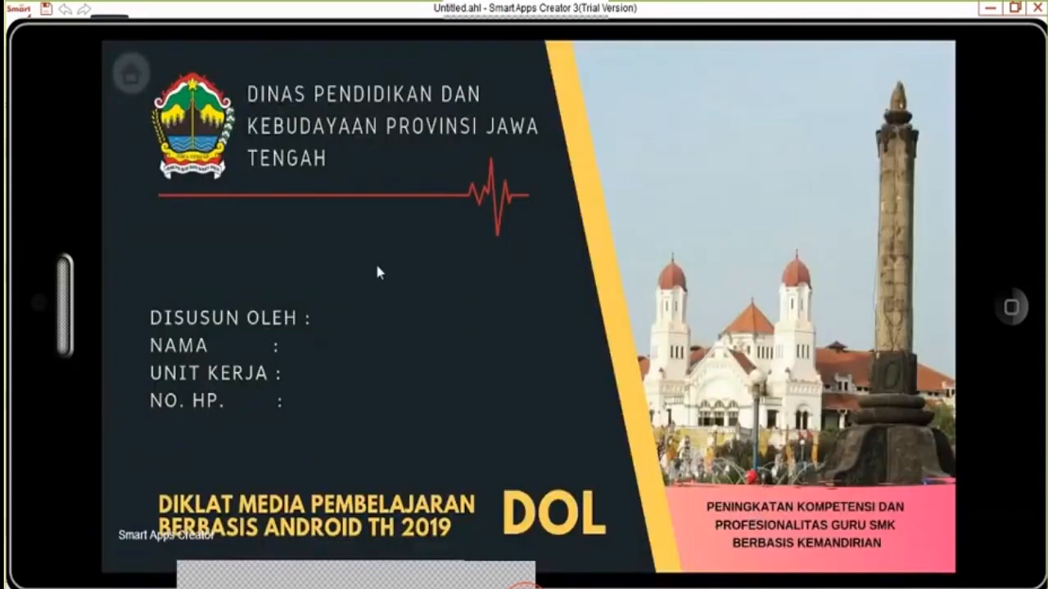
pyautogui.click(130, 77)
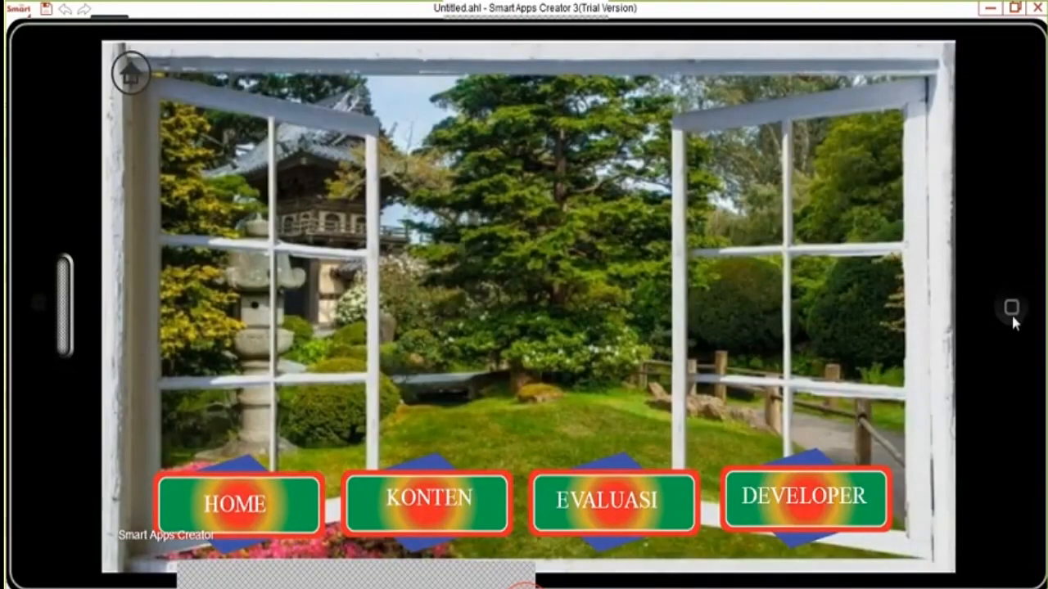
pyautogui.click(1013, 319)
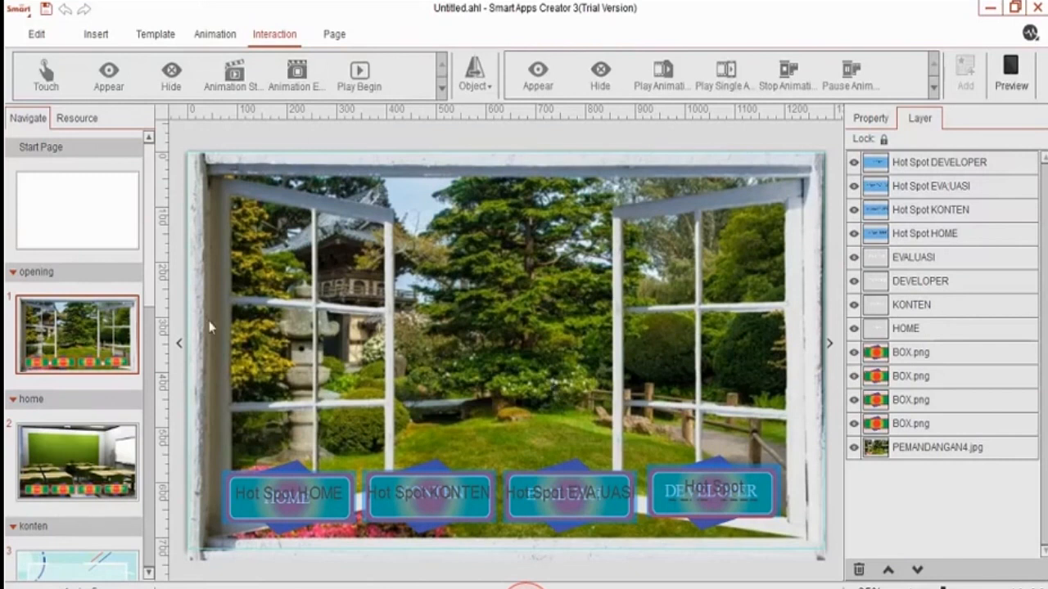
# Add a horizontal text object reading "PELATIHAN SAC" to the opening page.
pyautogui.click(95, 38)
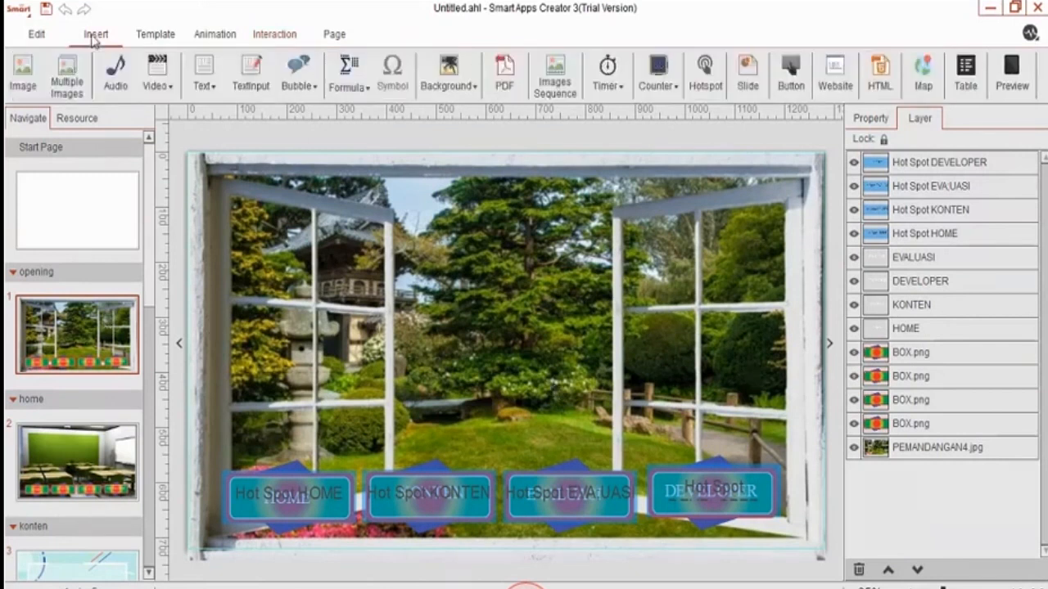
pyautogui.click(204, 91)
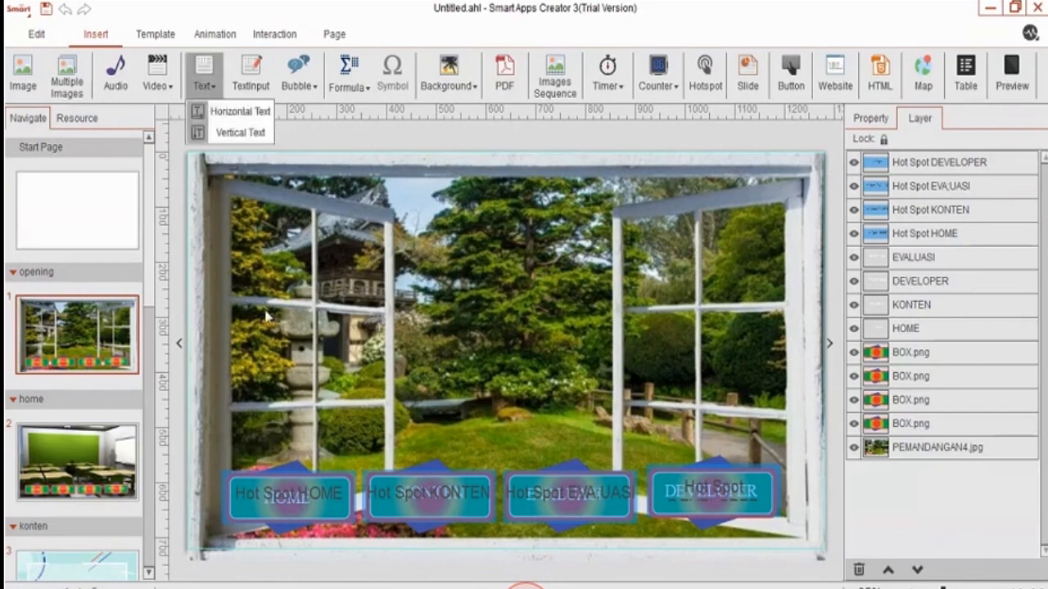
pyautogui.click(240, 111)
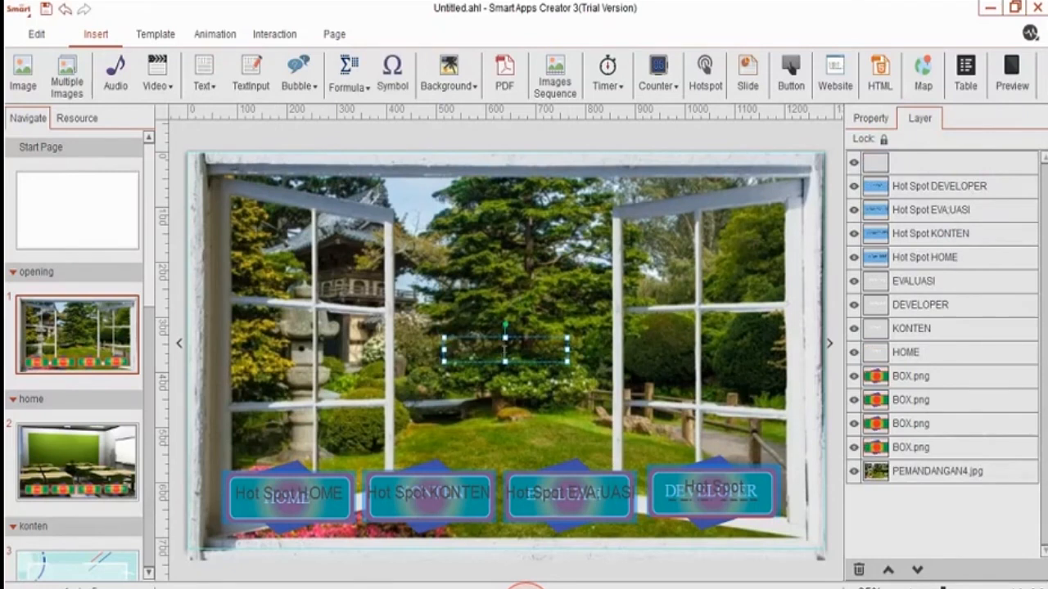
pyautogui.write('SELAMAT ')
pyautogui.write('D')
pyautogui.write(' SAC')
# Set the font size of the PELATIHAN SAC title to 72.
pyautogui.moveTo(444, 346); pyautogui.dragTo(584, 366)
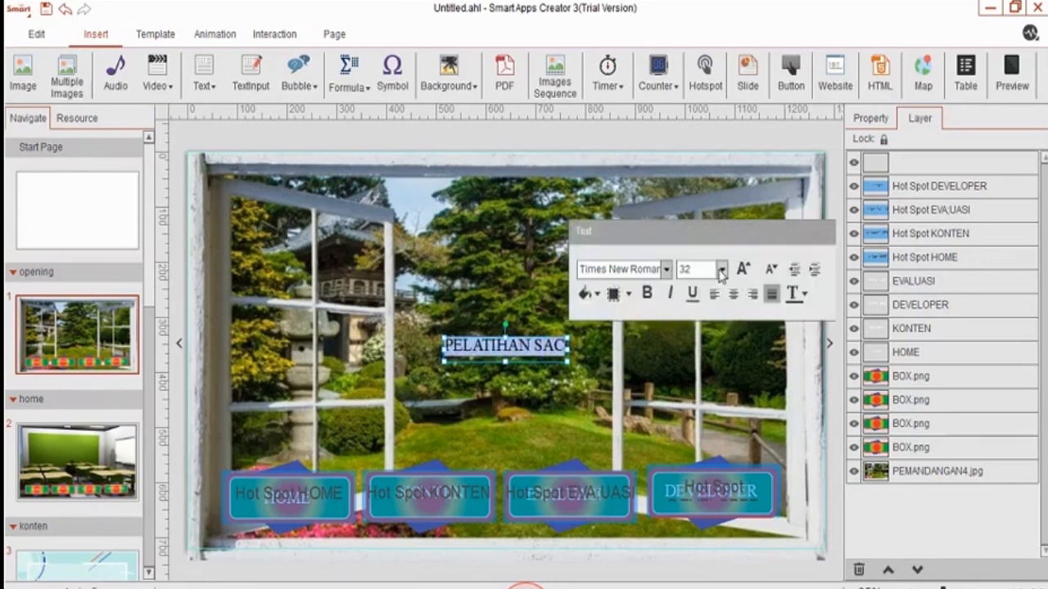
pyautogui.click(720, 271)
pyautogui.scroll(-4, 724, 341)
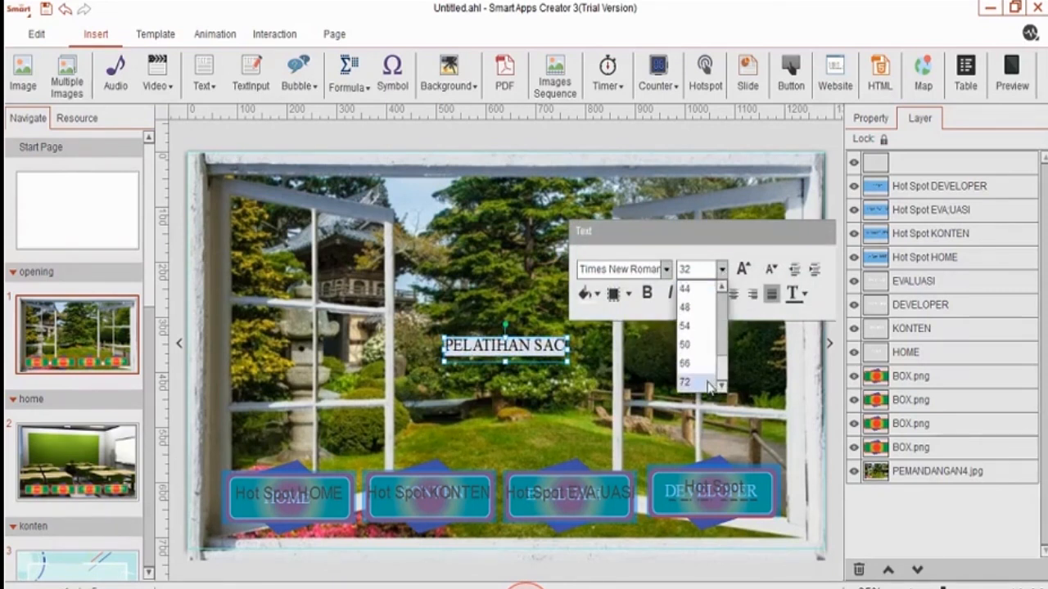
pyautogui.click(709, 385)
# Enlarge the title's text box, center its text and place the box in the middle of the opening page.
pyautogui.moveTo(568, 349); pyautogui.dragTo(832, 416)
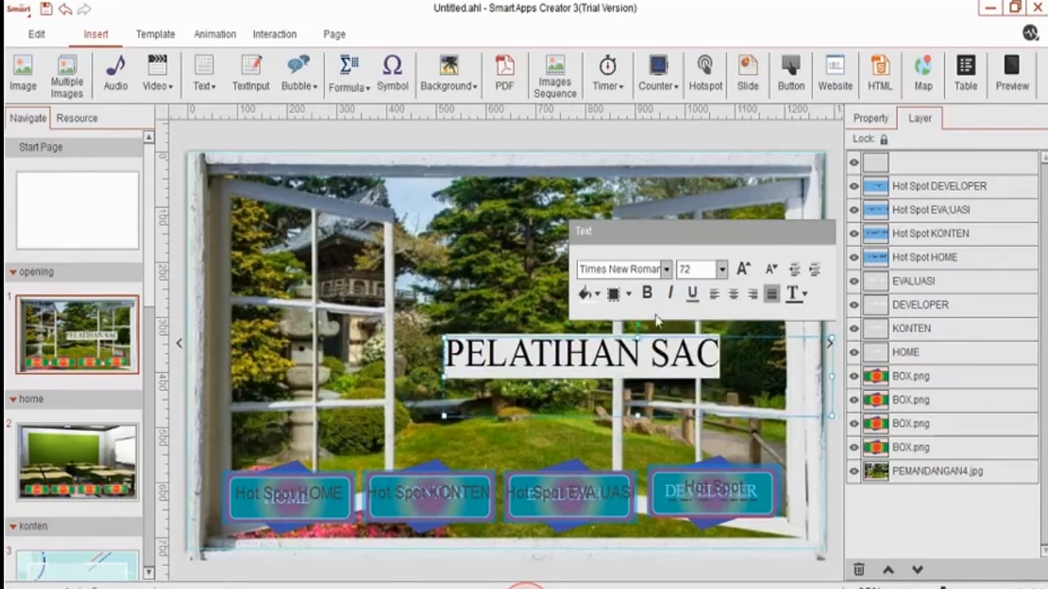
pyautogui.click(734, 293)
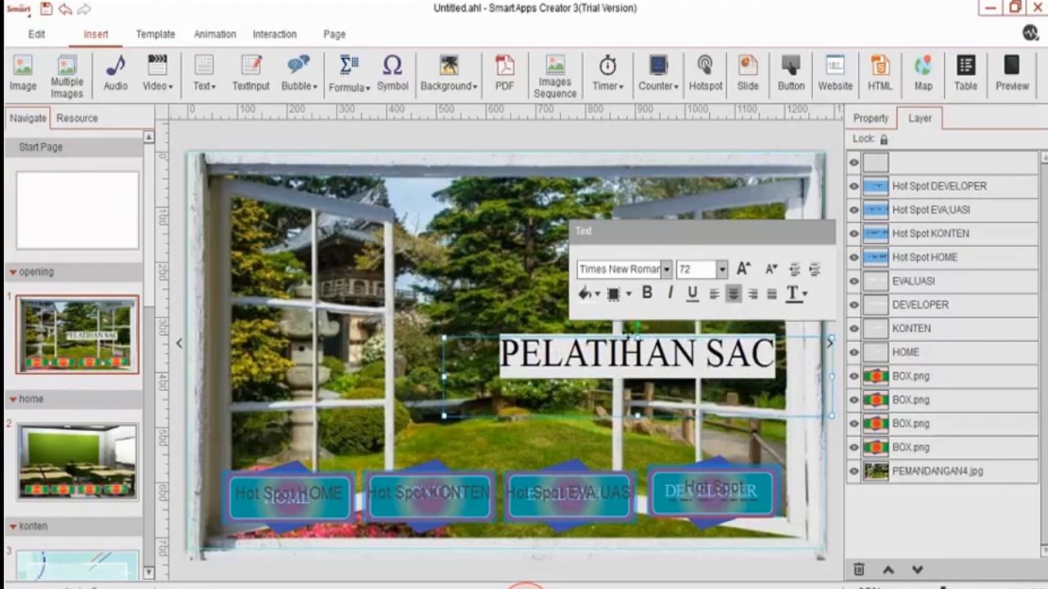
pyautogui.moveTo(627, 337); pyautogui.dragTo(491, 305)
# Color the PELATIHAN SAC text light grey (CCCCCC).
pyautogui.moveTo(370, 319); pyautogui.dragTo(644, 321)
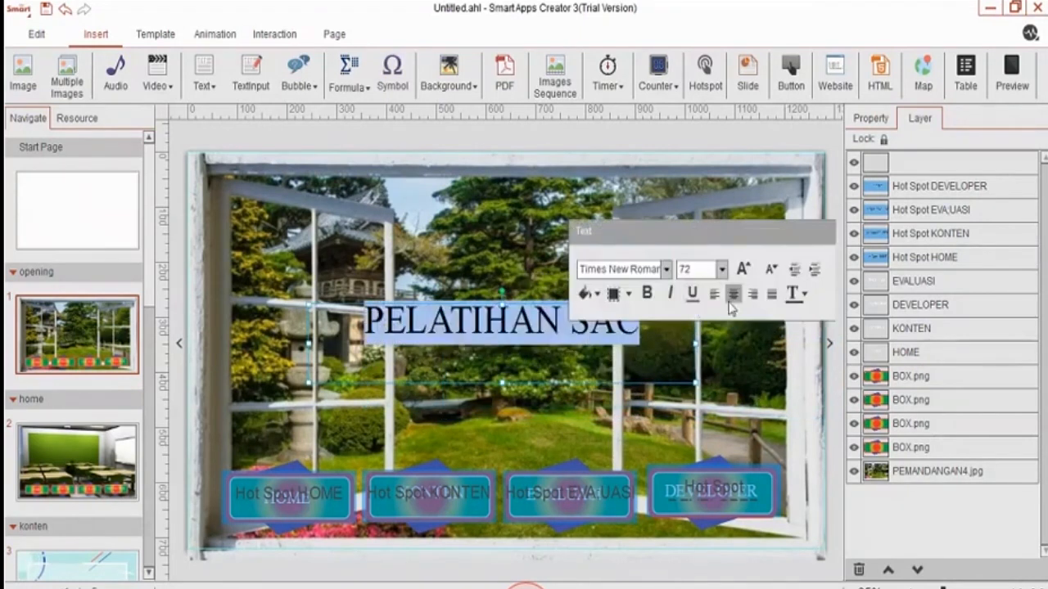
pyautogui.click(804, 295)
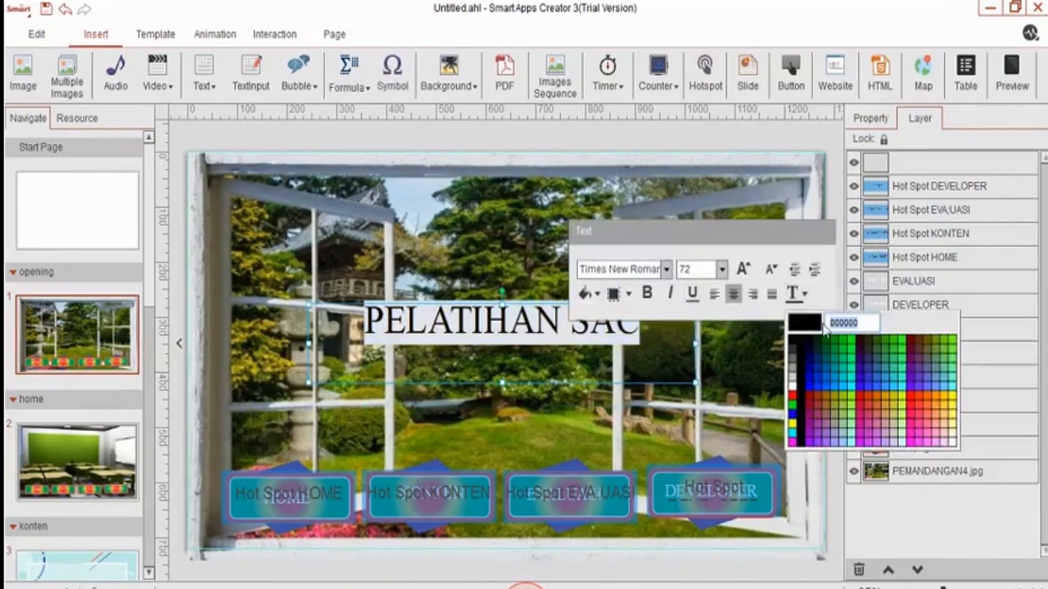
pyautogui.click(805, 296)
pyautogui.click(805, 296)
pyautogui.click(712, 385)
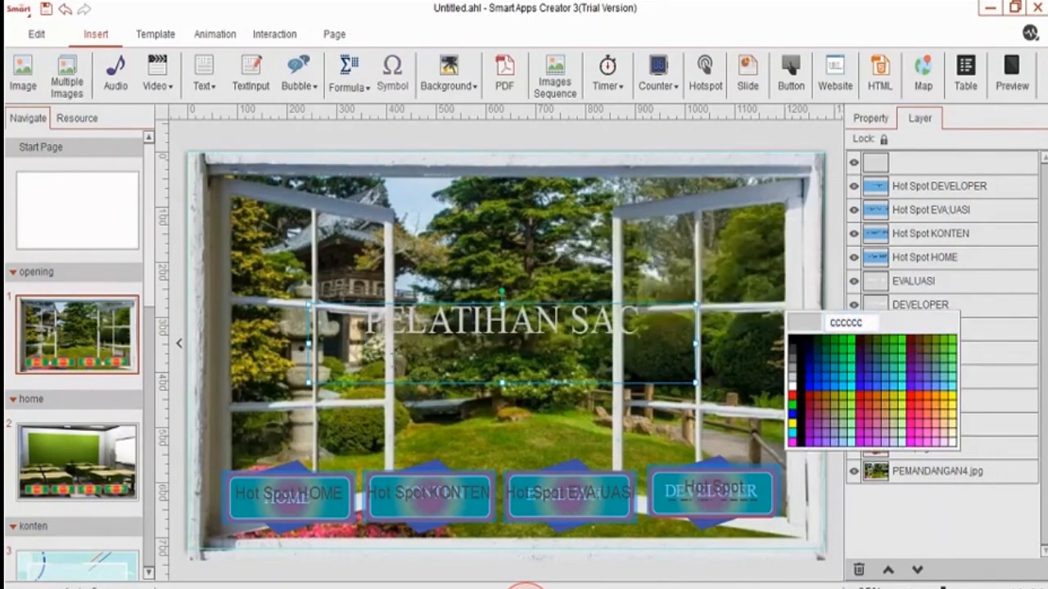
# Fill the background of the PELATIHAN SAC text box with red (FF0000).
pyautogui.moveTo(342, 323); pyautogui.dragTo(681, 392)
pyautogui.click(629, 296)
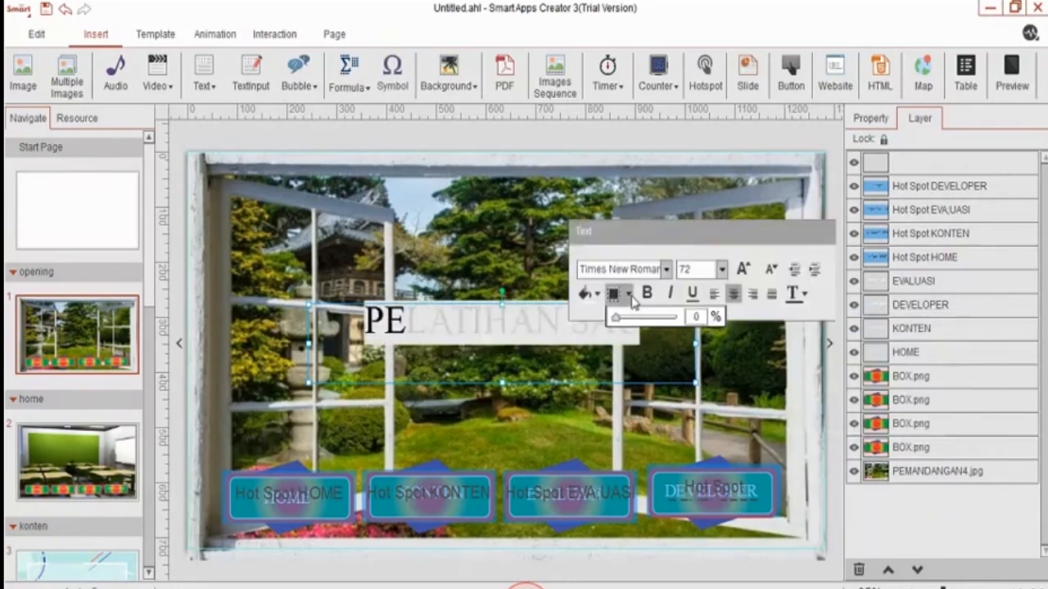
pyautogui.click(599, 296)
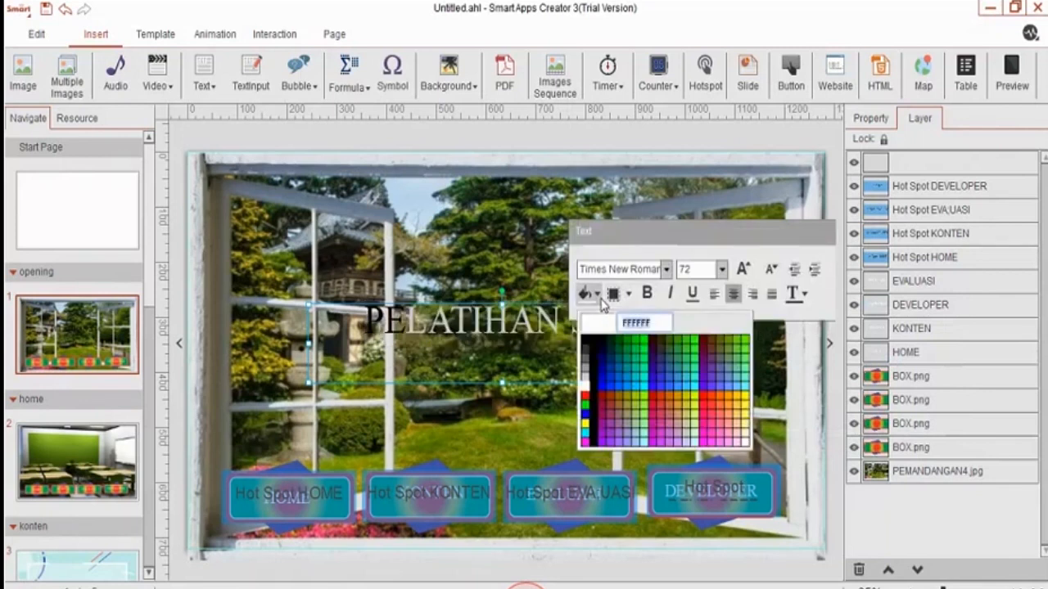
pyautogui.click(591, 372)
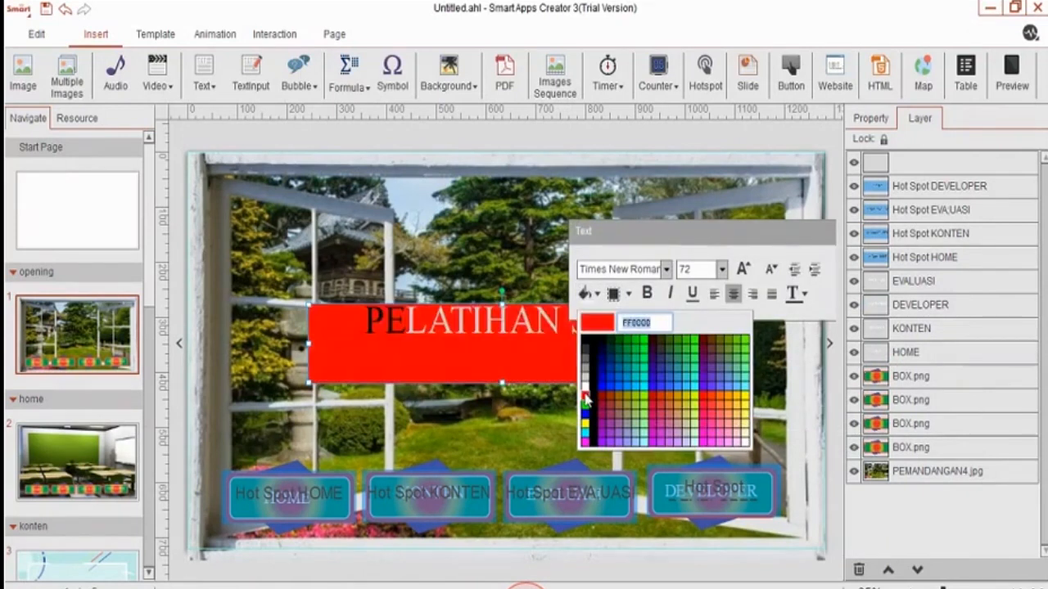
pyautogui.click(585, 397)
pyautogui.click(483, 268)
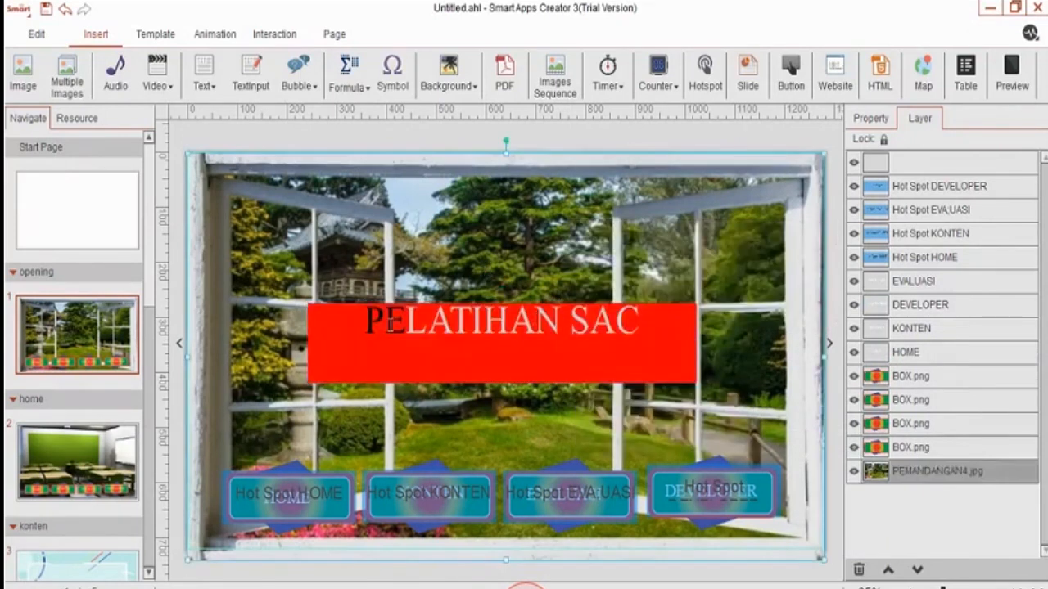
# Color the entire PELATIHAN SAC title white (FFFFFF).
pyautogui.moveTo(365, 324); pyautogui.dragTo(646, 342)
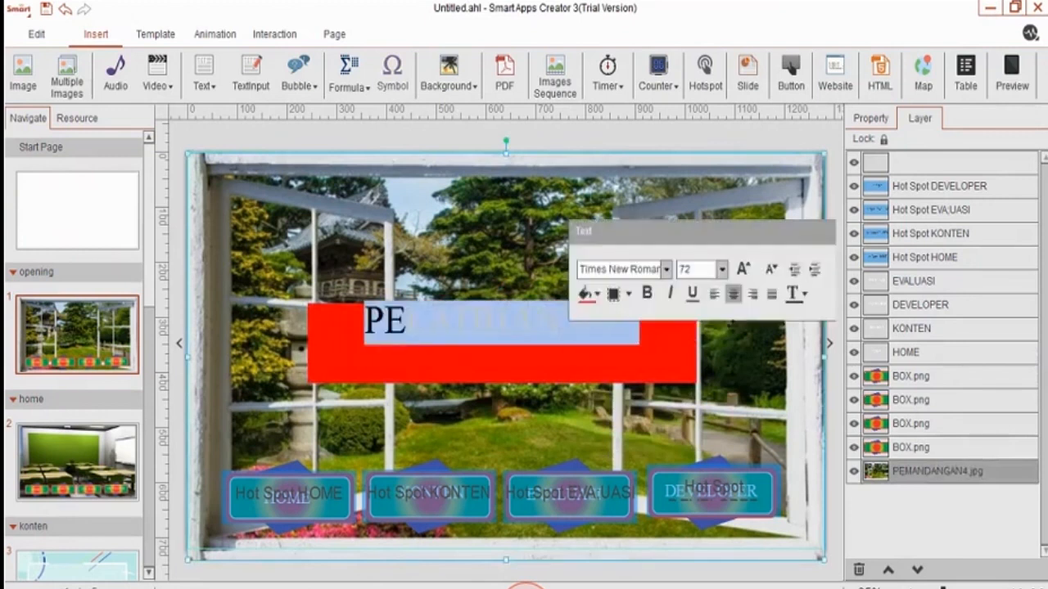
pyautogui.click(805, 294)
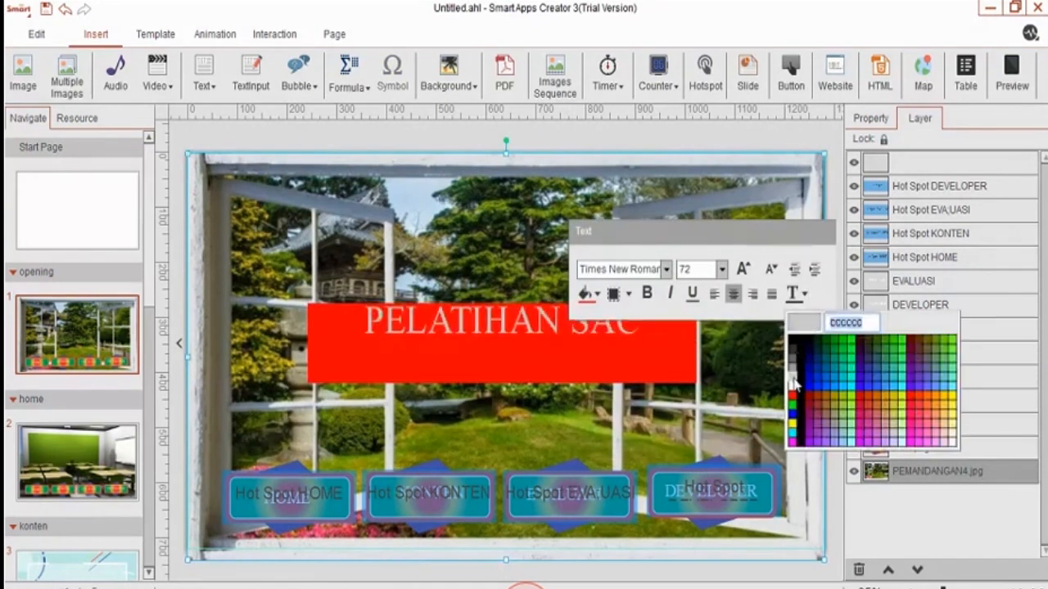
pyautogui.click(792, 389)
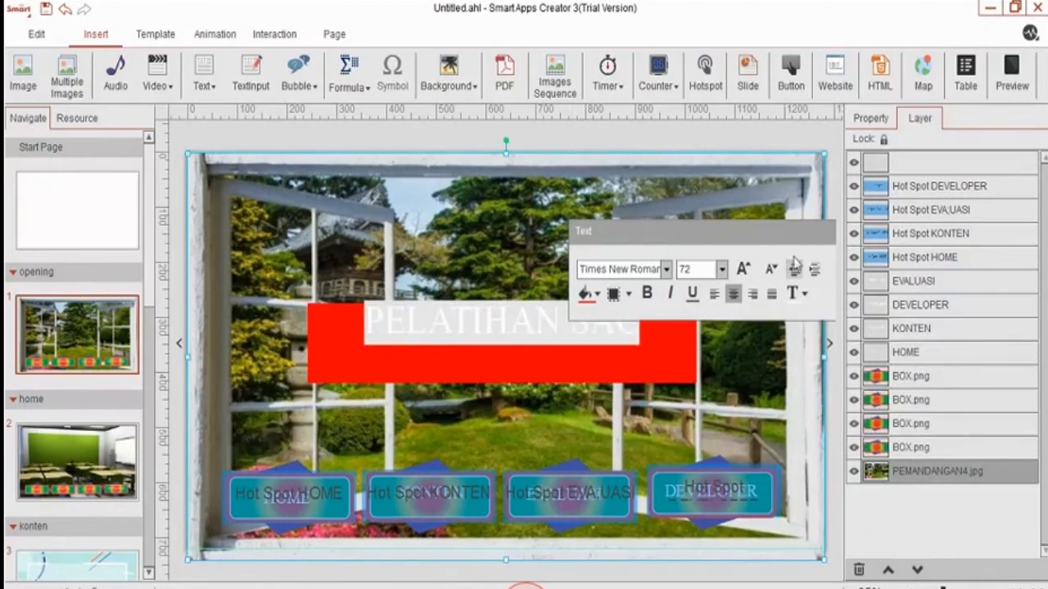
pyautogui.click(805, 295)
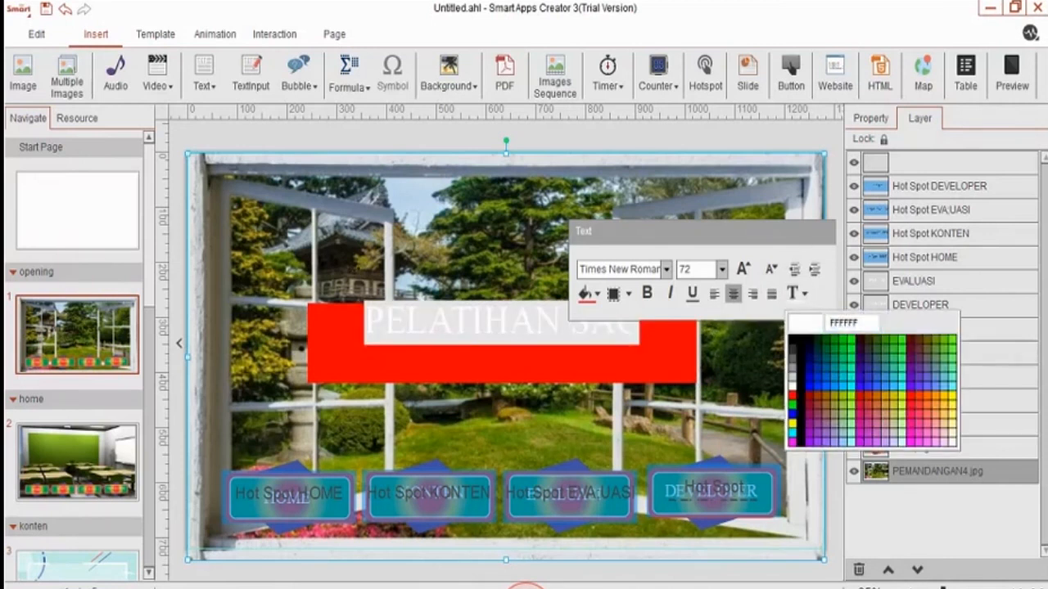
pyautogui.moveTo(584, 231); pyautogui.dragTo(786, 246)
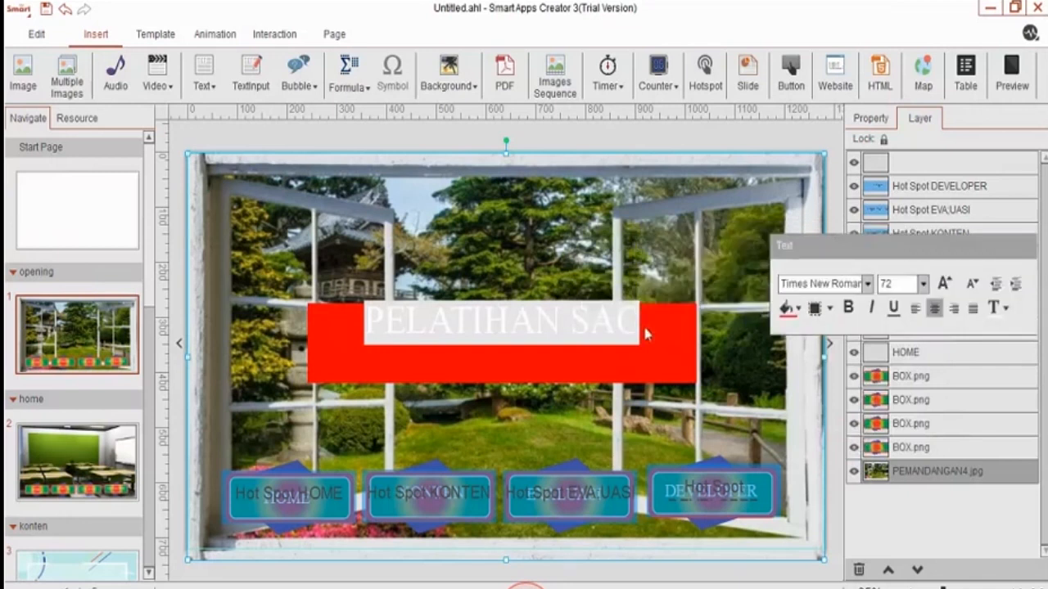
# Reduce the height of the red title box so it fits closely around the text.
pyautogui.click(646, 334)
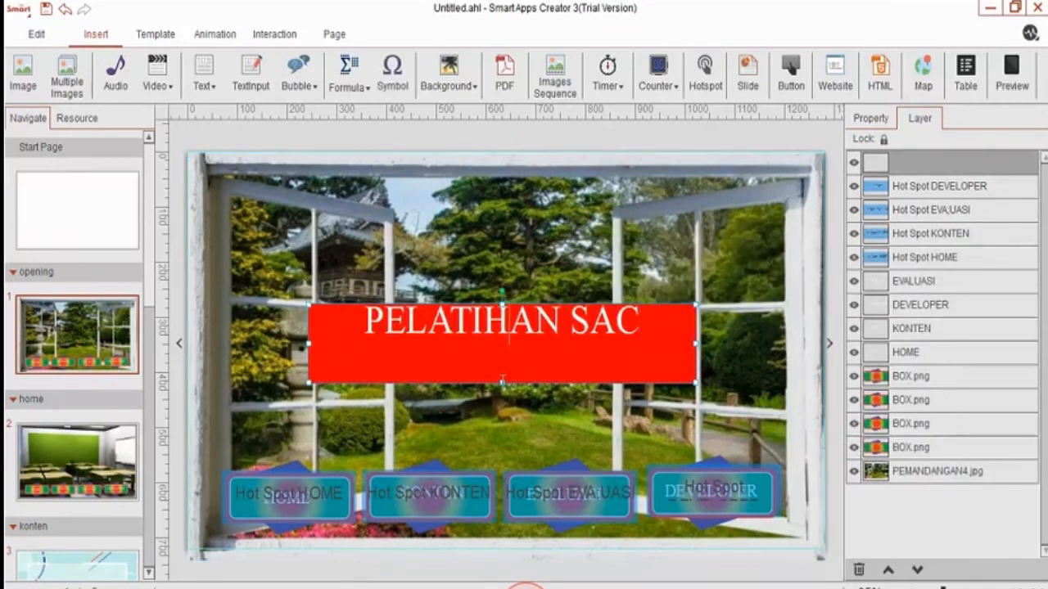
pyautogui.moveTo(500, 381); pyautogui.dragTo(501, 352)
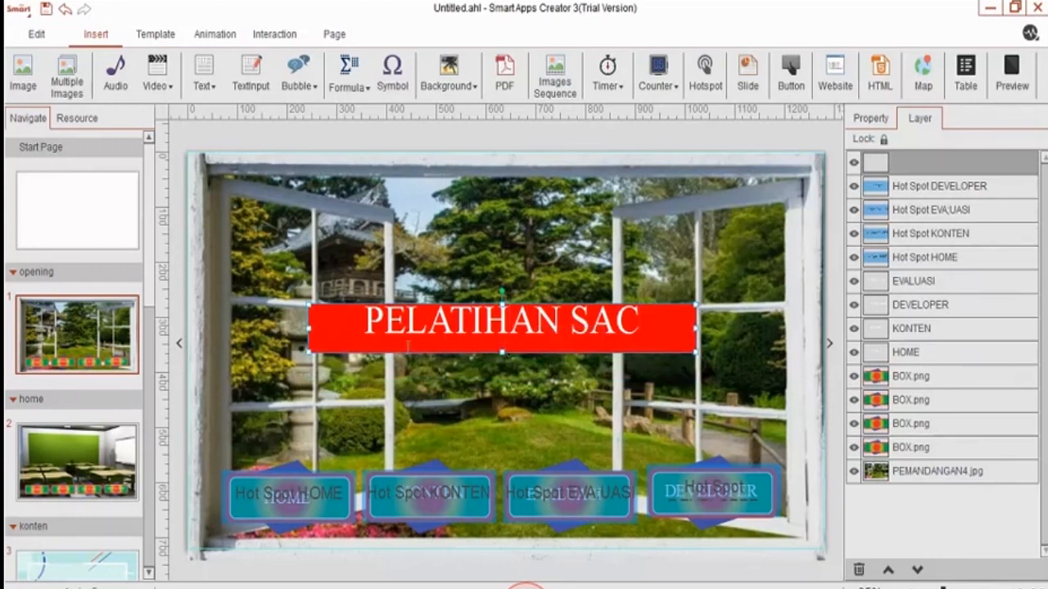
pyautogui.click(451, 413)
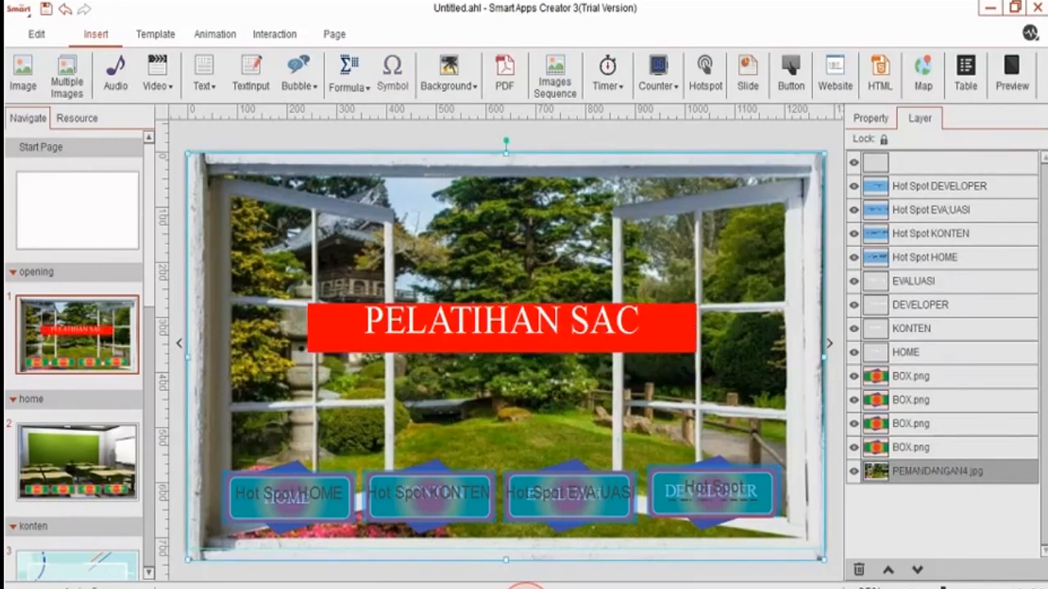
# Add a horizontal text object reading "MATERI SAC" to page 2 in the home section.
pyautogui.click(109, 464)
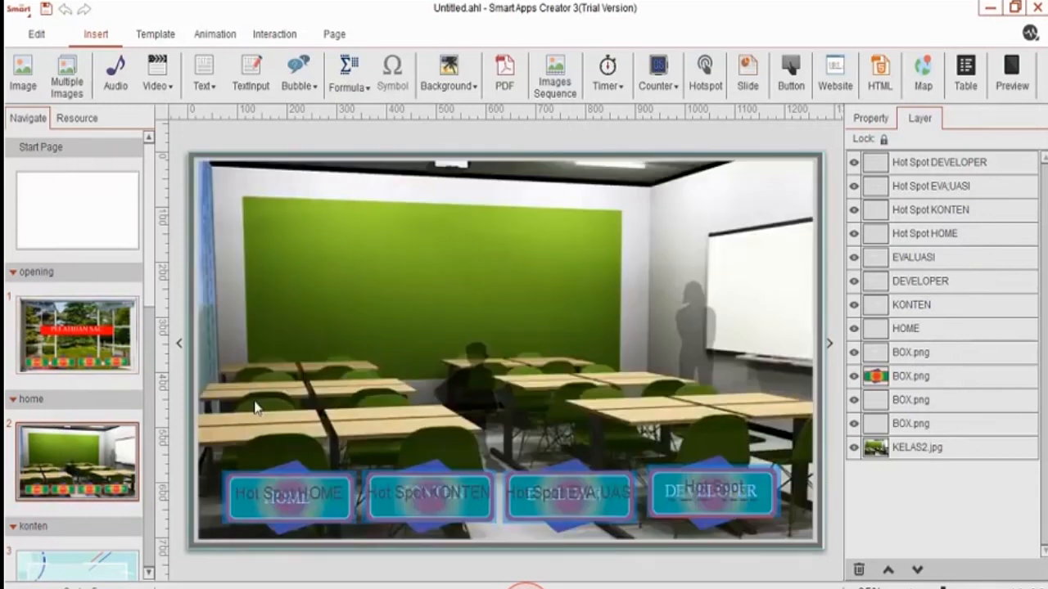
pyautogui.click(210, 85)
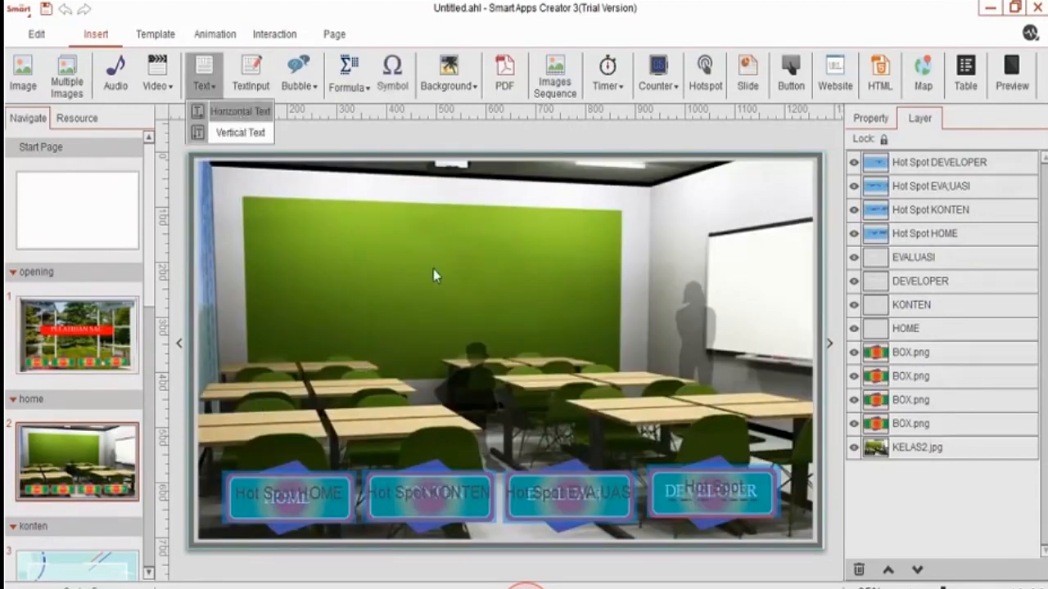
pyautogui.click(498, 348)
pyautogui.write('MATERI')
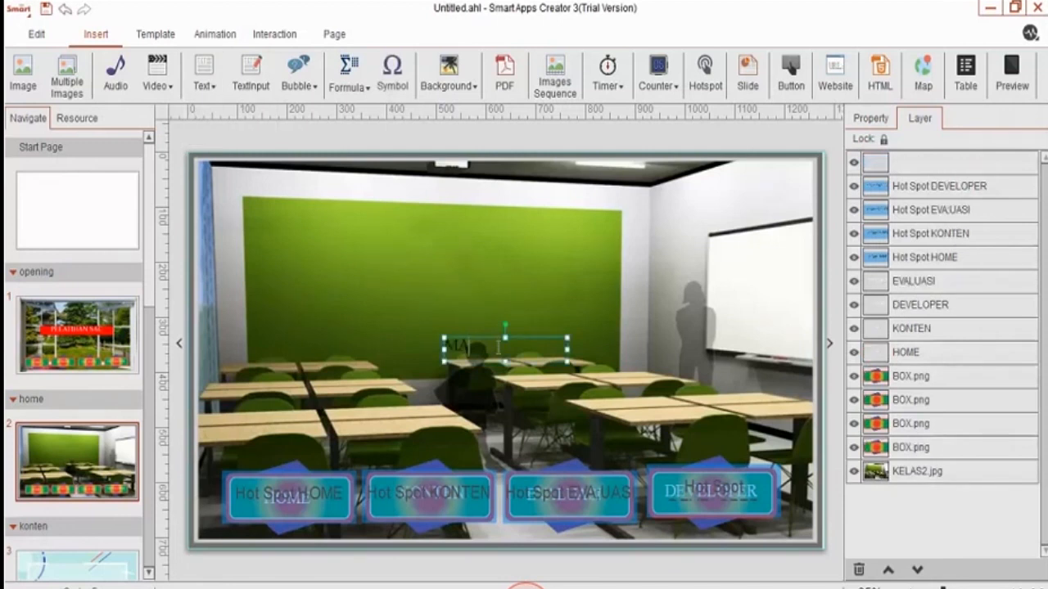
pyautogui.press('BackSpace')
pyautogui.press('BackSpace')
pyautogui.write('RI SAB')
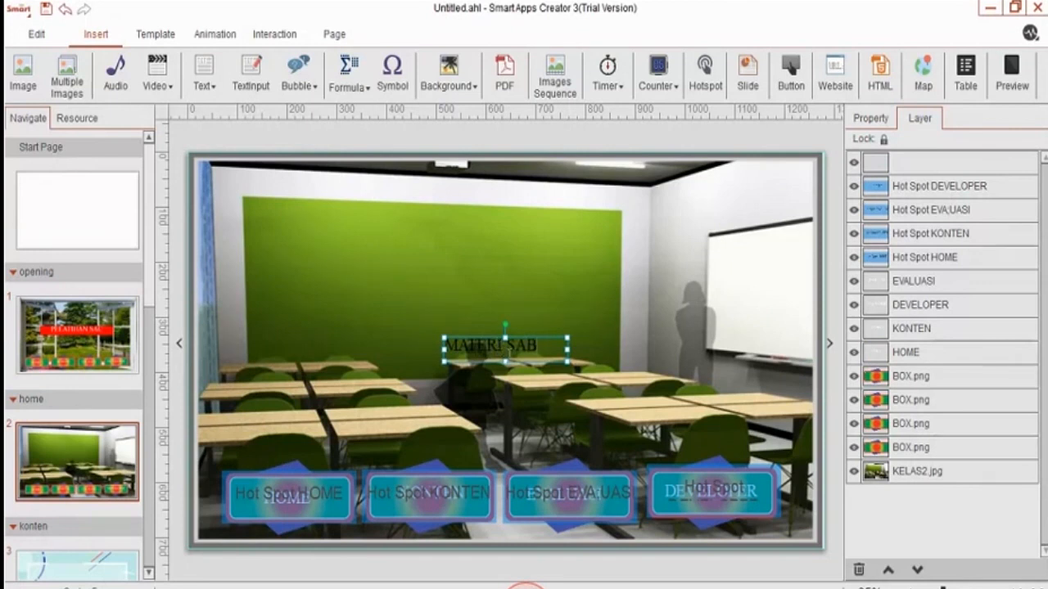
pyautogui.press('BackSpace')
pyautogui.write('C')
# Set the MATERI SAC text's font size to 72 and widen its text box to about 698 px.
pyautogui.hotkey('ctrl', 'a')
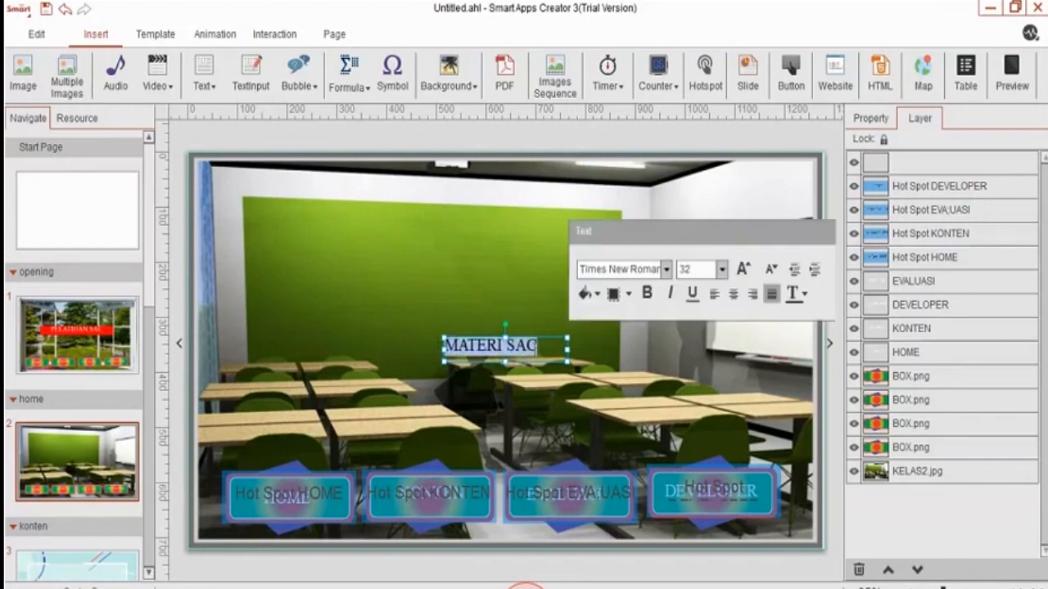
pyautogui.click(721, 269)
pyautogui.scroll(-2, 700, 352)
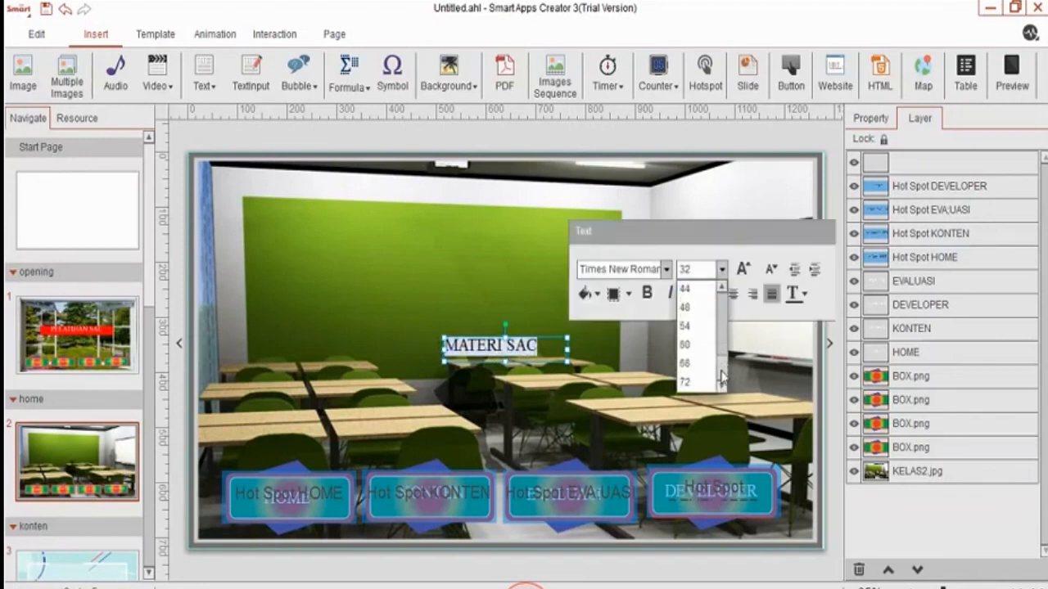
pyautogui.click(706, 383)
pyautogui.moveTo(573, 372); pyautogui.dragTo(790, 407)
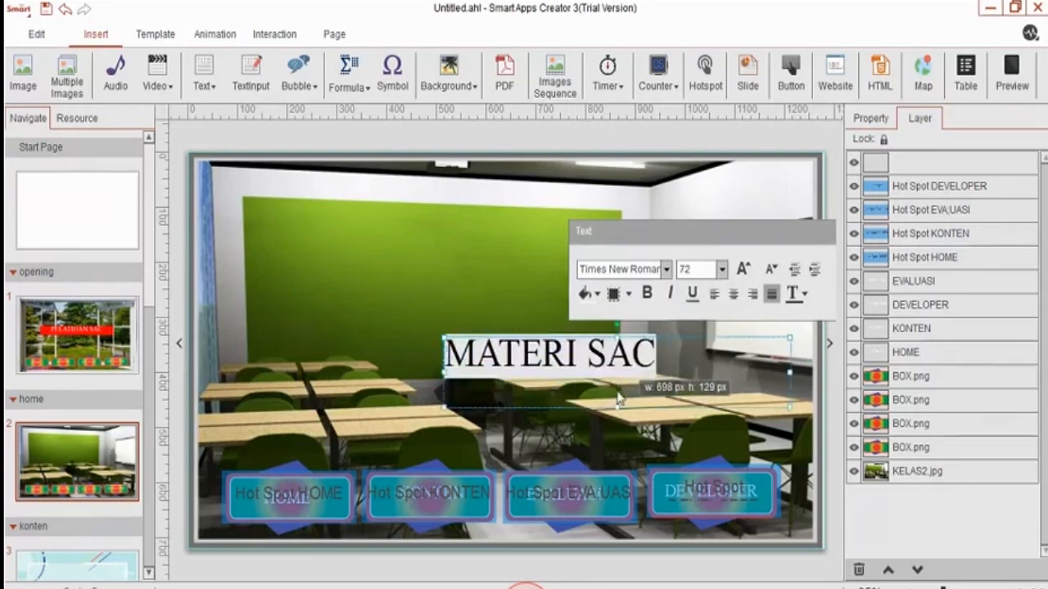
# Center the MATERI SAC text within its box and move it onto the green board in the classroom image.
pyautogui.click(734, 294)
pyautogui.moveTo(595, 338); pyautogui.dragTo(425, 261)
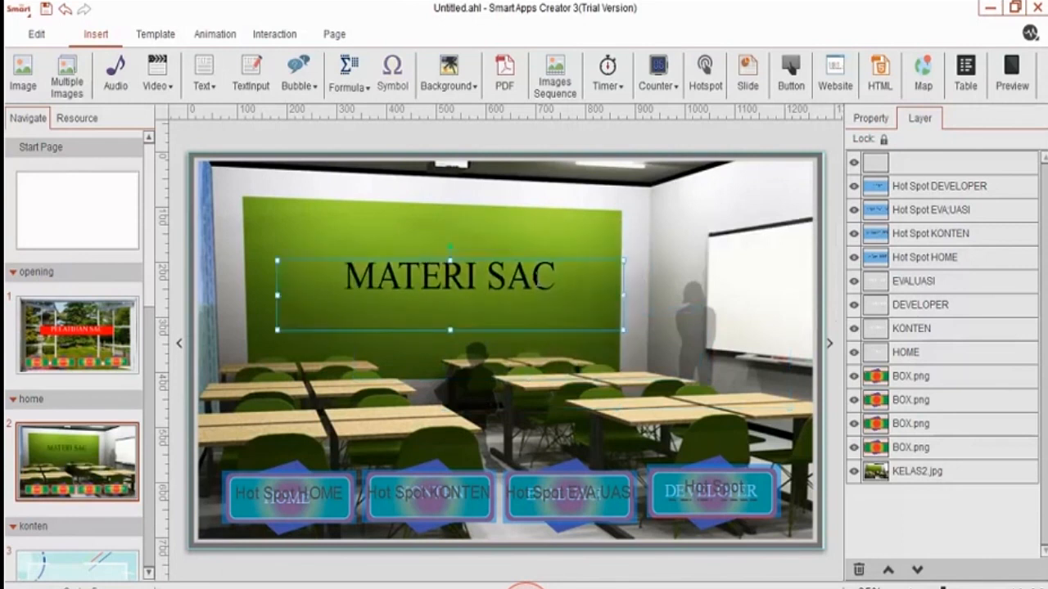
pyautogui.click(649, 283)
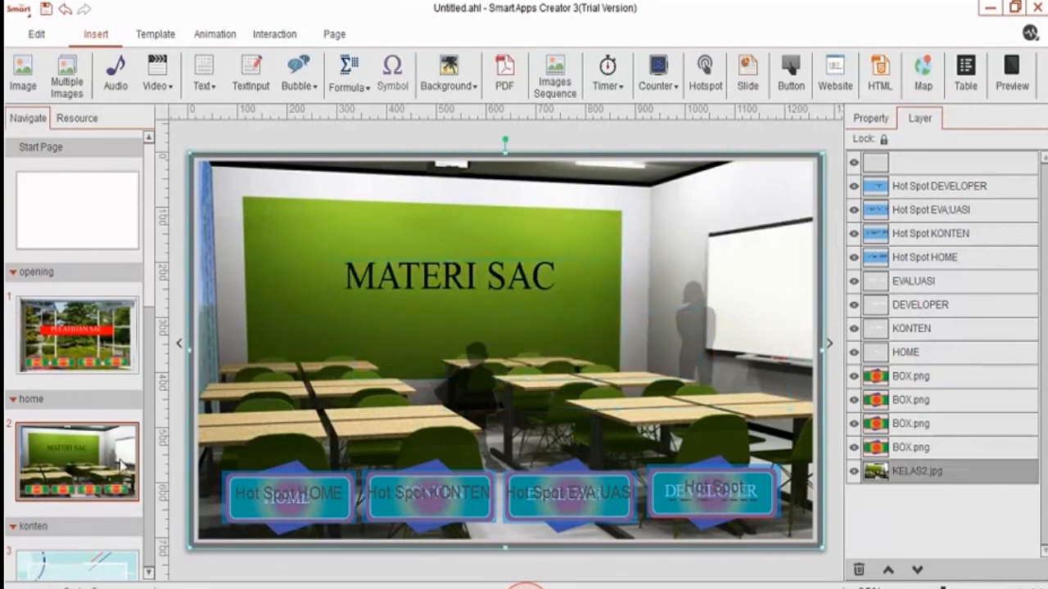
# Add a horizontal text object reading "MATERI 1" to page 3 in the konten section.
pyautogui.scroll(-2, 119, 465)
pyautogui.click(112, 423)
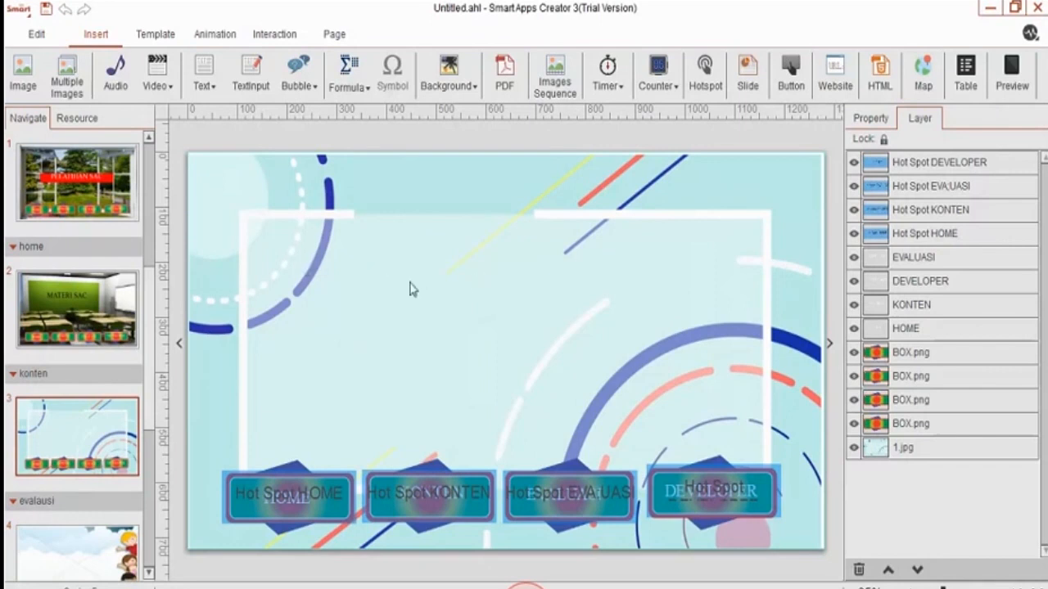
pyautogui.click(204, 82)
pyautogui.click(240, 112)
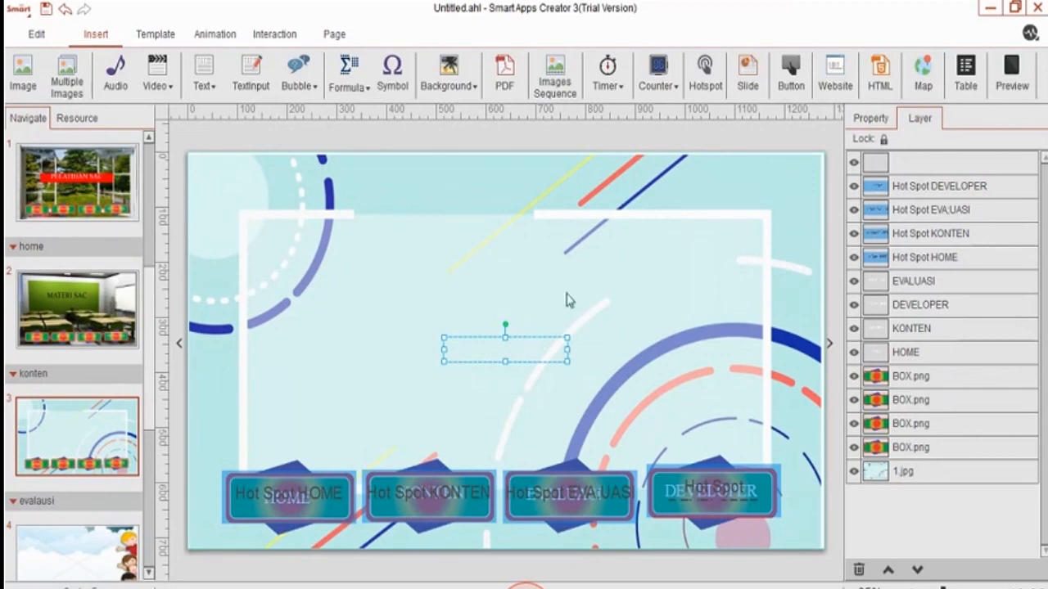
pyautogui.click(349, 341)
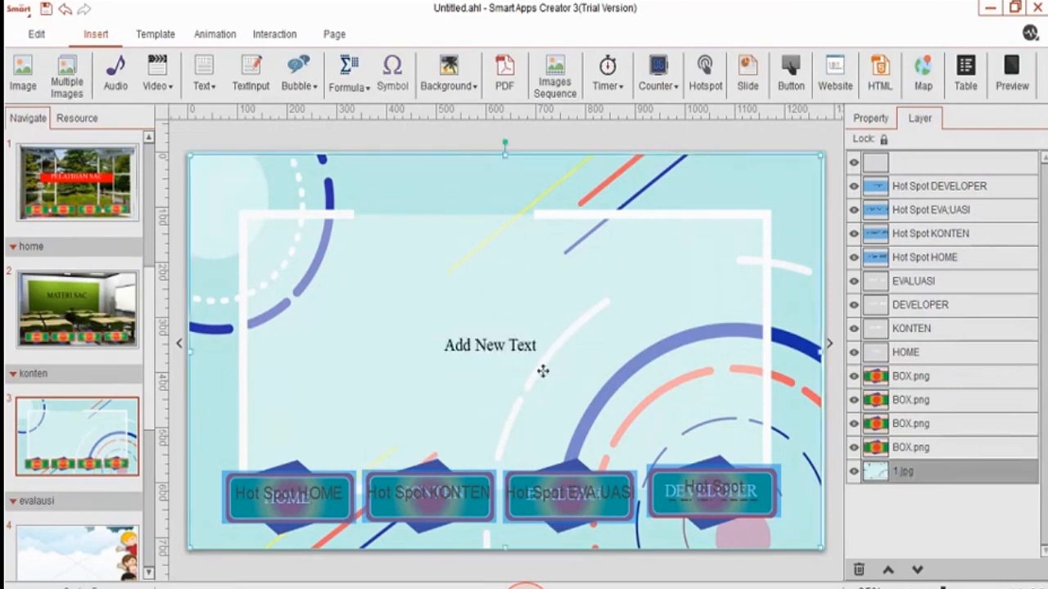
pyautogui.click(523, 347)
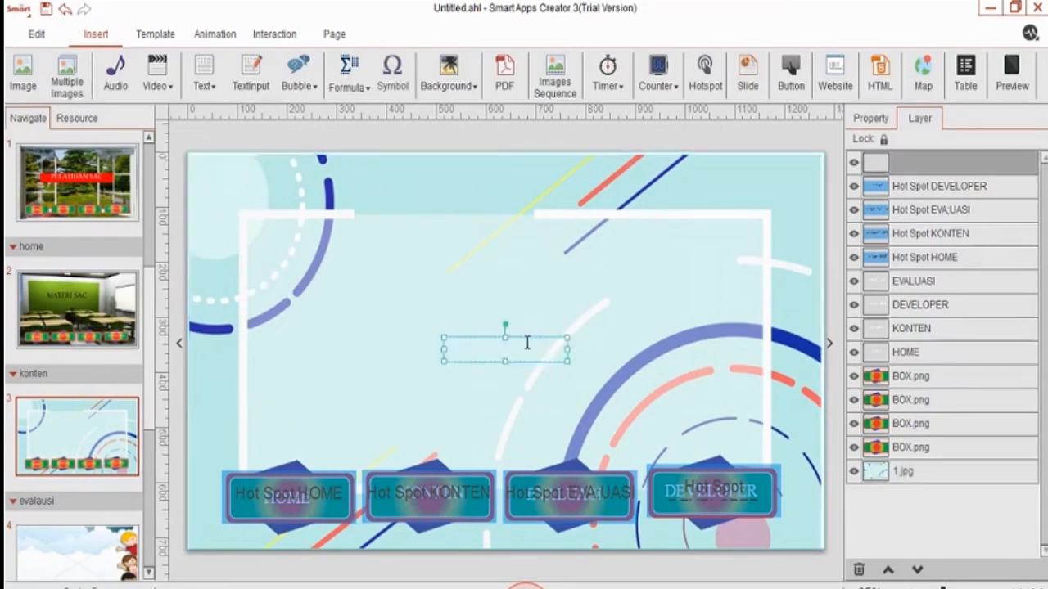
pyautogui.write('MATERI 1')
pyautogui.click(596, 378)
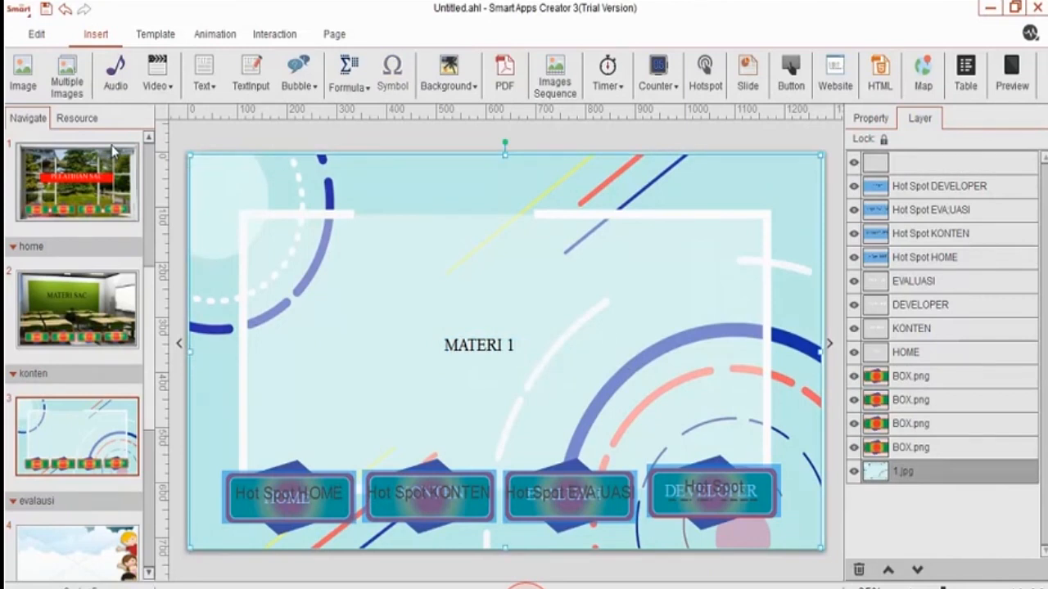
# Insert the images Arrow-previous-4-icon.png and Arrow-next-4-icon.png together on page 3.
pyautogui.click(23, 86)
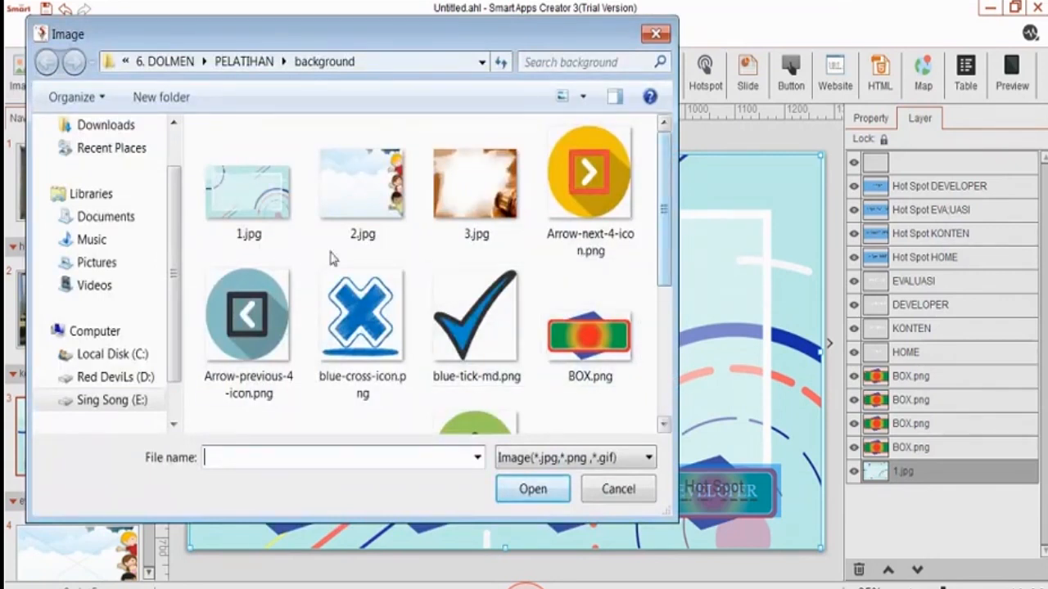
pyautogui.click(264, 311)
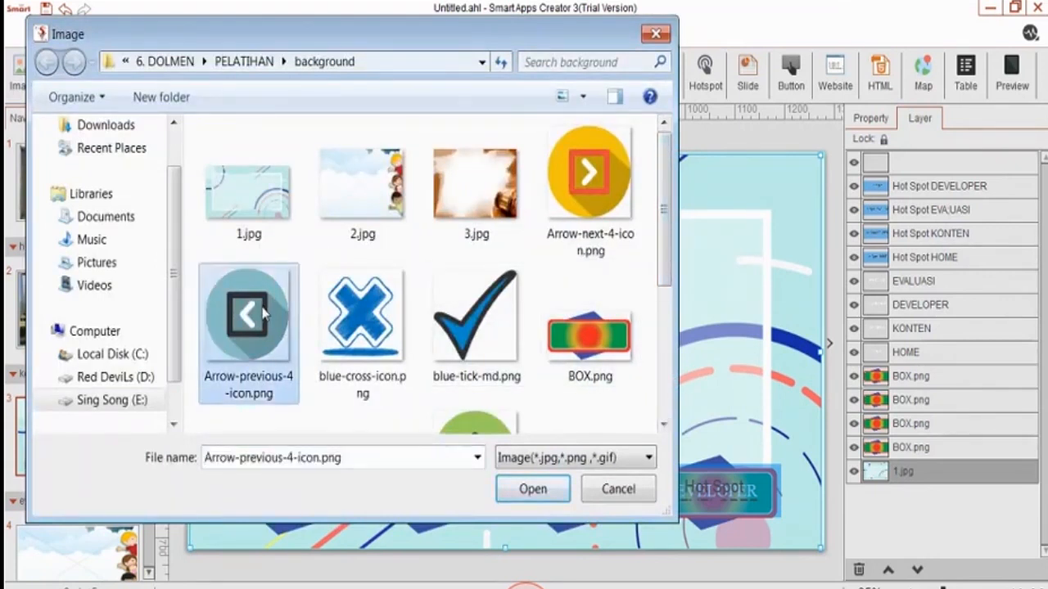
pyautogui.keyDown('ctrl'); pyautogui.click(594, 223); pyautogui.keyUp('ctrl')
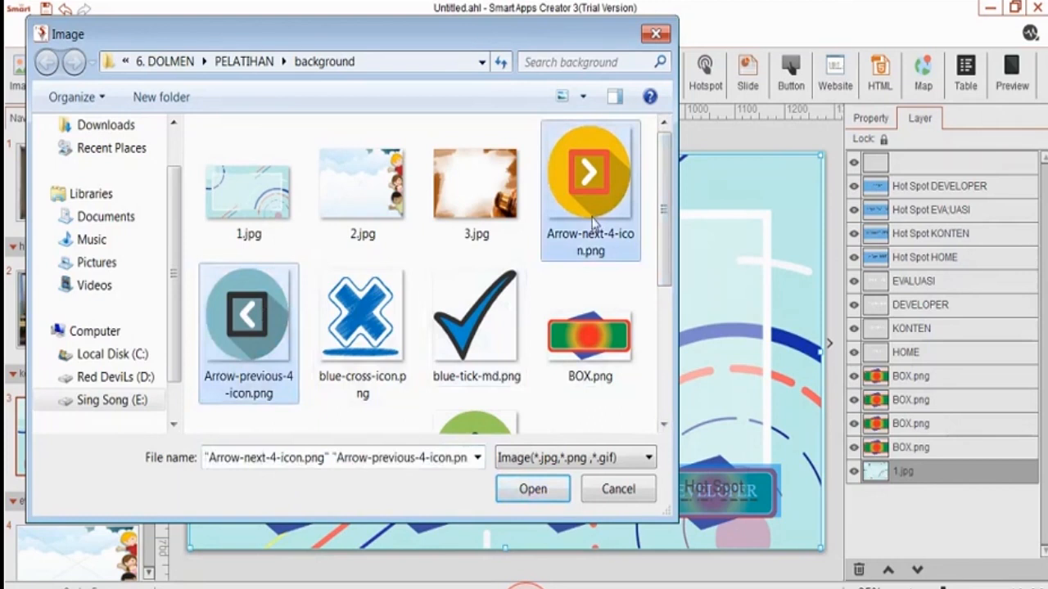
pyautogui.click(534, 490)
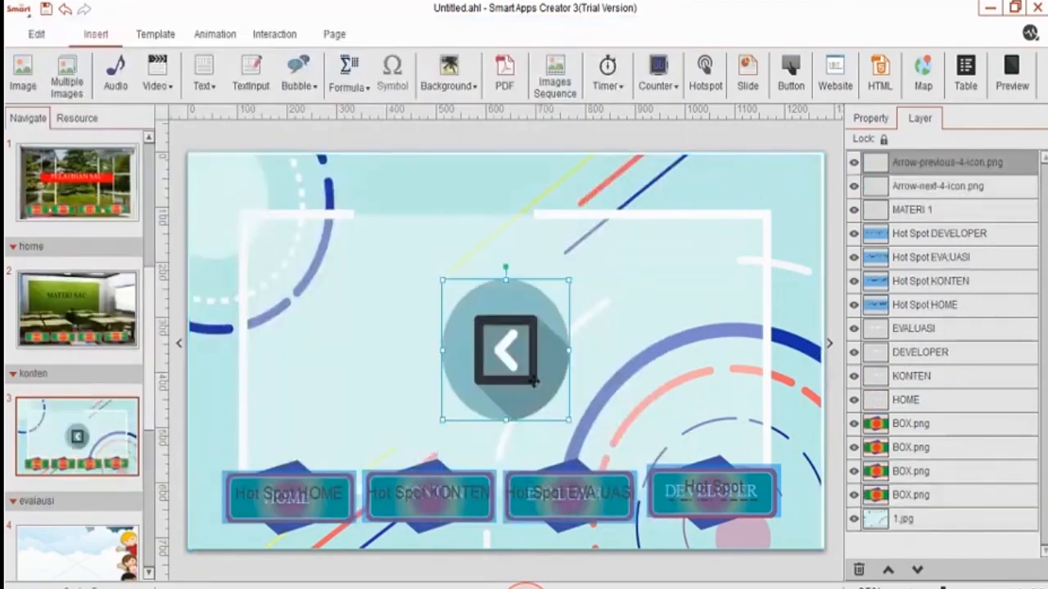
# Shrink both arrow images and place the previous arrow at the page's left edge and the next arrow at its right edge, just above the menu buttons.
pyautogui.moveTo(511, 360); pyautogui.dragTo(345, 365)
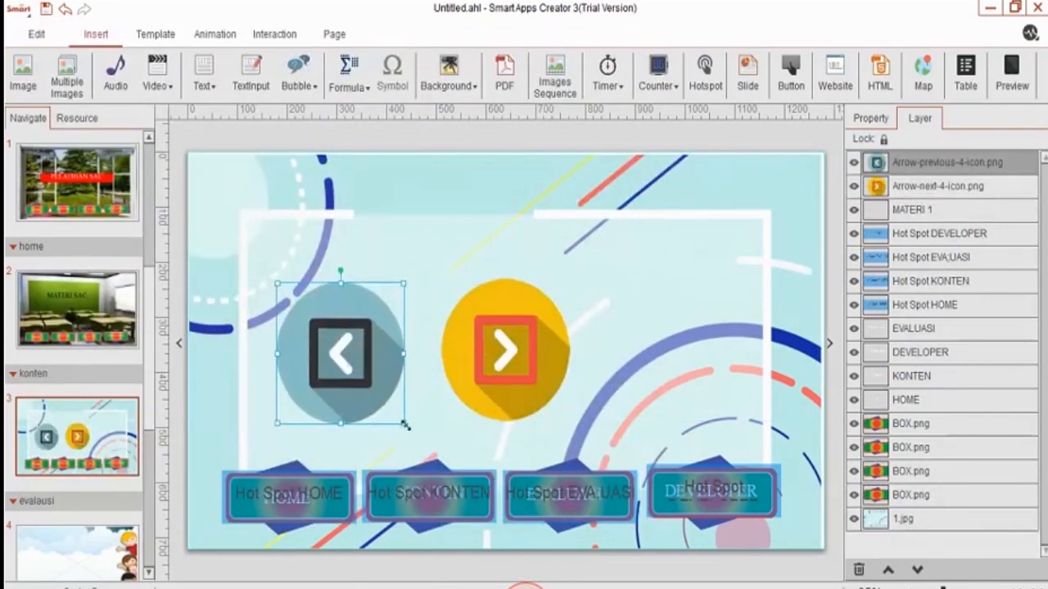
pyautogui.moveTo(404, 424); pyautogui.dragTo(222, 438)
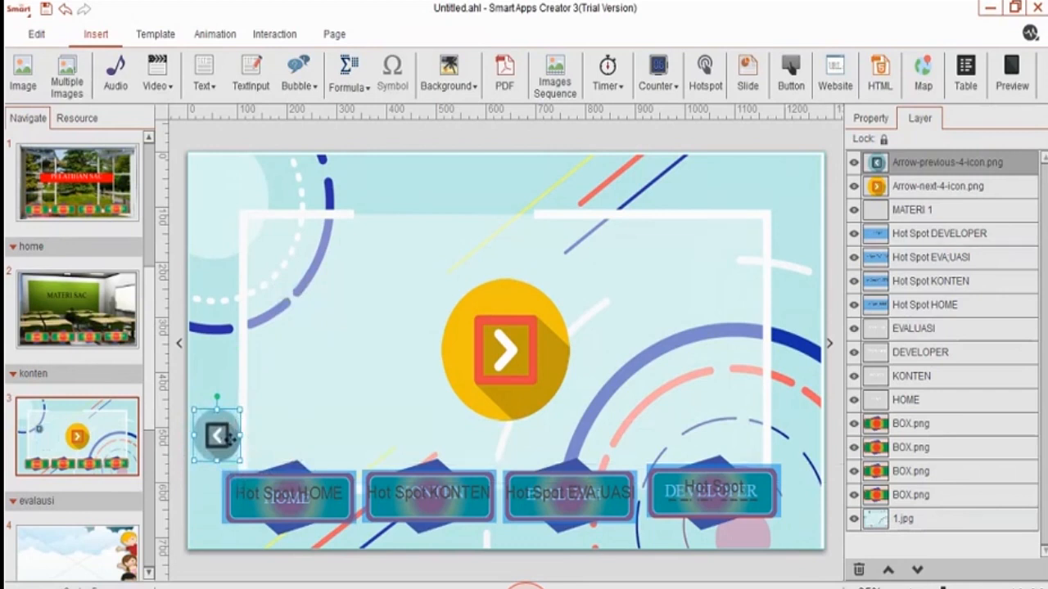
pyautogui.click(556, 382)
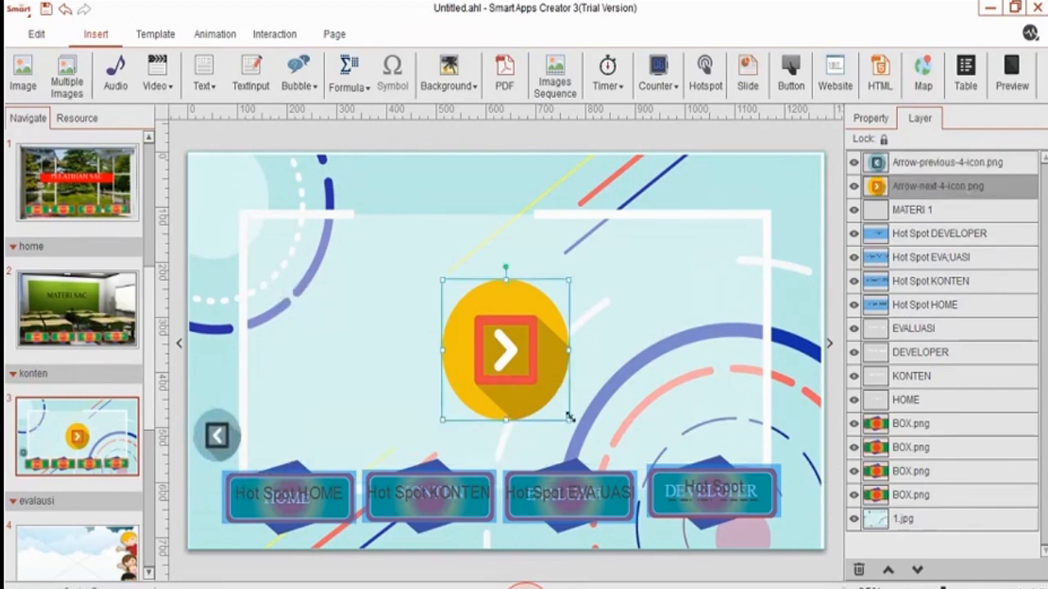
pyautogui.moveTo(569, 418); pyautogui.dragTo(795, 434)
pyautogui.click(591, 335)
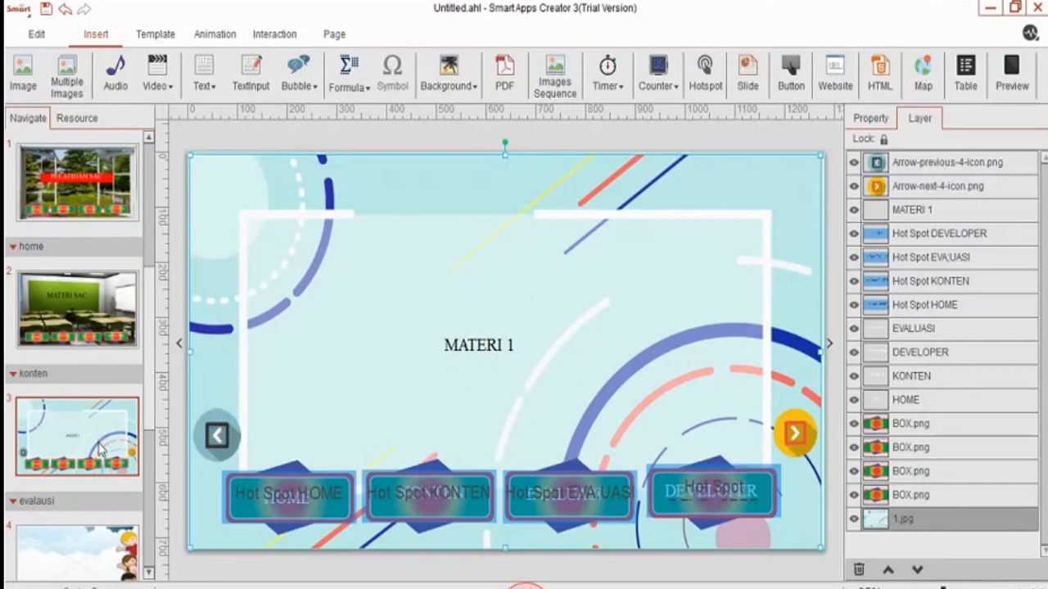
pyautogui.scroll(-1, 100, 448)
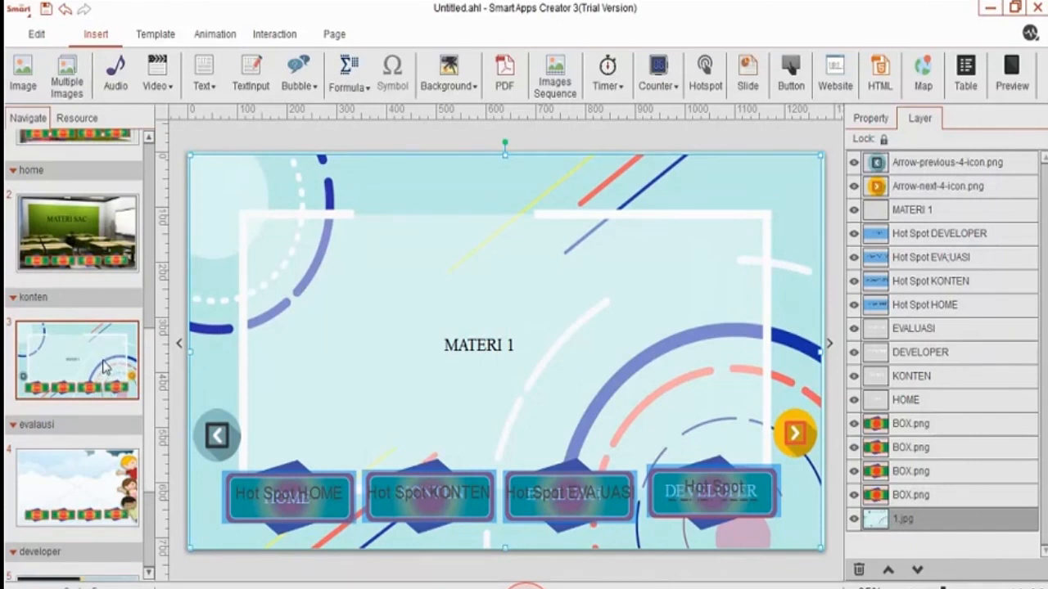
pyautogui.hotkey('ctrl', 'v')
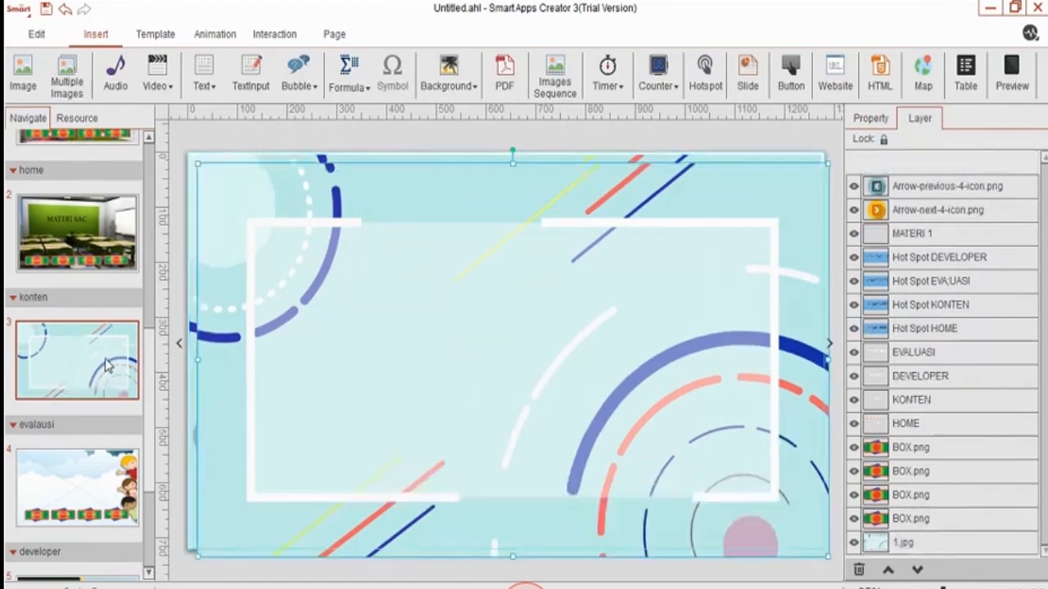
pyautogui.click(67, 11)
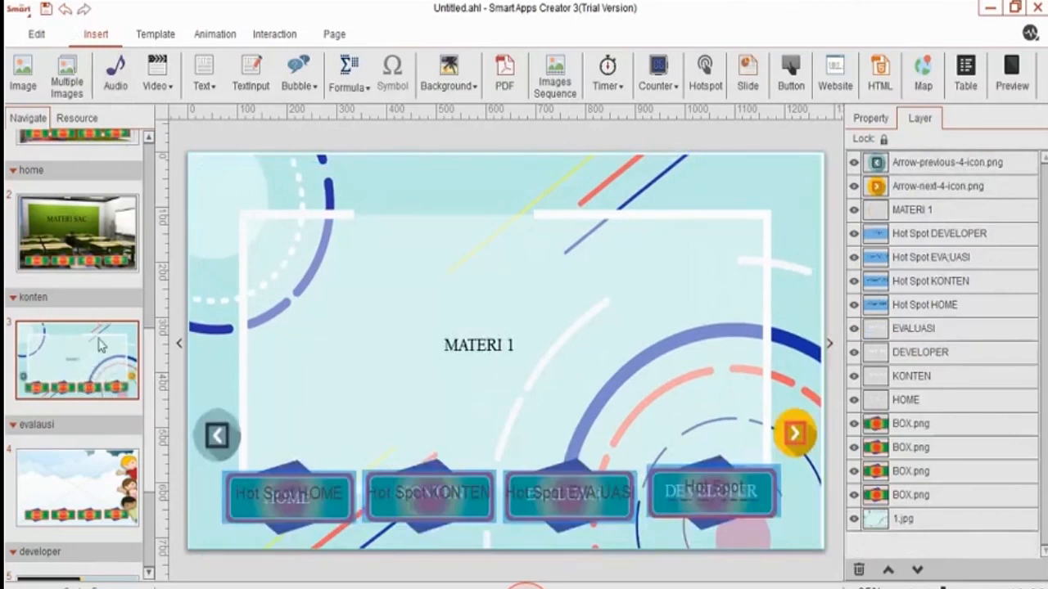
# Duplicate page 3 twice within the konten section.
pyautogui.rightClick(44, 357)
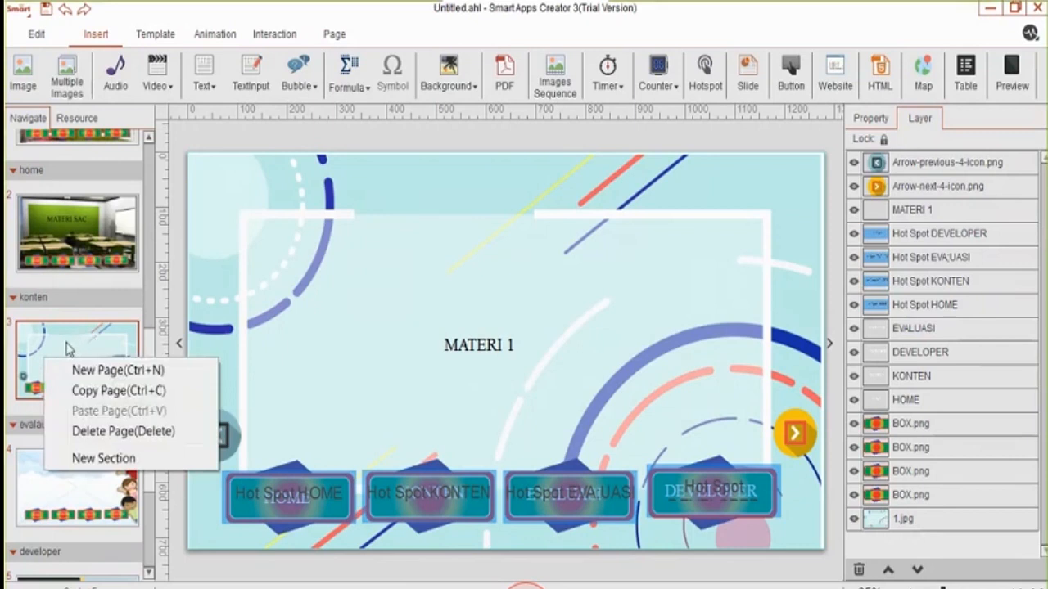
pyautogui.click(69, 347)
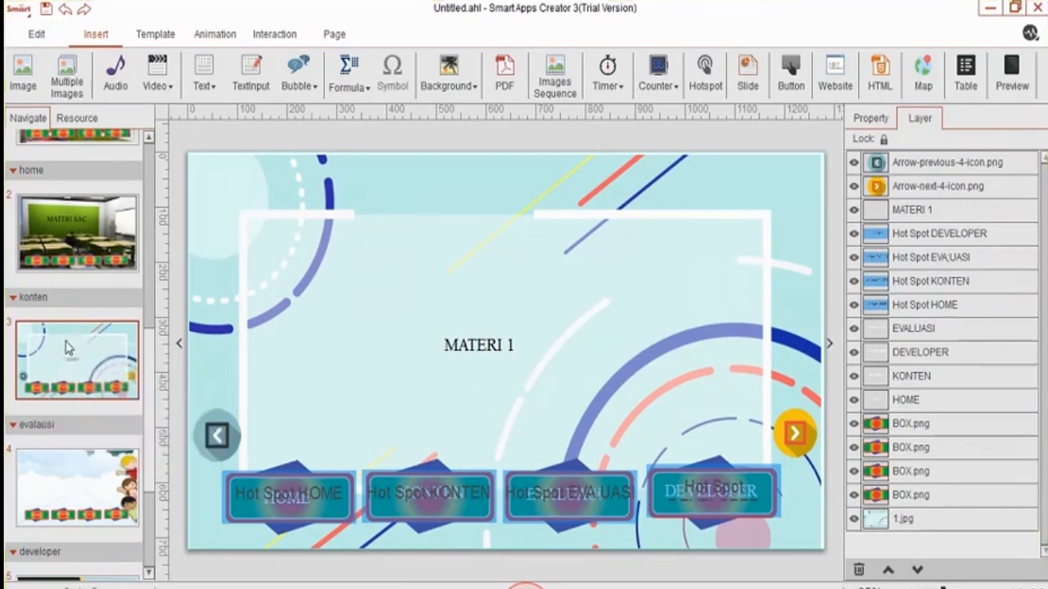
pyautogui.hotkey('ctrl', 'v')
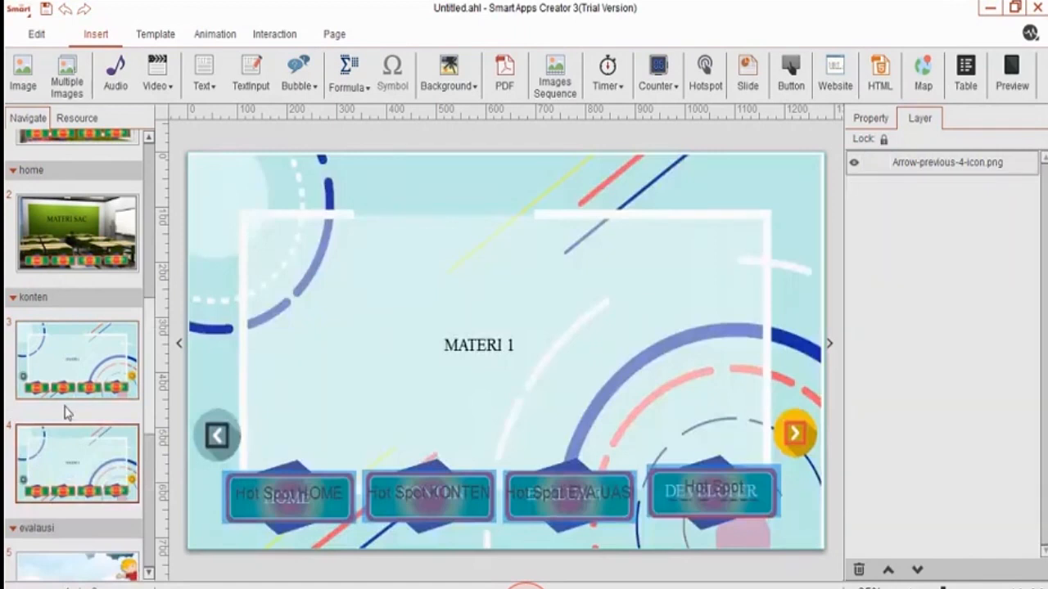
pyautogui.hotkey('ctrl', 'v')
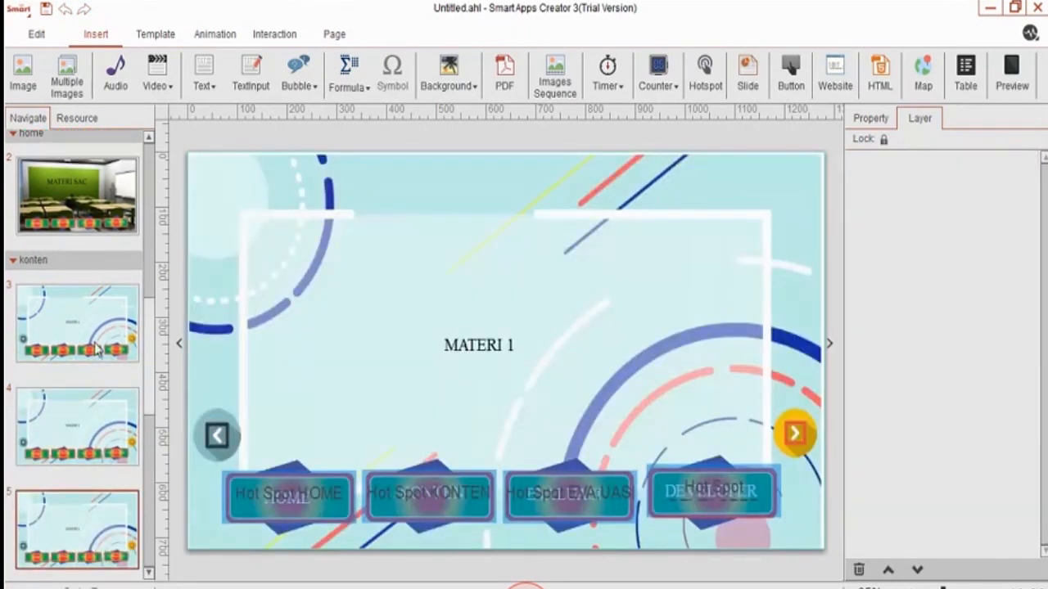
# Change the text on page 4 to "MATERI 2".
pyautogui.click(96, 350)
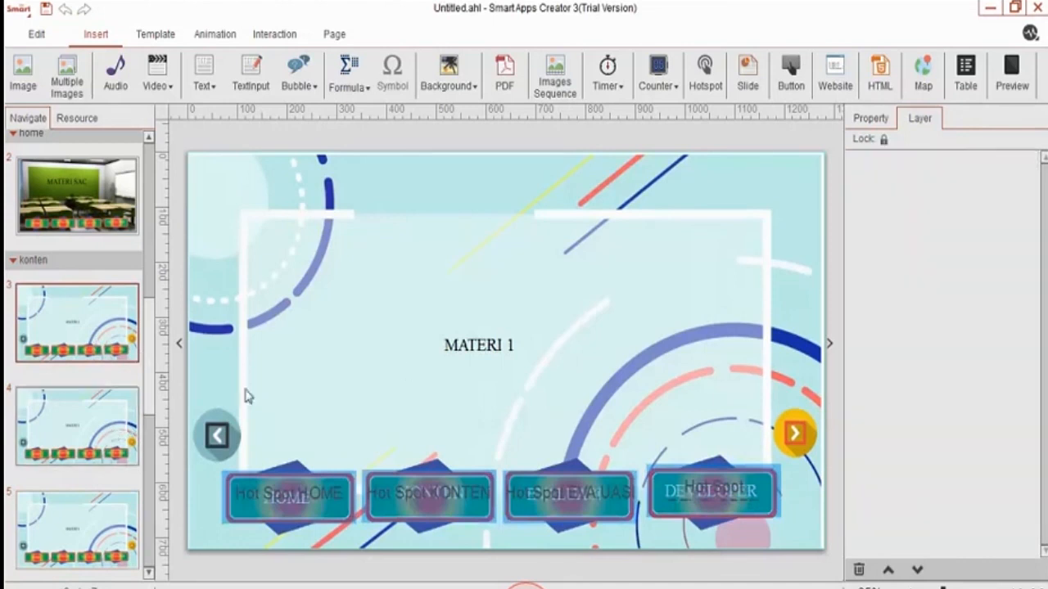
pyautogui.scroll(-1, 517, 356)
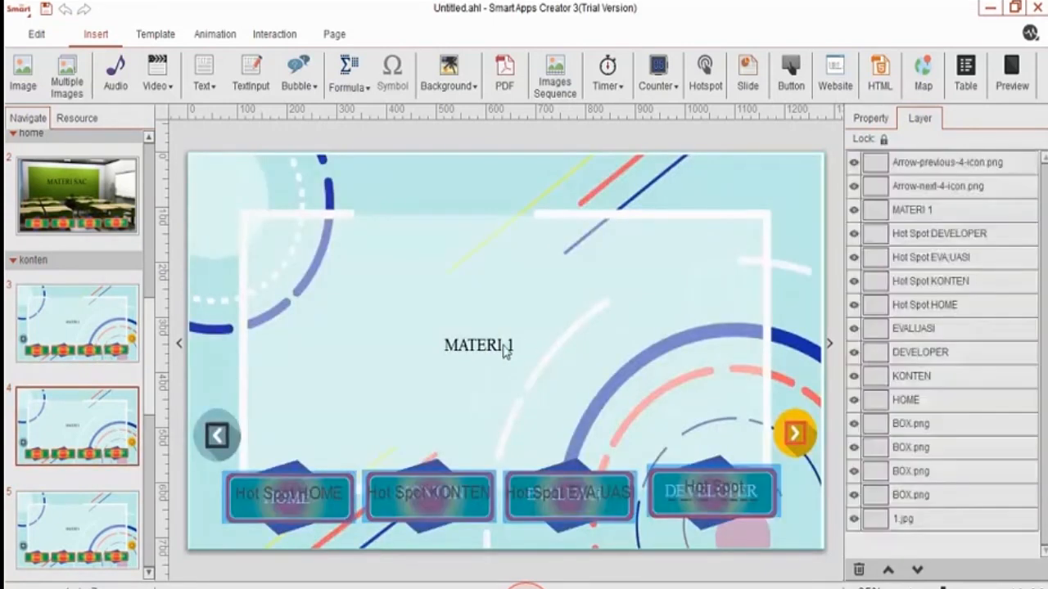
pyautogui.click(505, 348)
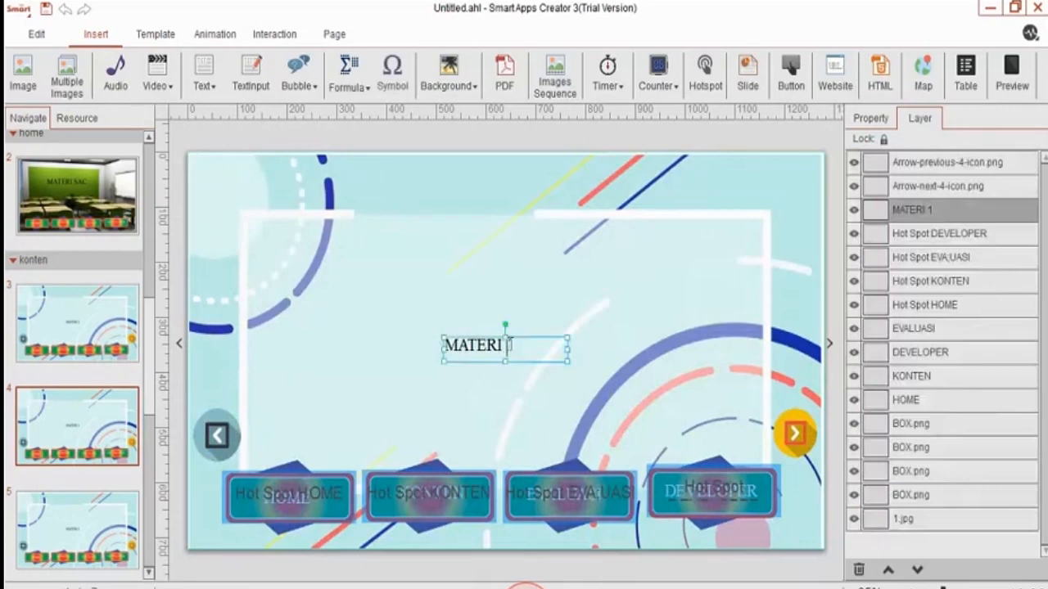
pyautogui.write('2')
pyautogui.click(402, 387)
# Change the text on page 5 to "MATERI 3".
pyautogui.click(128, 536)
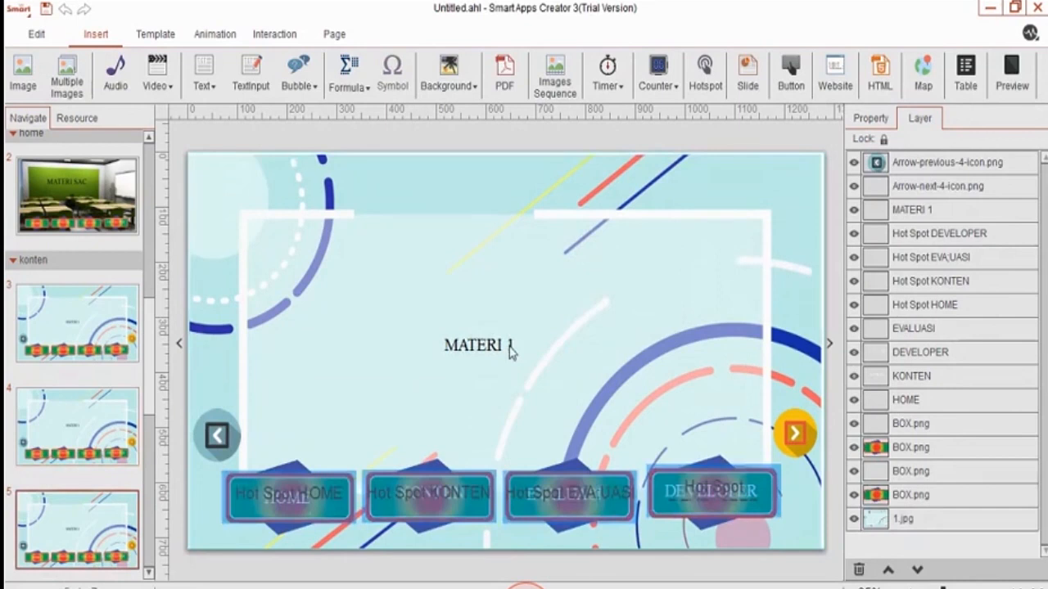
pyautogui.click(510, 350)
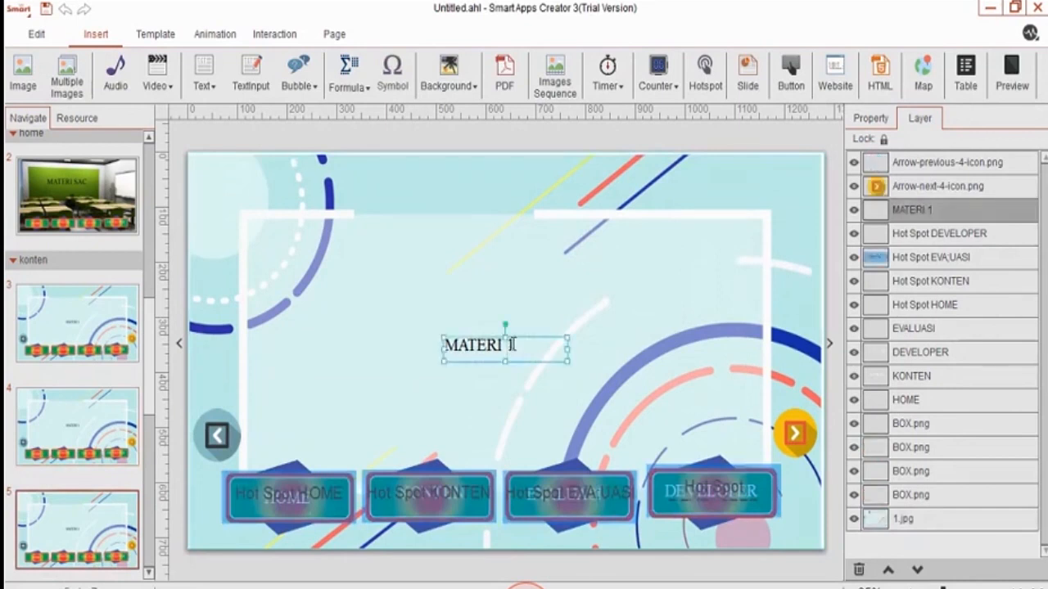
pyautogui.doubleClick(523, 344)
pyautogui.write('3')
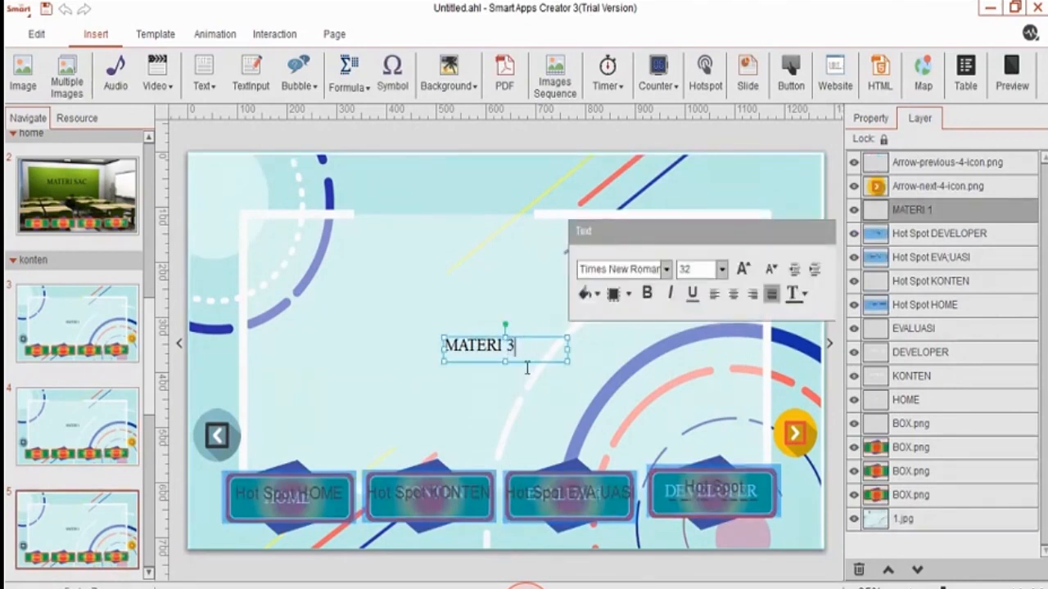
pyautogui.click(488, 388)
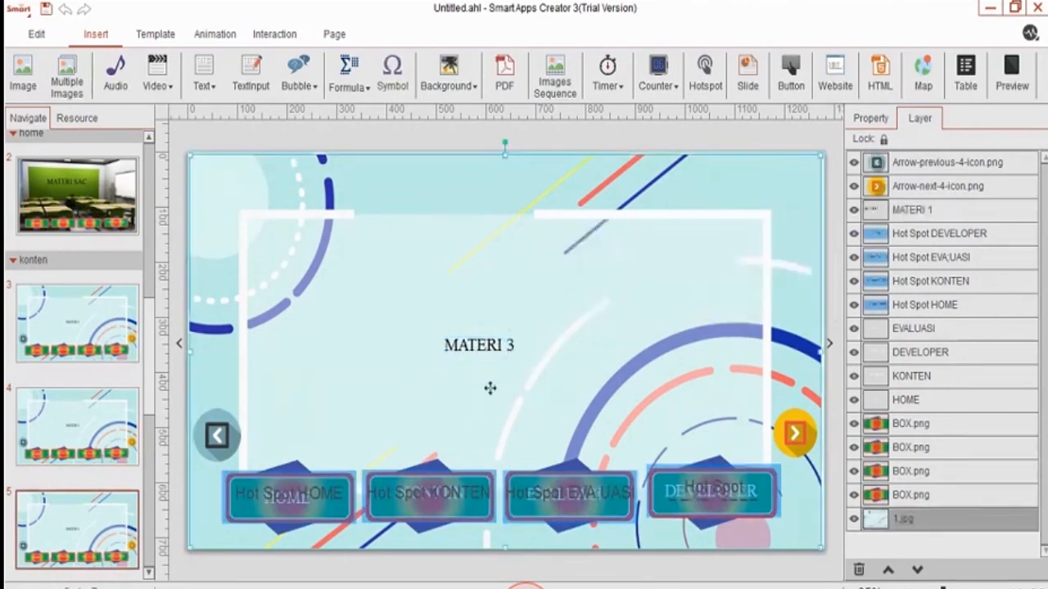
# Add a hotspot on page 3 and fit it over the previous arrow image.
pyautogui.click(94, 363)
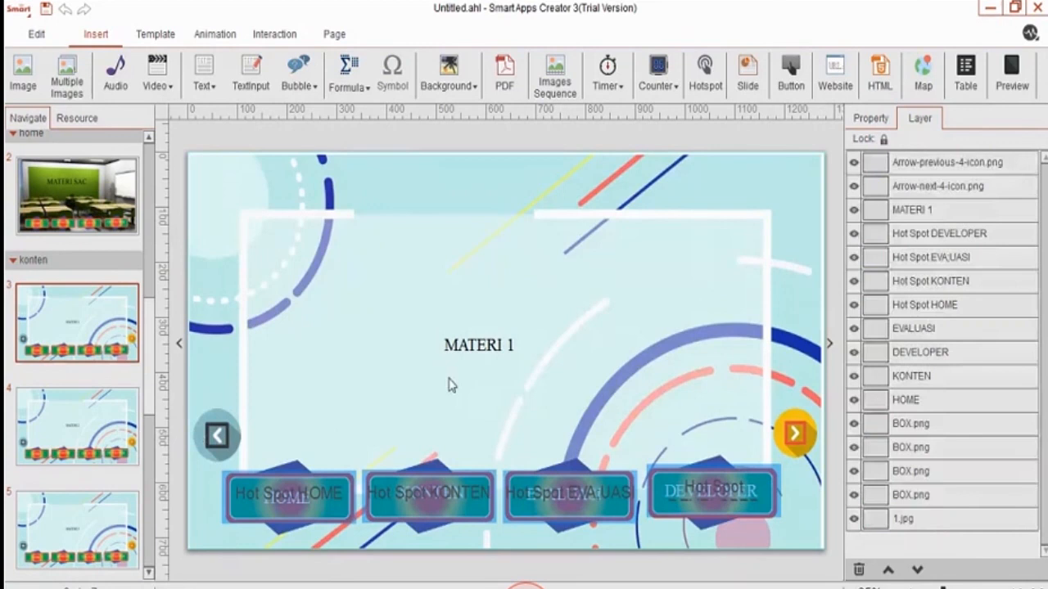
pyautogui.click(222, 452)
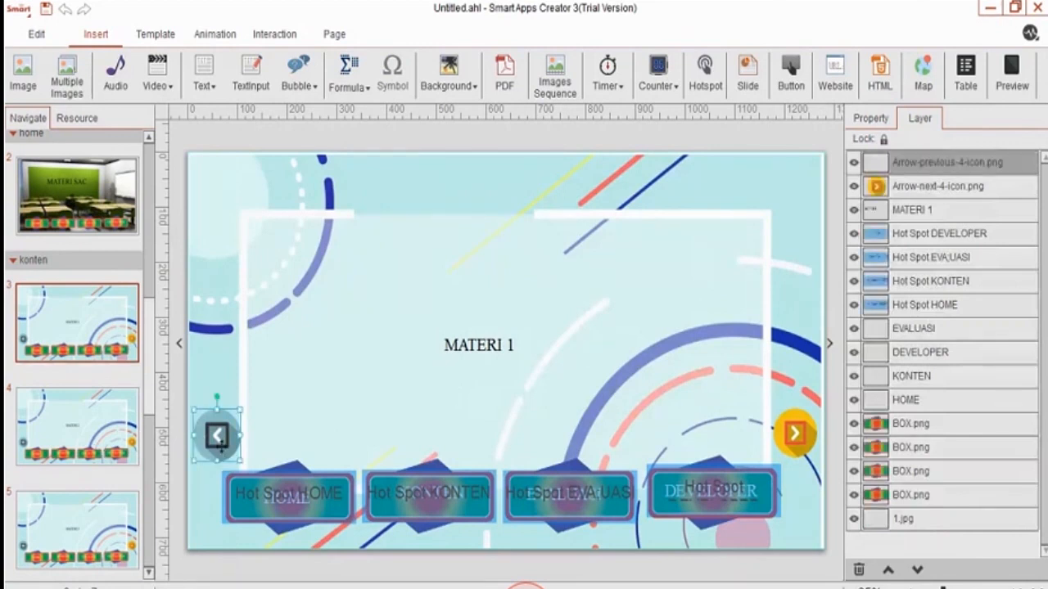
pyautogui.click(701, 75)
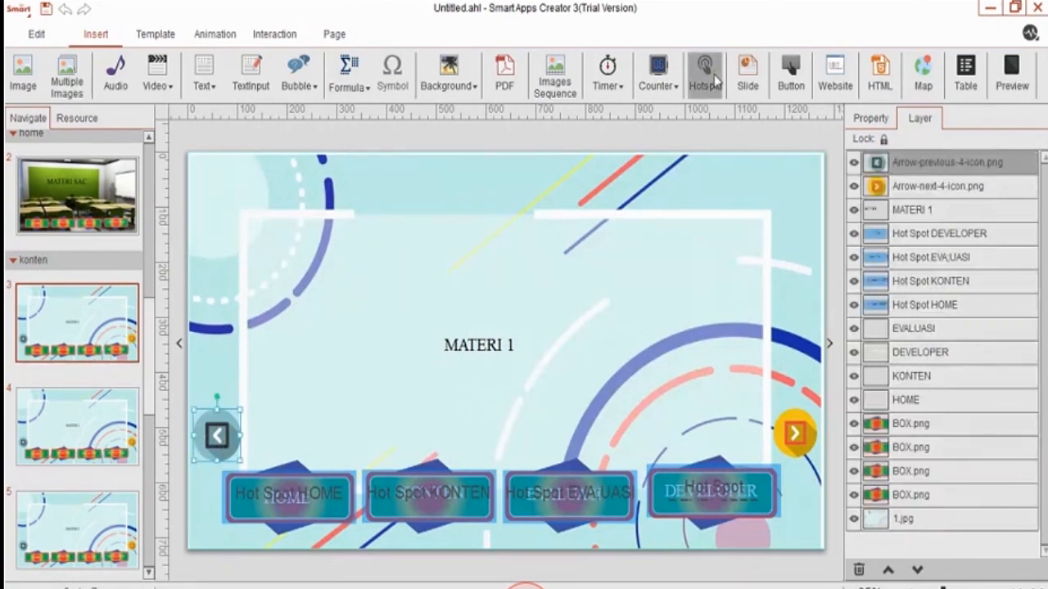
pyautogui.moveTo(515, 344); pyautogui.dragTo(234, 444)
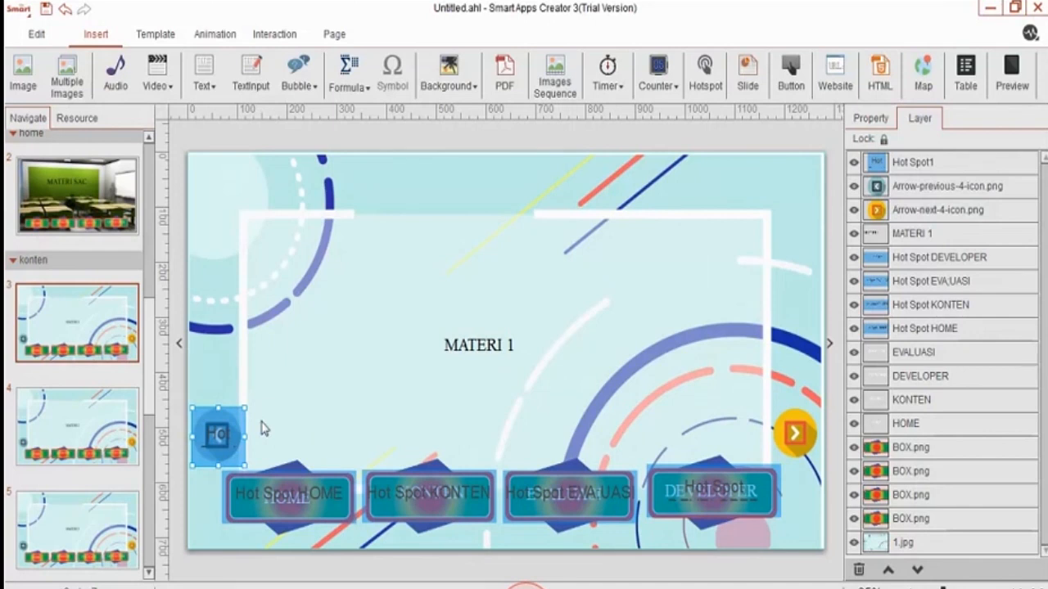
# Duplicate the previous arrow's hotspot, place the copy over the next arrow, and reselect the original hotspot.
pyautogui.hotkey('ctrl', 'v')
pyautogui.moveTo(219, 436); pyautogui.dragTo(792, 424)
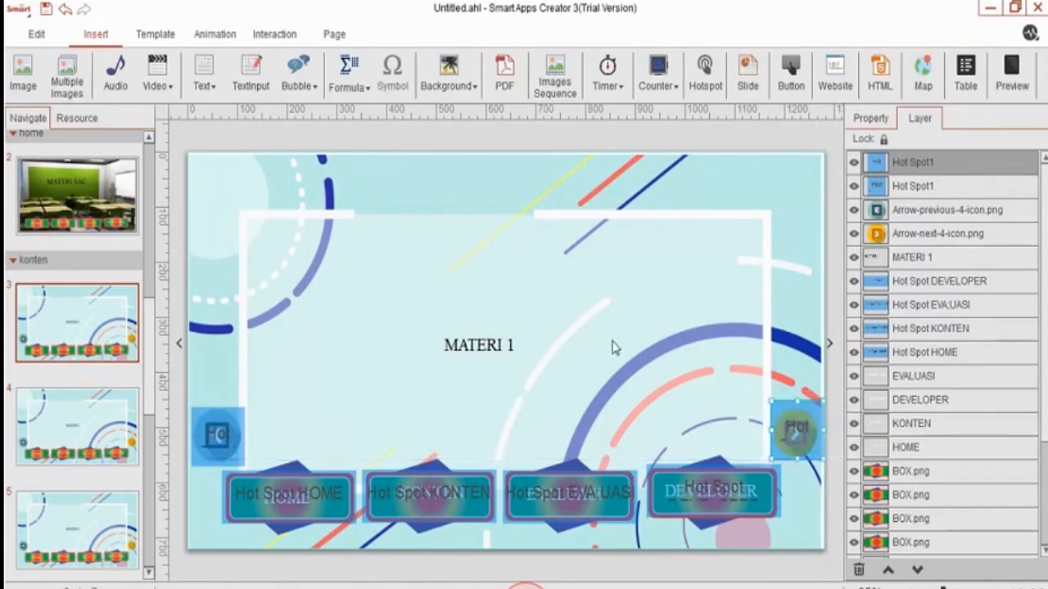
pyautogui.click(397, 390)
pyautogui.click(234, 439)
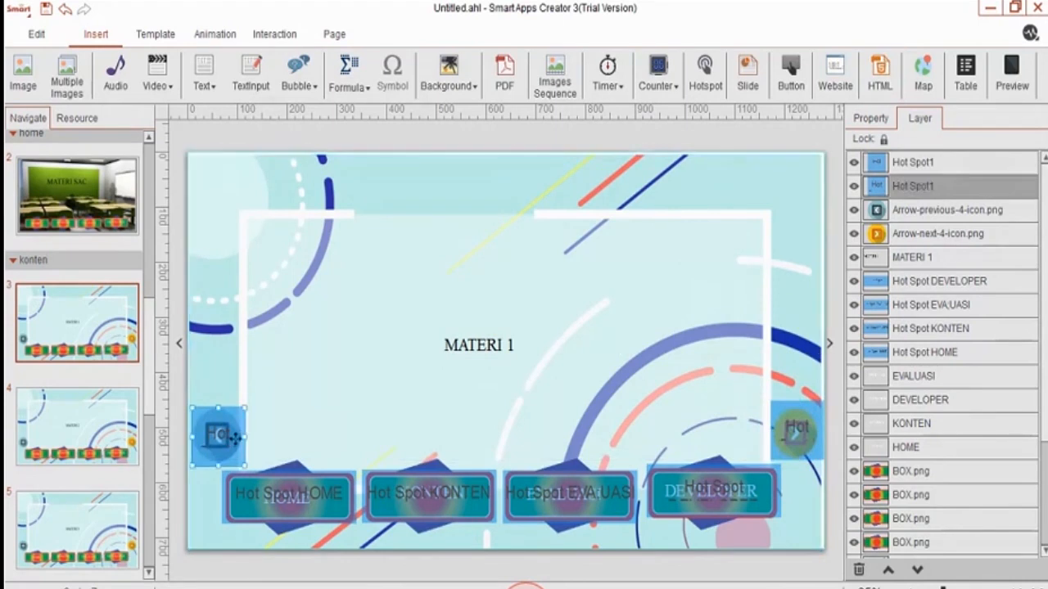
pyautogui.click(274, 33)
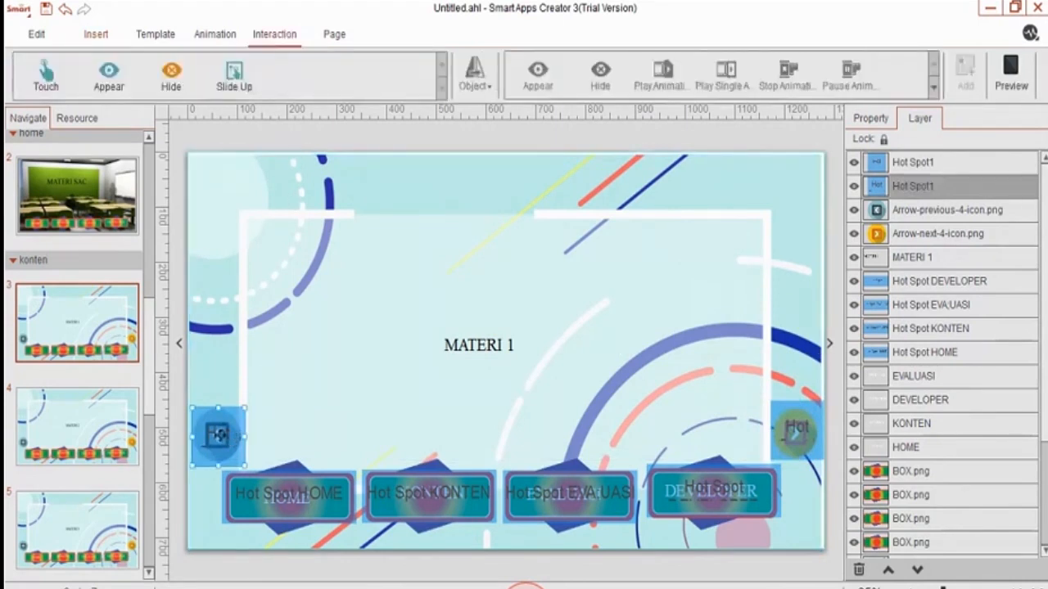
pyautogui.click(59, 78)
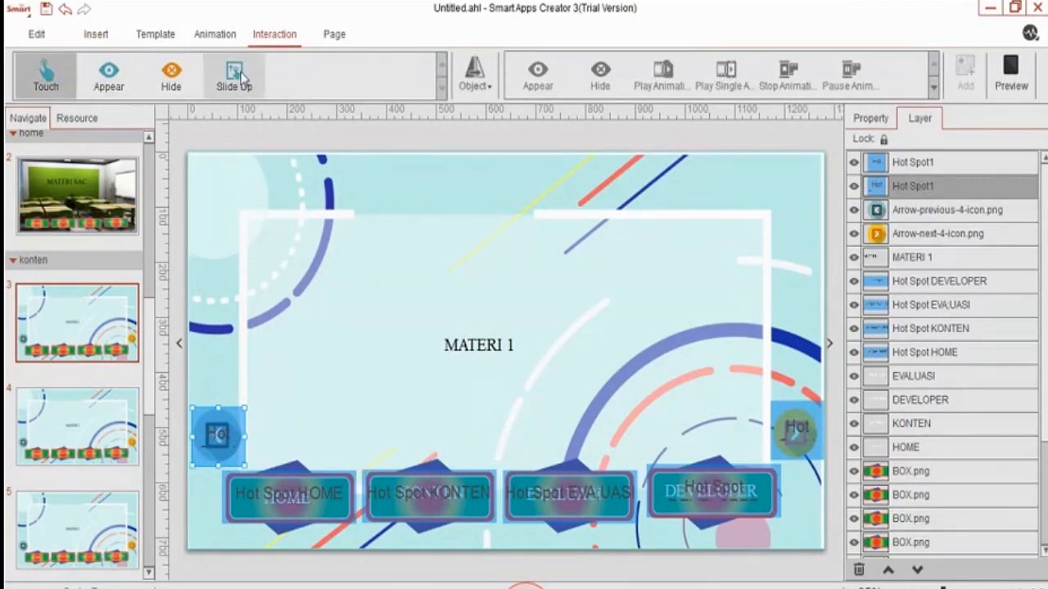
pyautogui.click(491, 86)
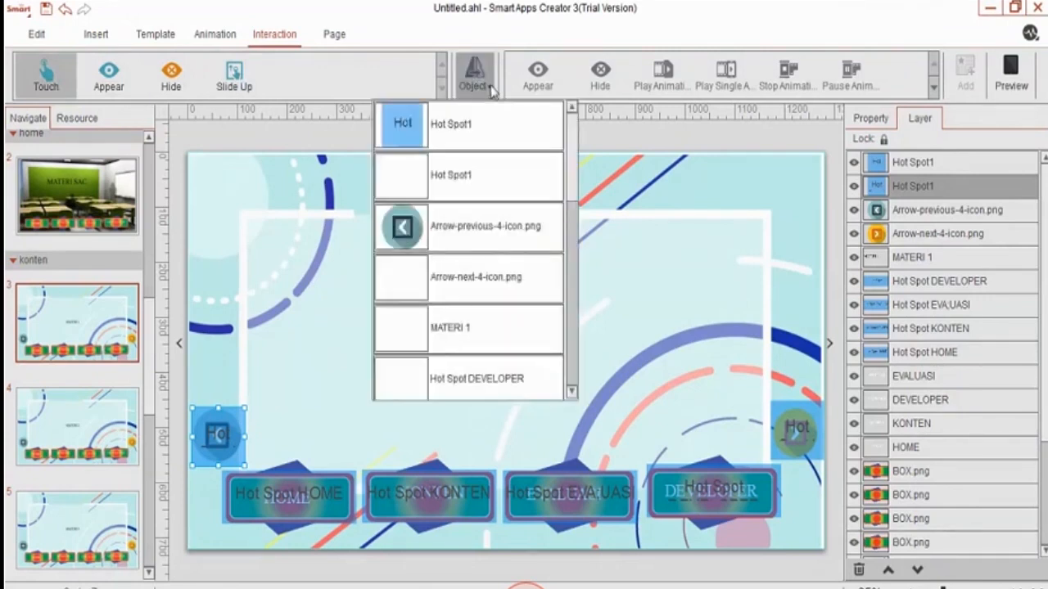
pyautogui.click(505, 330)
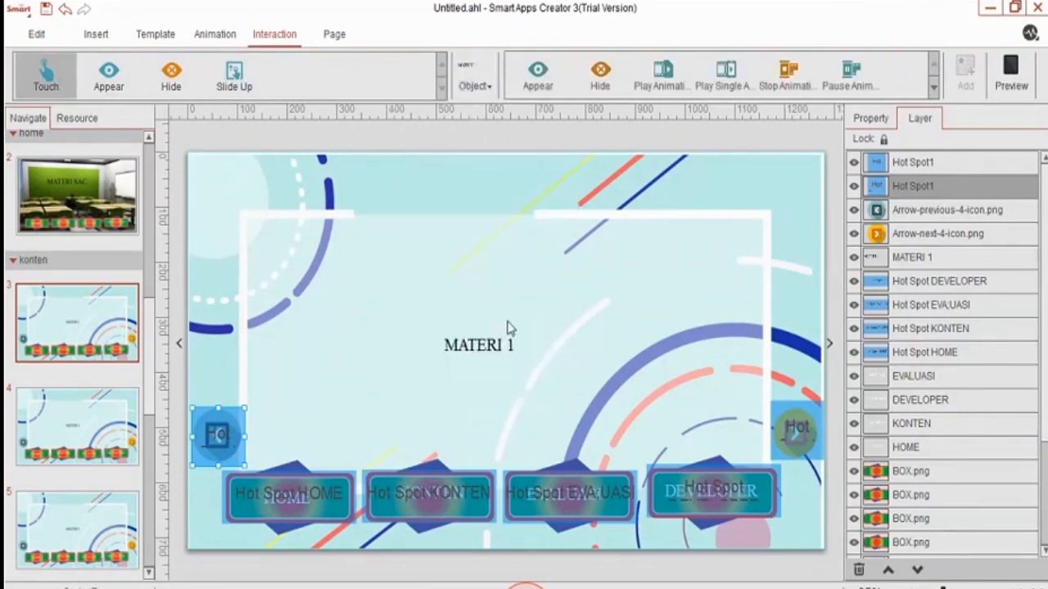
pyautogui.click(933, 88)
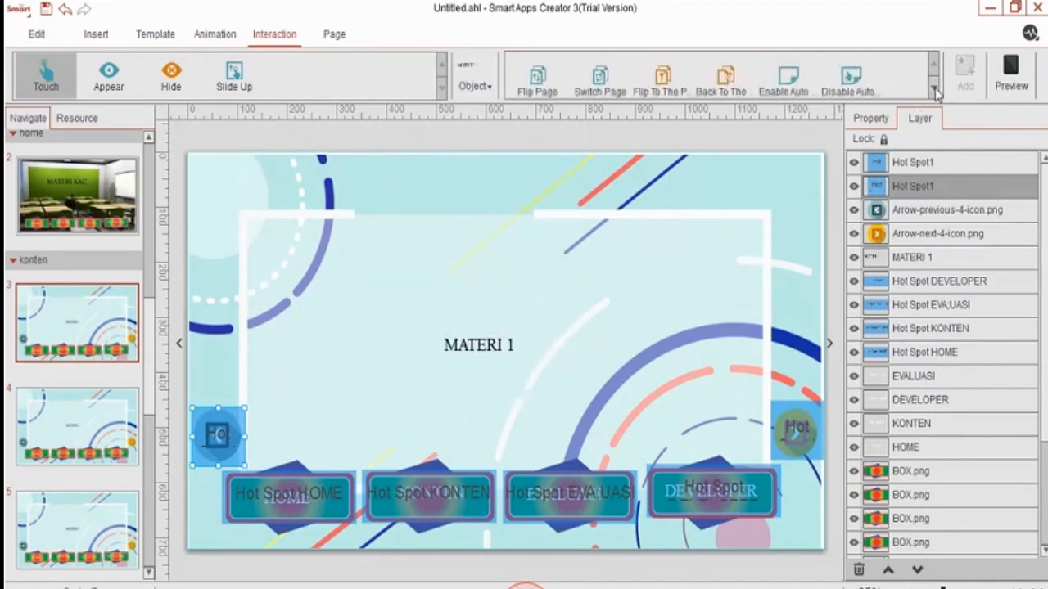
pyautogui.click(607, 89)
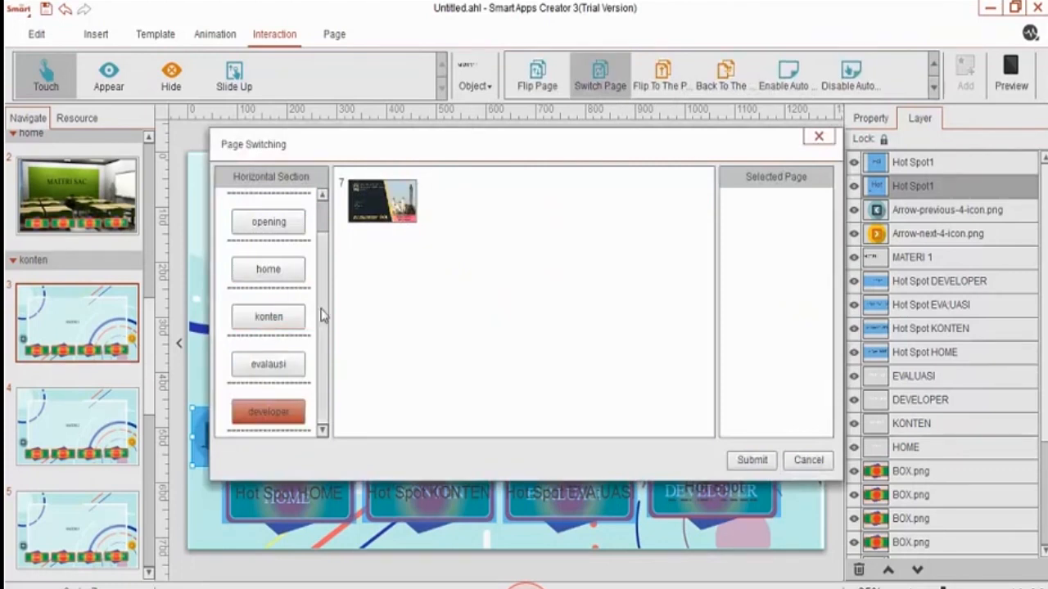
pyautogui.scroll(1, 327, 303)
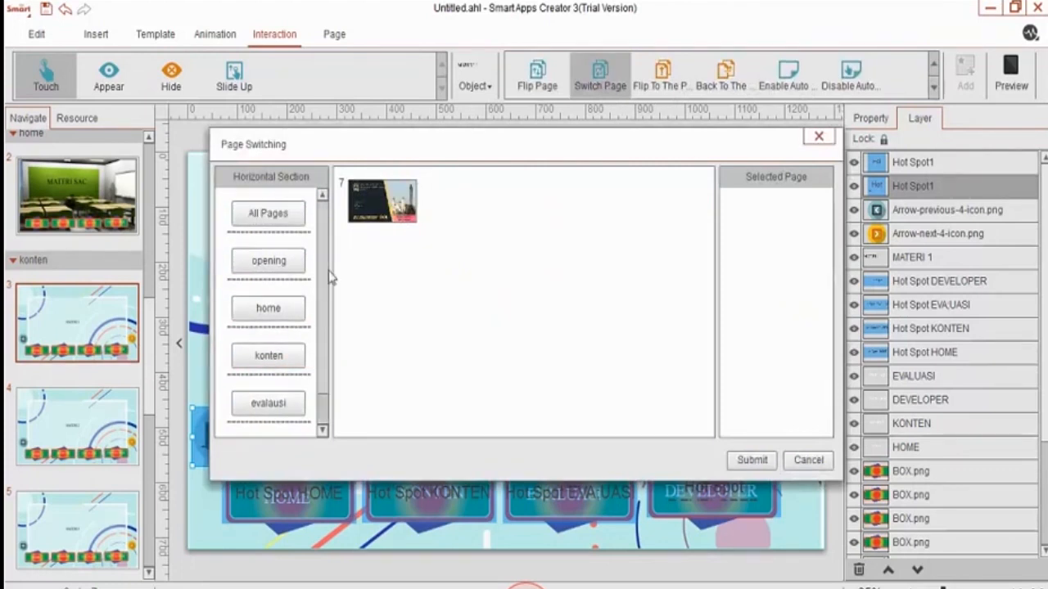
pyautogui.click(282, 352)
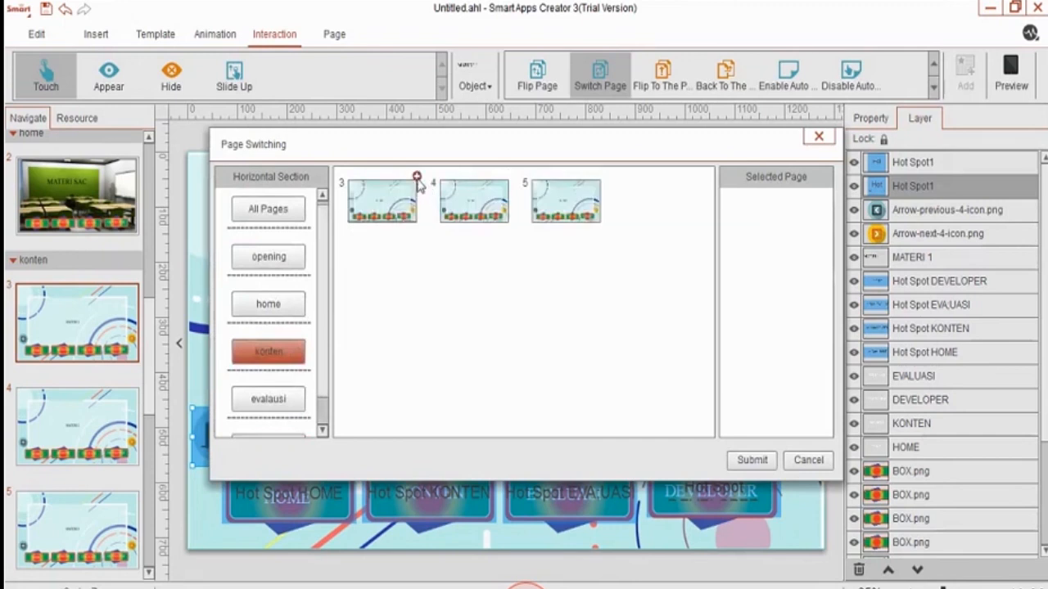
pyautogui.click(417, 178)
pyautogui.click(586, 328)
pyautogui.click(744, 460)
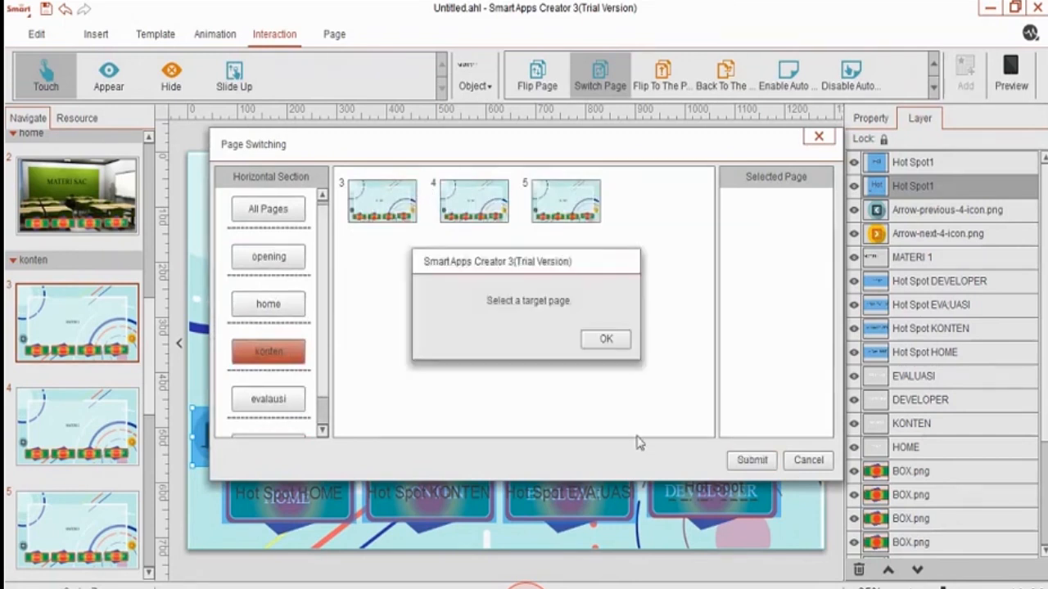
pyautogui.click(606, 340)
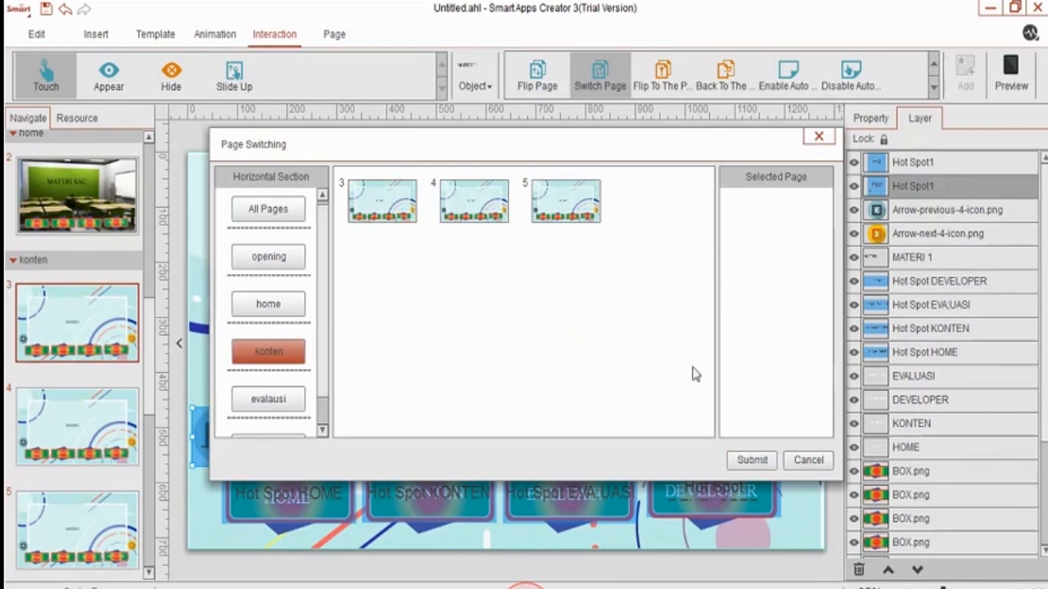
pyautogui.click(767, 463)
pyautogui.click(603, 344)
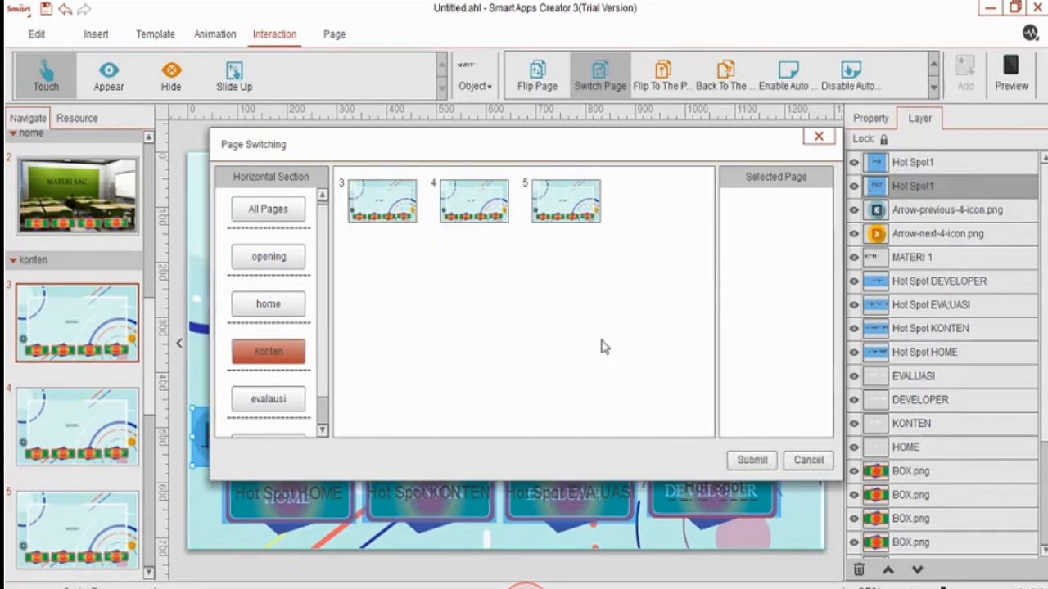
pyautogui.click(807, 460)
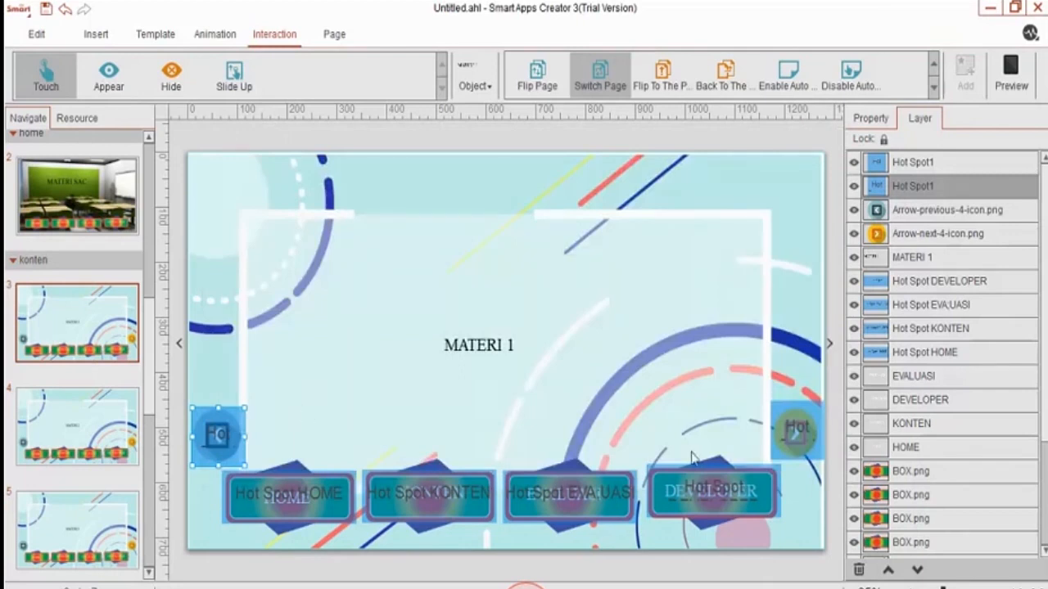
# Give the next arrow's hotspot on page 3 a Touch interaction on Arrow-next-4-icon.png that switches to page 4 of the konten section.
pyautogui.click(806, 442)
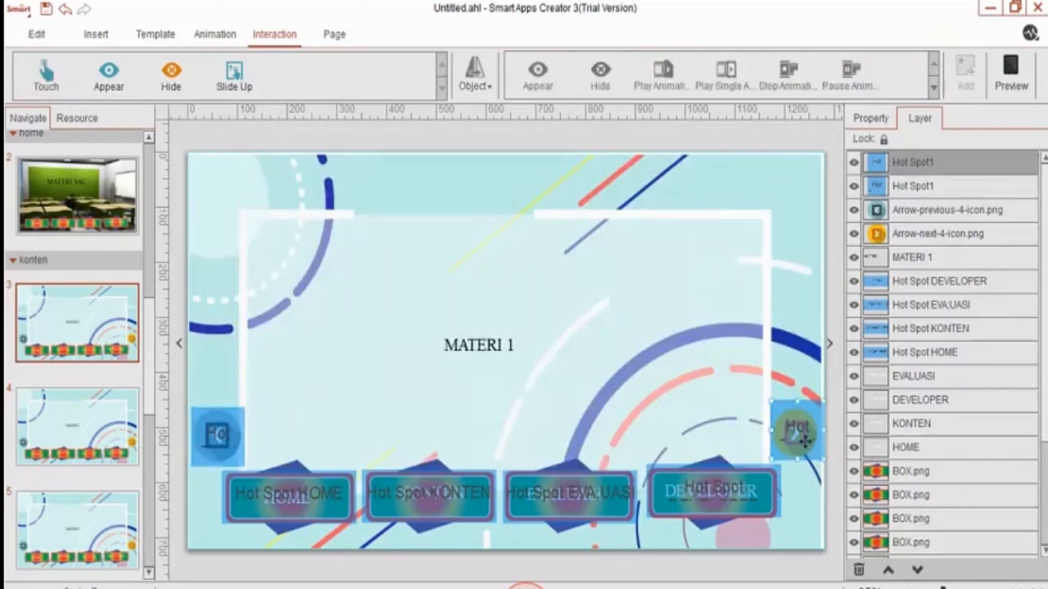
pyautogui.click(62, 85)
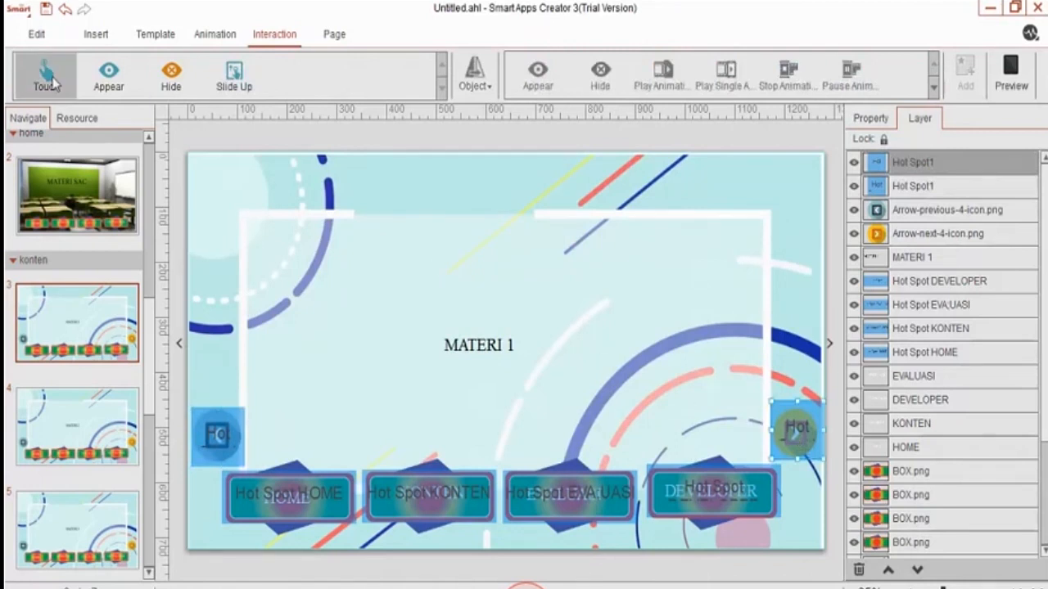
pyautogui.click(487, 89)
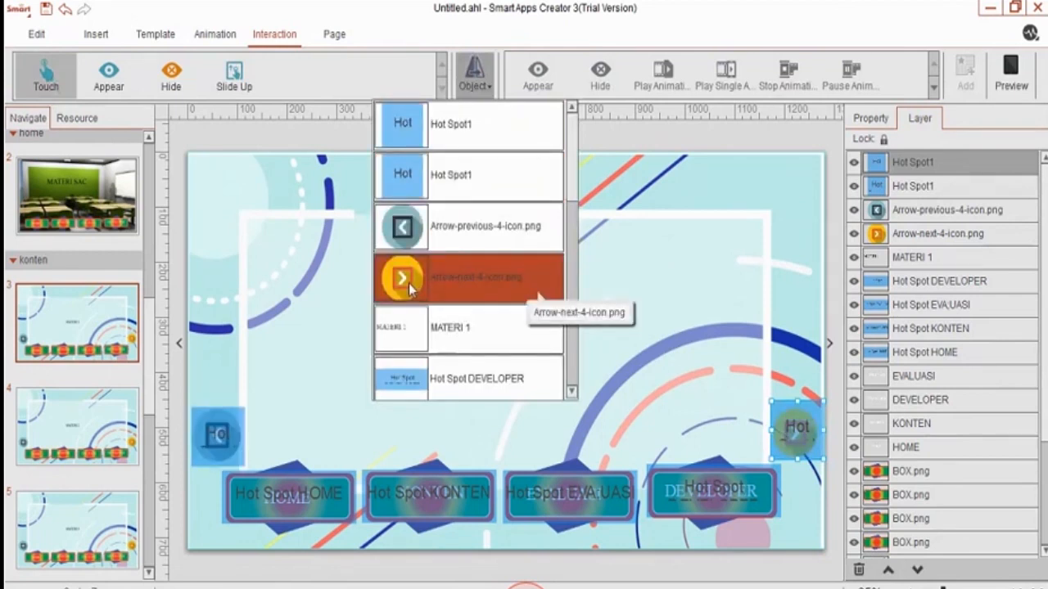
pyautogui.click(408, 283)
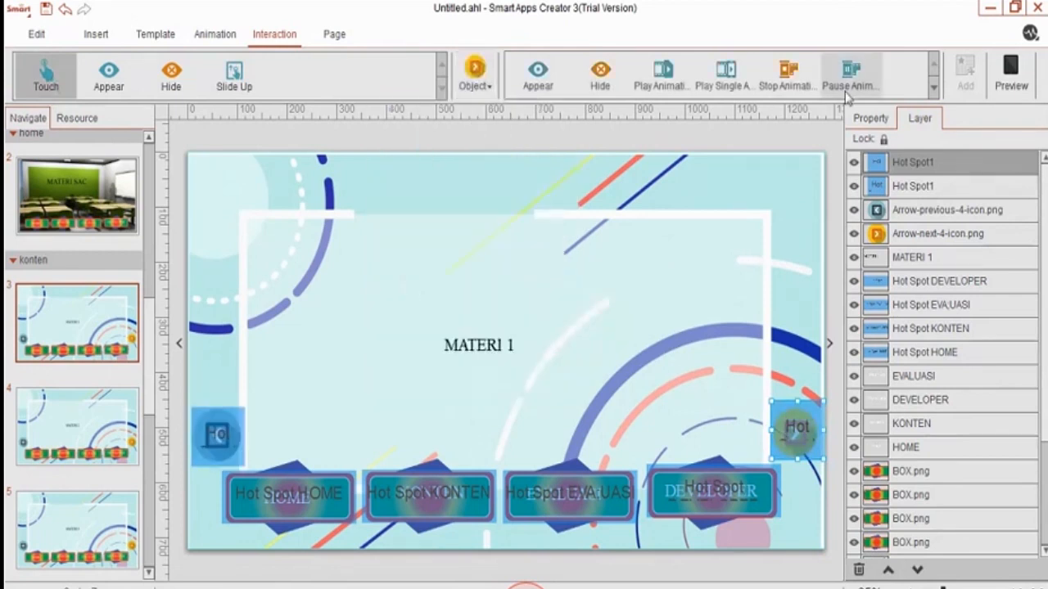
pyautogui.click(932, 90)
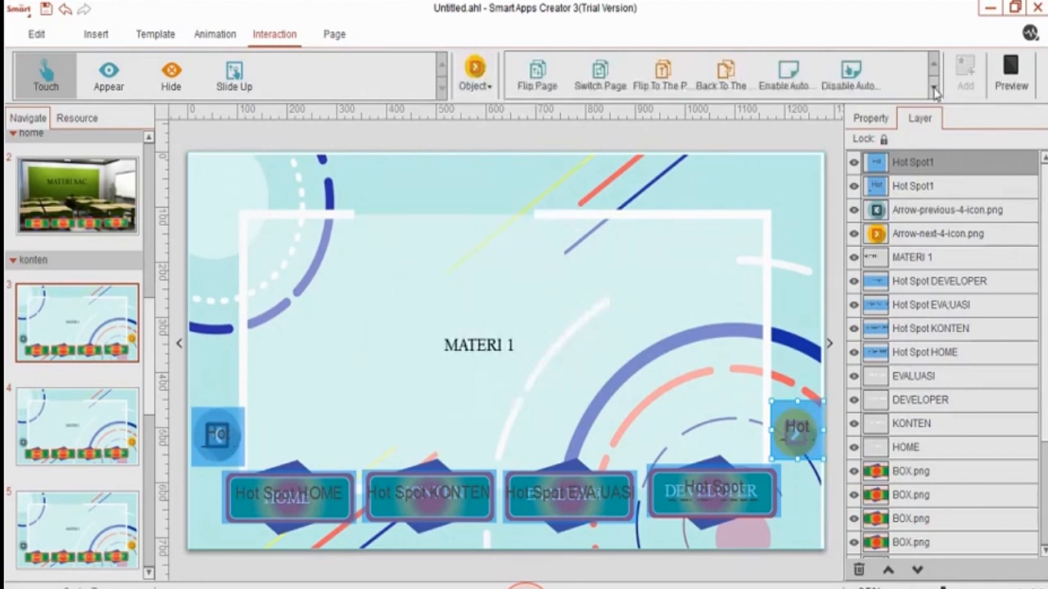
pyautogui.click(615, 91)
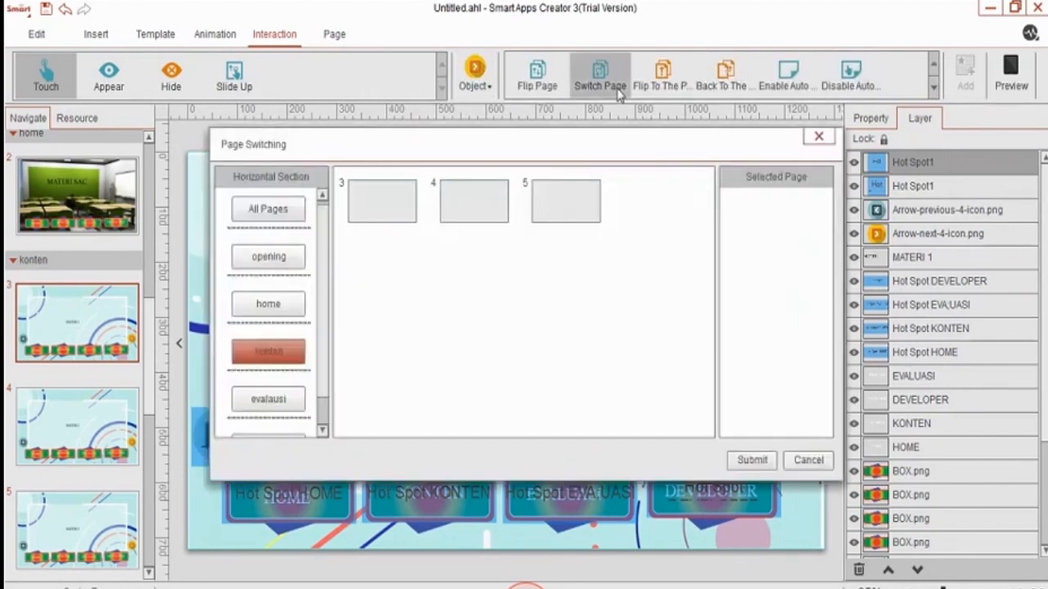
pyautogui.click(417, 178)
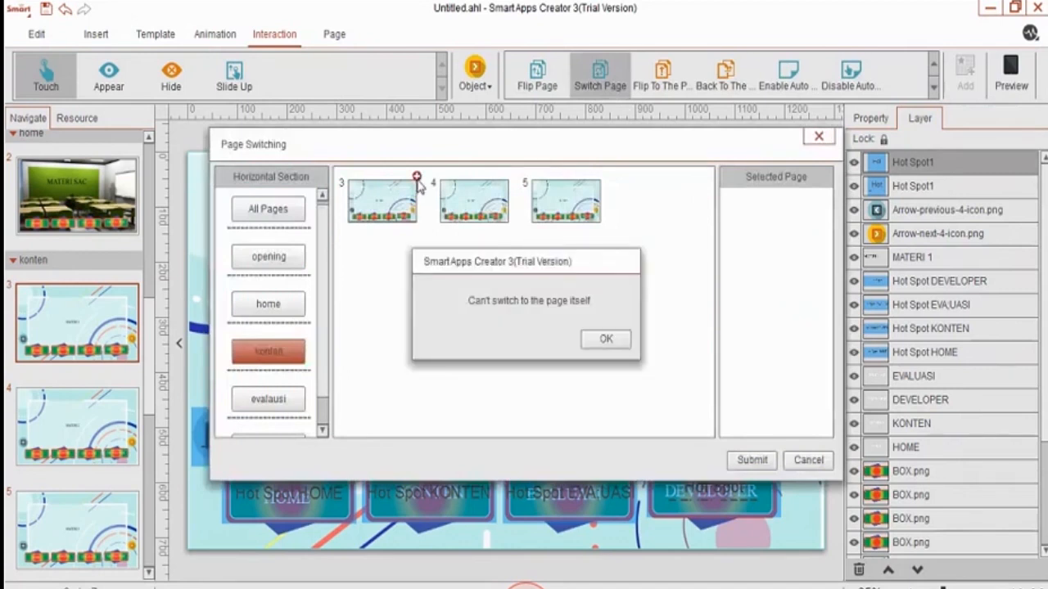
pyautogui.moveTo(508, 187)
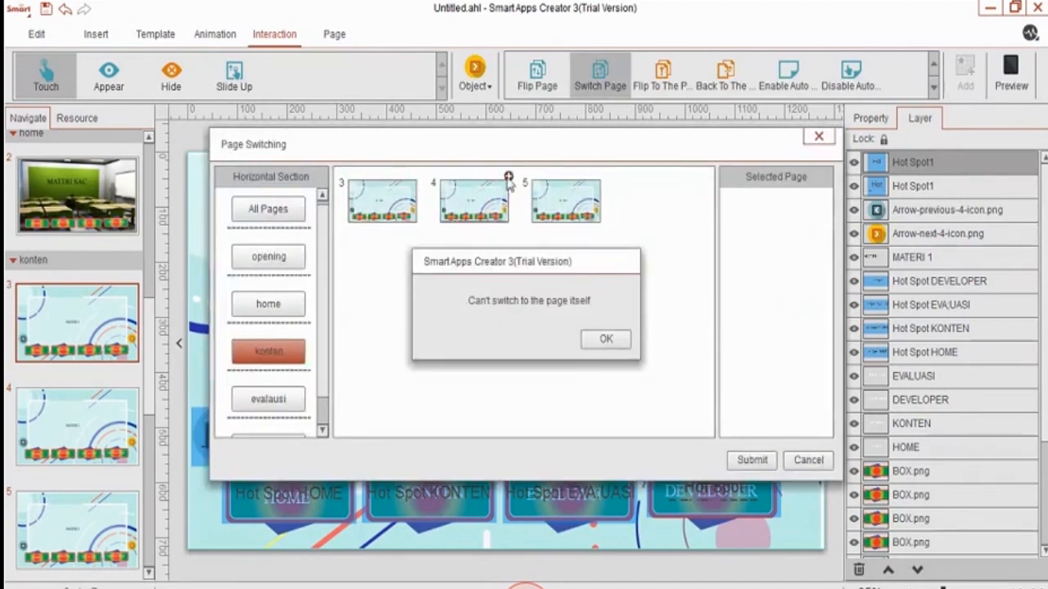
pyautogui.click(604, 338)
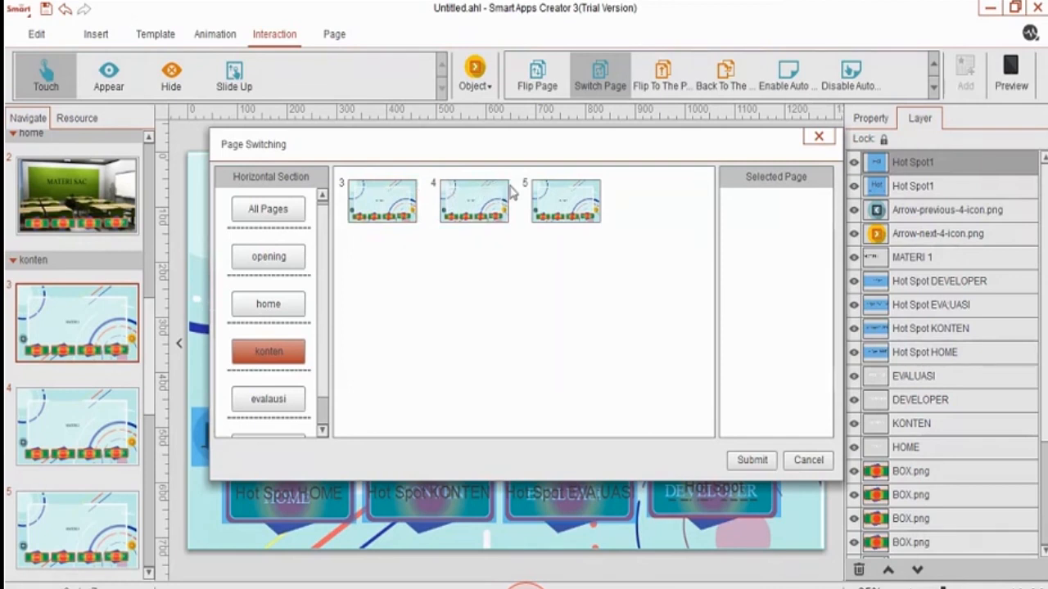
pyautogui.click(508, 178)
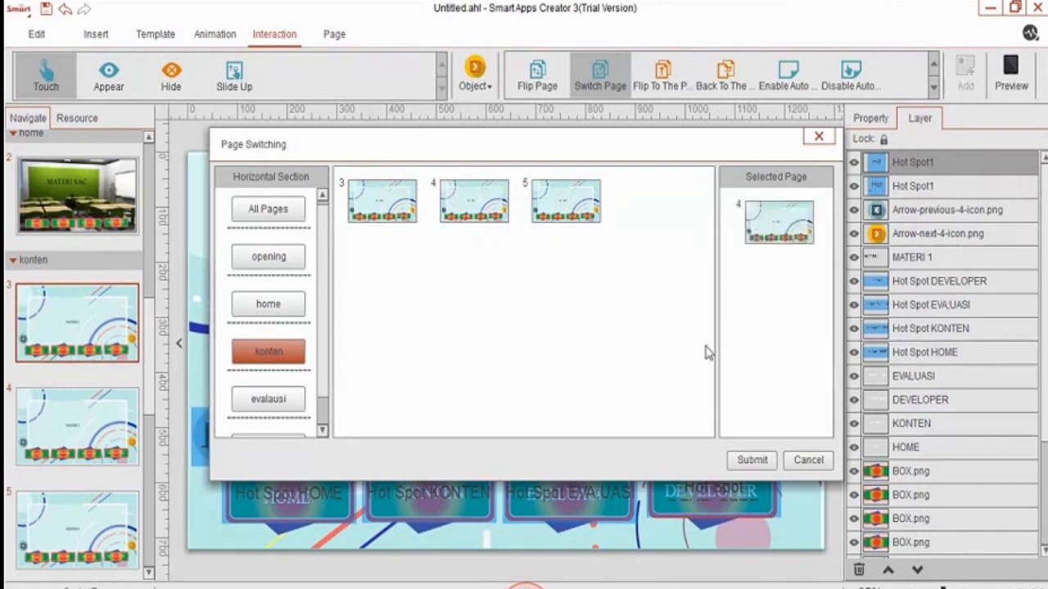
pyautogui.click(751, 460)
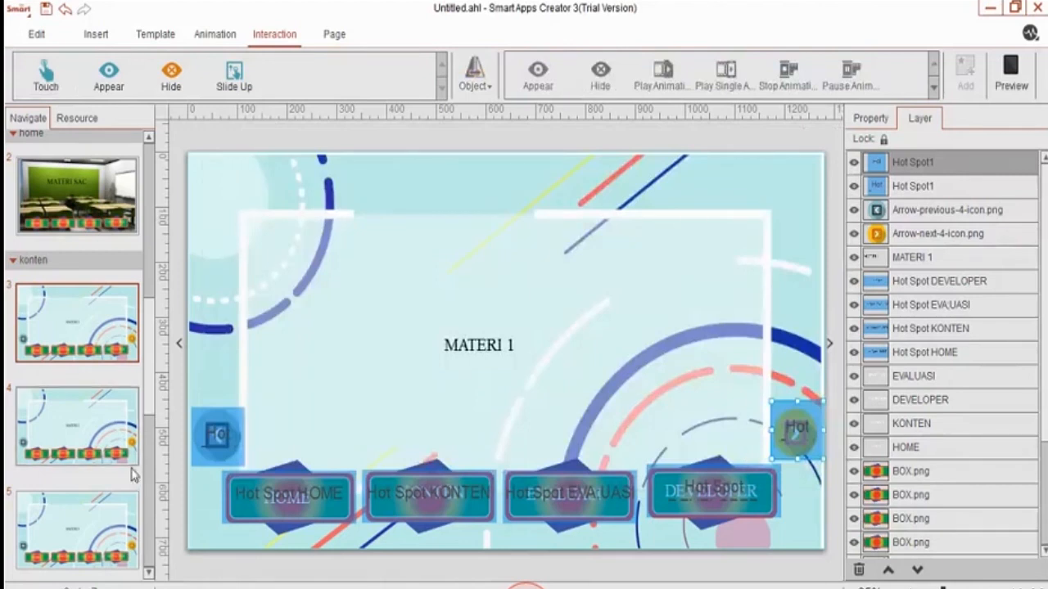
# On page 4, add a hotspot over the previous arrow and place a copy of it over the next arrow.
pyautogui.click(103, 432)
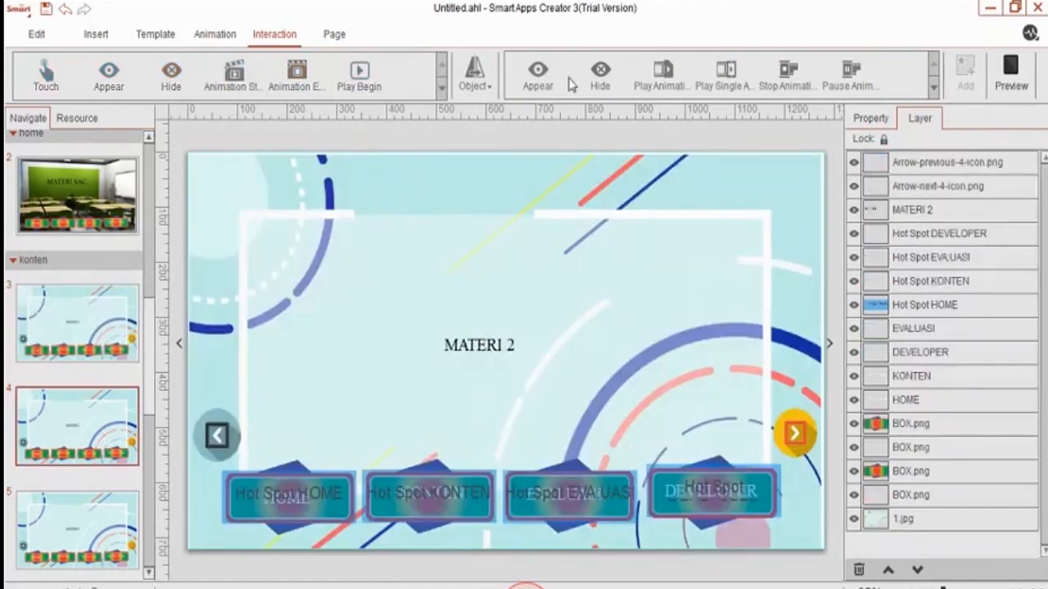
pyautogui.click(106, 34)
pyautogui.click(709, 81)
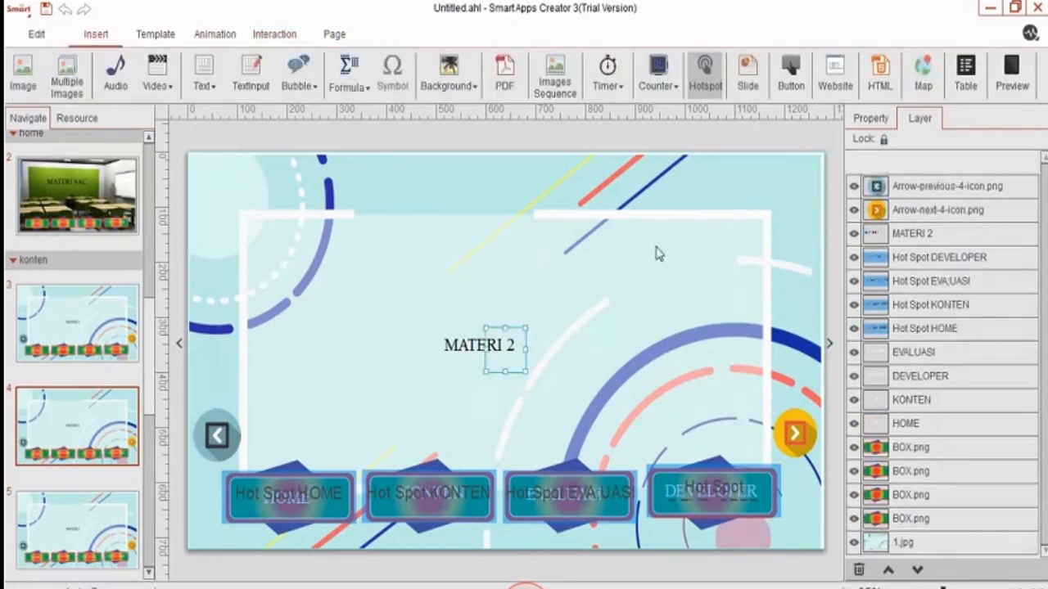
pyautogui.moveTo(495, 354); pyautogui.dragTo(796, 432)
pyautogui.hotkey('ctrl', 'c')
pyautogui.hotkey('ctrl', 'v')
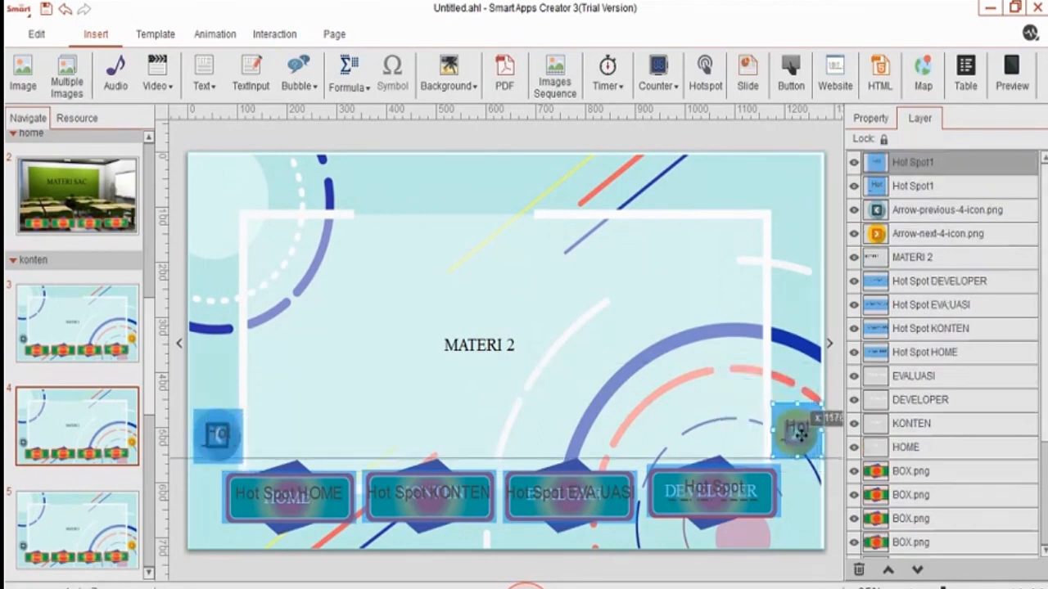
# Give the previous arrow's hotspot on page 4 a Touch interaction on Arrow-previous-4-icon.png that switches to page 3.
pyautogui.click(238, 455)
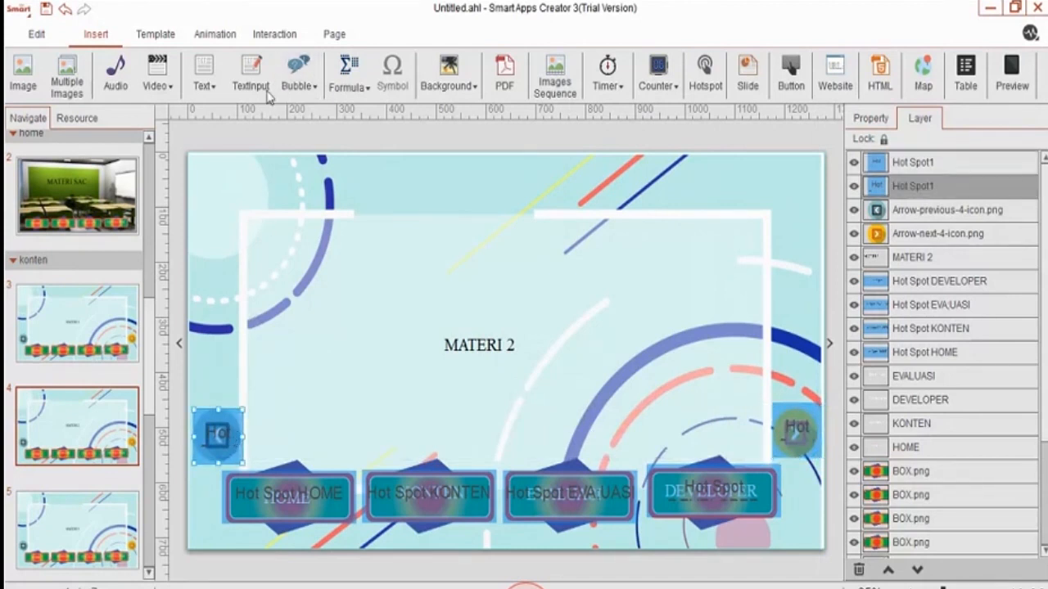
pyautogui.click(279, 35)
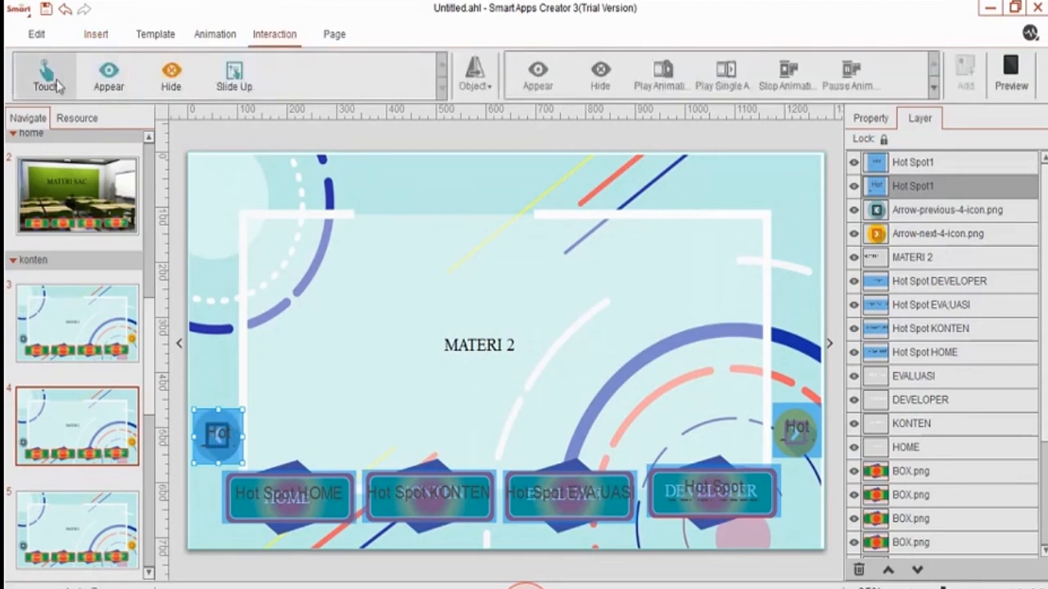
pyautogui.click(474, 75)
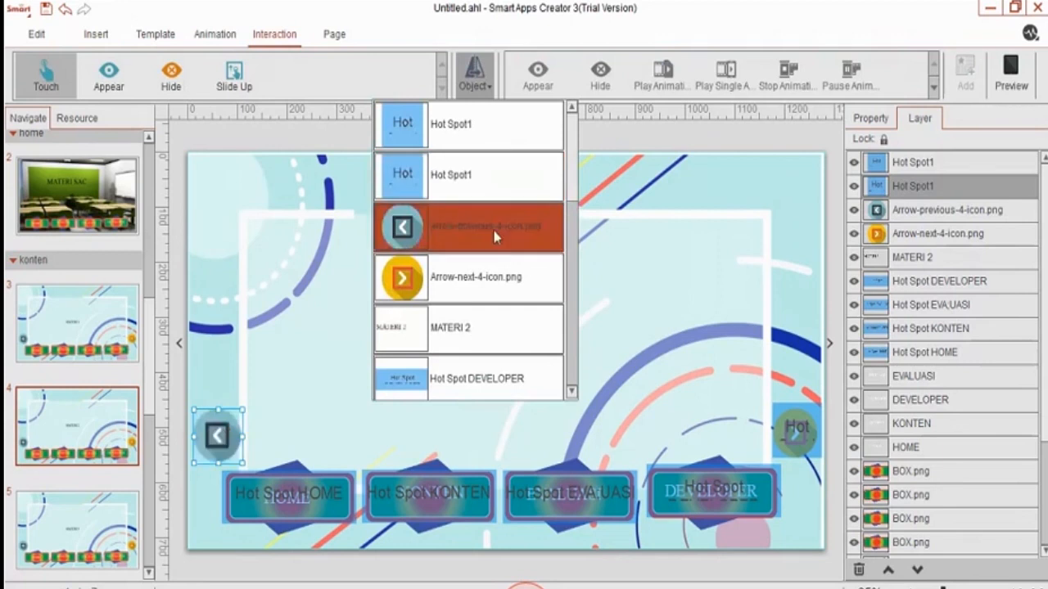
pyautogui.click(491, 237)
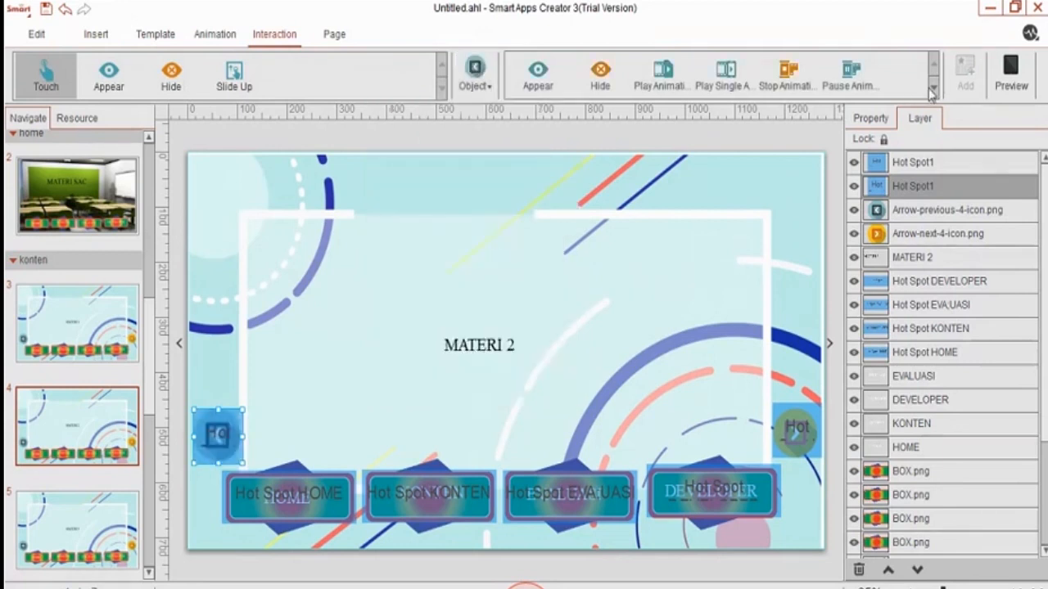
pyautogui.click(933, 85)
pyautogui.click(599, 78)
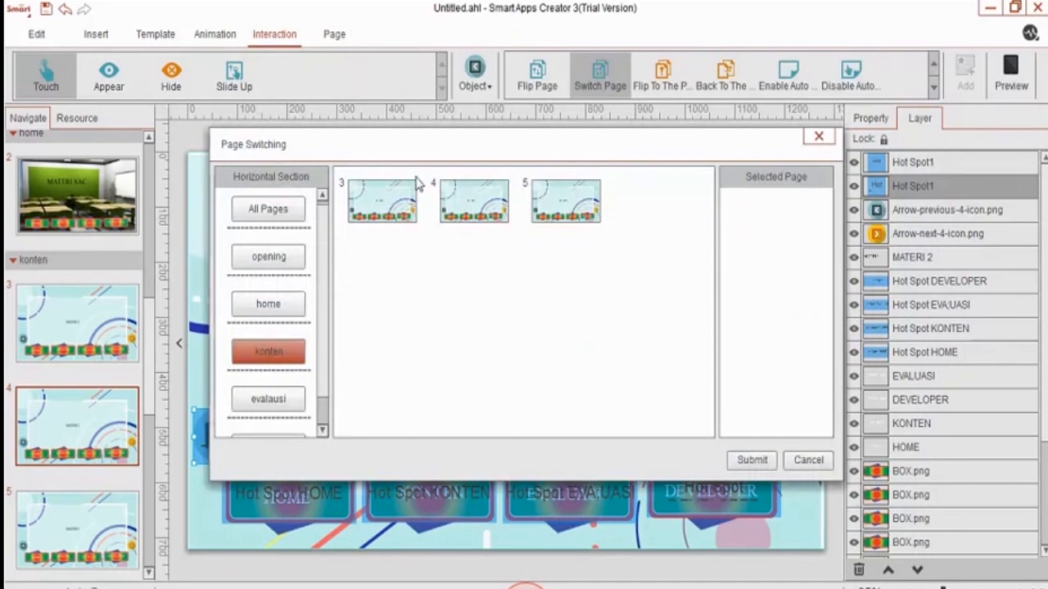
pyautogui.click(417, 184)
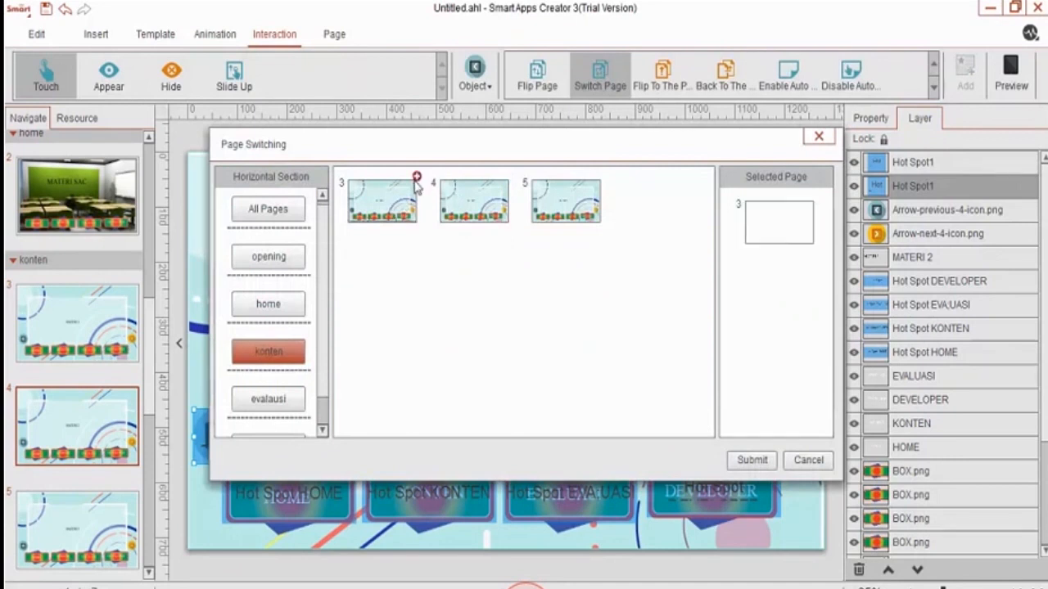
pyautogui.click(764, 463)
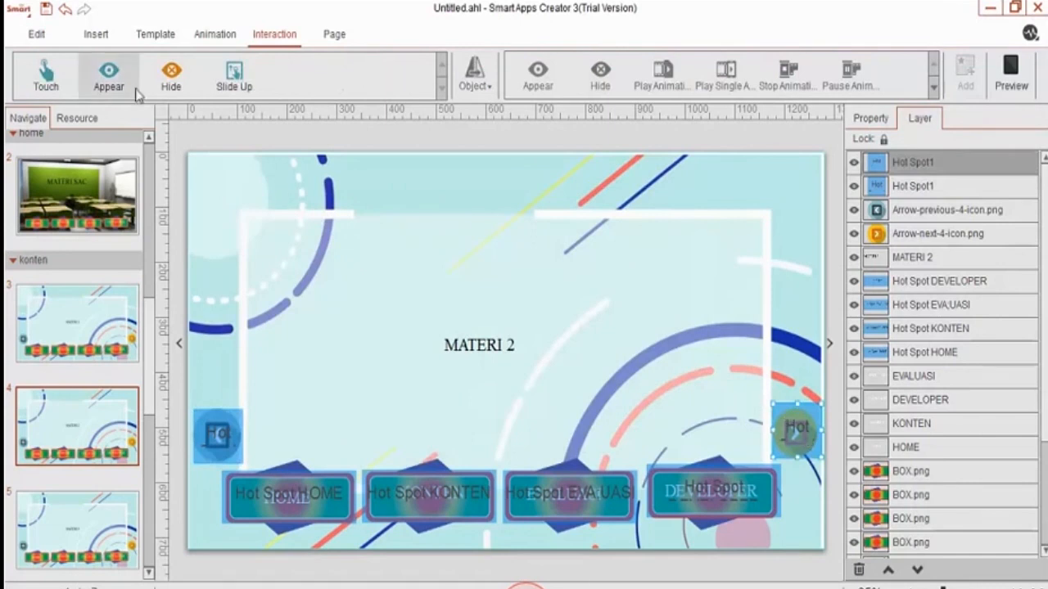
# Give the next arrow's hotspot on page 4 a Touch interaction on Arrow-next-4-icon.png that switches to page 5 of the konten section.
pyautogui.click(58, 83)
pyautogui.click(492, 93)
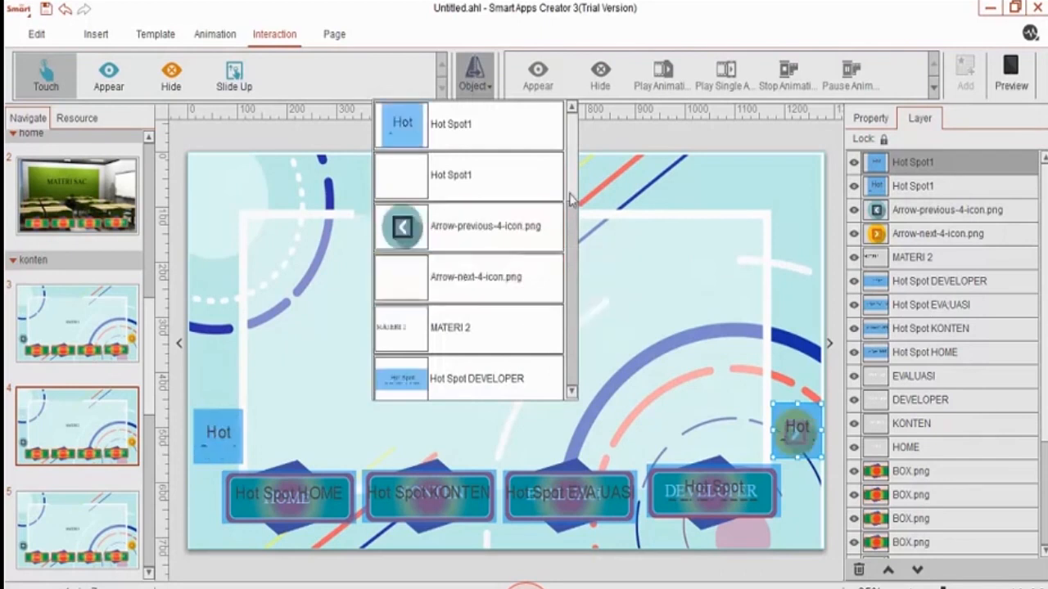
pyautogui.scroll(-2, 572, 209)
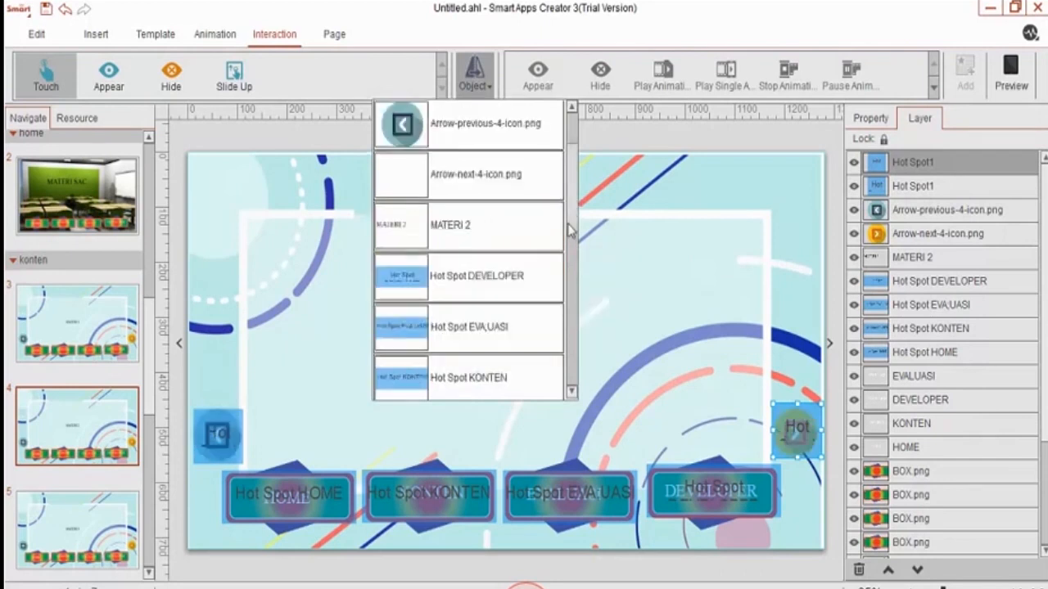
pyautogui.click(512, 187)
pyautogui.scroll(-1, 663, 78)
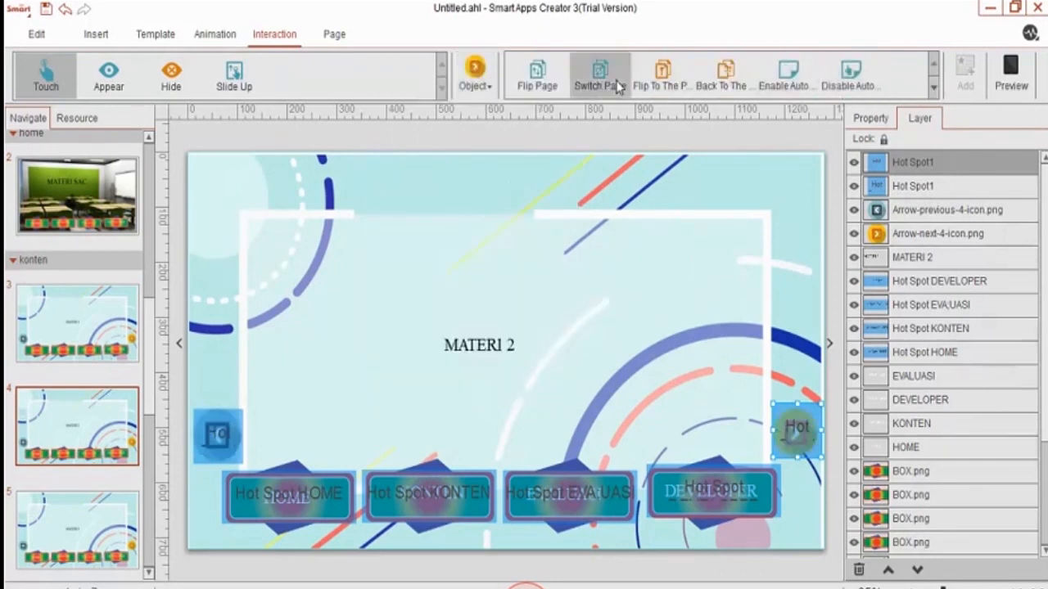
pyautogui.click(615, 85)
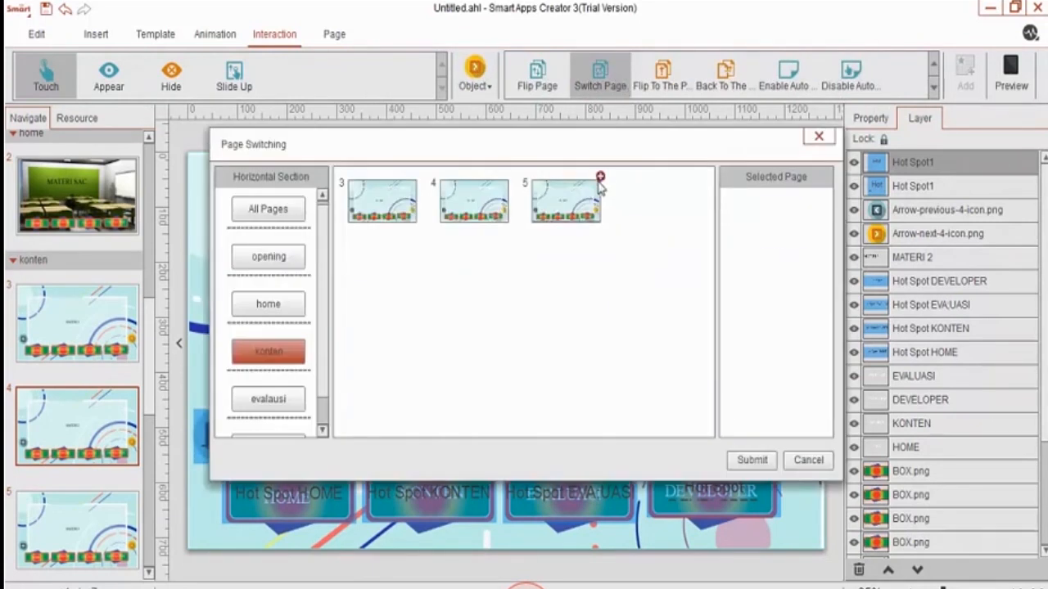
pyautogui.click(600, 182)
pyautogui.click(751, 460)
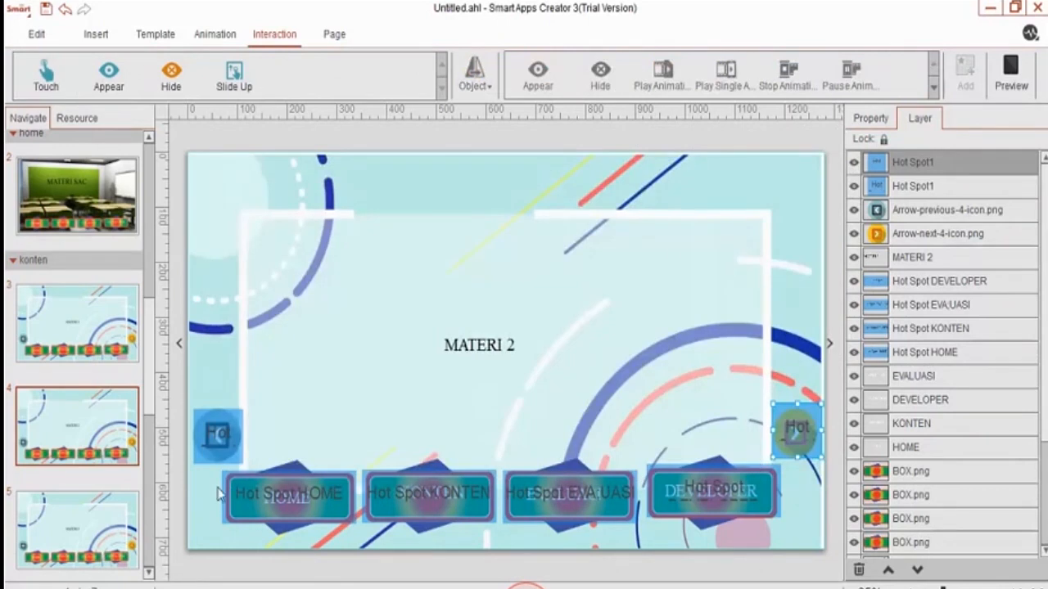
# On page 5, add a hotspot over the previous arrow and place a copy of it over the next arrow.
pyautogui.click(85, 523)
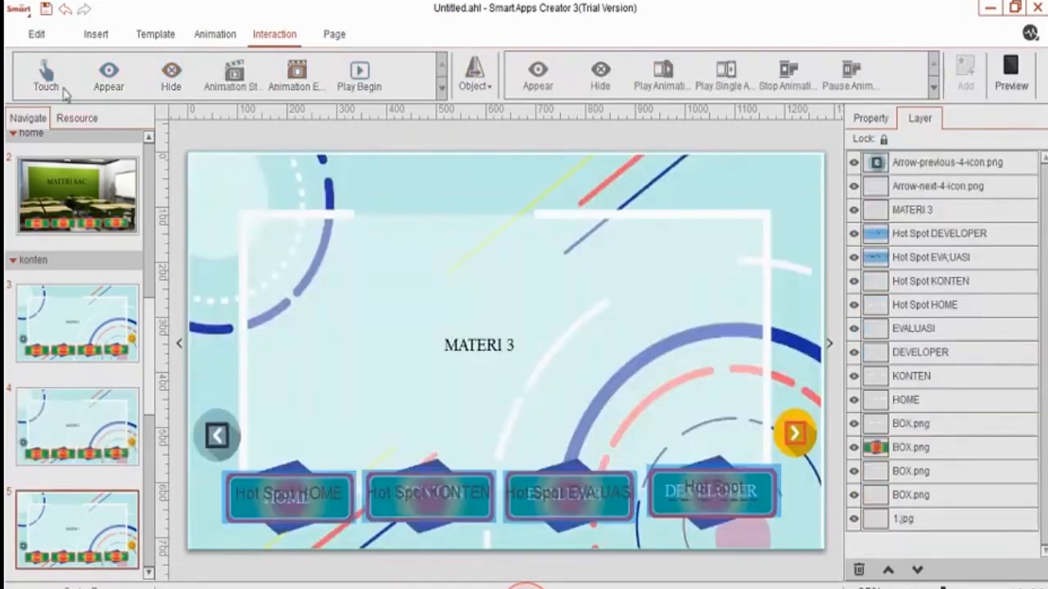
pyautogui.click(96, 34)
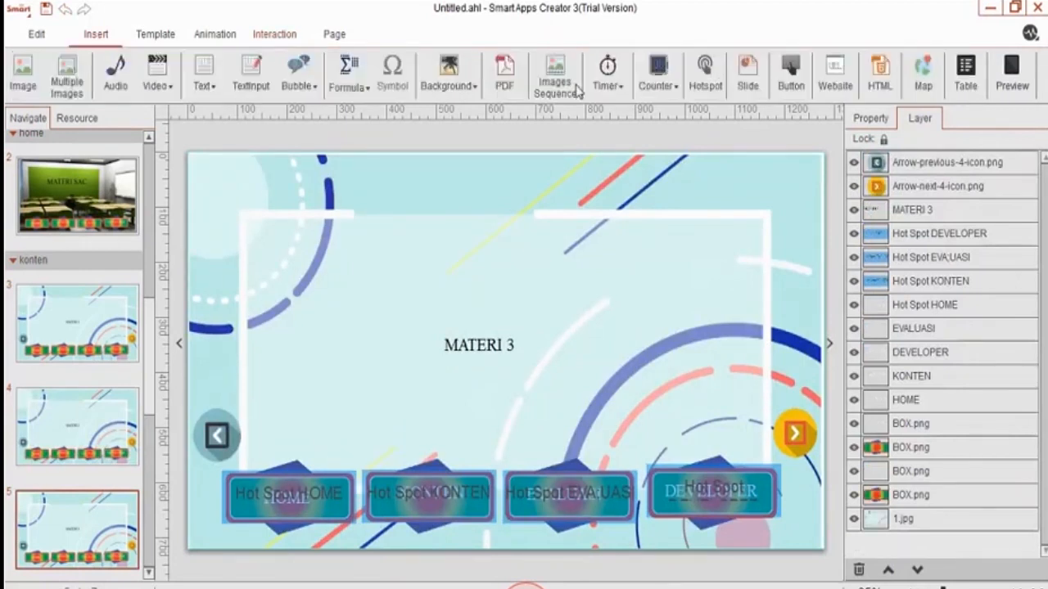
pyautogui.click(705, 72)
pyautogui.moveTo(510, 341); pyautogui.dragTo(796, 427)
pyautogui.hotkey('ctrl', 'c')
pyautogui.hotkey('ctrl', 'v')
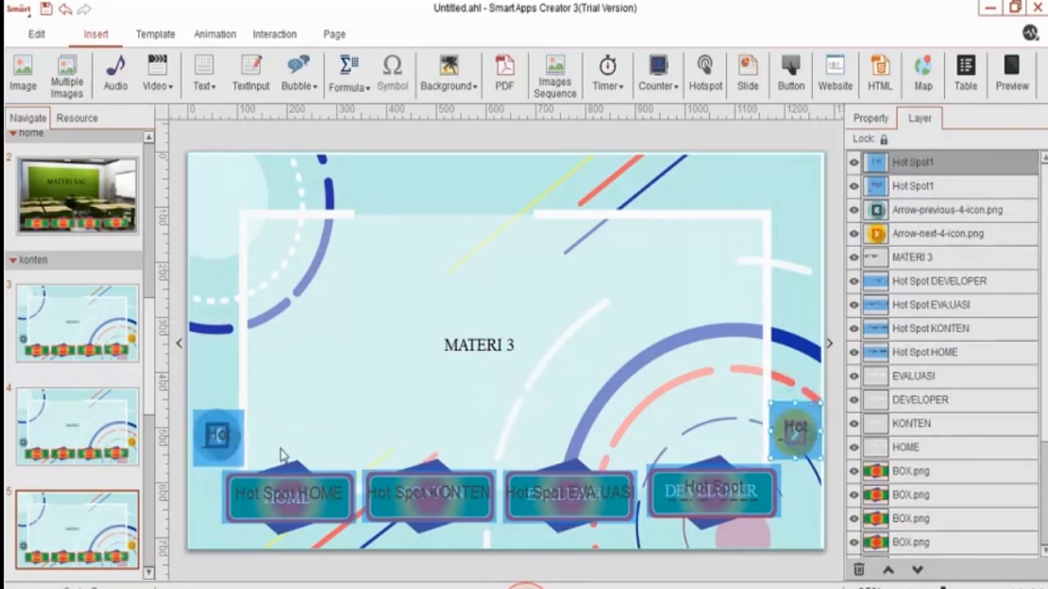
# Give the previous arrow's hotspot on page 5 a Touch interaction on Arrow-previous-4-icon.png that switches to page 4.
pyautogui.click(235, 453)
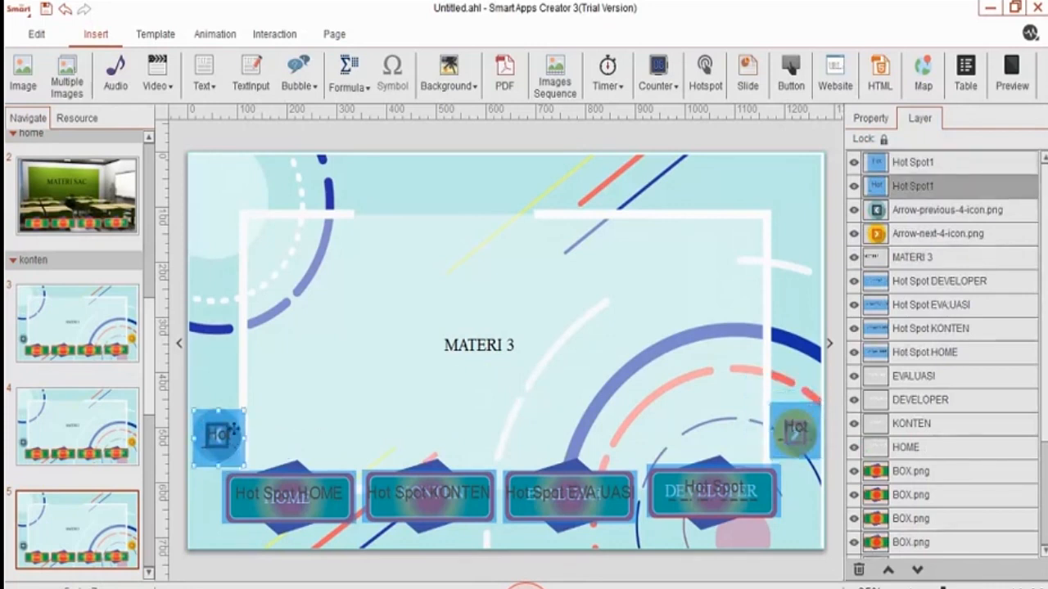
pyautogui.click(283, 36)
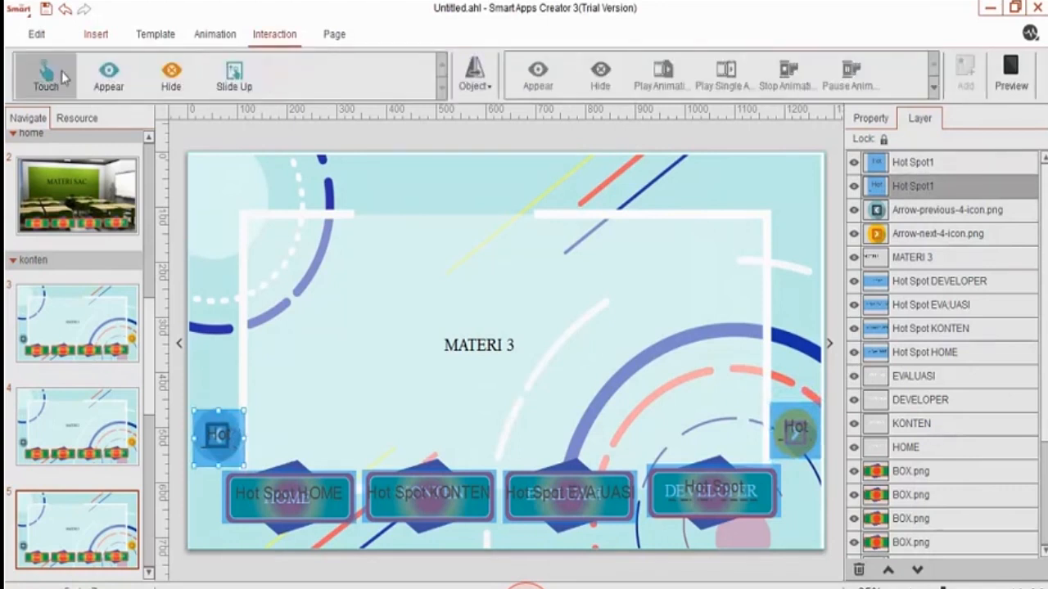
pyautogui.click(474, 82)
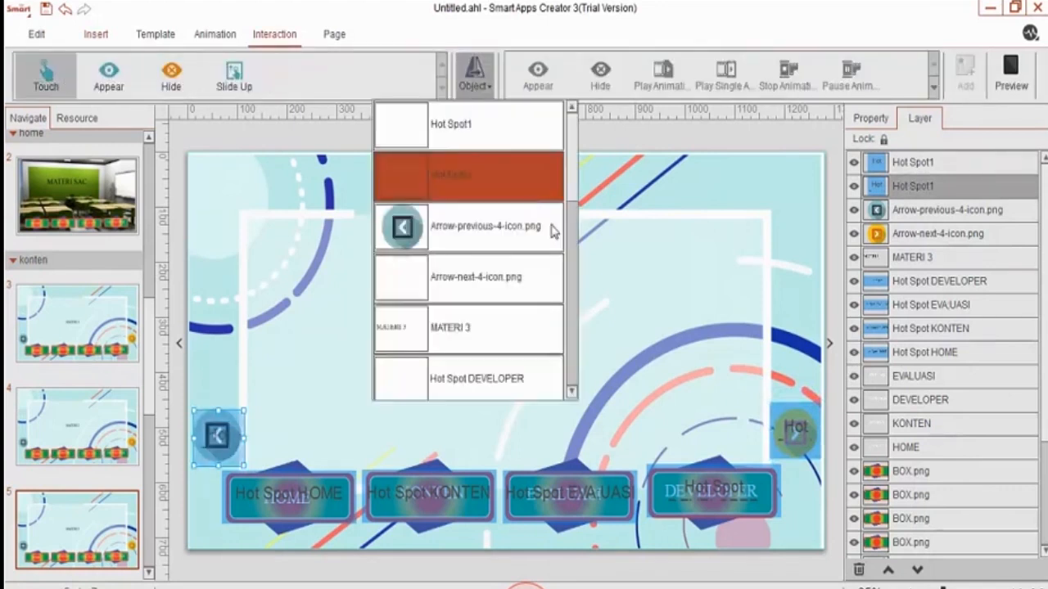
pyautogui.click(501, 242)
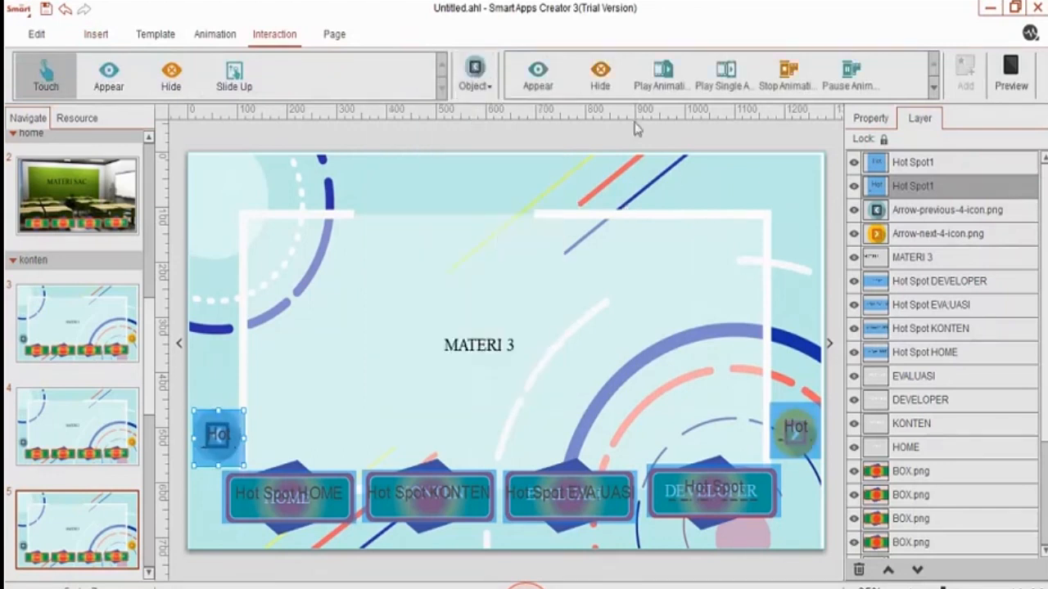
pyautogui.click(933, 87)
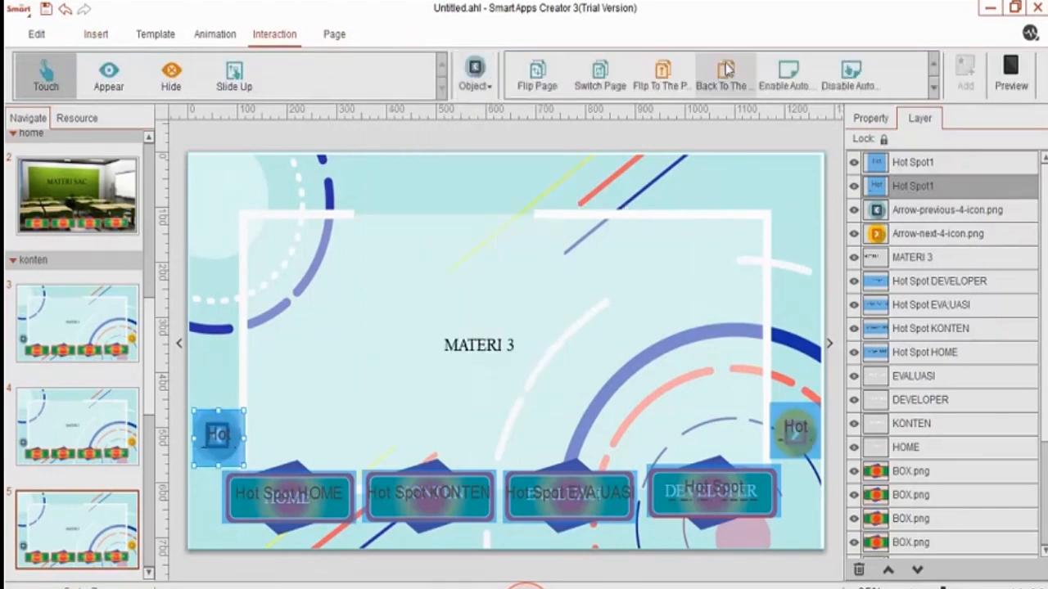
pyautogui.click(596, 87)
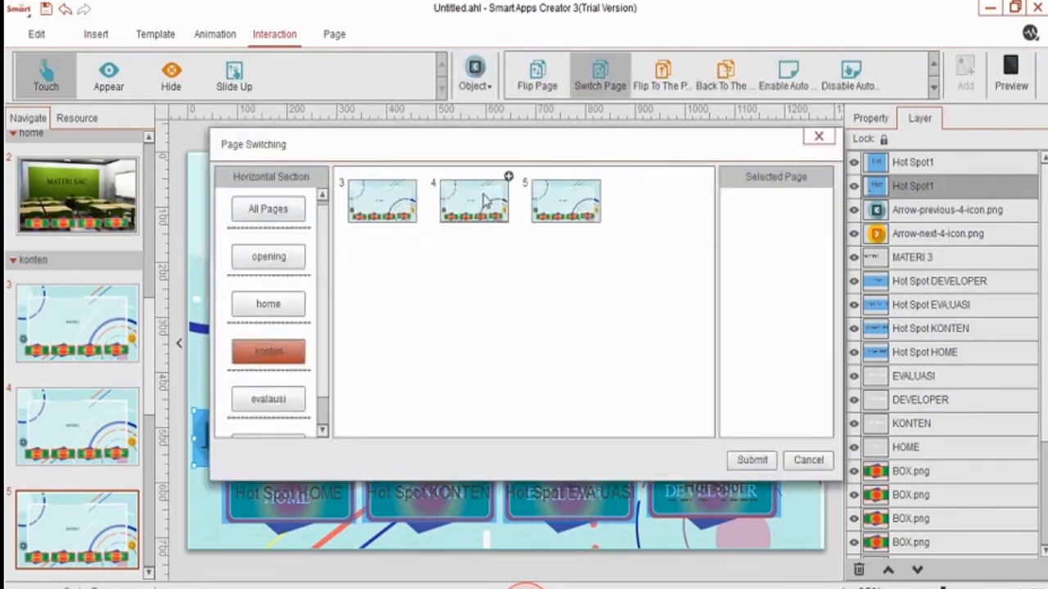
pyautogui.click(508, 177)
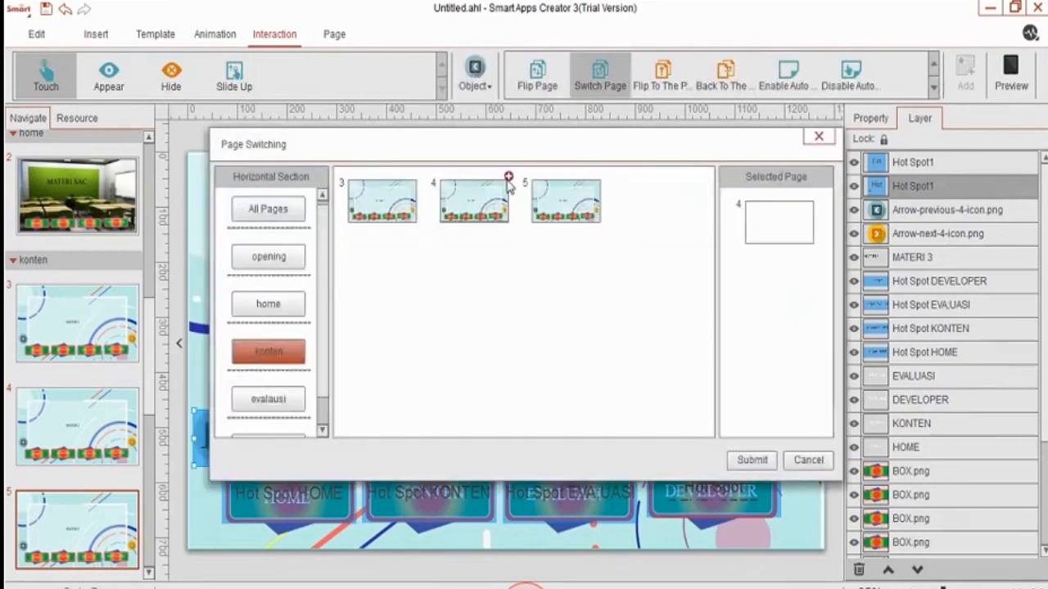
pyautogui.click(751, 459)
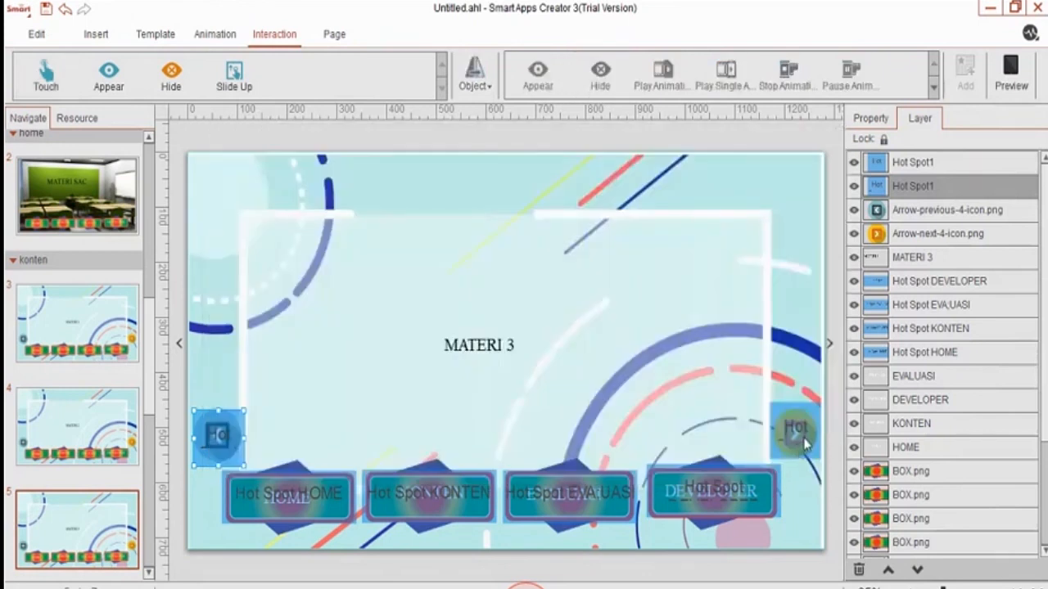
pyautogui.click(815, 418)
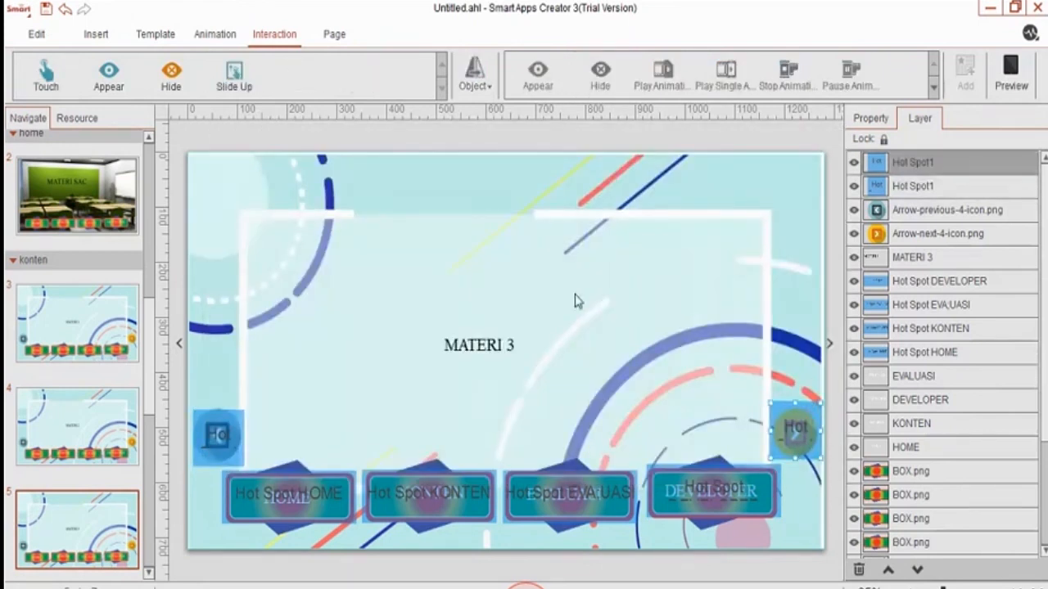
pyautogui.click(46, 77)
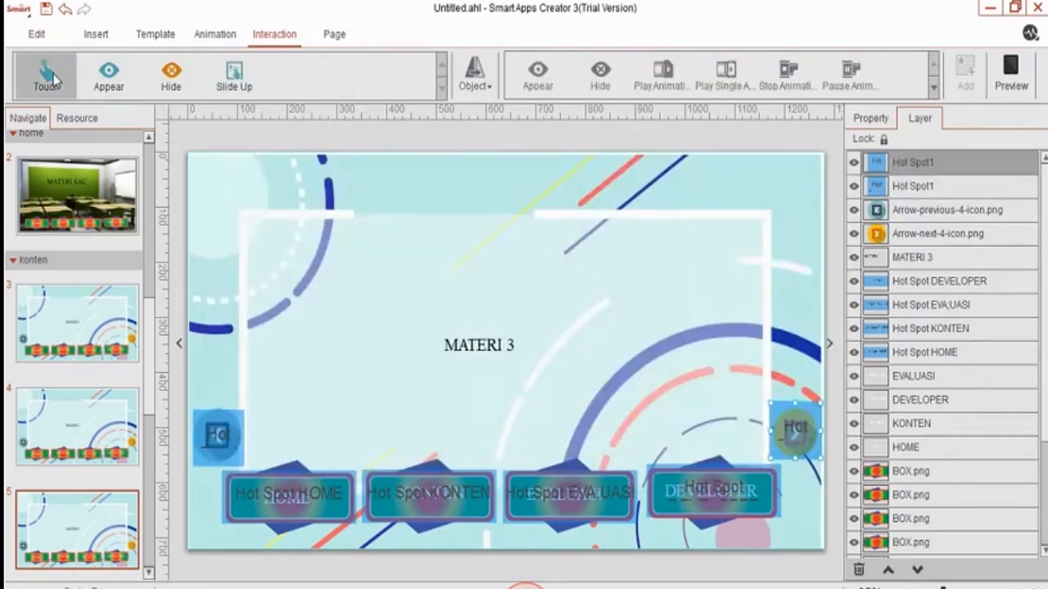
pyautogui.click(485, 93)
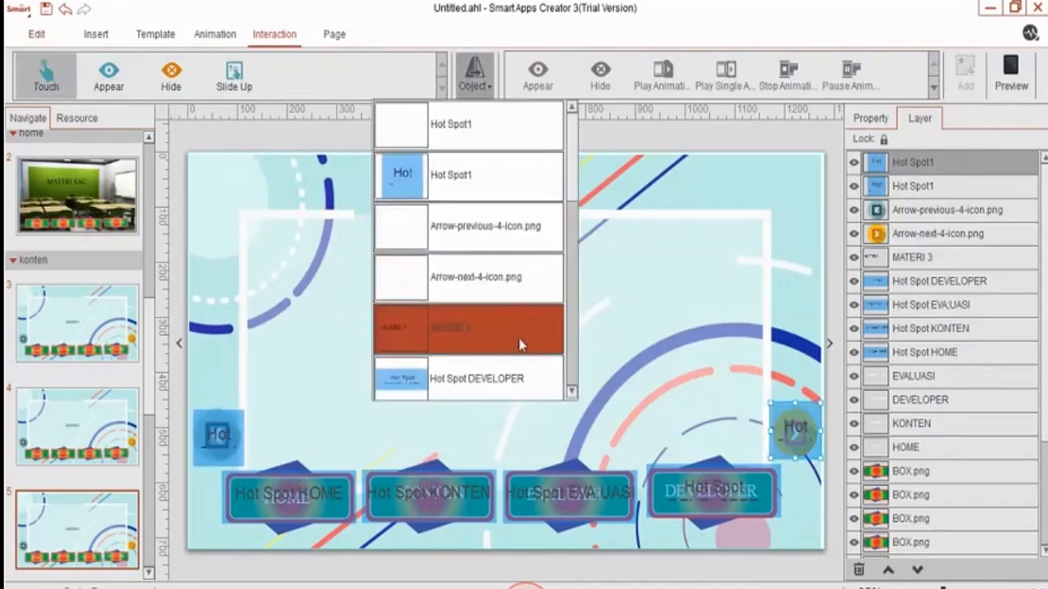
pyautogui.click(499, 278)
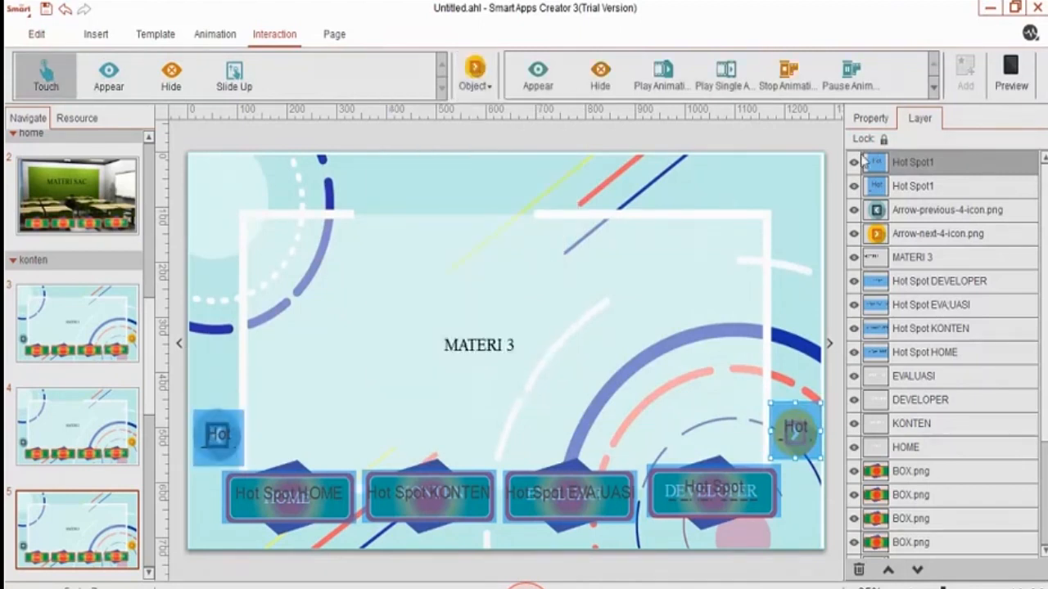
pyautogui.click(933, 89)
pyautogui.click(599, 82)
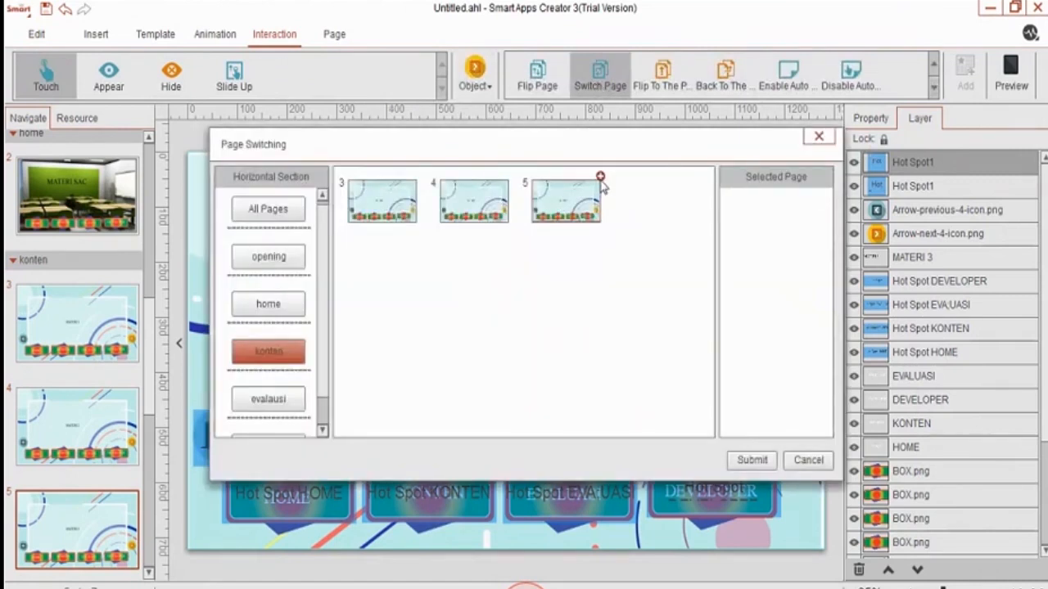
pyautogui.click(751, 460)
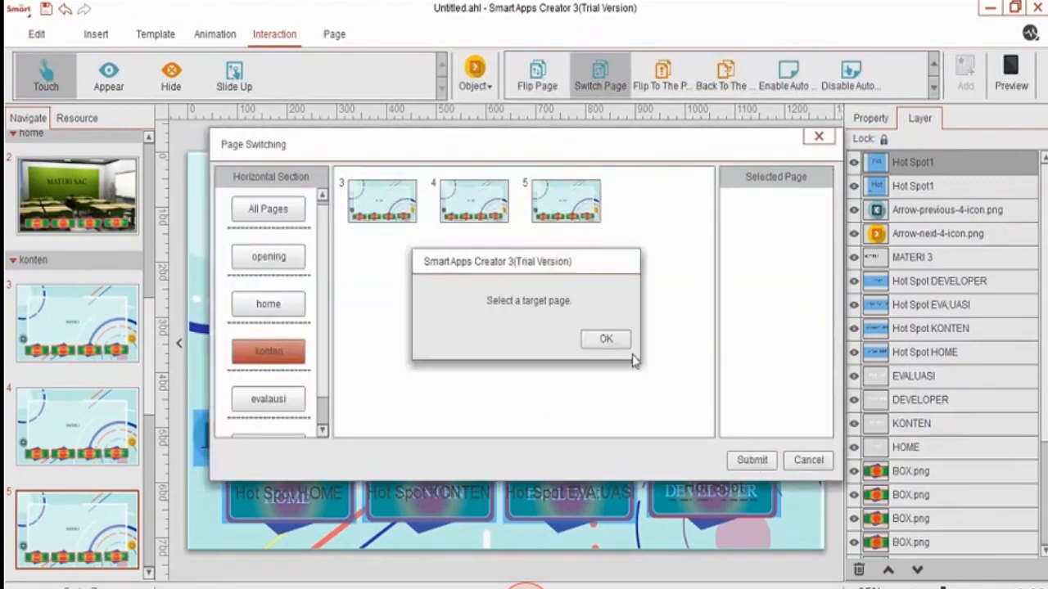
pyautogui.click(607, 341)
pyautogui.click(808, 461)
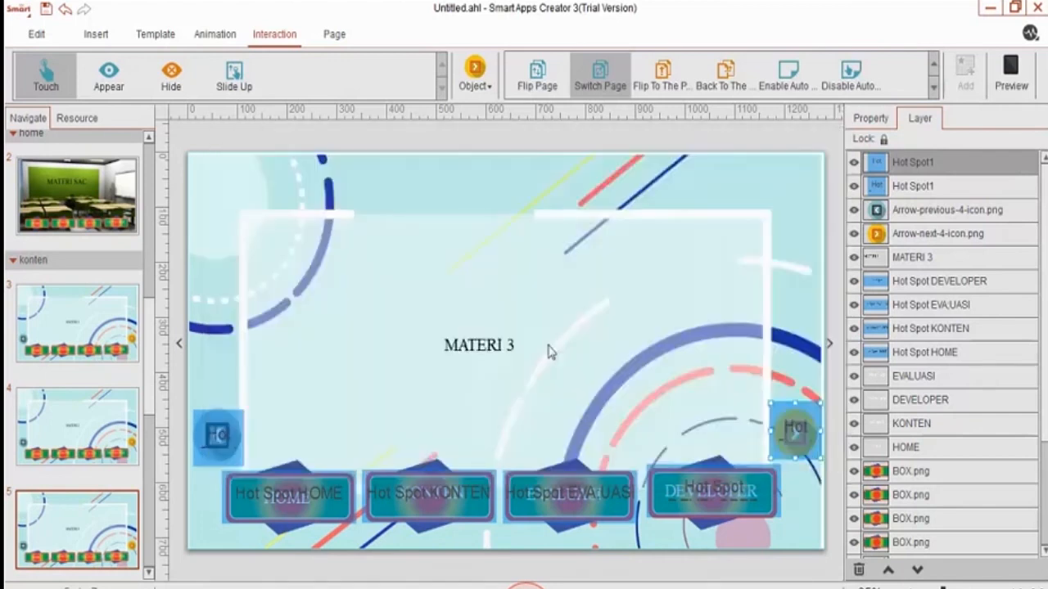
# Preview the project from page 3, test the next and previous arrows and the EVALUASI link, and return to the opening page in the editor.
pyautogui.click(125, 322)
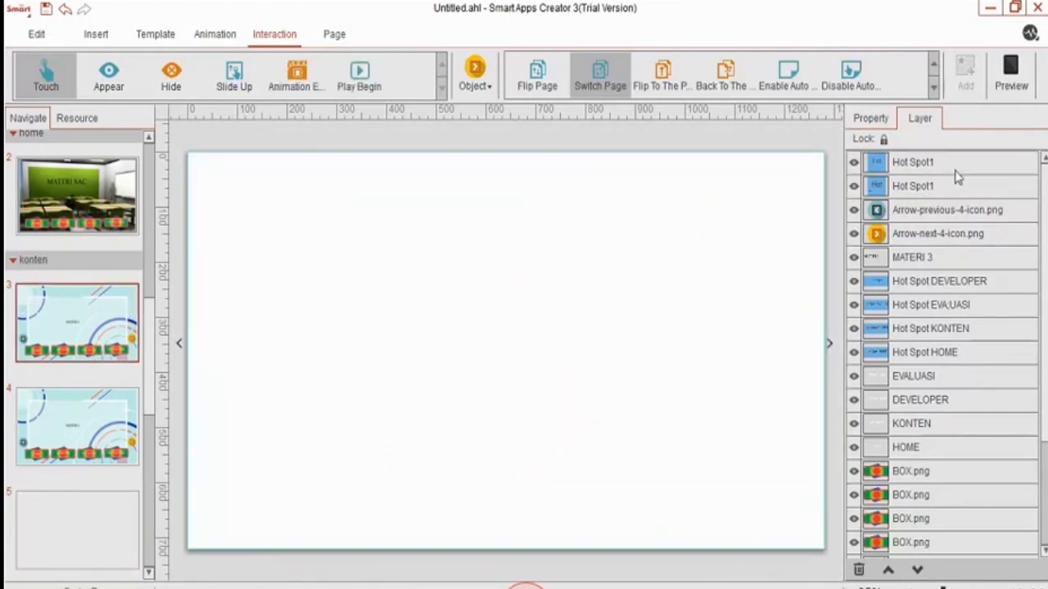
pyautogui.click(1011, 78)
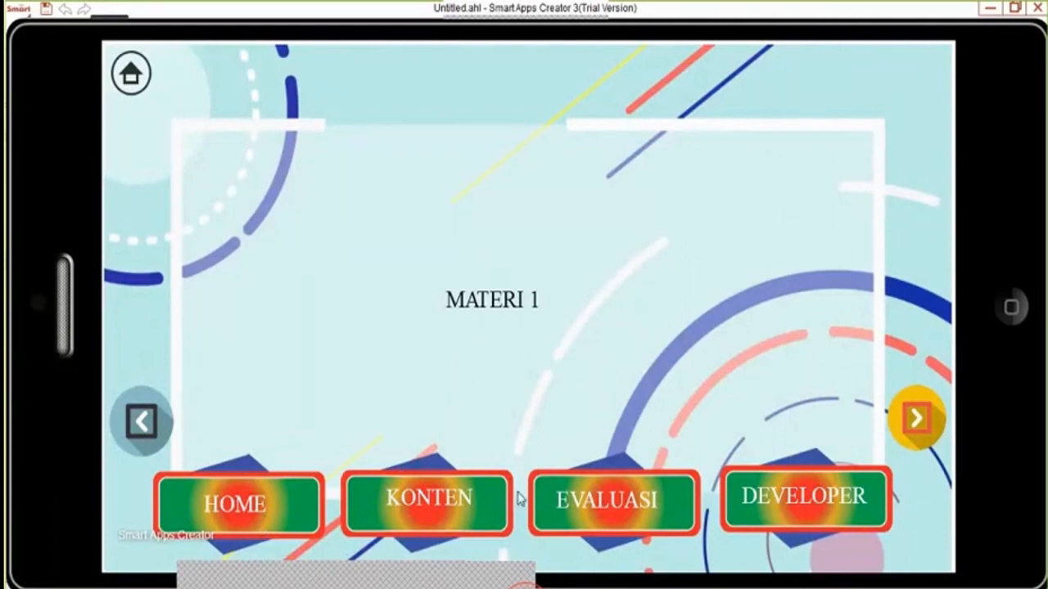
pyautogui.click(915, 419)
pyautogui.click(152, 429)
pyautogui.click(600, 514)
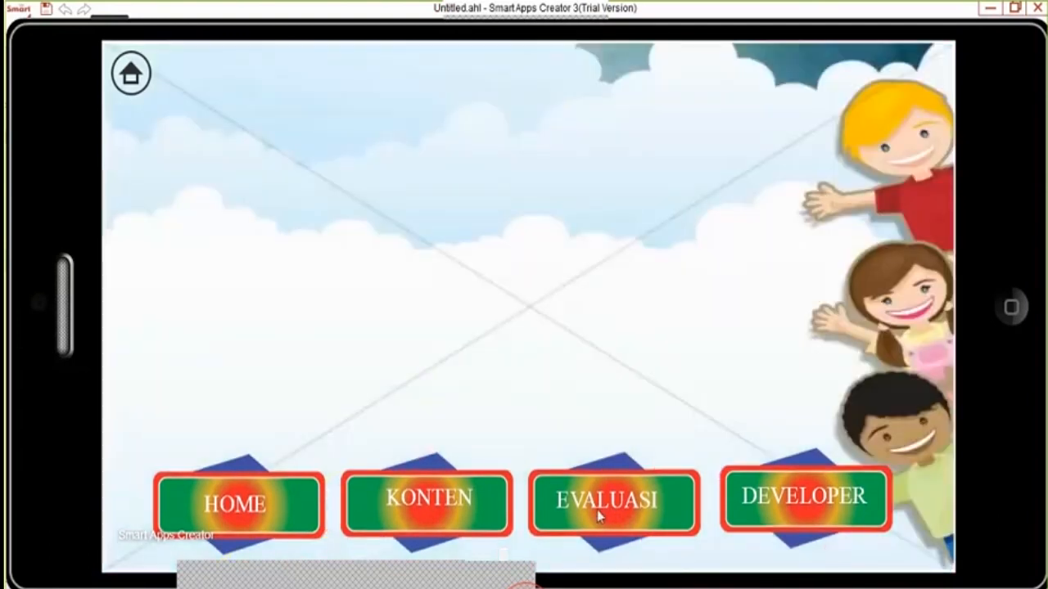
pyautogui.click(1010, 309)
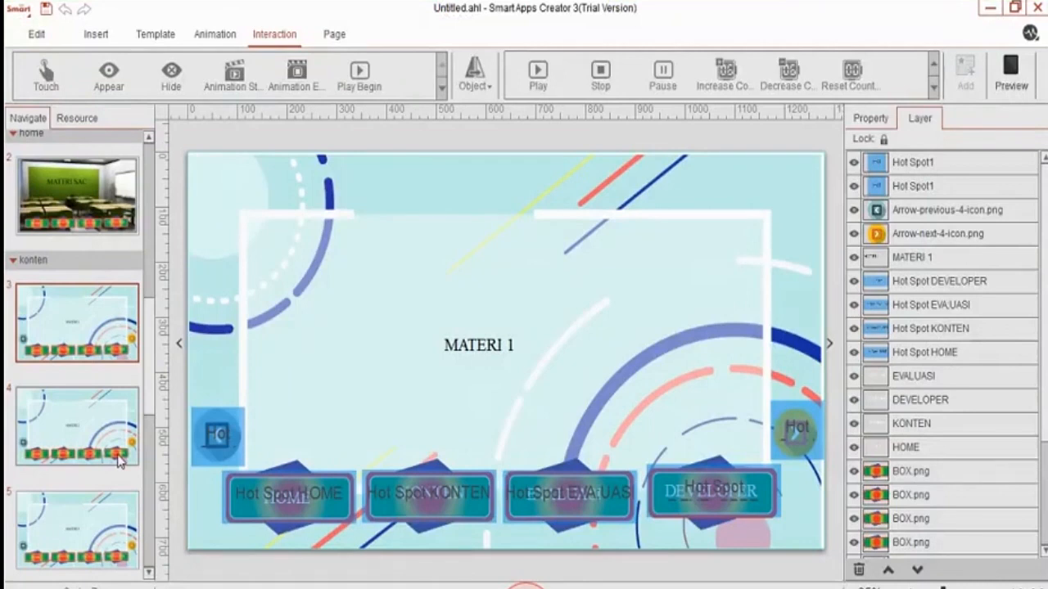
pyautogui.scroll(3, 117, 461)
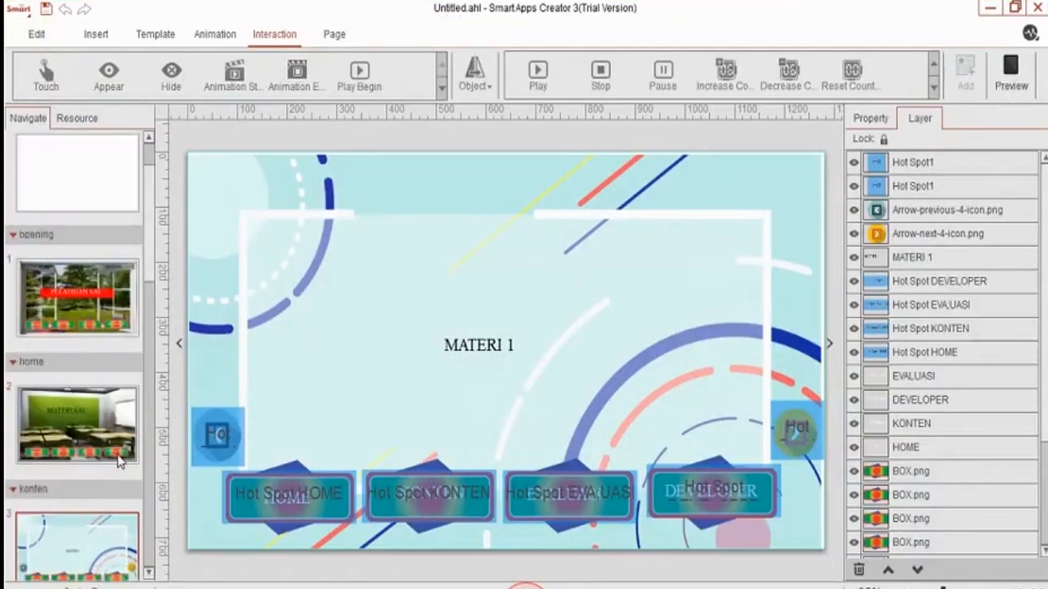
pyautogui.click(109, 316)
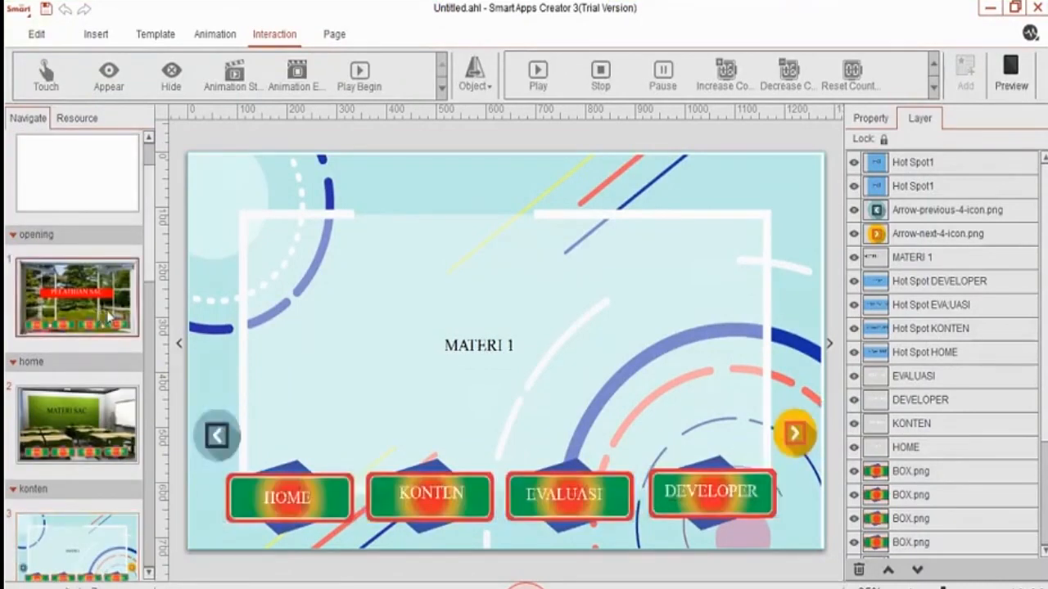
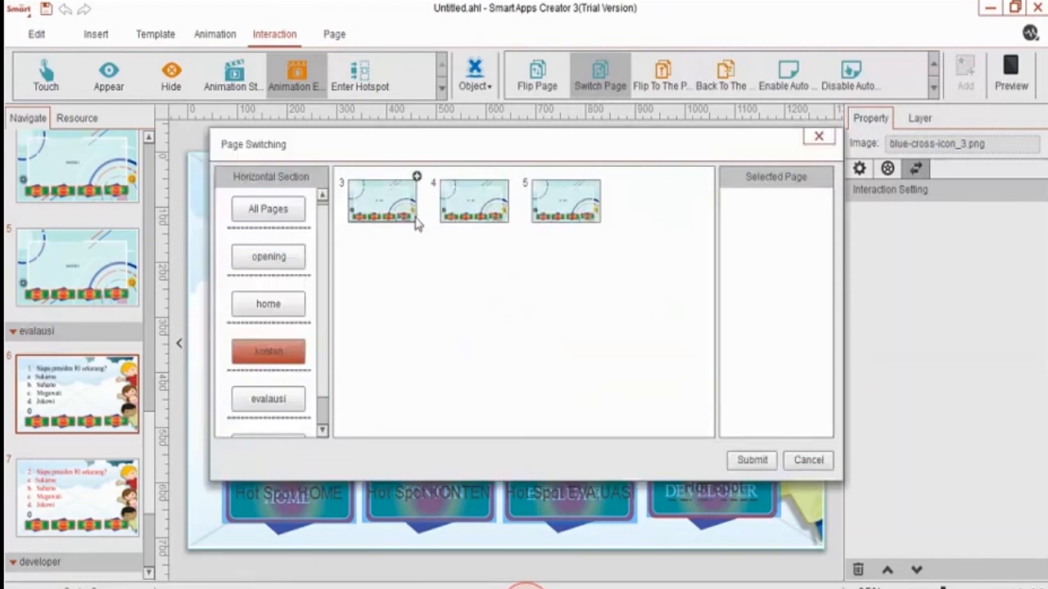
# Make the animation-end interaction of blue-cross-icon_3.png on page 6 switch to page 7 of the evalausi section.
pyautogui.click(279, 397)
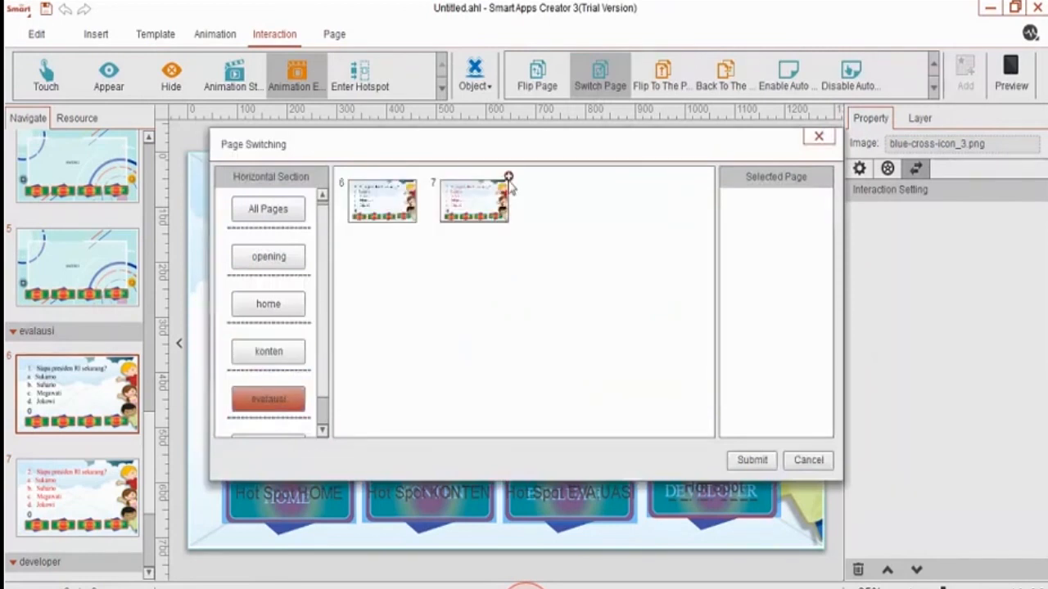
pyautogui.click(508, 178)
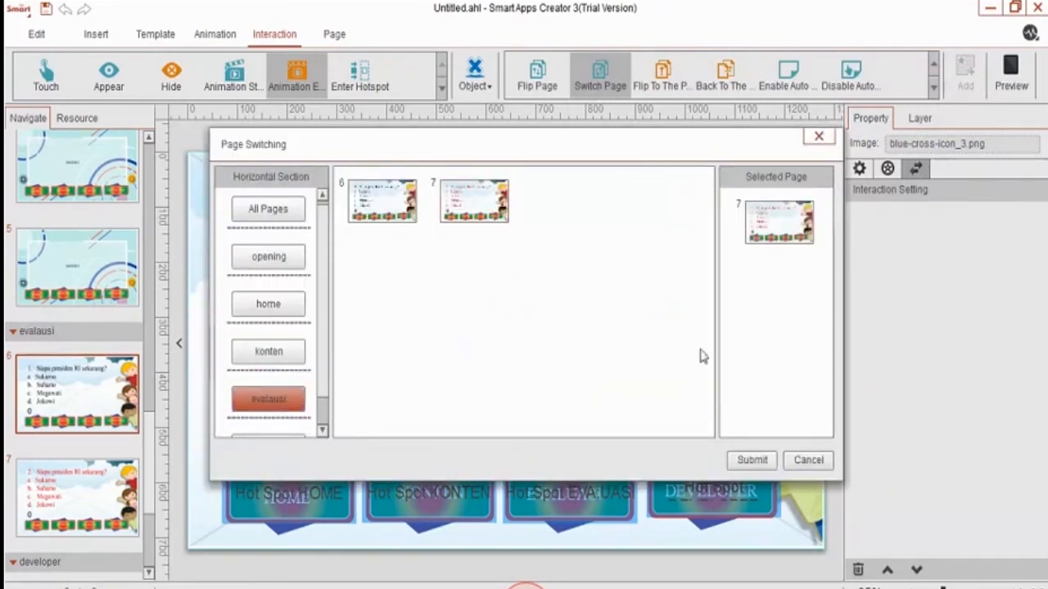
pyautogui.click(751, 461)
# Preview page 6, test the wrong answer Sukarno on question 1, and close the preview.
pyautogui.click(1008, 78)
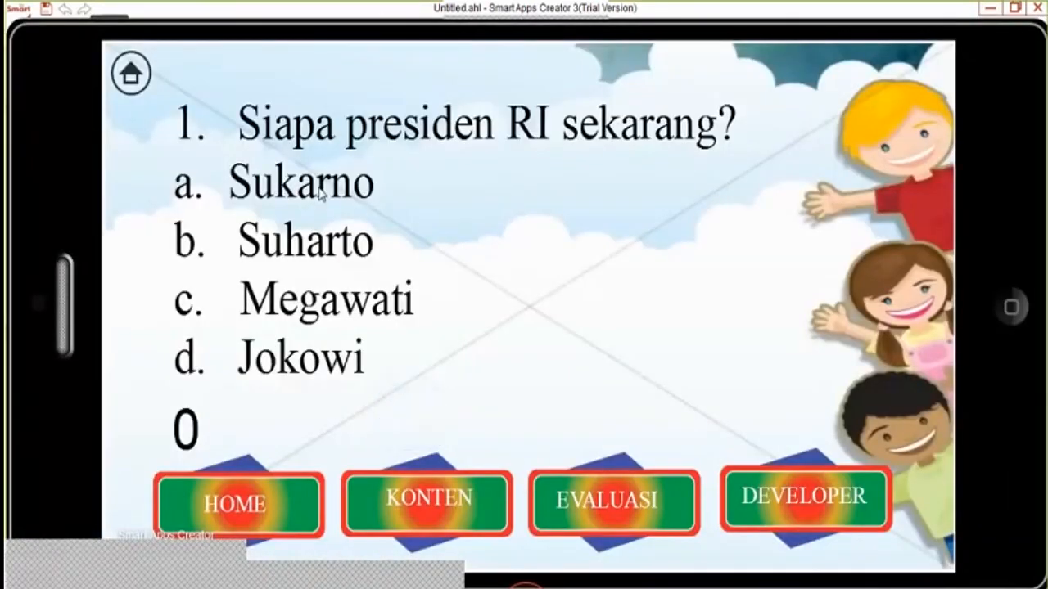
pyautogui.click(319, 190)
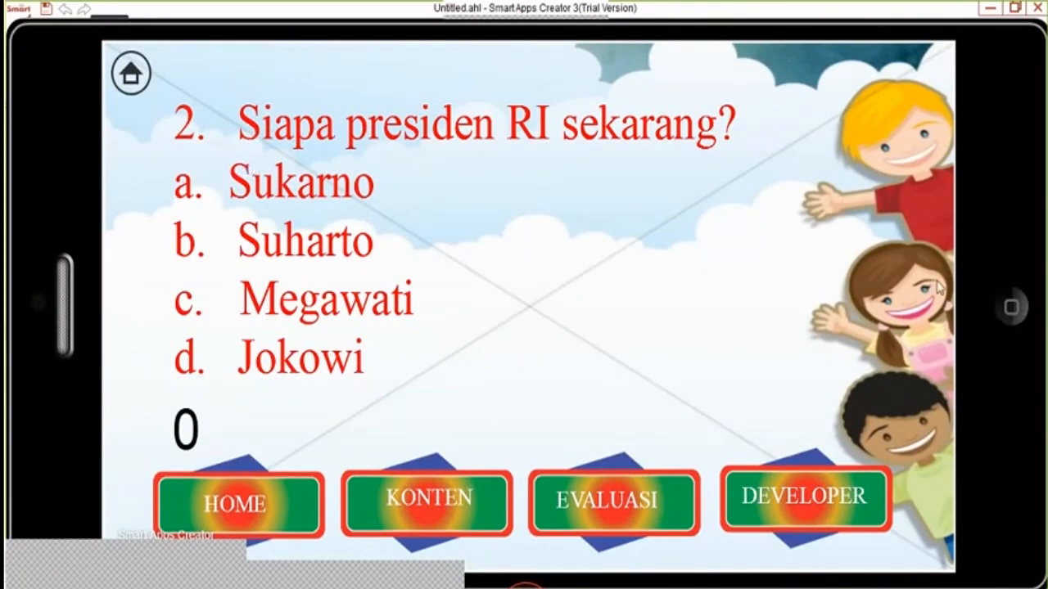
pyautogui.click(1009, 308)
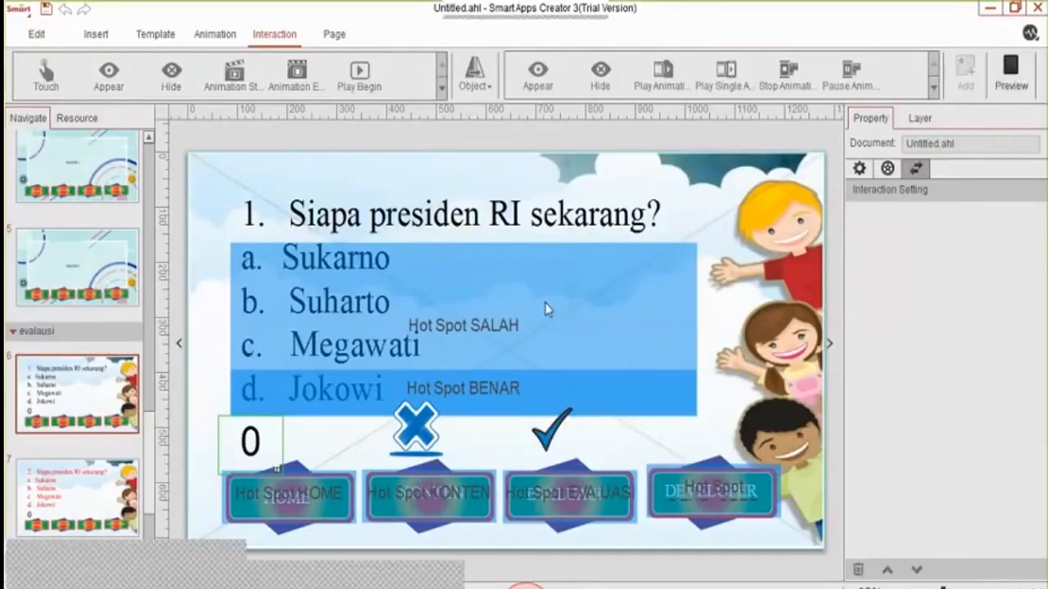
# Preview page 6, test the correct answer Jokowi on question 1, and close the preview.
pyautogui.press('F5')
pyautogui.click(302, 367)
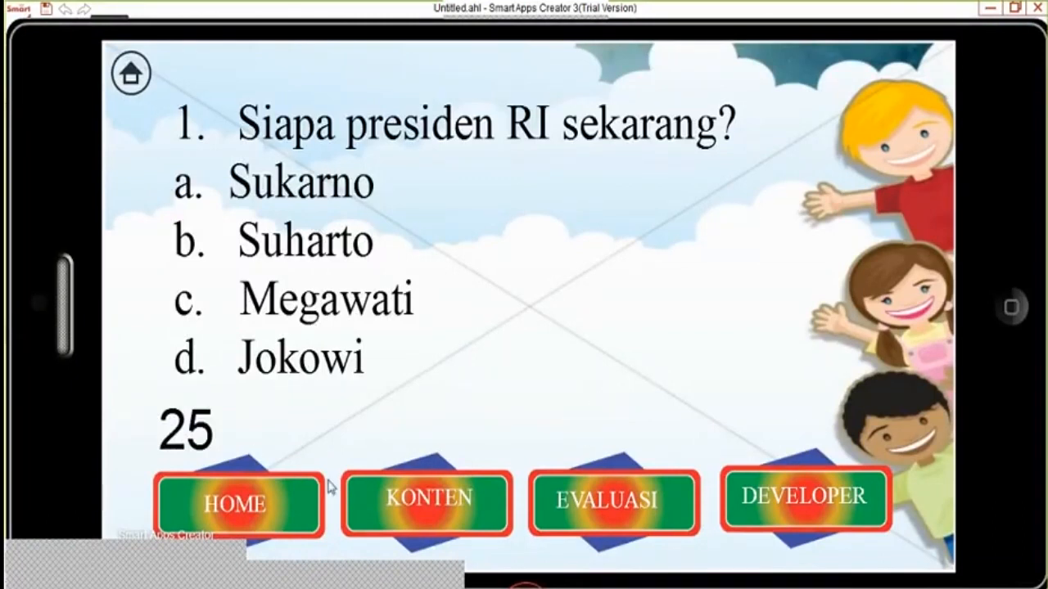
pyautogui.click(1011, 309)
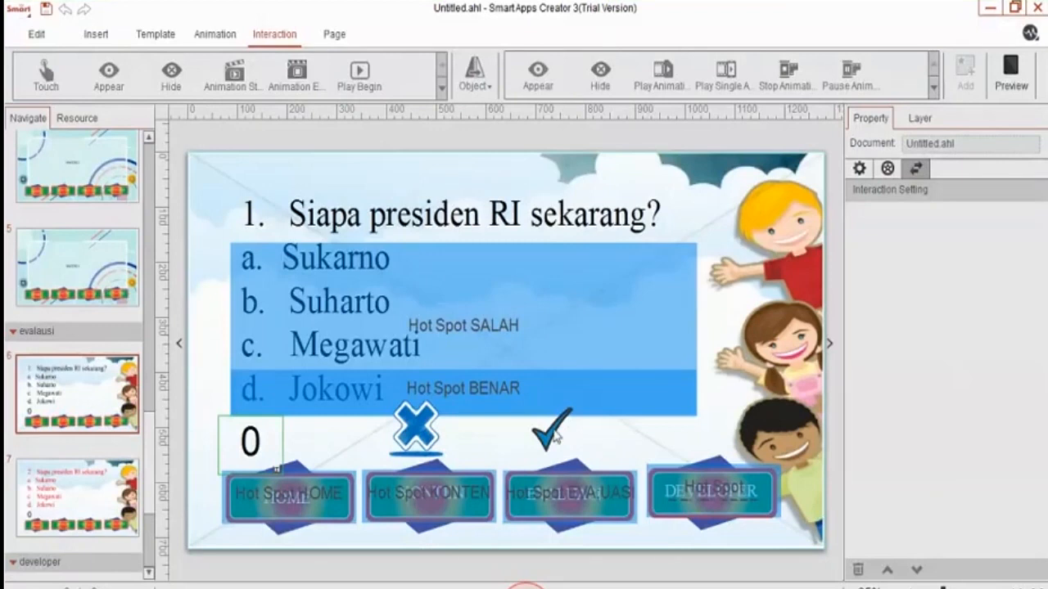
# Give blue-tick-md_3.png on page 6 an animation-end interaction, with Single Animation End set to 2, that switches to page 7 of the evalausi section.
pyautogui.click(553, 434)
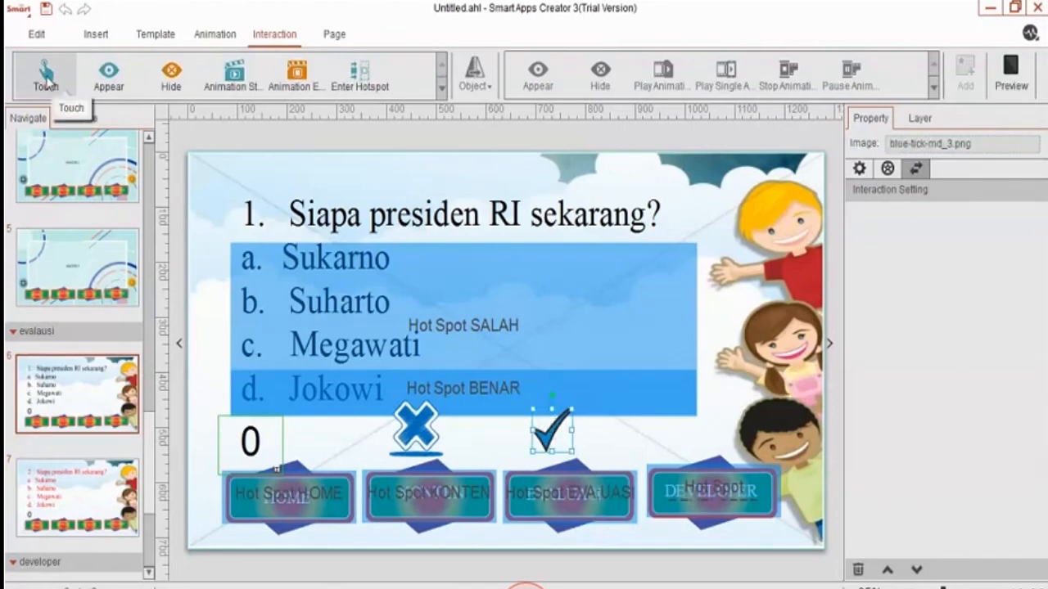
pyautogui.click(301, 86)
pyautogui.click(590, 309)
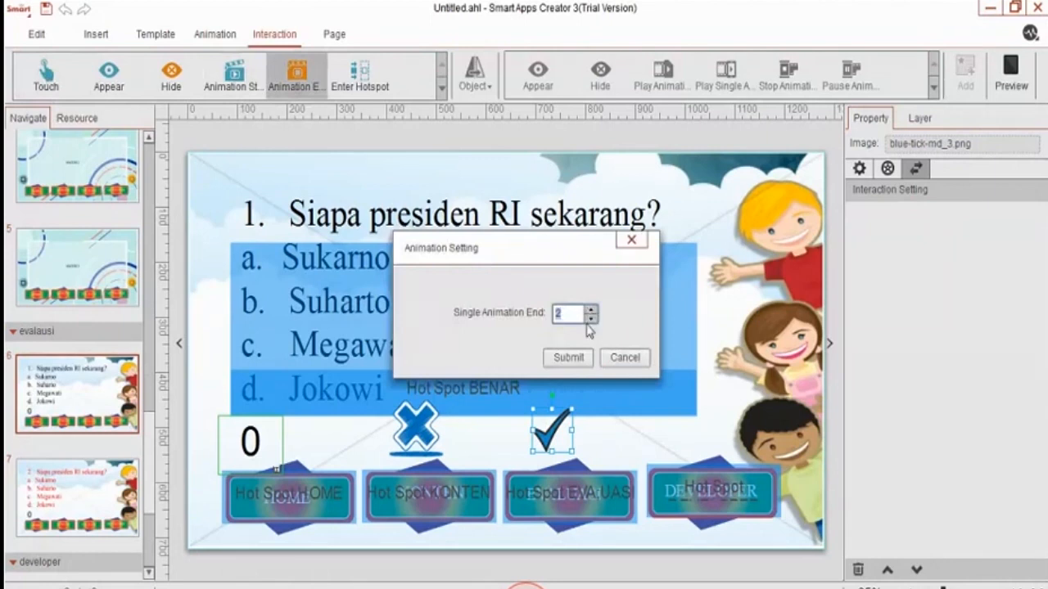
pyautogui.click(577, 358)
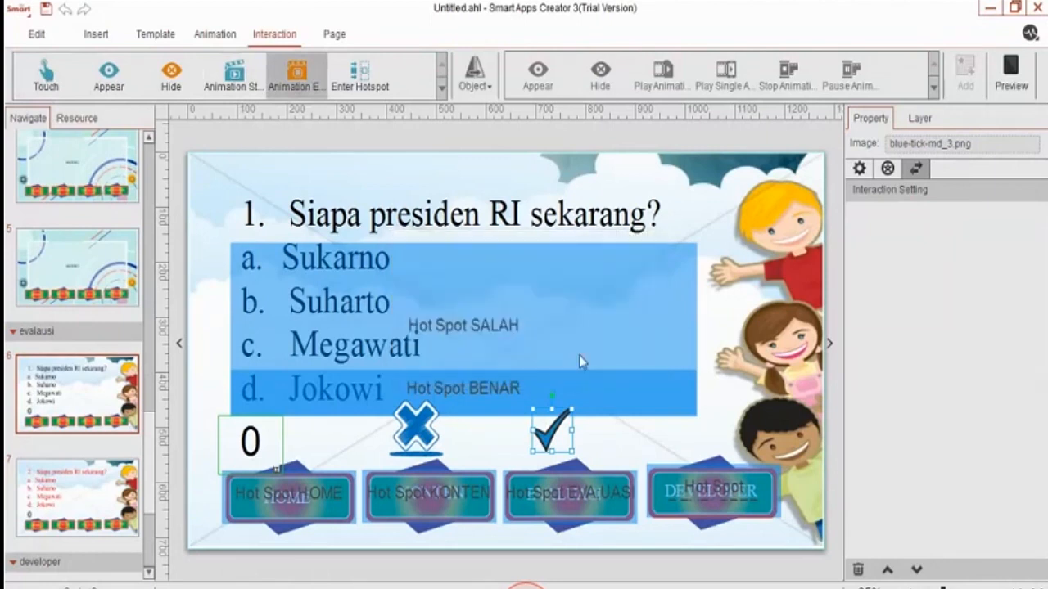
pyautogui.click(475, 81)
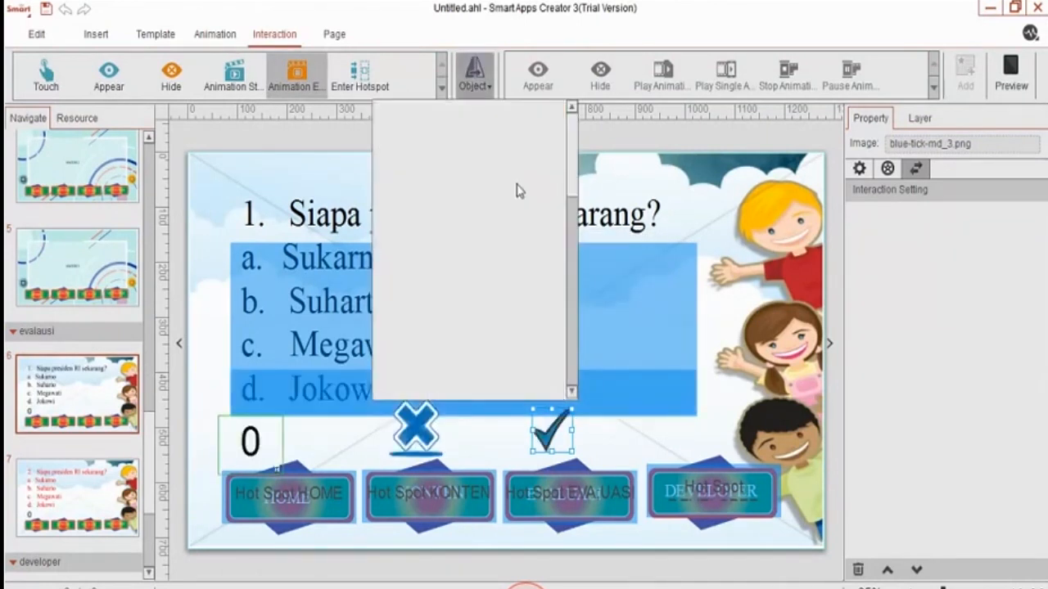
pyautogui.click(519, 189)
pyautogui.click(933, 88)
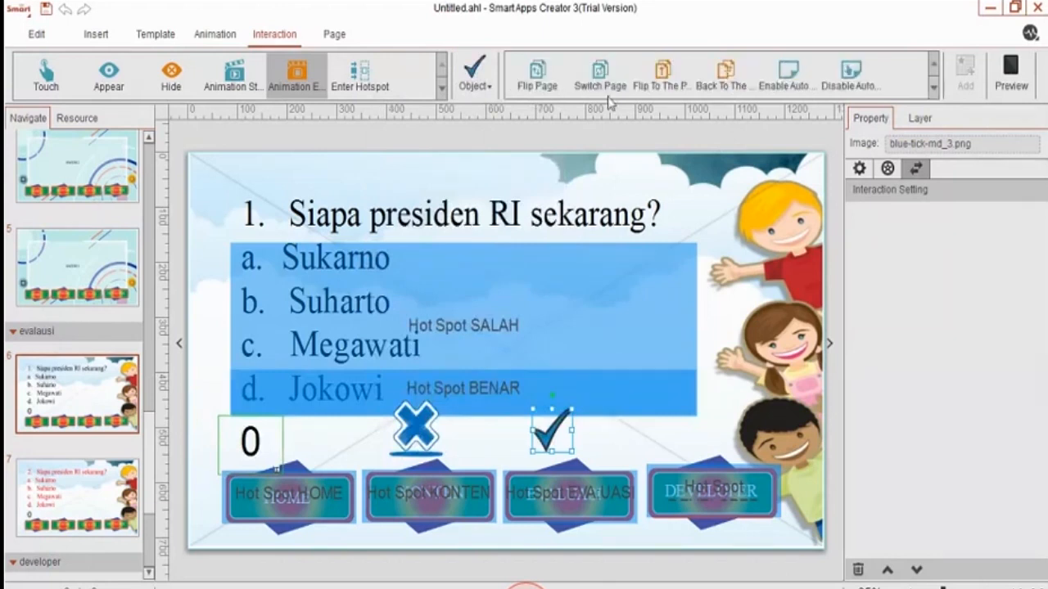
pyautogui.click(600, 82)
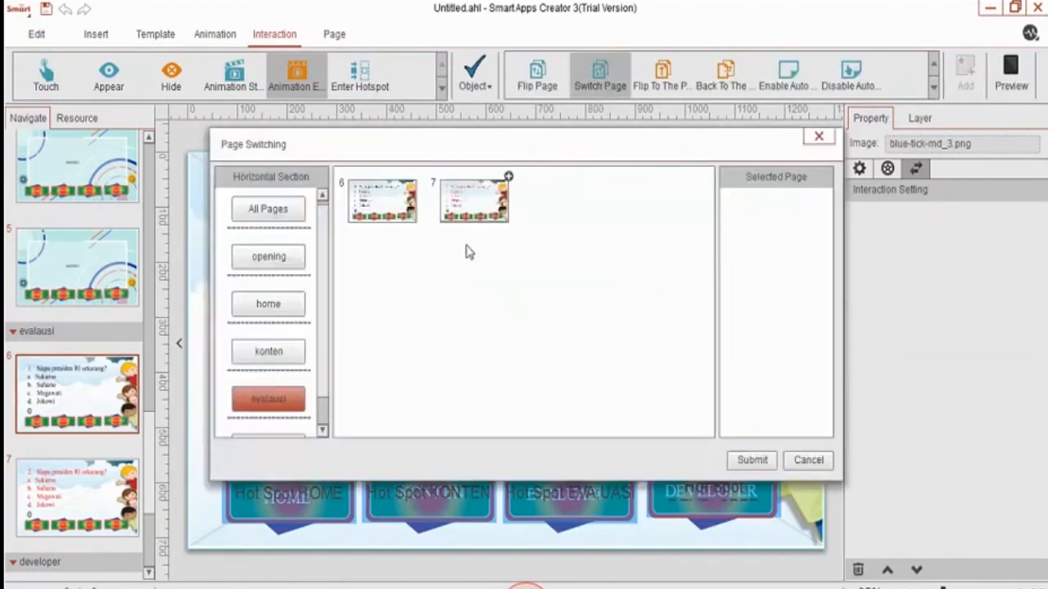
pyautogui.doubleClick(507, 185)
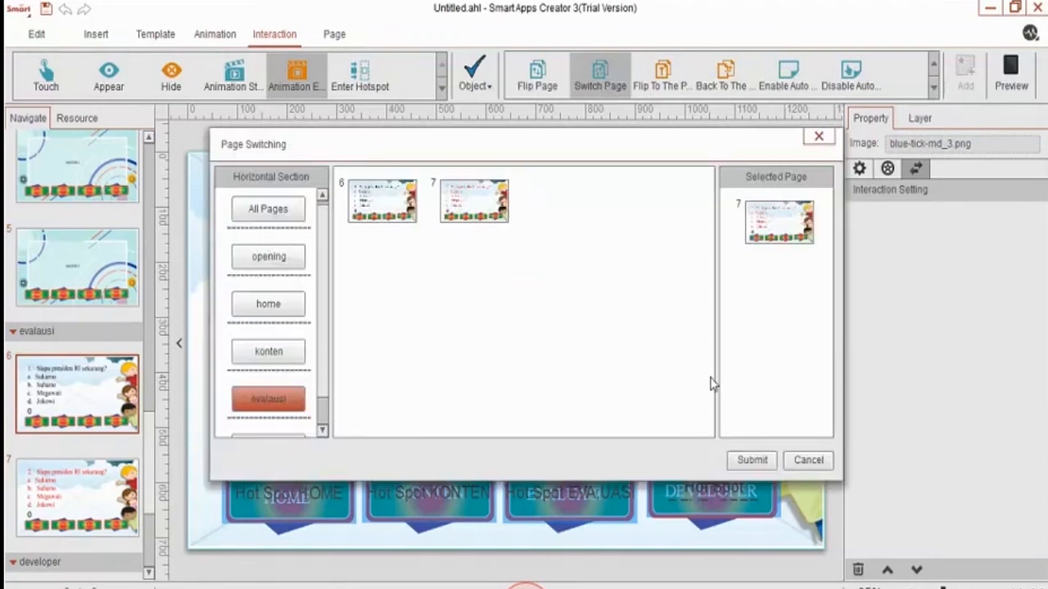
pyautogui.click(750, 461)
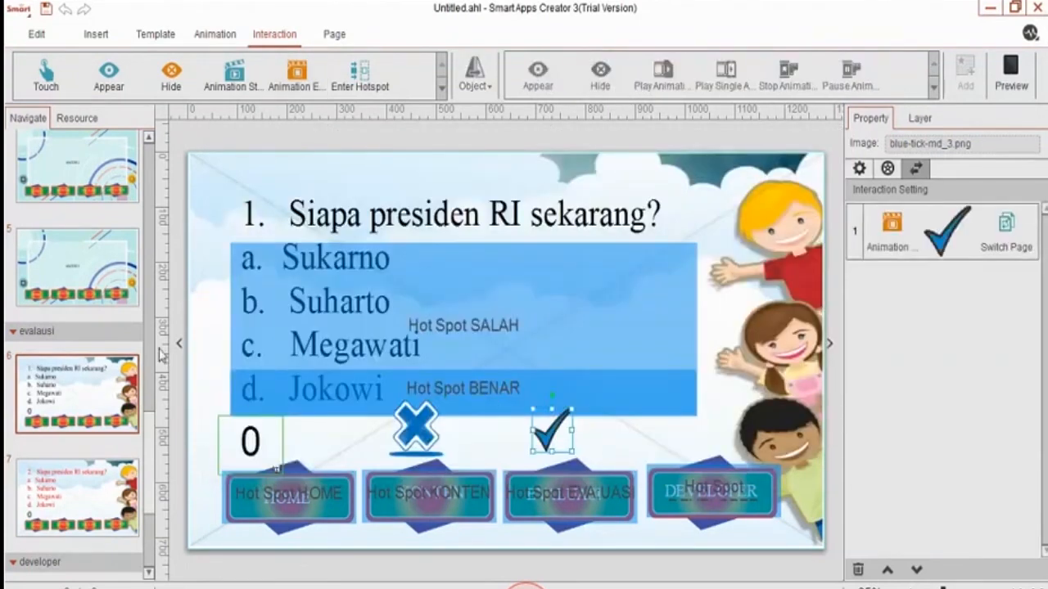
# Preview page 6 again, answer Jokowi on questions 1 and 2, and close the preview.
pyautogui.click(641, 260)
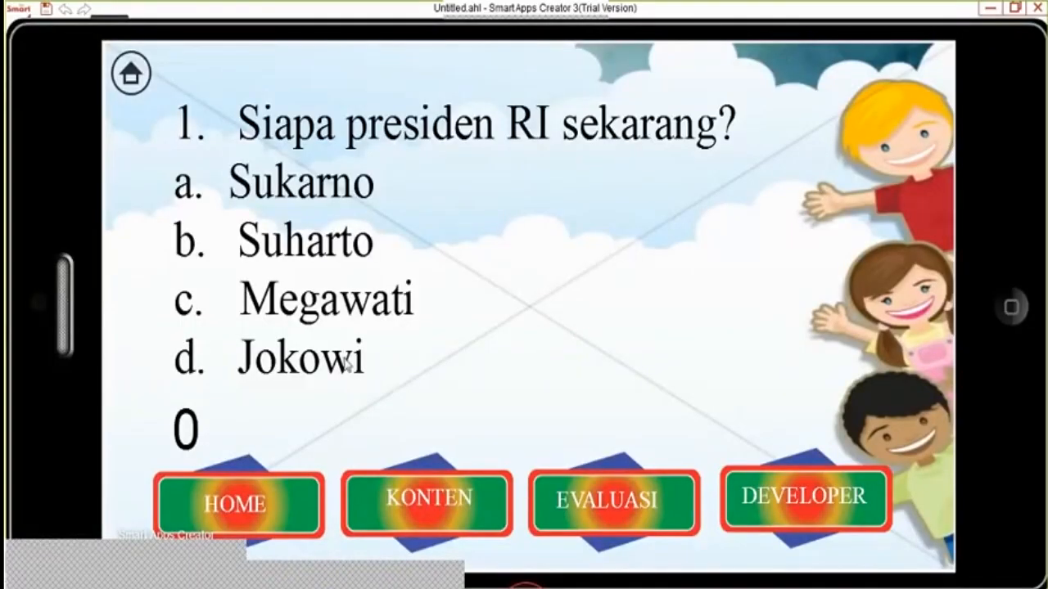
pyautogui.click(327, 363)
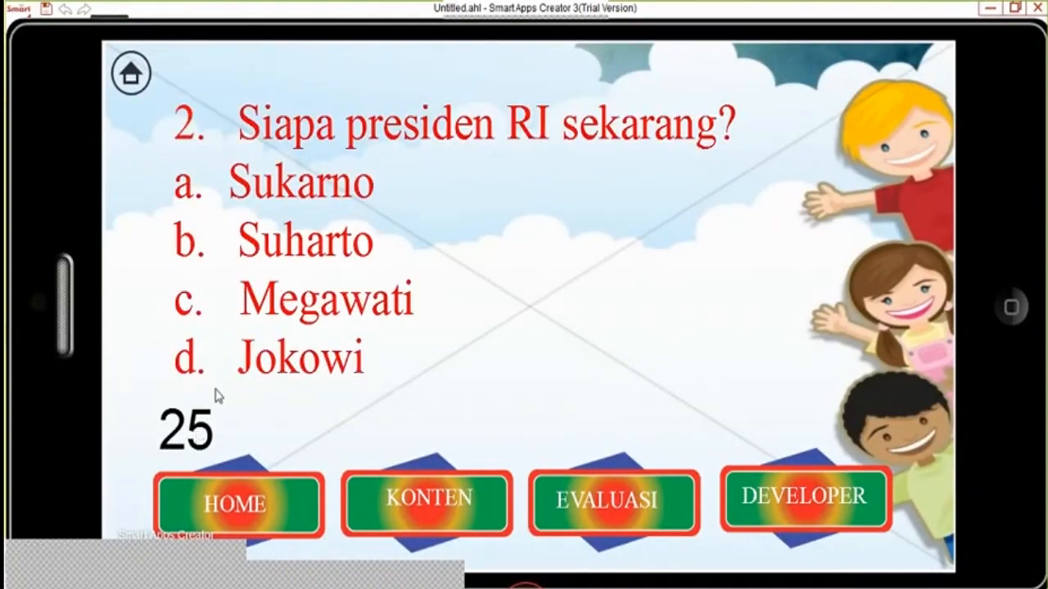
pyautogui.click(276, 370)
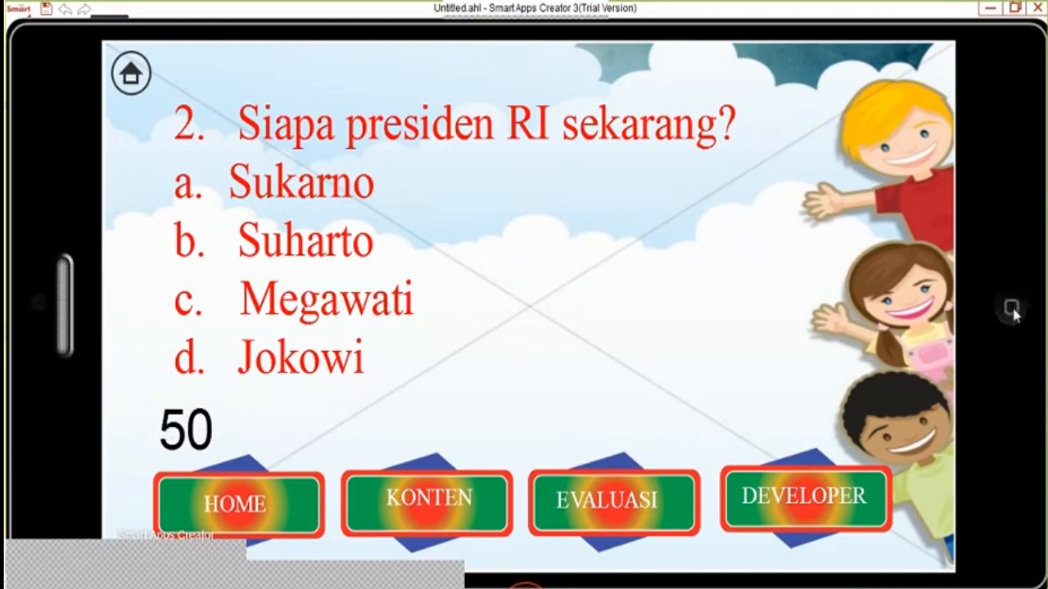
pyautogui.click(1013, 309)
# Preview the project from the opening page and test the HOME and KONTEN links and the next arrow through the materi pages.
pyautogui.scroll(-2, 74, 360)
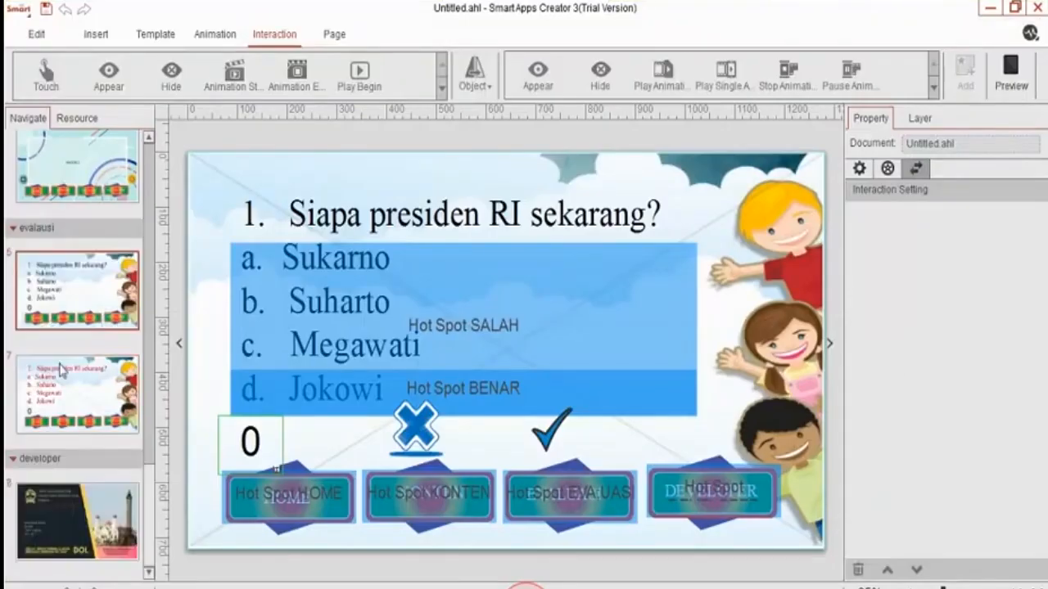
pyautogui.scroll(4, 82, 344)
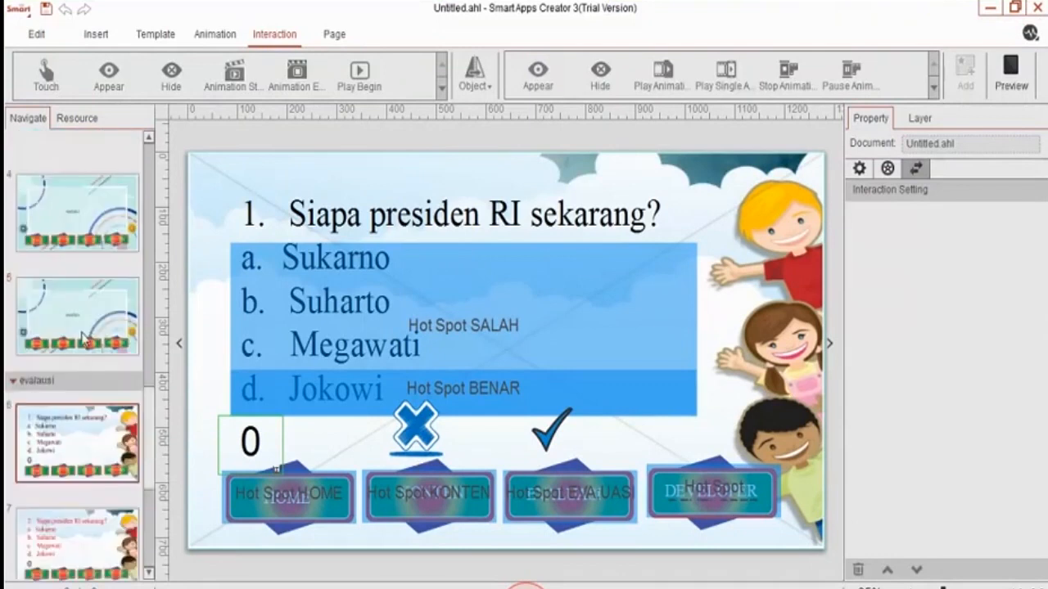
pyautogui.scroll(3, 120, 275)
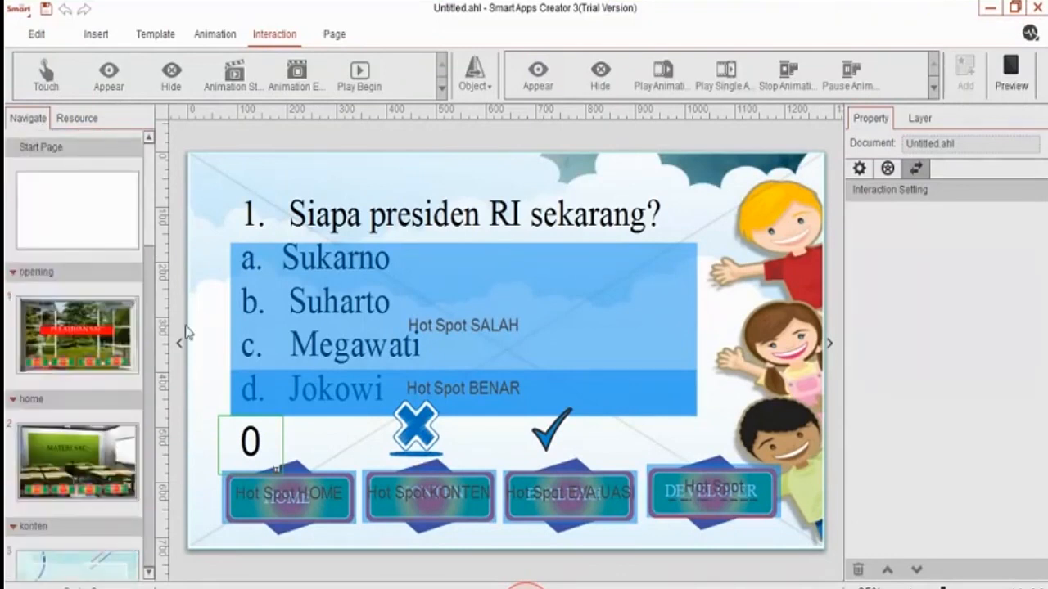
pyautogui.click(133, 352)
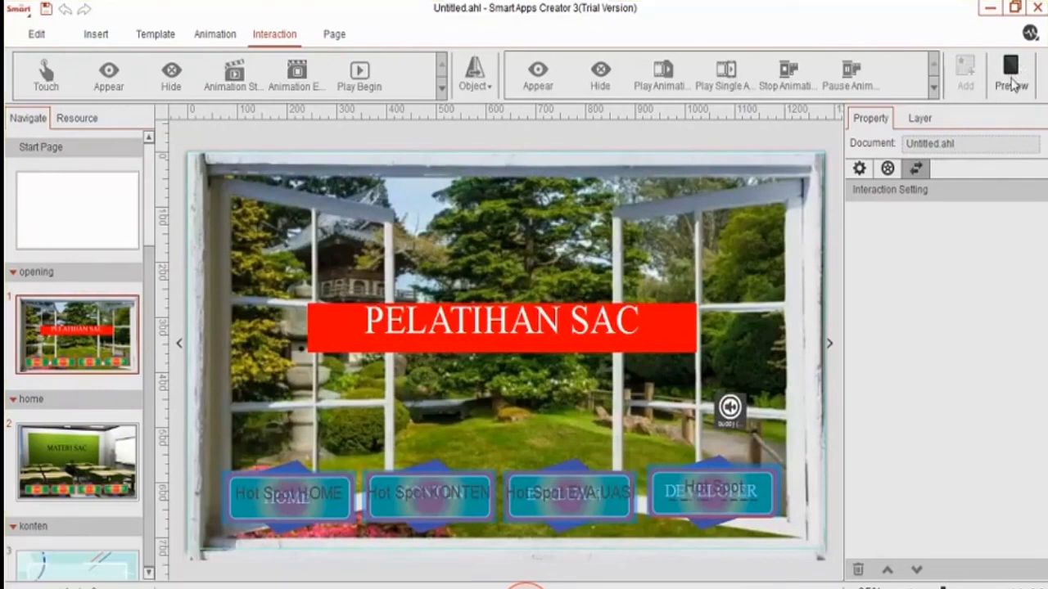
pyautogui.click(1013, 75)
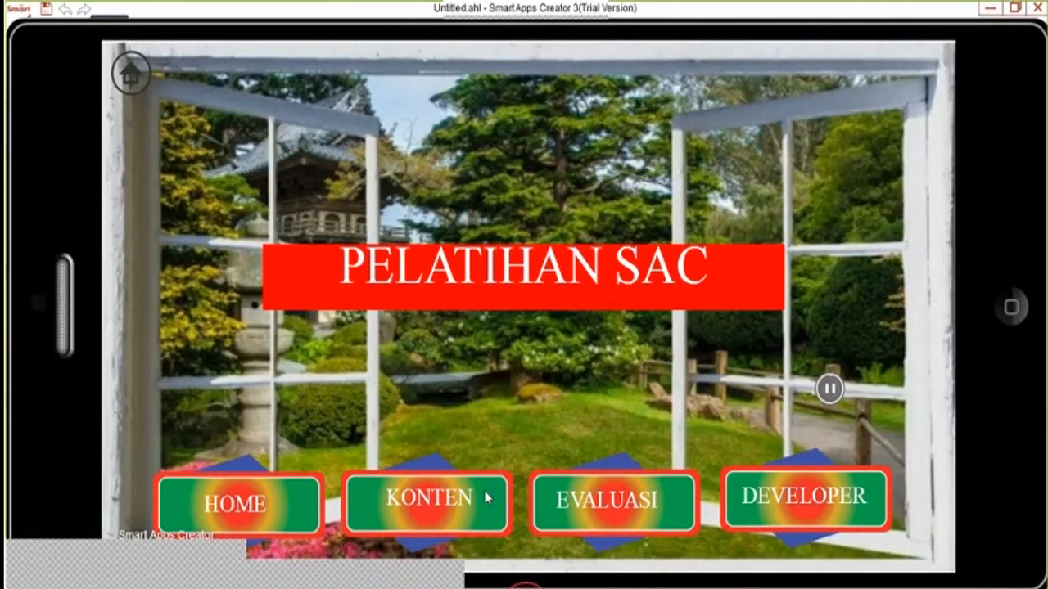
pyautogui.click(270, 527)
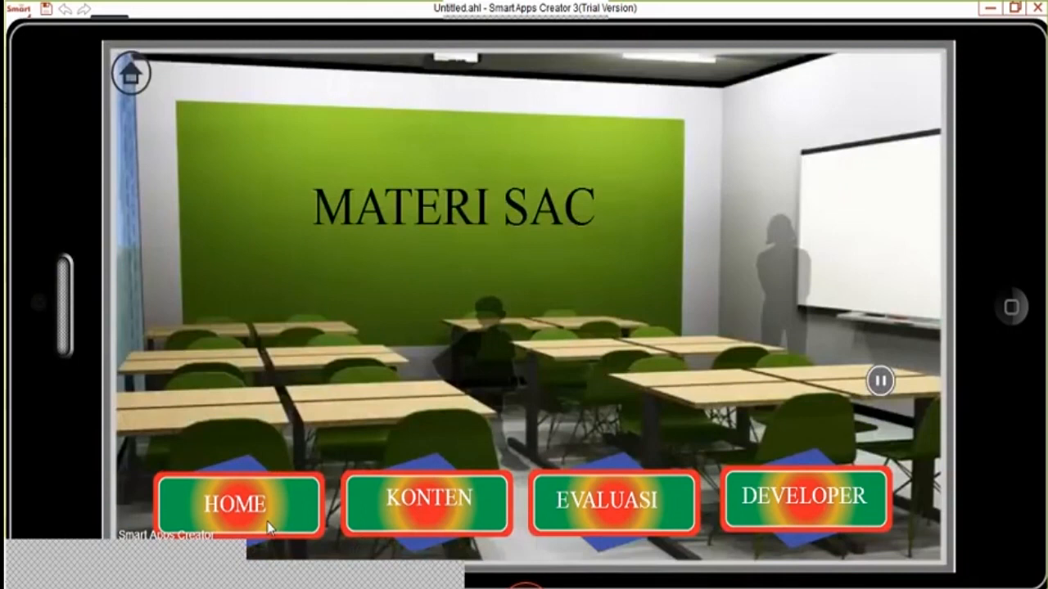
pyautogui.click(434, 507)
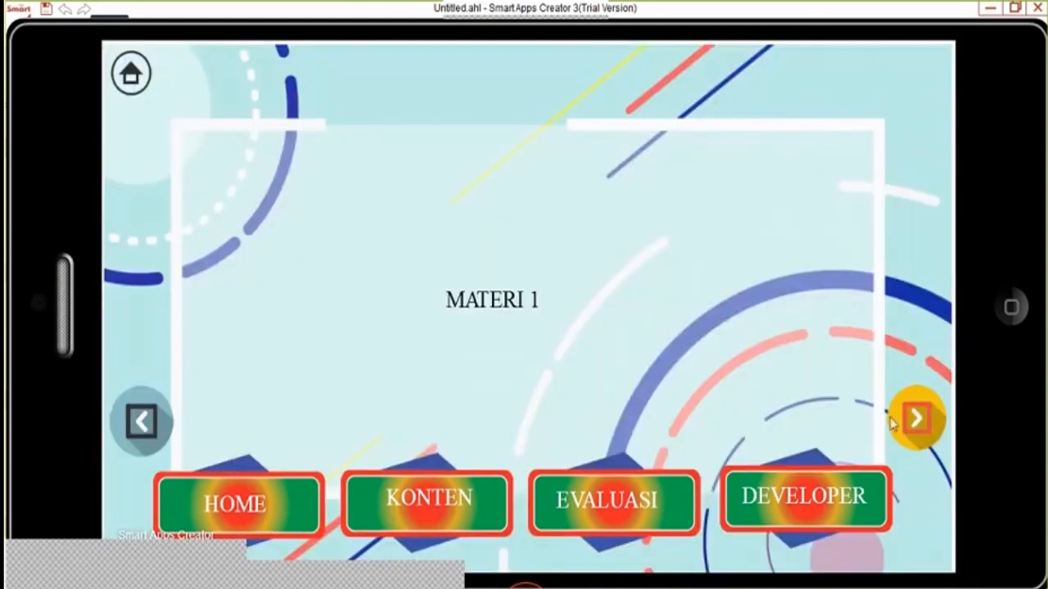
pyautogui.click(921, 419)
pyautogui.click(921, 419)
# Test the EVALUASI quiz with Megawati on question 1 and Jokowi on question 2, try the DEVELOPER link, and close the preview.
pyautogui.click(655, 505)
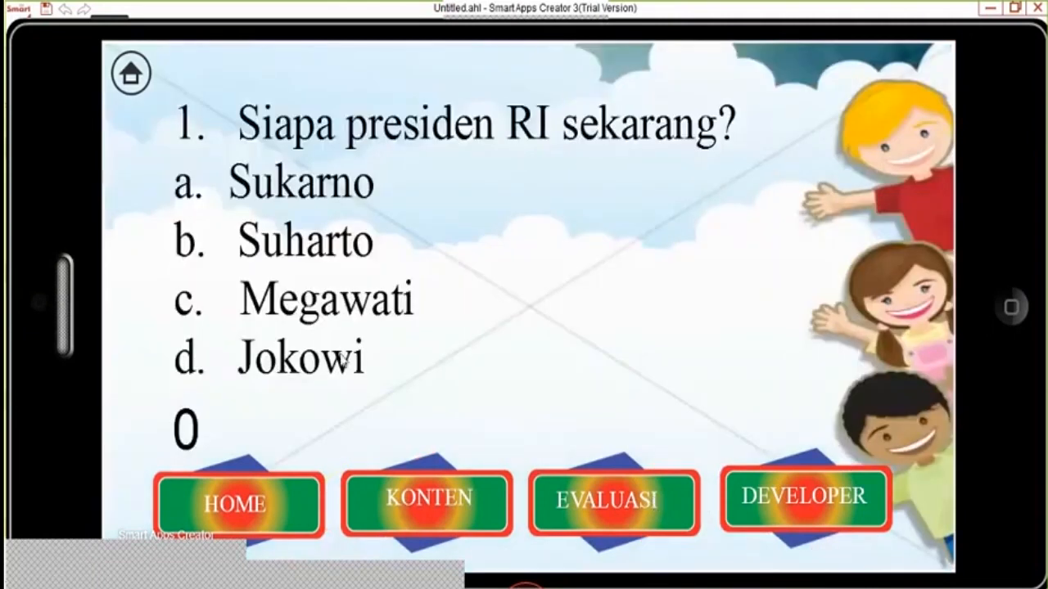
pyautogui.click(332, 300)
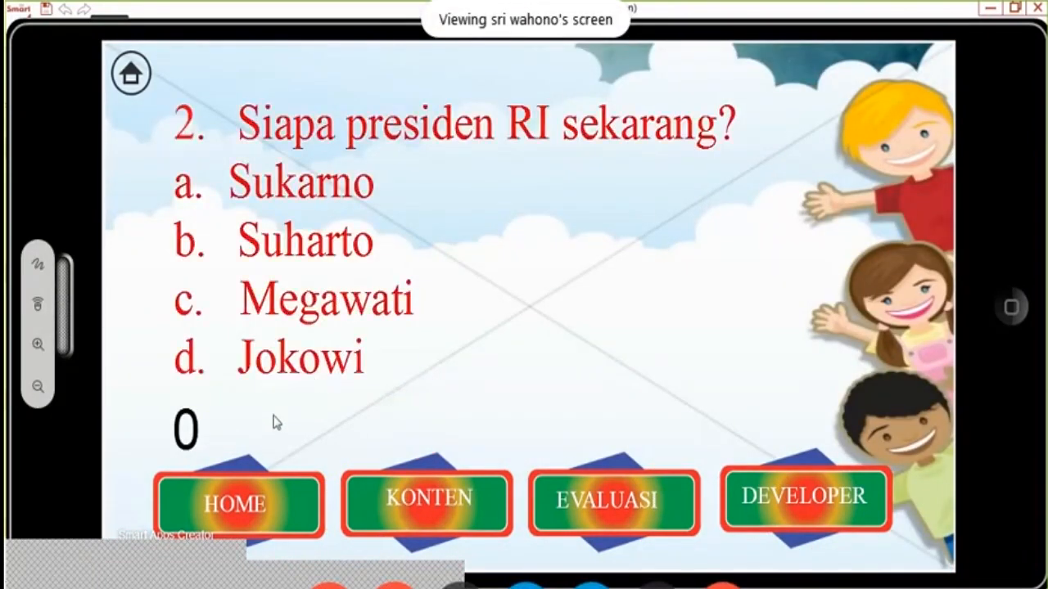
pyautogui.click(303, 369)
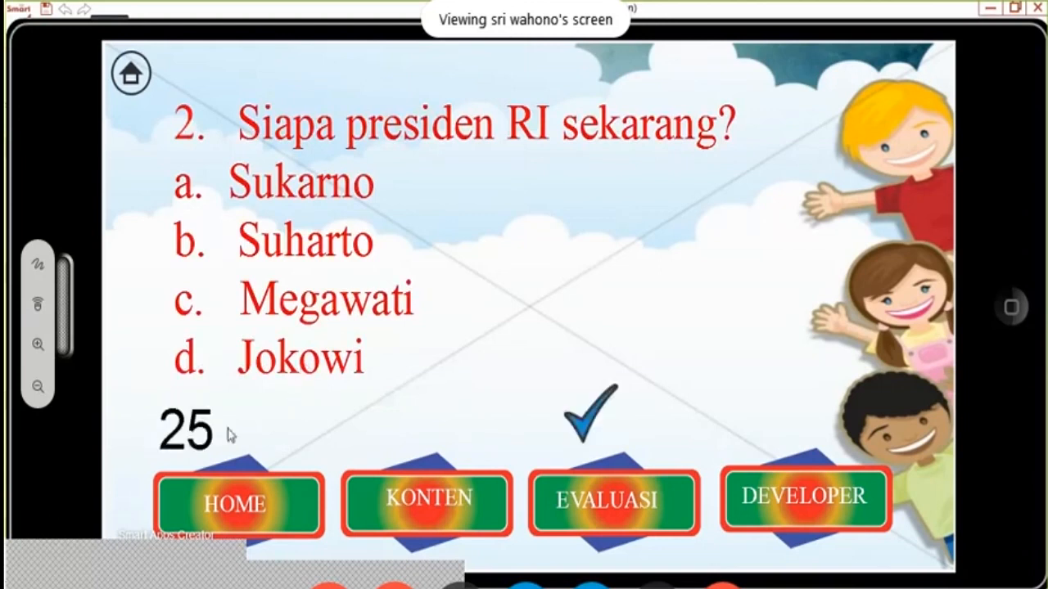
pyautogui.click(800, 506)
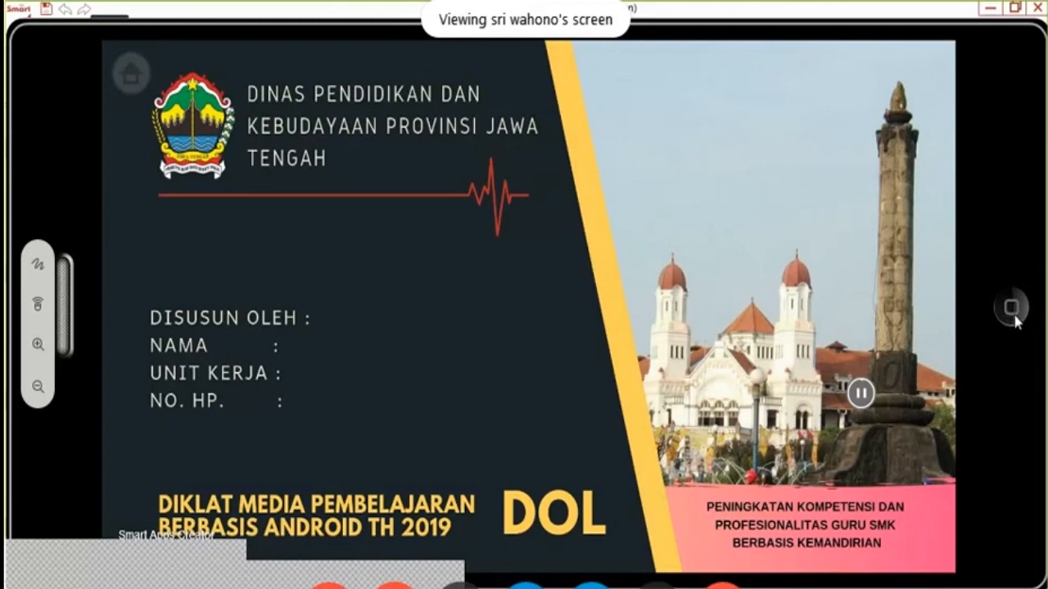
pyautogui.click(1013, 314)
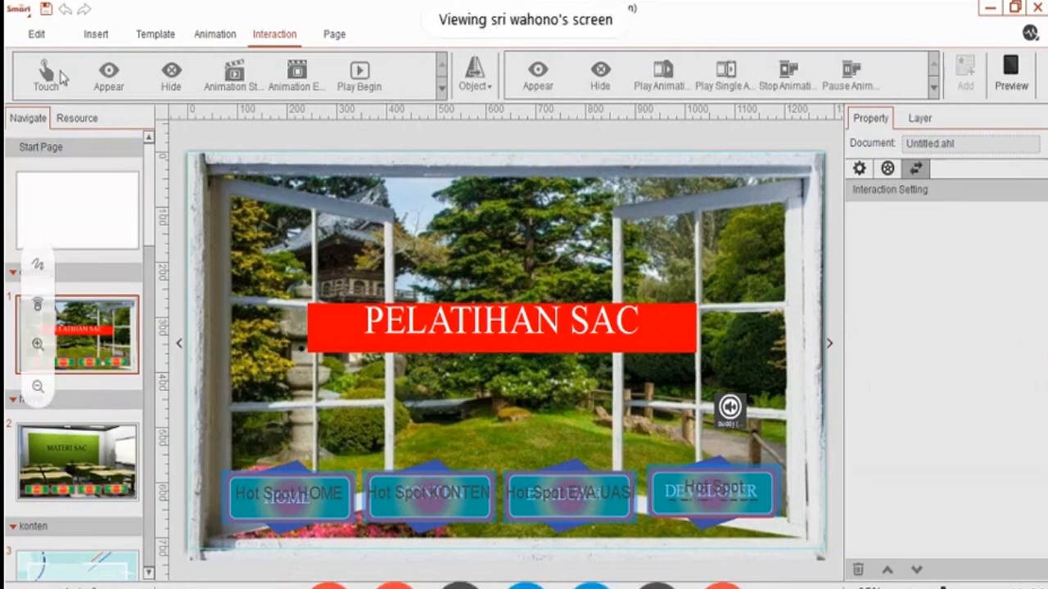
# Save the project under the file name LATIHANSAC in the apk folder.
pyautogui.click(28, 18)
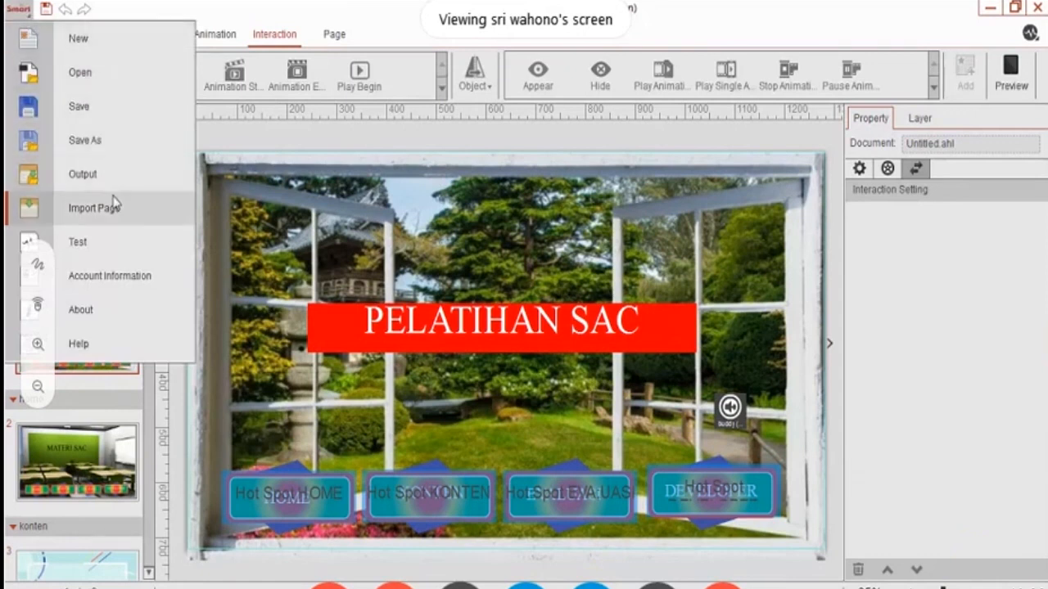
pyautogui.click(117, 145)
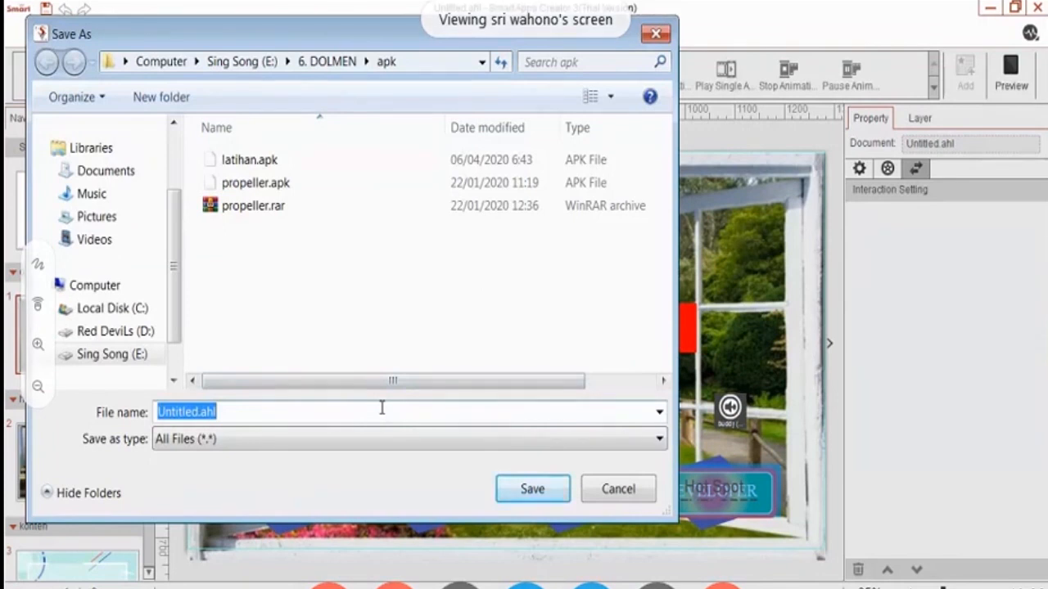
pyautogui.write('LTIHAN')
pyautogui.press('BackSpace')
pyautogui.press('BackSpace')
pyautogui.press('BackSpace')
pyautogui.press('BackSpace')
pyautogui.press('BackSpace')
pyautogui.write('ATIHAN')
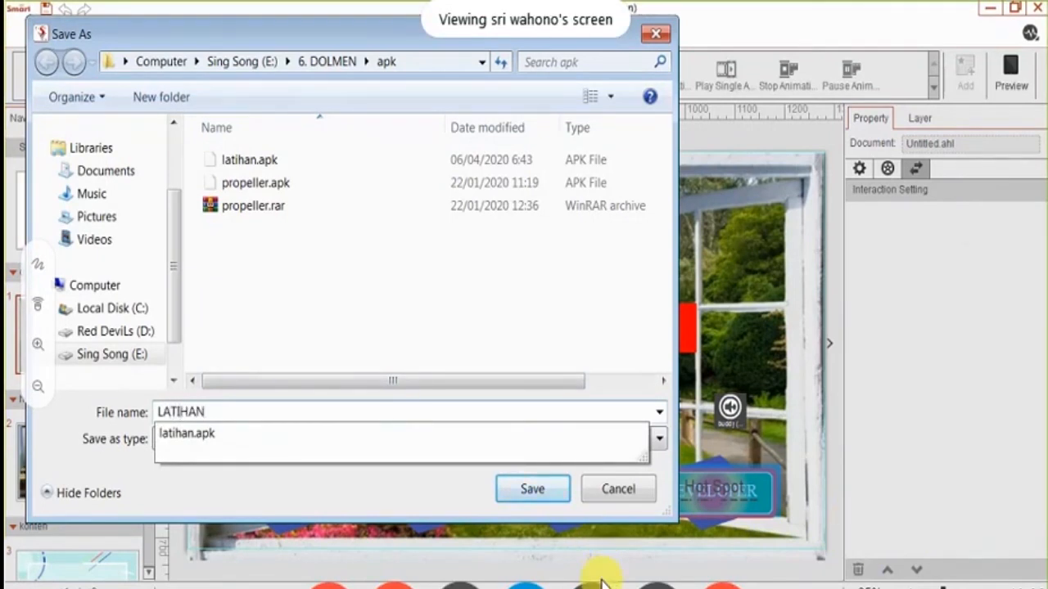
pyautogui.write('2')
pyautogui.press('BackSpace')
pyautogui.write('SAC')
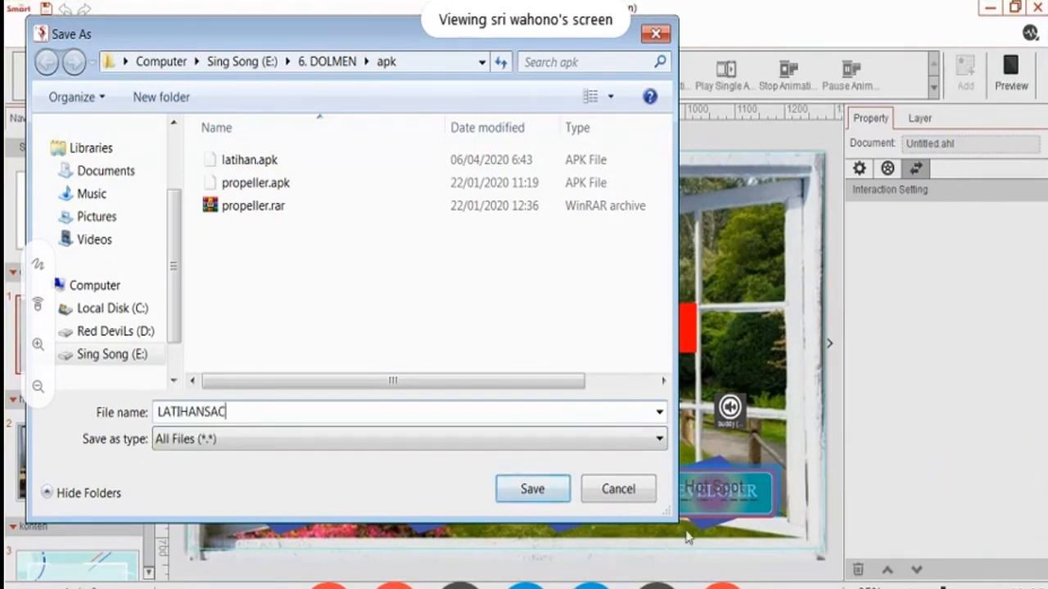
pyautogui.click(566, 490)
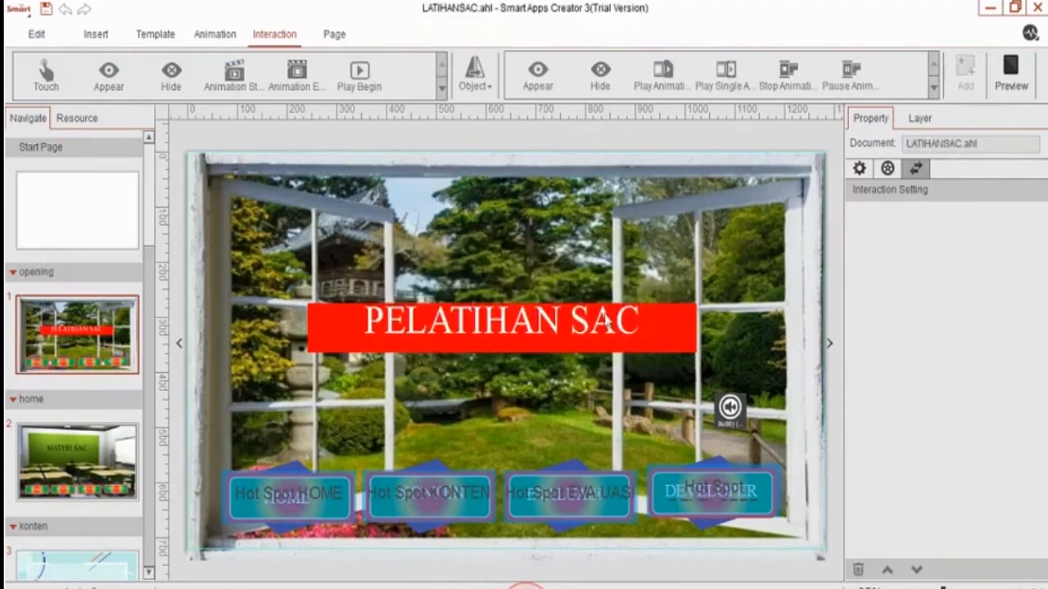
# Start an Android APK output with app name WAHOSAC, bundle identifier COM.WAHO and version code 123.
pyautogui.click(28, 13)
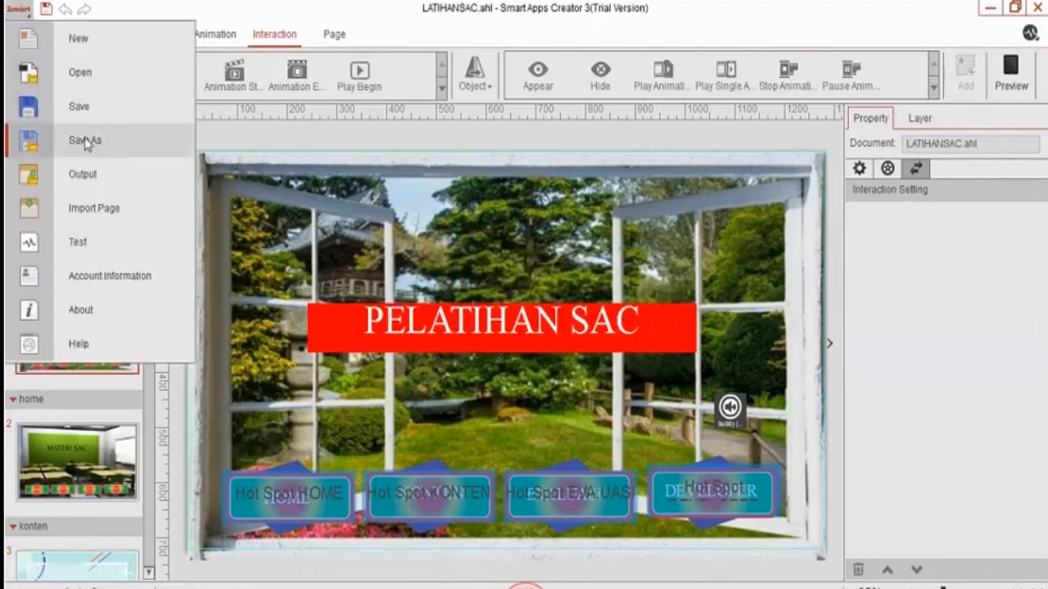
pyautogui.click(104, 186)
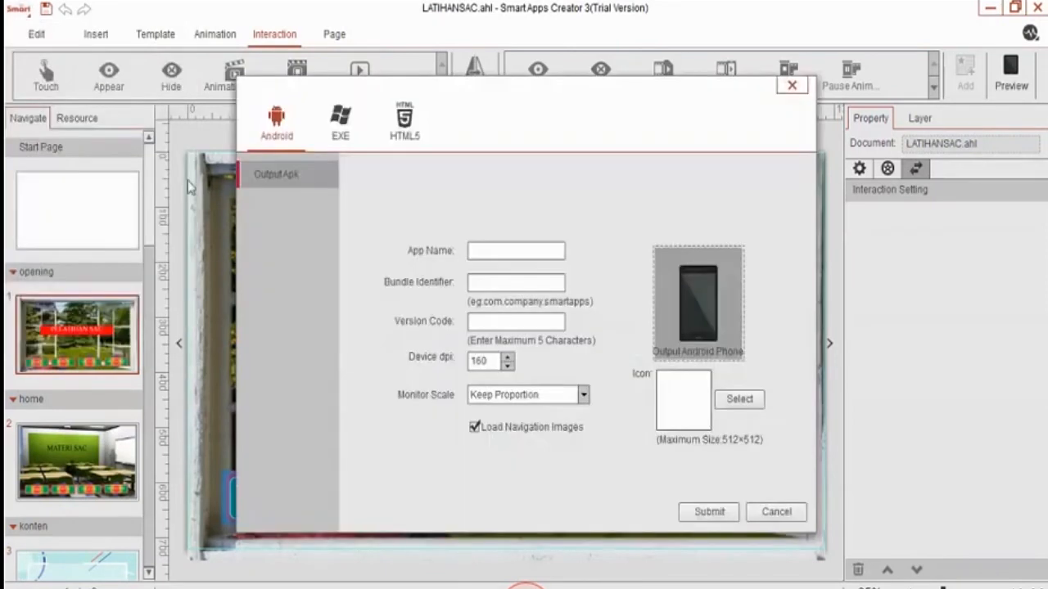
pyautogui.click(495, 250)
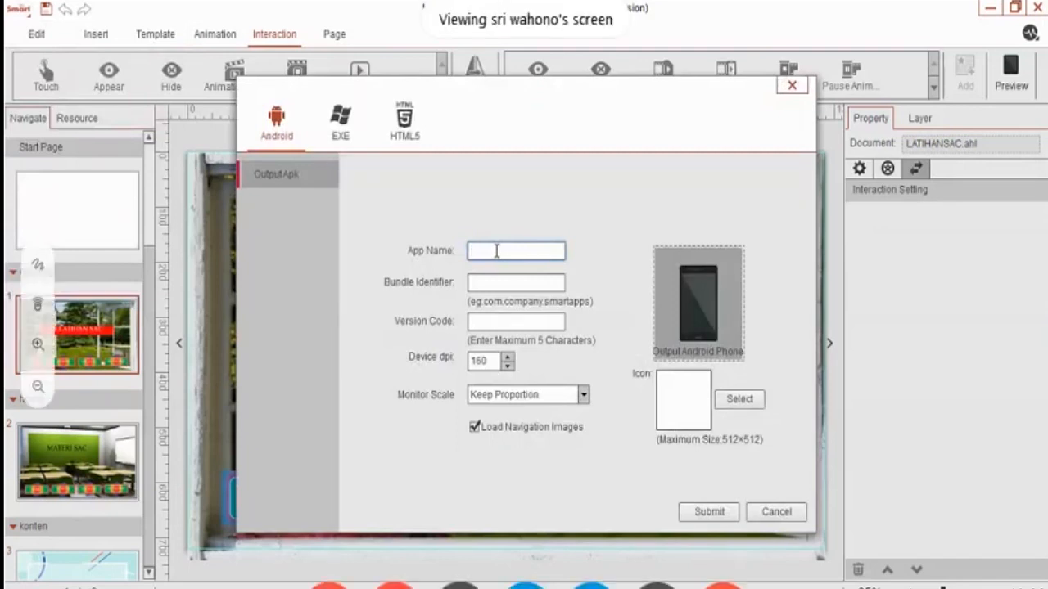
pyautogui.write('WAHOSAC')
pyautogui.click(505, 280)
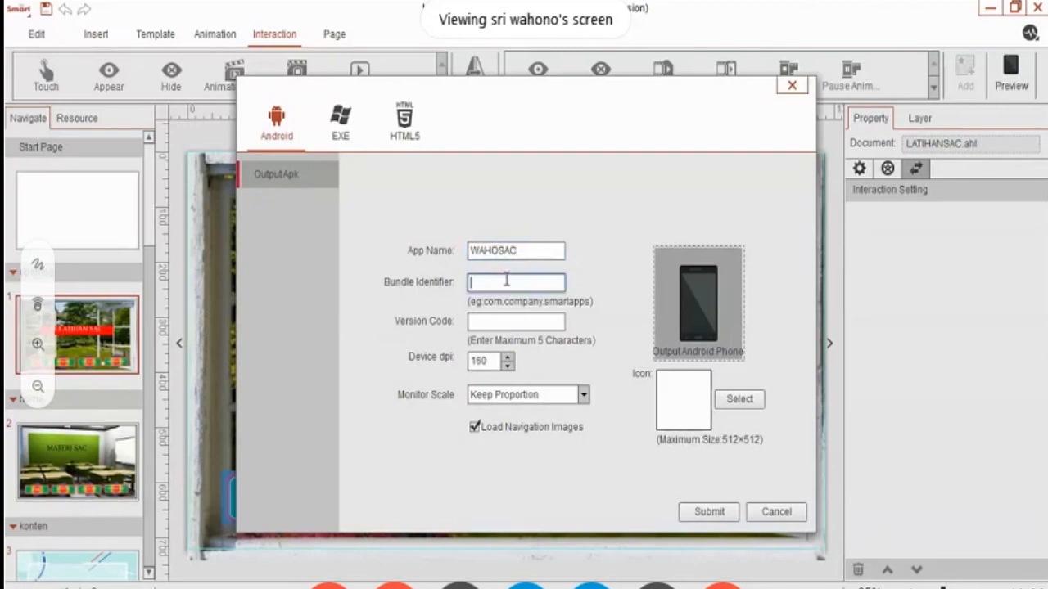
pyautogui.write('CO')
pyautogui.press('BackSpace')
pyautogui.press('BackSpace')
pyautogui.write('COM.WAHO')
pyautogui.click(495, 321)
pyautogui.write('123')
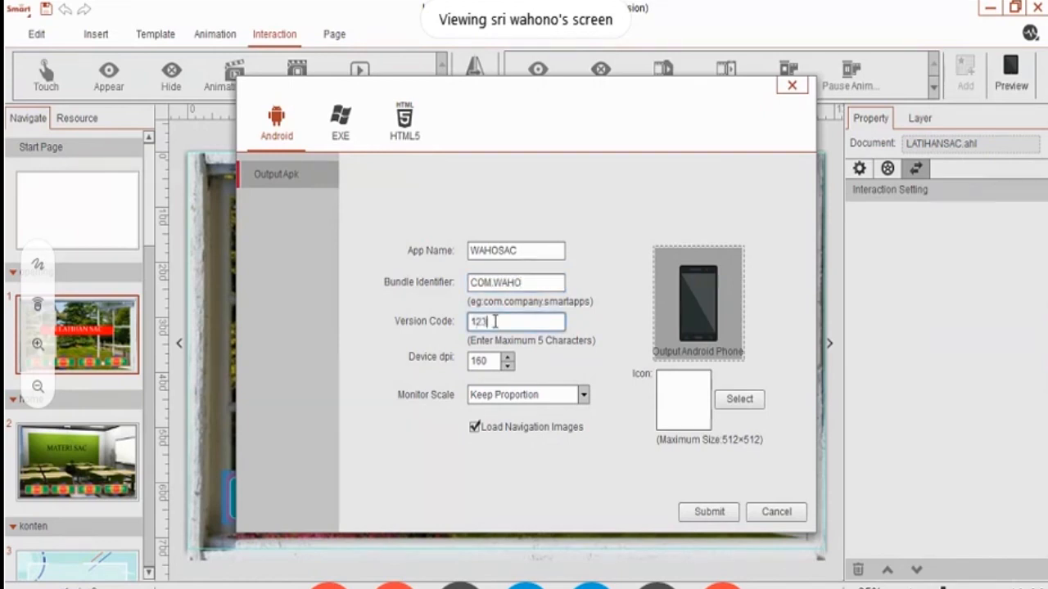
# Complete the version code as 12345 and use cover REM.png from the 6. DOLMEN background folder as the app icon.
pyautogui.write('45')
pyautogui.click(735, 406)
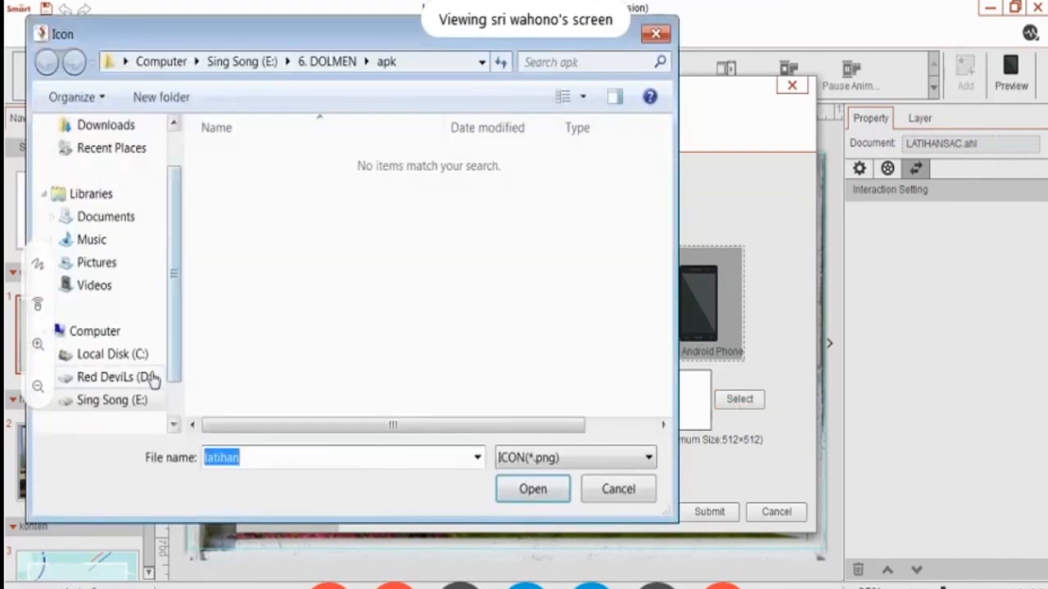
pyautogui.click(112, 401)
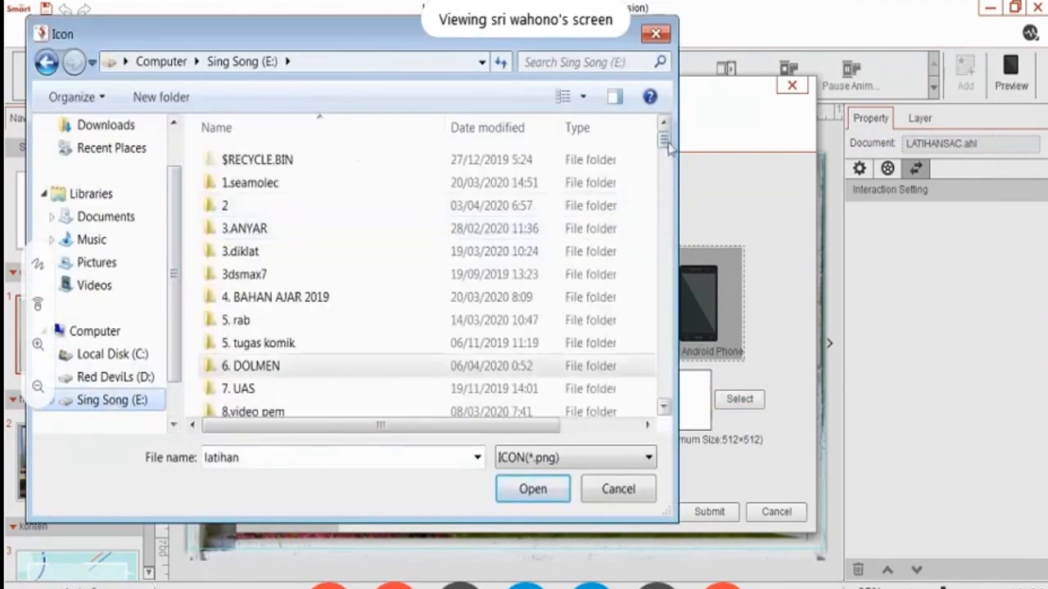
pyautogui.doubleClick(311, 366)
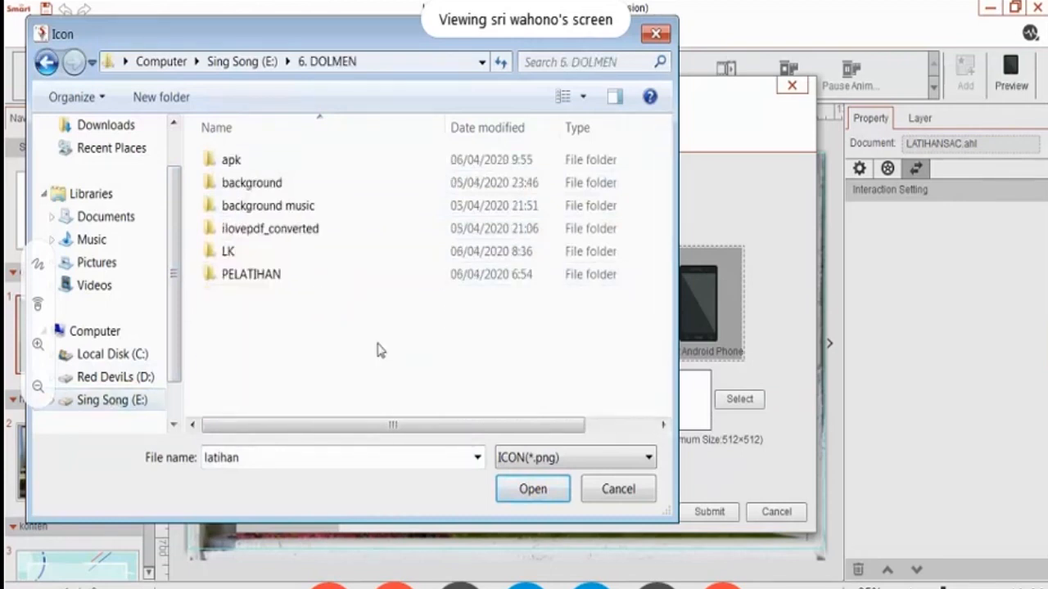
pyautogui.doubleClick(316, 183)
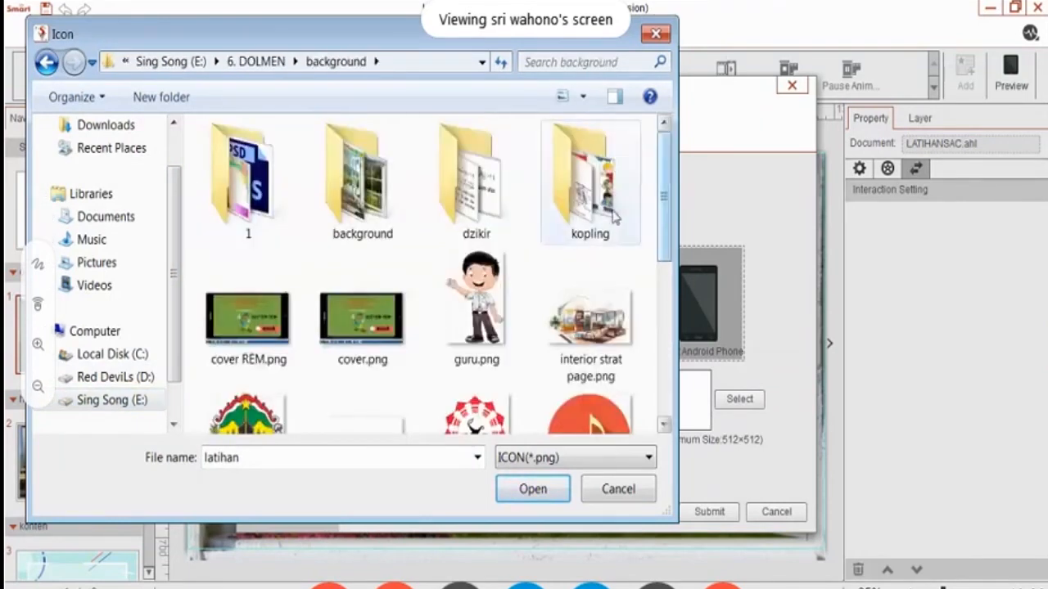
pyautogui.click(248, 319)
pyautogui.click(524, 491)
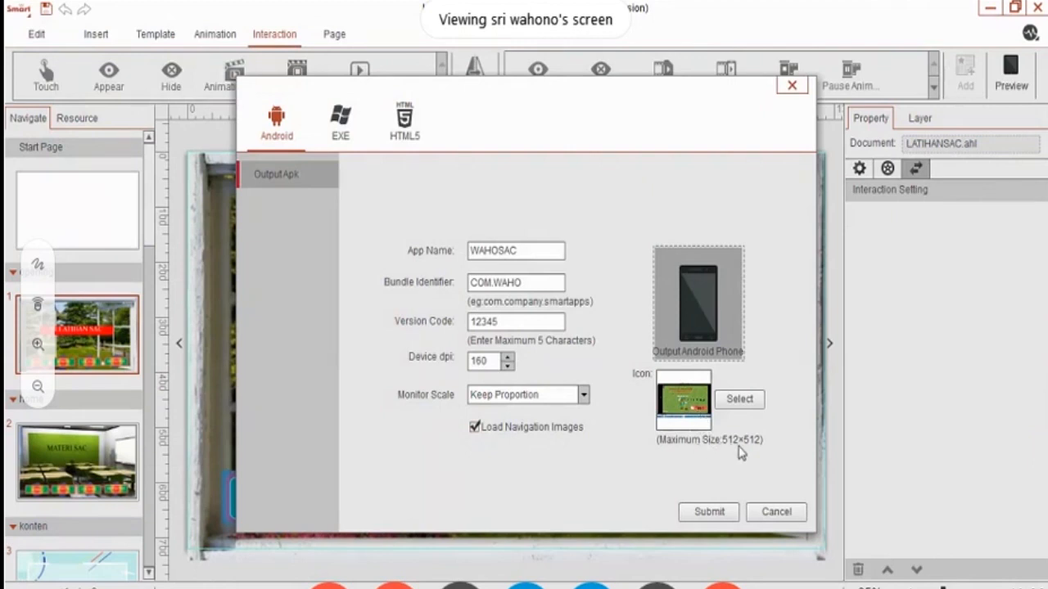
# Submit the Android output settings and save the APK in the apk folder under the file name LATIHANSAC.
pyautogui.click(726, 511)
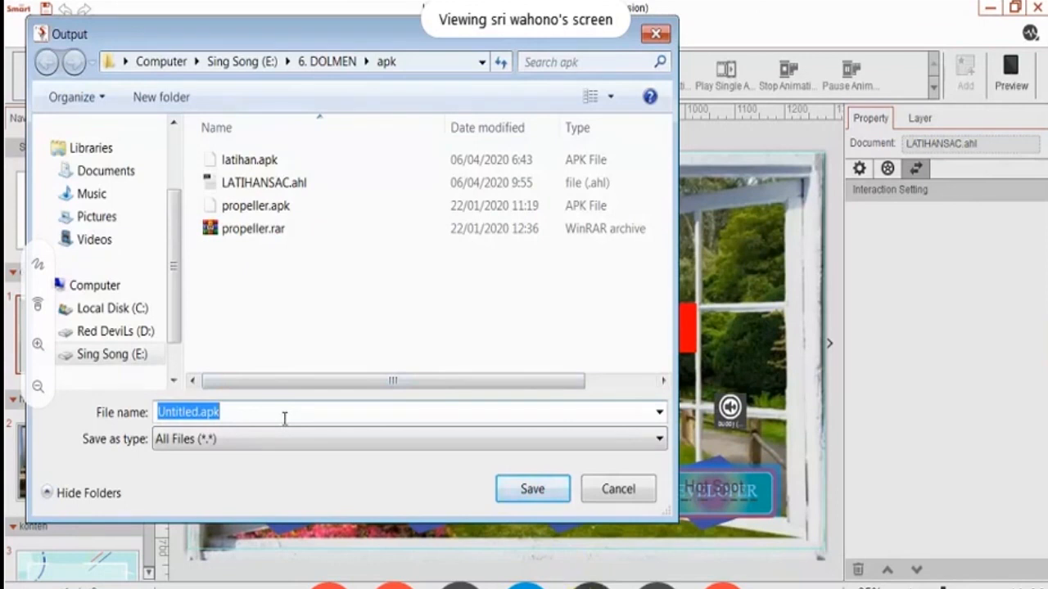
pyautogui.write('LATIHAN')
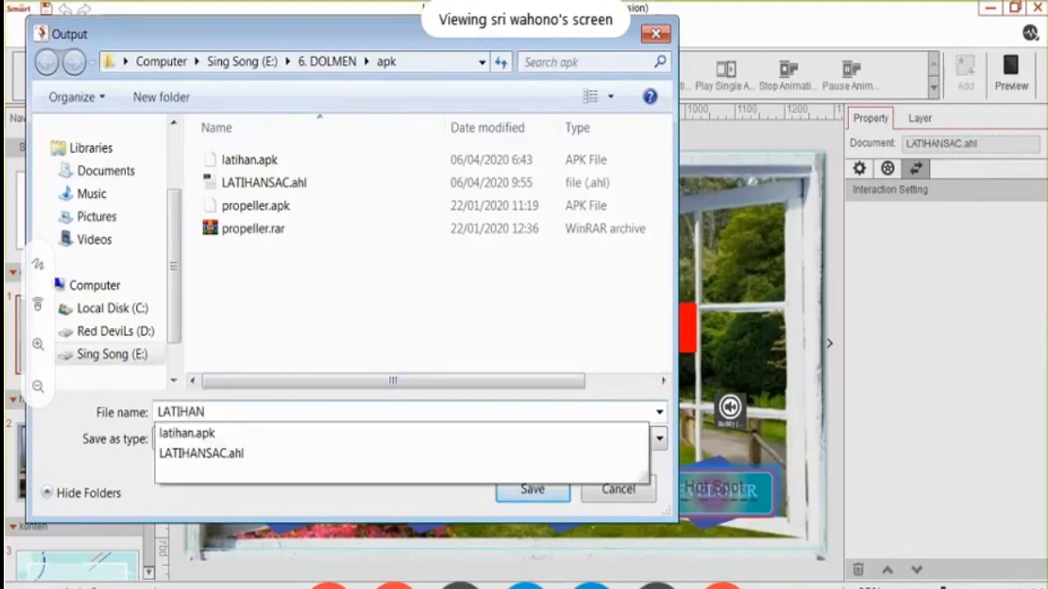
pyautogui.write('SAC')
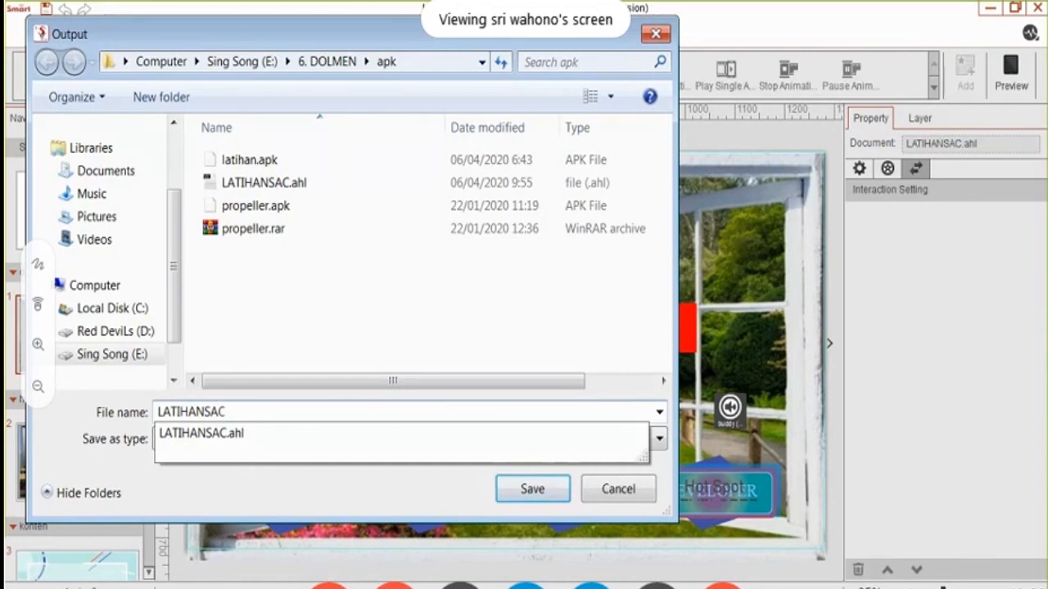
pyautogui.click(538, 491)
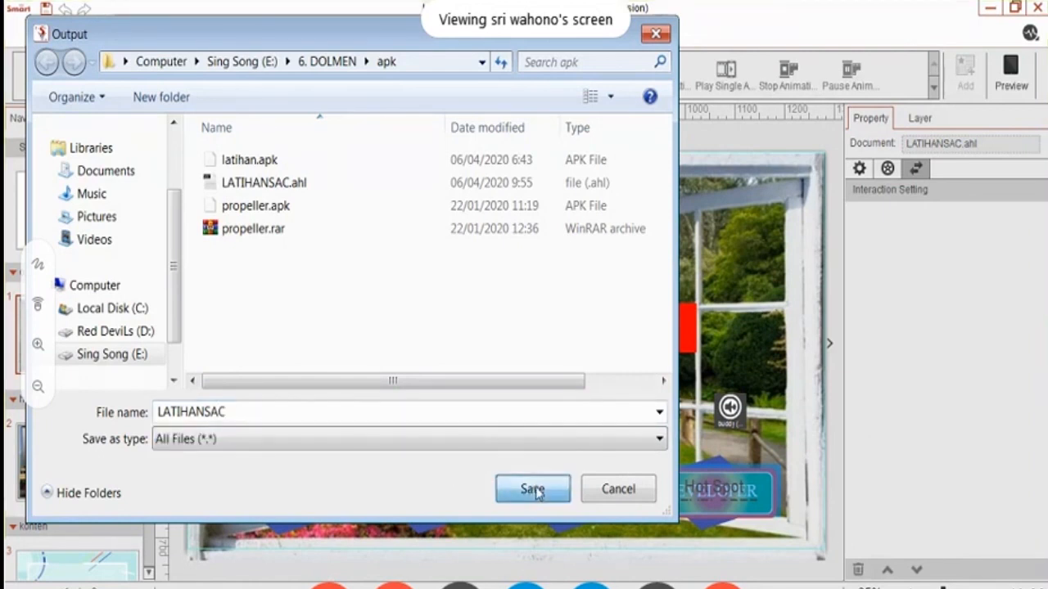